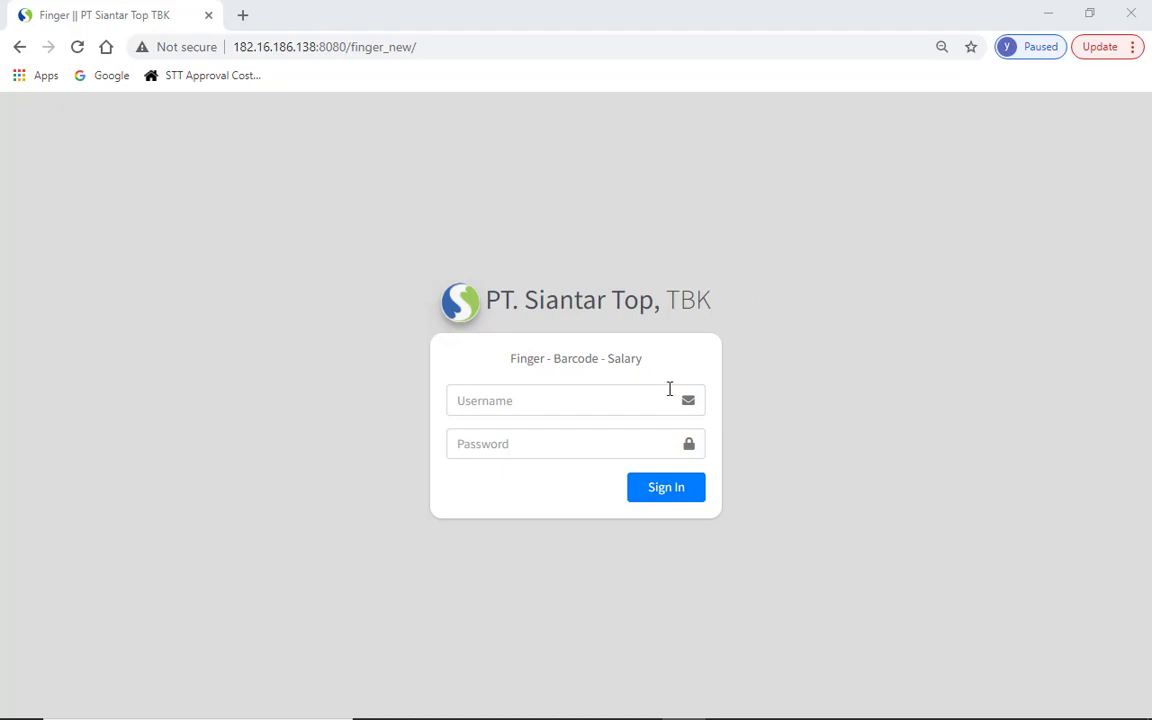
# - Sign in with the saved username suggestion and the account password
pyautogui.click(617, 396)
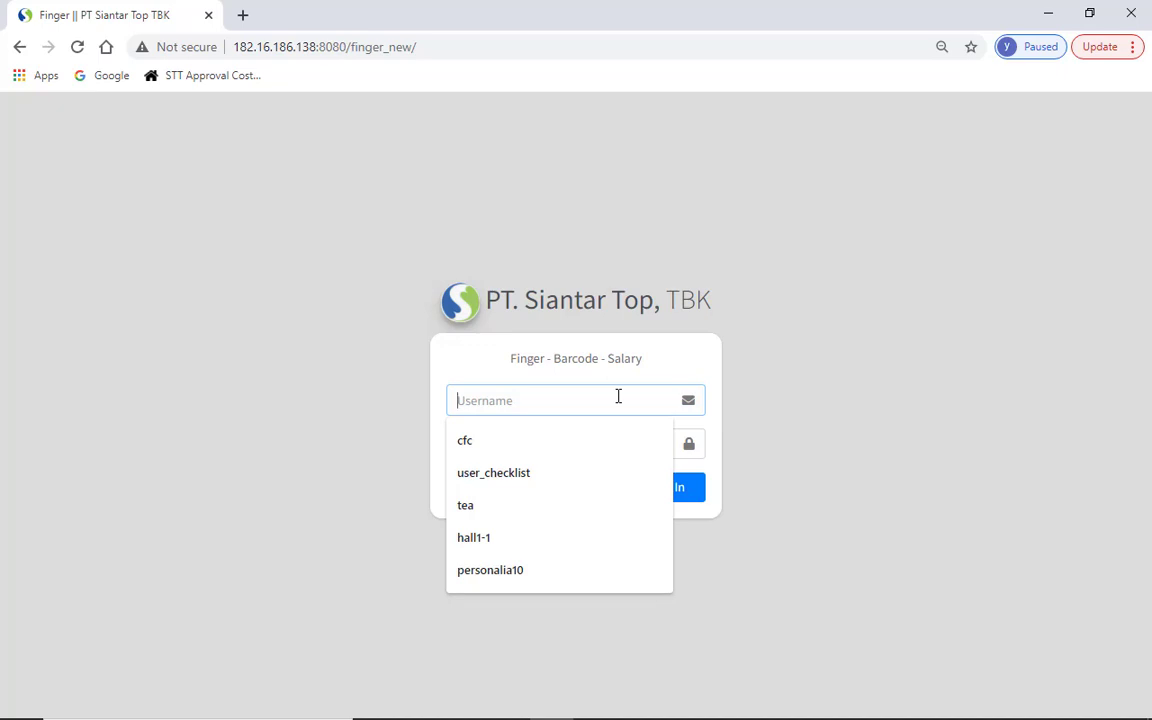
pyautogui.write('us')
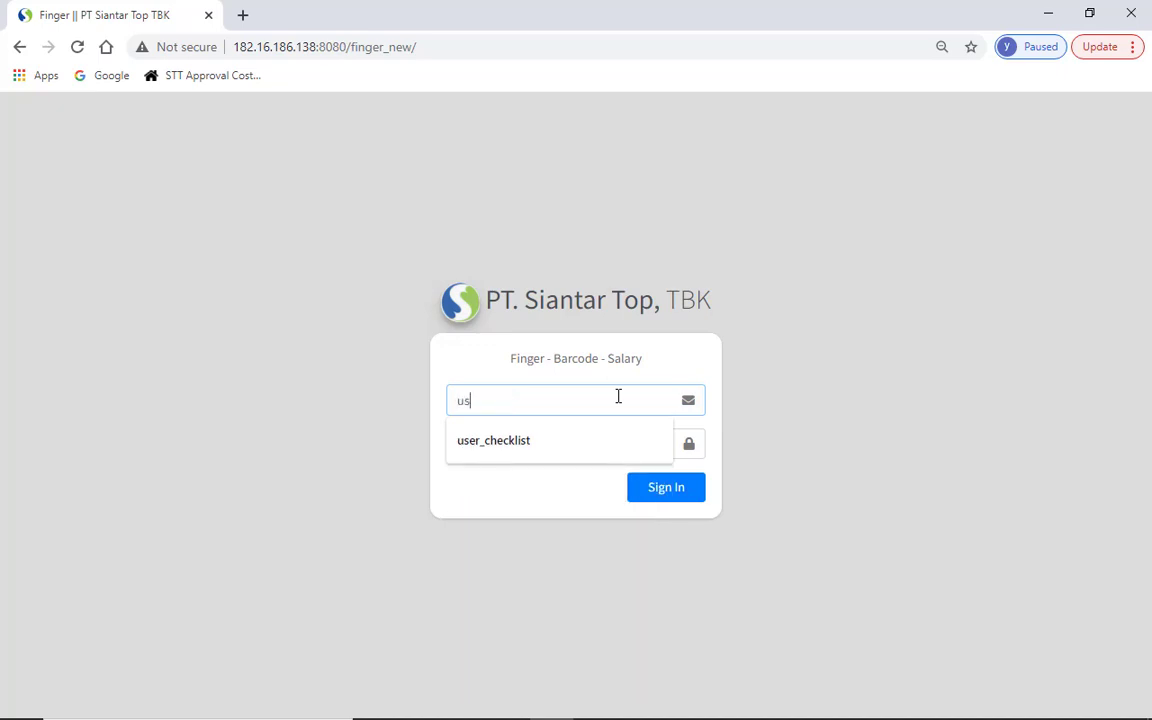
pyautogui.press('Down')
pyautogui.press('Return')
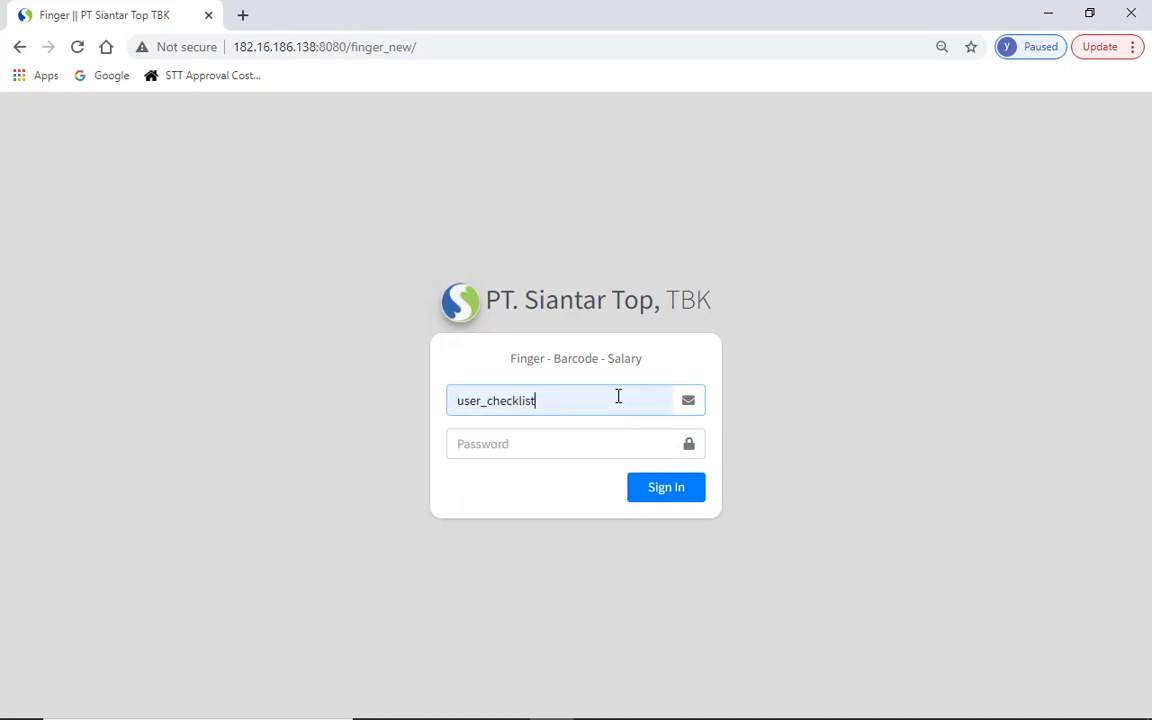
pyautogui.press('Tab')
pyautogui.write('***')
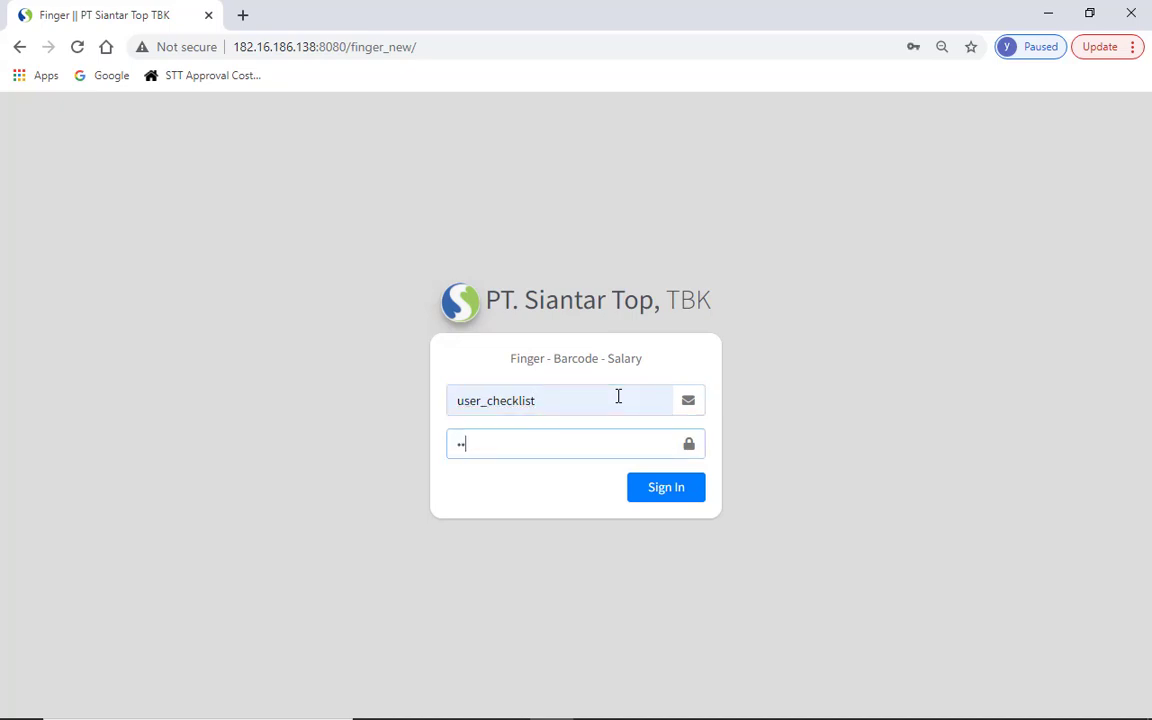
pyautogui.press('Return')
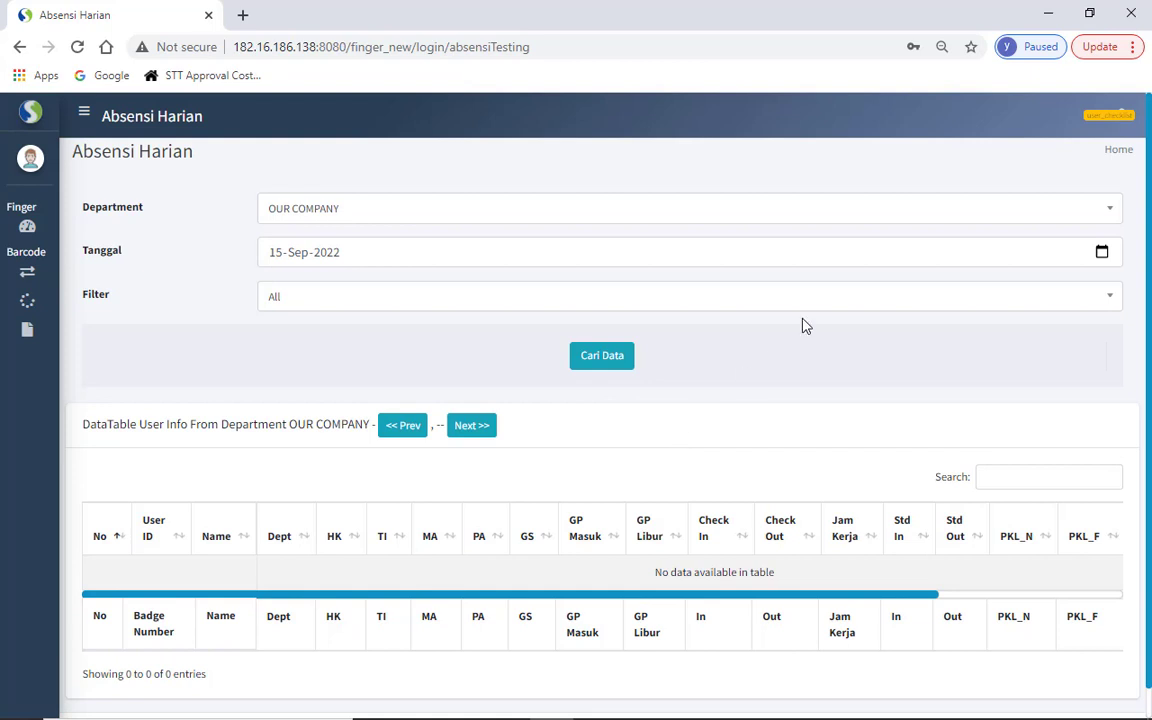
# - Load MIE 1 KONTRAK attendance for 14-Sep-2022 with the filter left on All
pyautogui.click(459, 209)
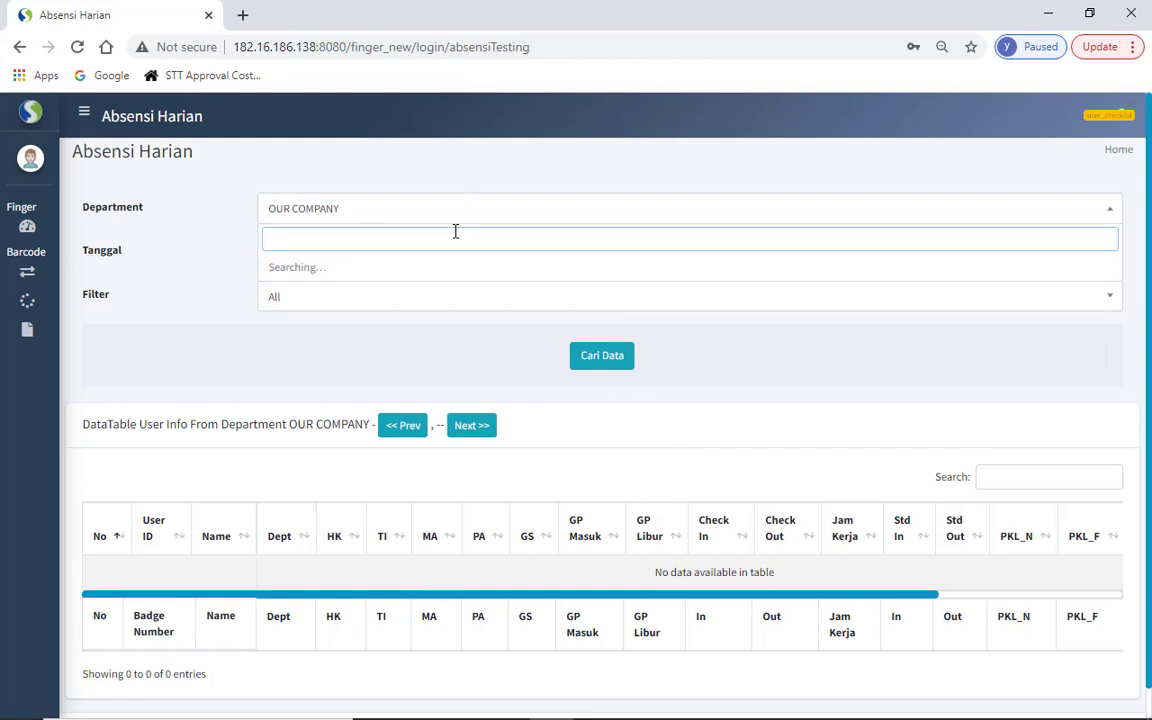
pyautogui.write('mie 1 ')
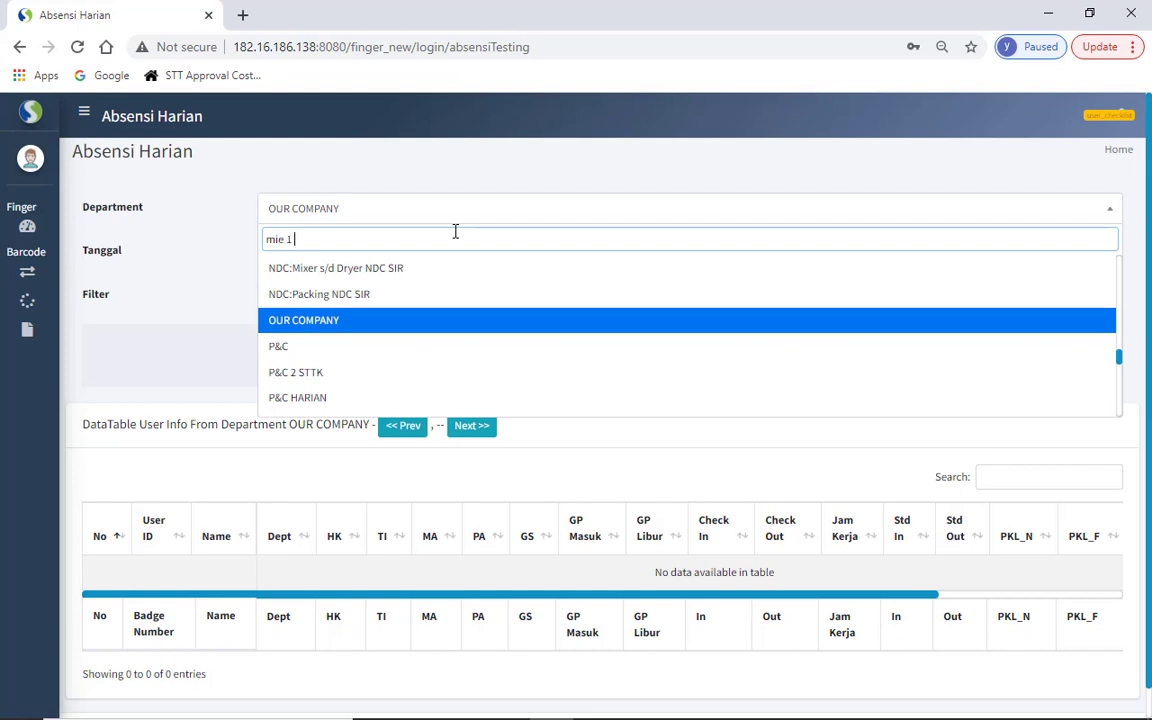
pyautogui.write('kon')
pyautogui.click(365, 296)
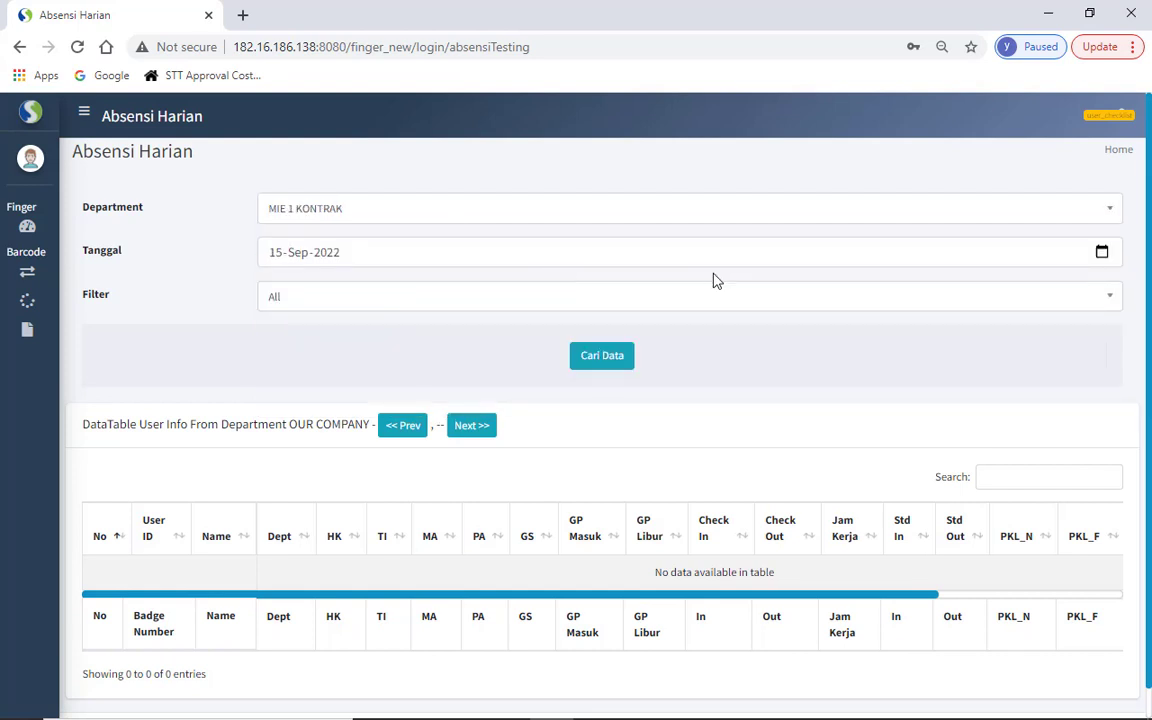
pyautogui.click(1101, 253)
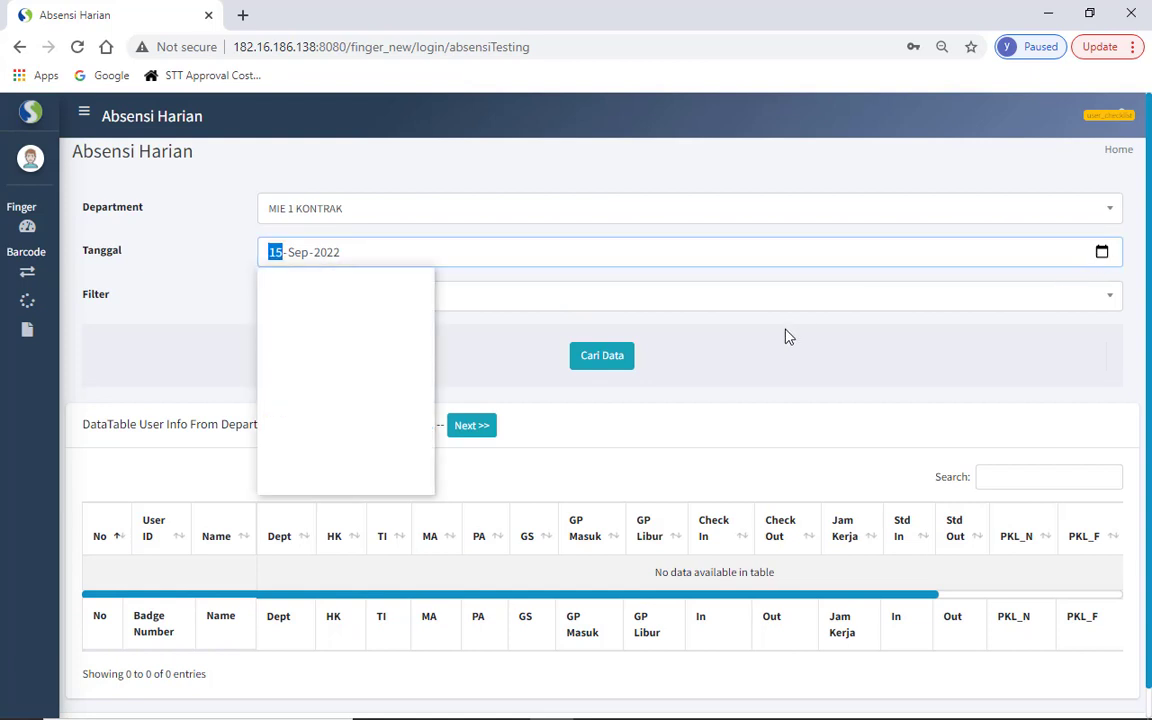
pyautogui.click(345, 384)
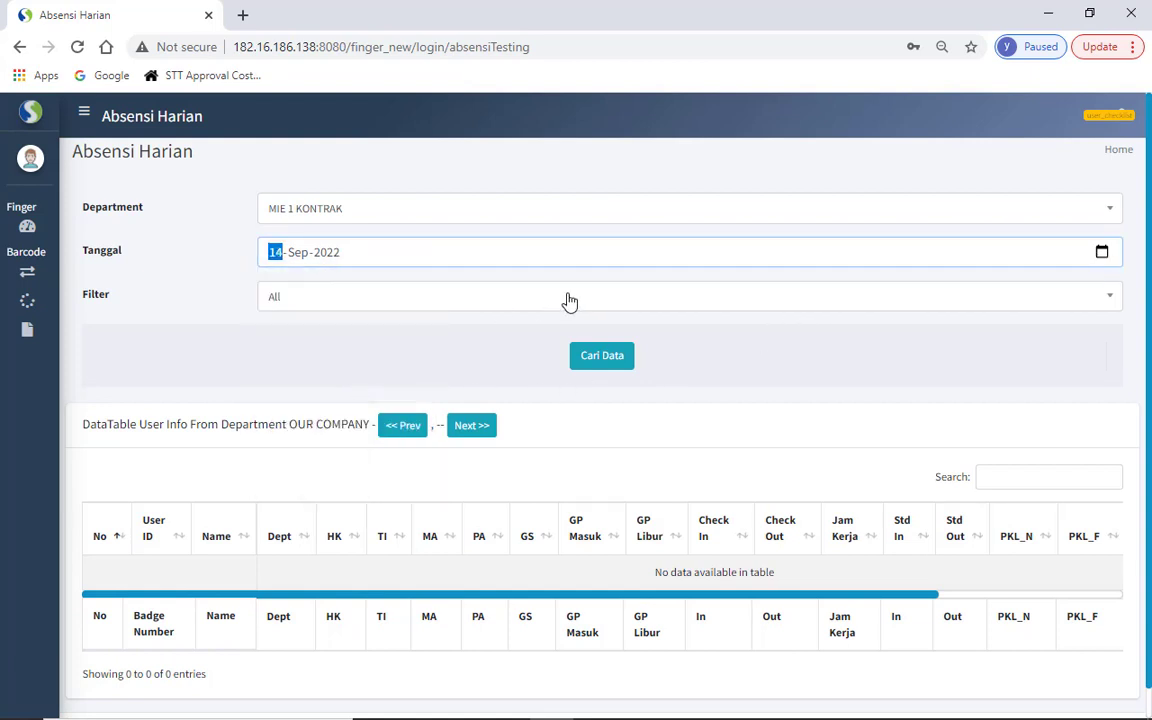
pyautogui.click(347, 303)
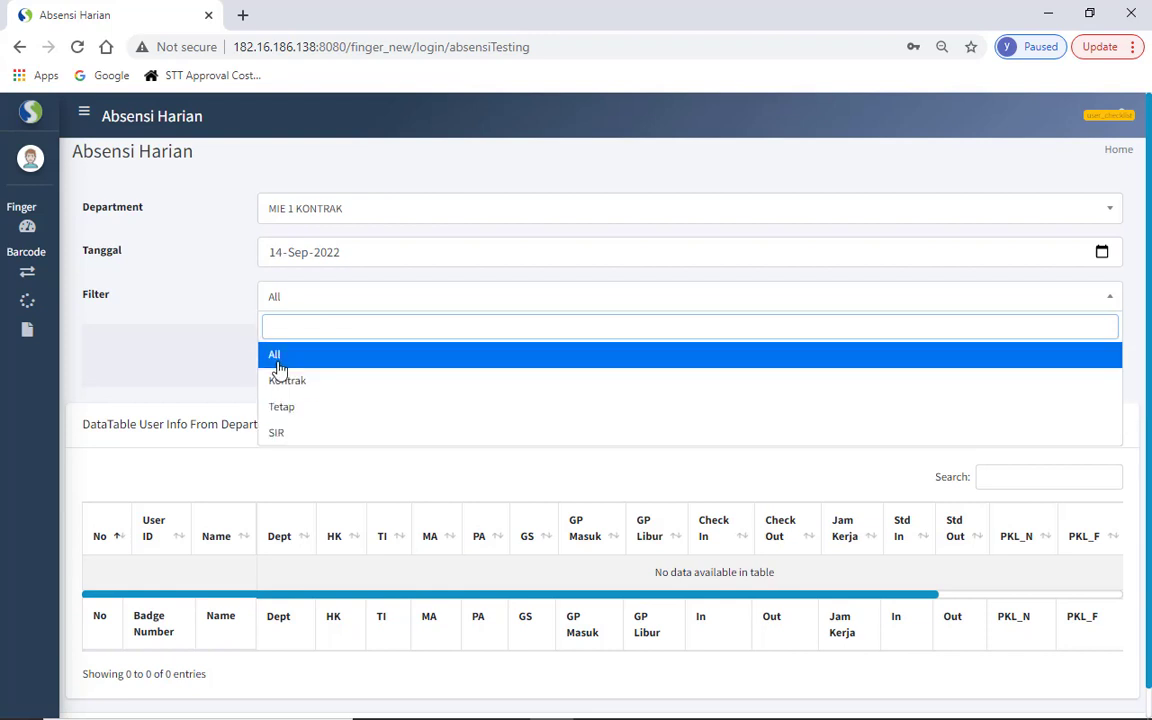
pyautogui.click(205, 315)
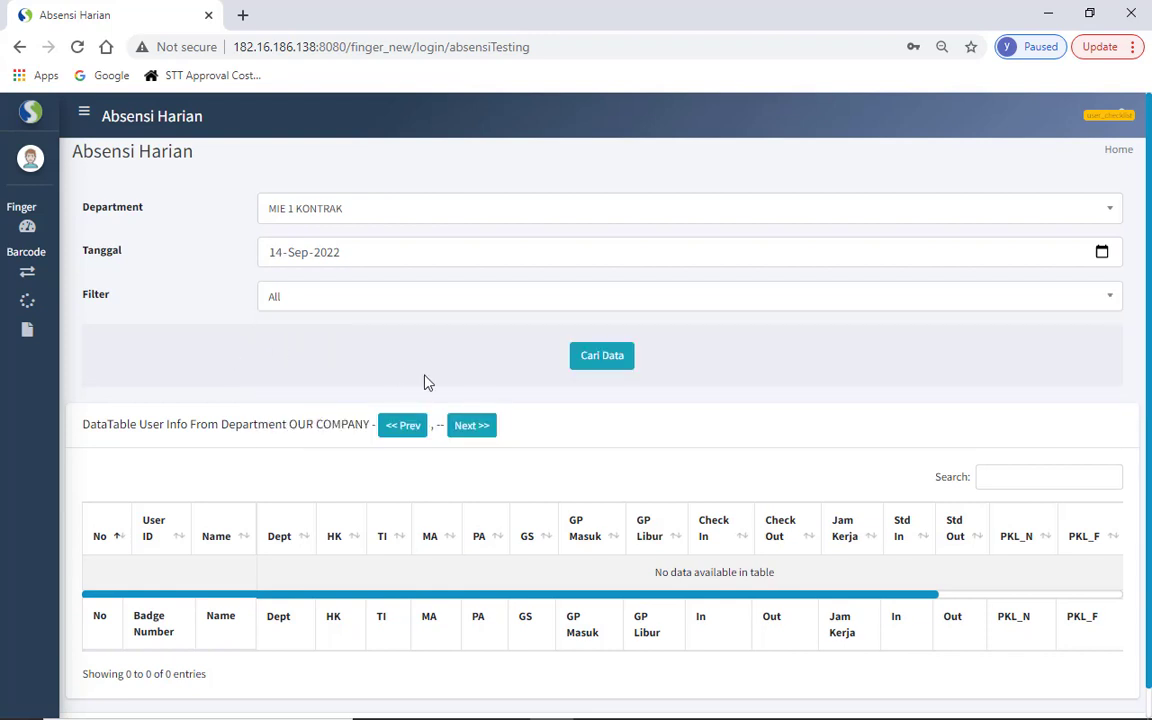
pyautogui.click(595, 357)
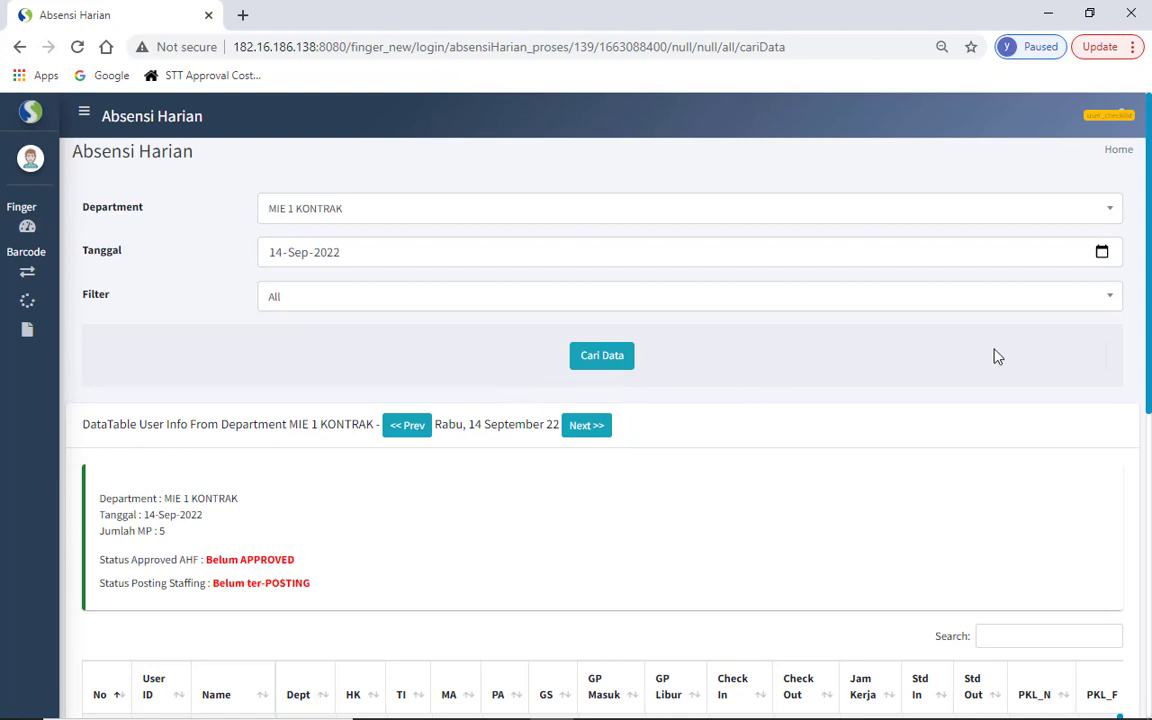
pyautogui.moveTo(1148, 314); pyautogui.dragTo(1150, 562)
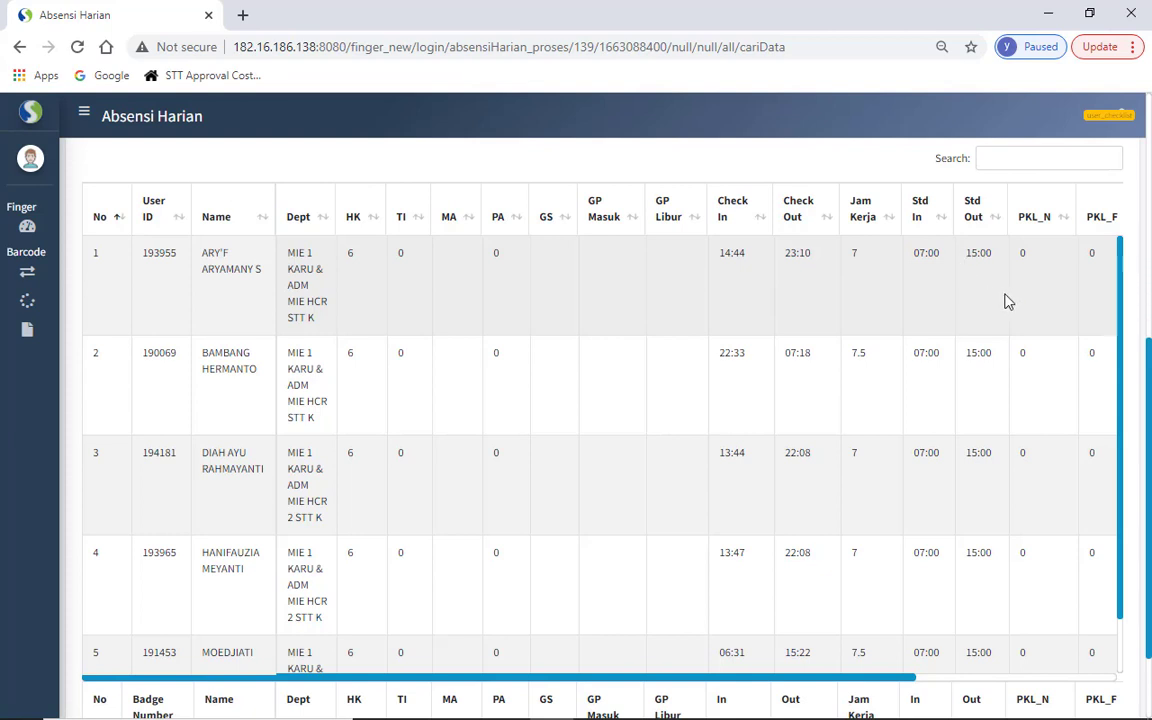
pyautogui.hscroll(3, 1008, 301)
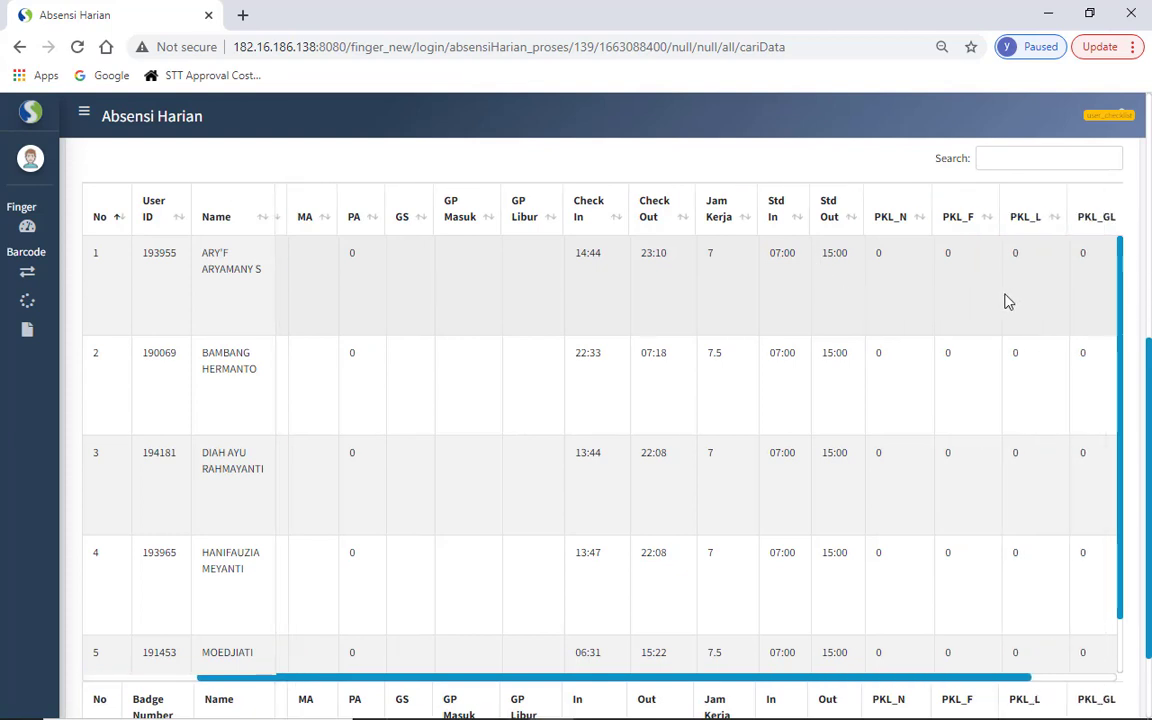
pyautogui.hscroll(1, 1008, 301)
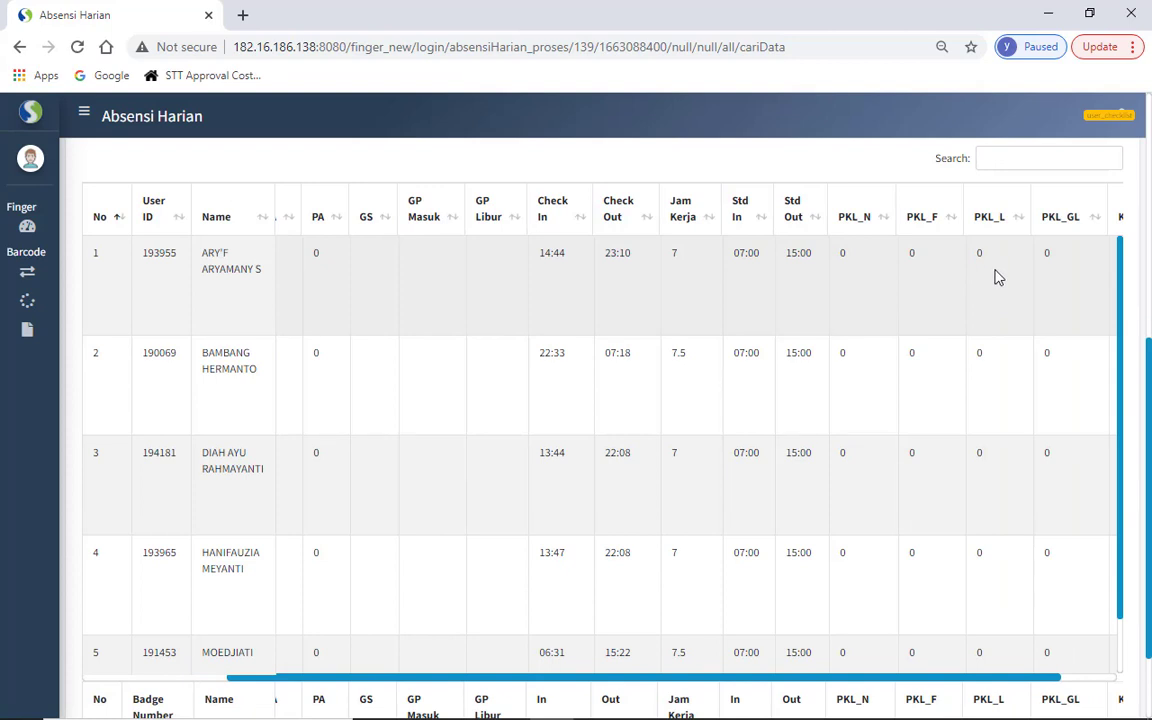
pyautogui.hscroll(2, 997, 277)
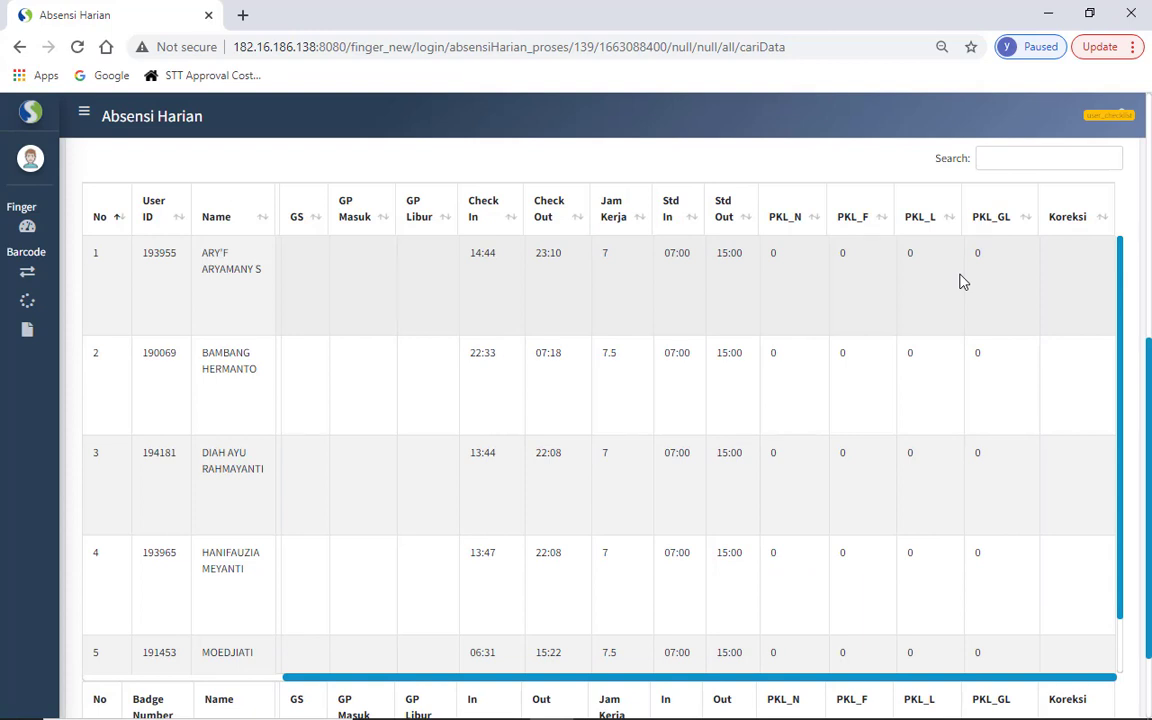
pyautogui.hscroll(-5, 962, 282)
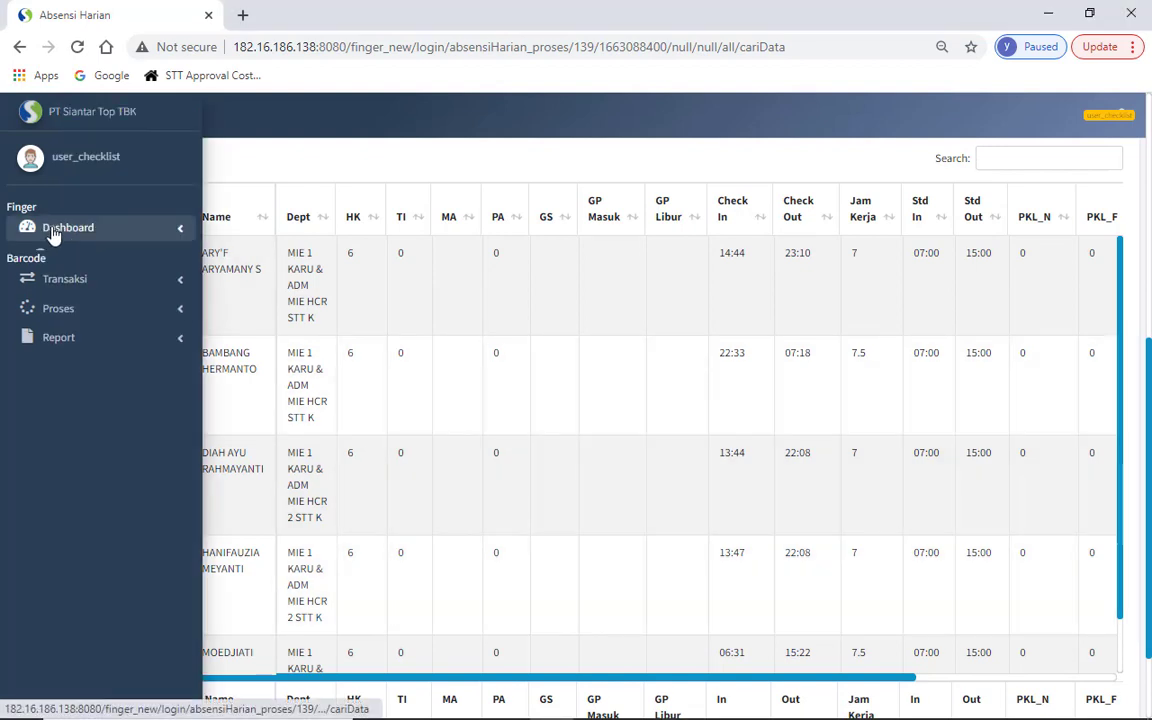
# - Open the Waktu Jeda page from Dashboard and browse the Pilihan break types without choosing
pyautogui.click(54, 233)
pyautogui.click(70, 287)
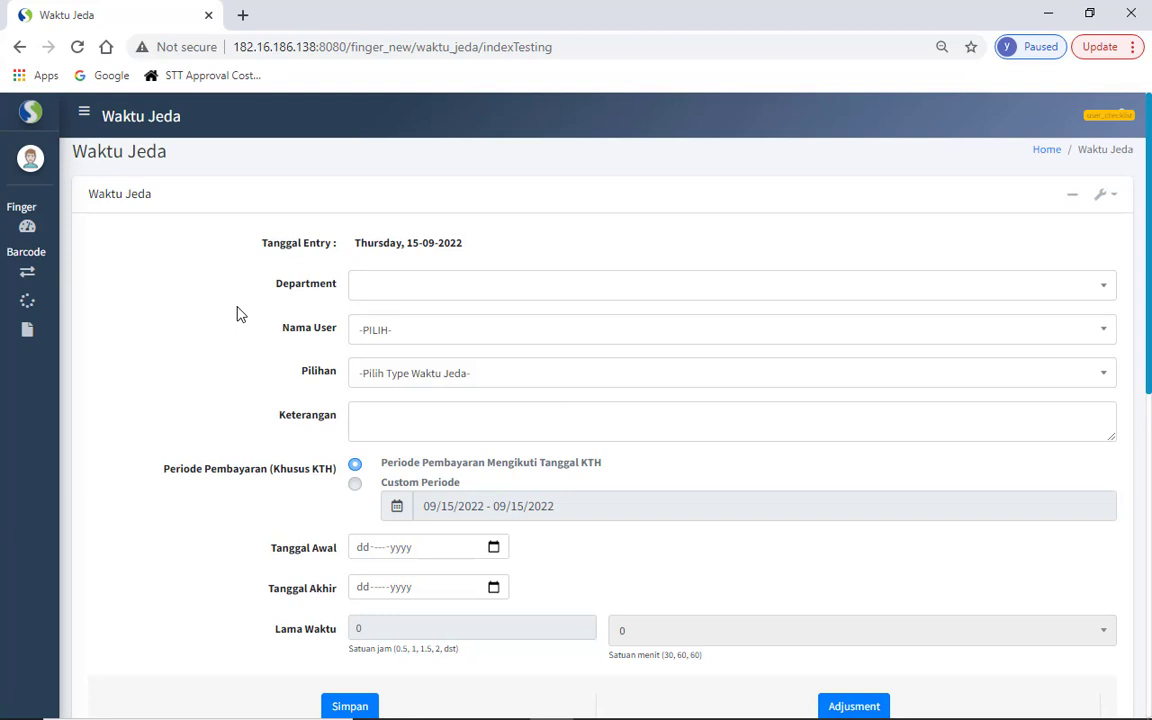
pyautogui.click(368, 381)
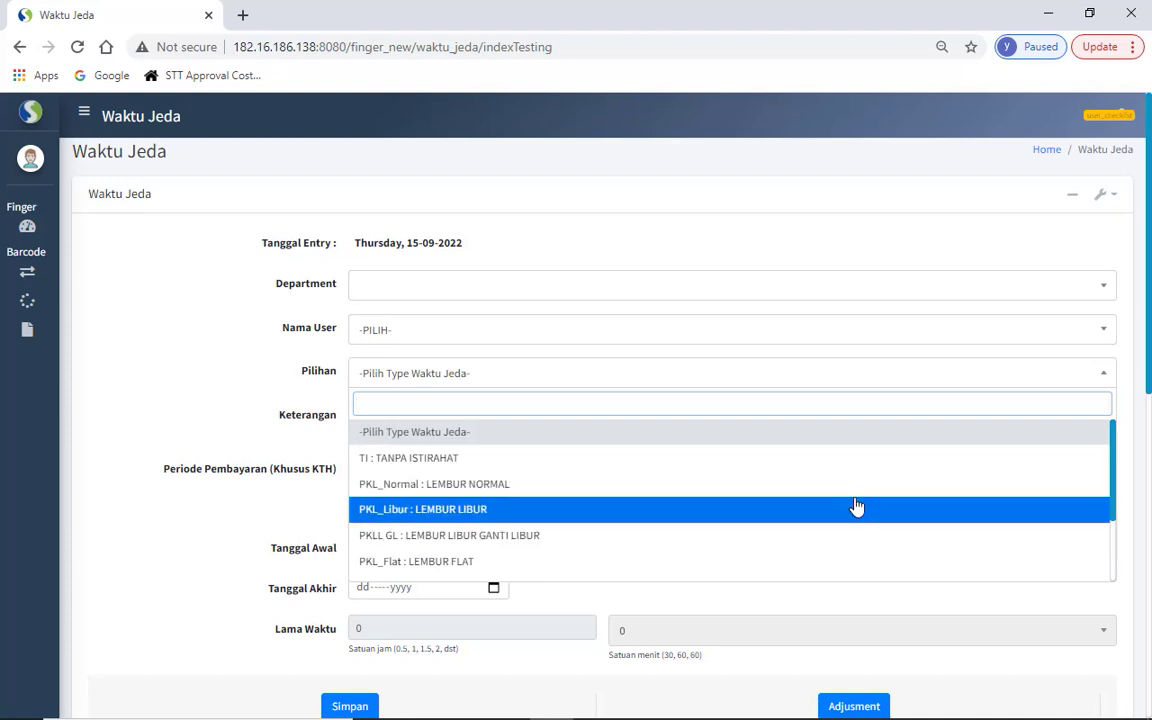
pyautogui.scroll(-2, 1111, 571)
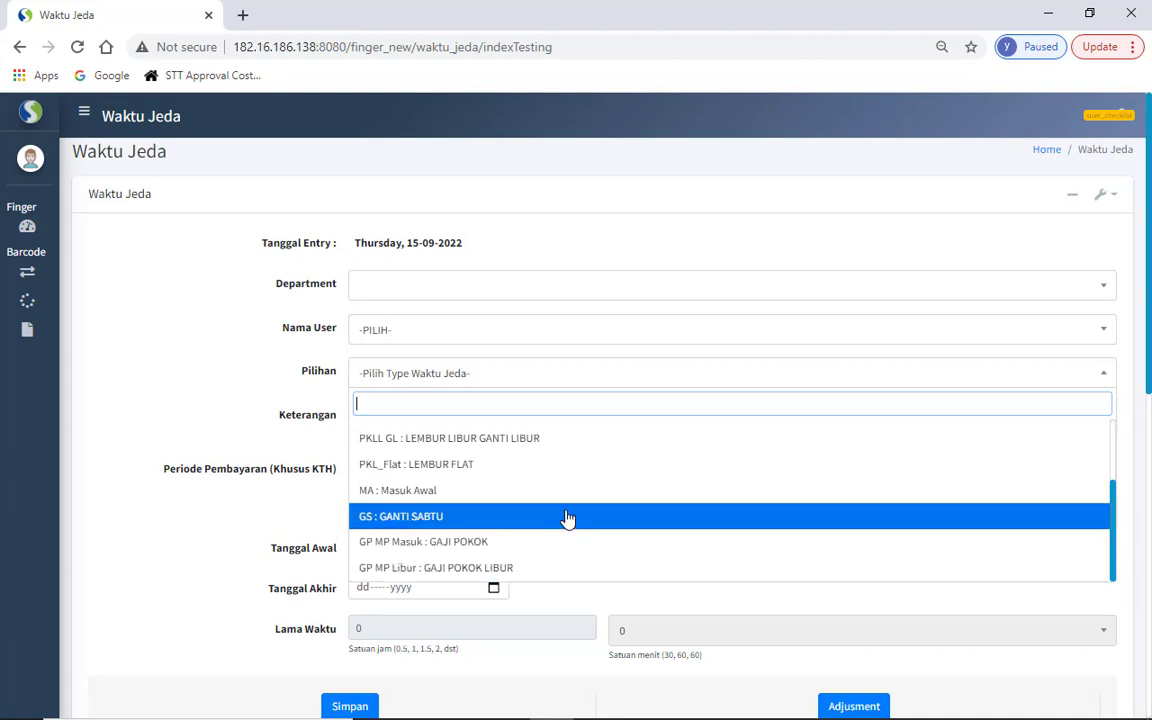
pyautogui.click(295, 410)
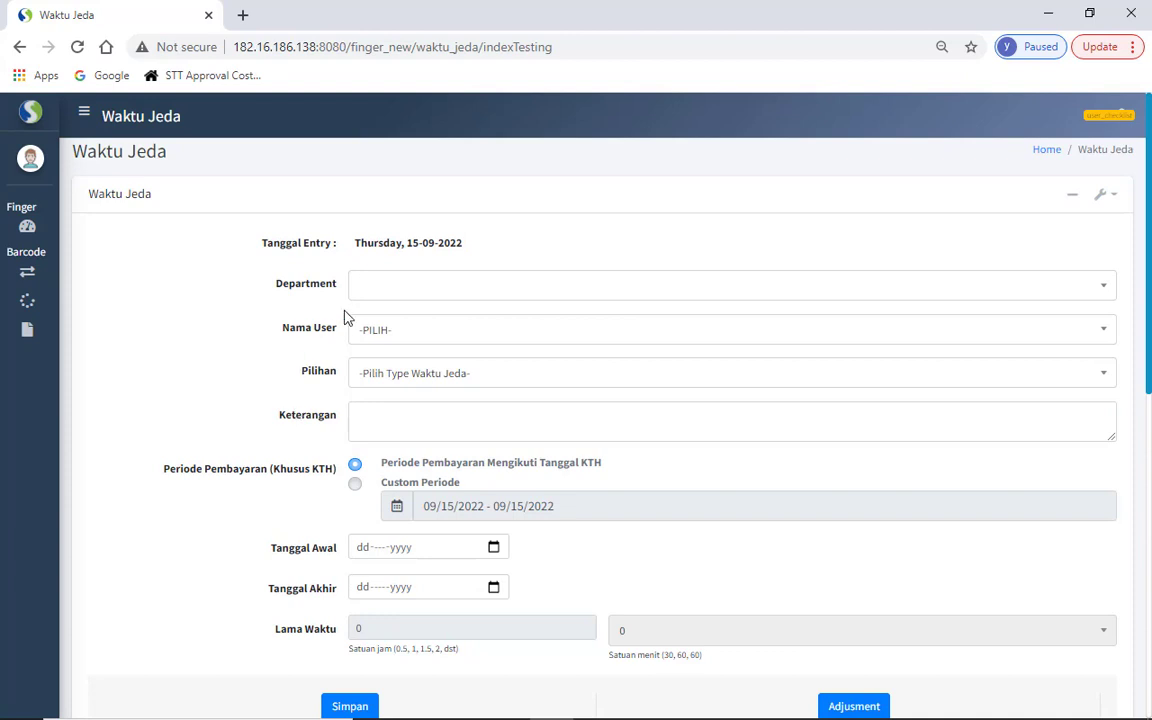
# - Choose department MIE 1 KONTRAK and select an employee in Nama User
pyautogui.click(366, 298)
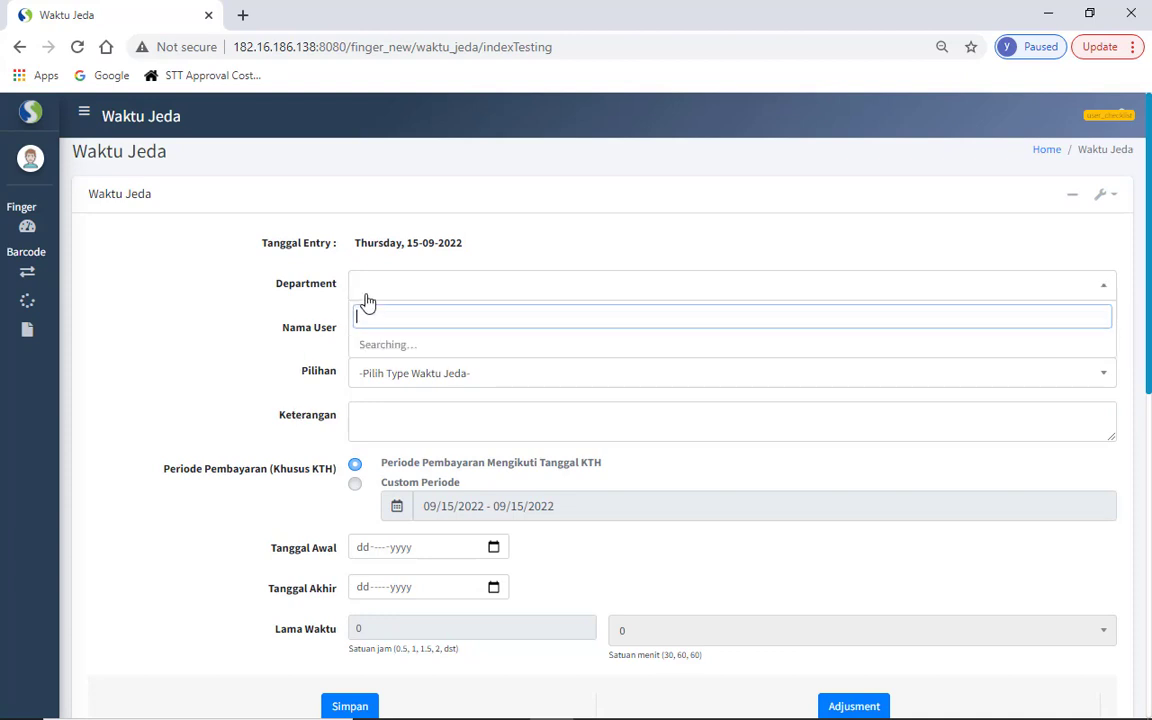
pyautogui.write('mie 1 kon')
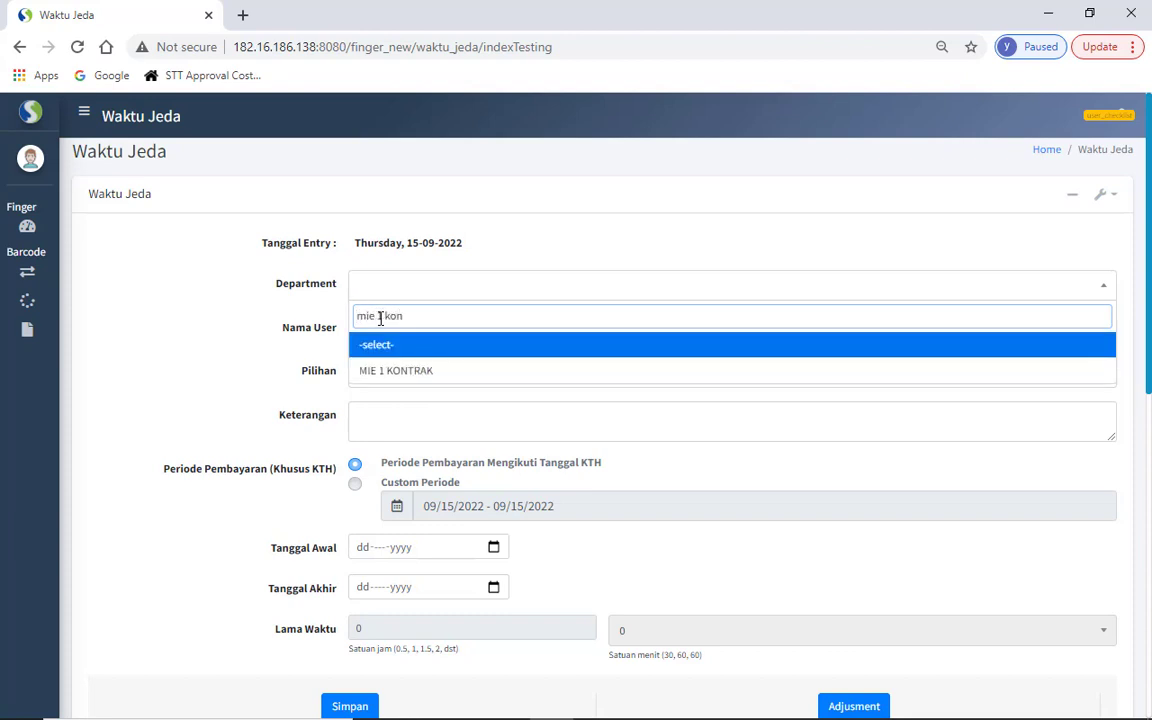
pyautogui.click(388, 373)
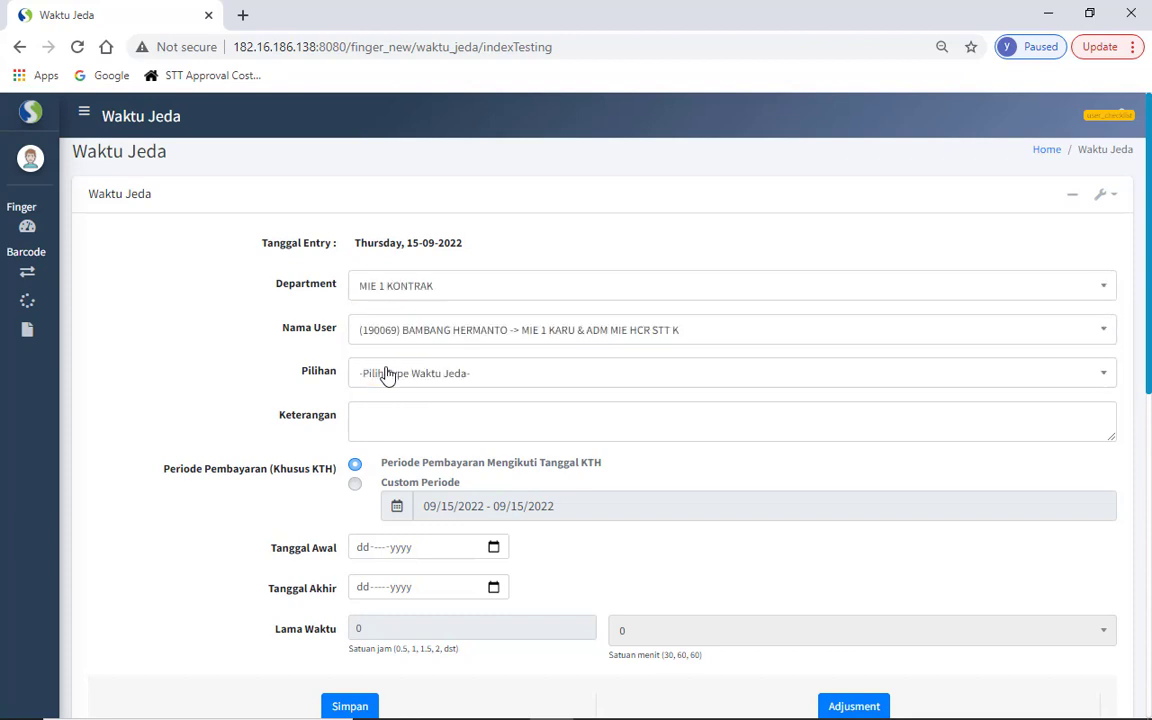
pyautogui.click(387, 340)
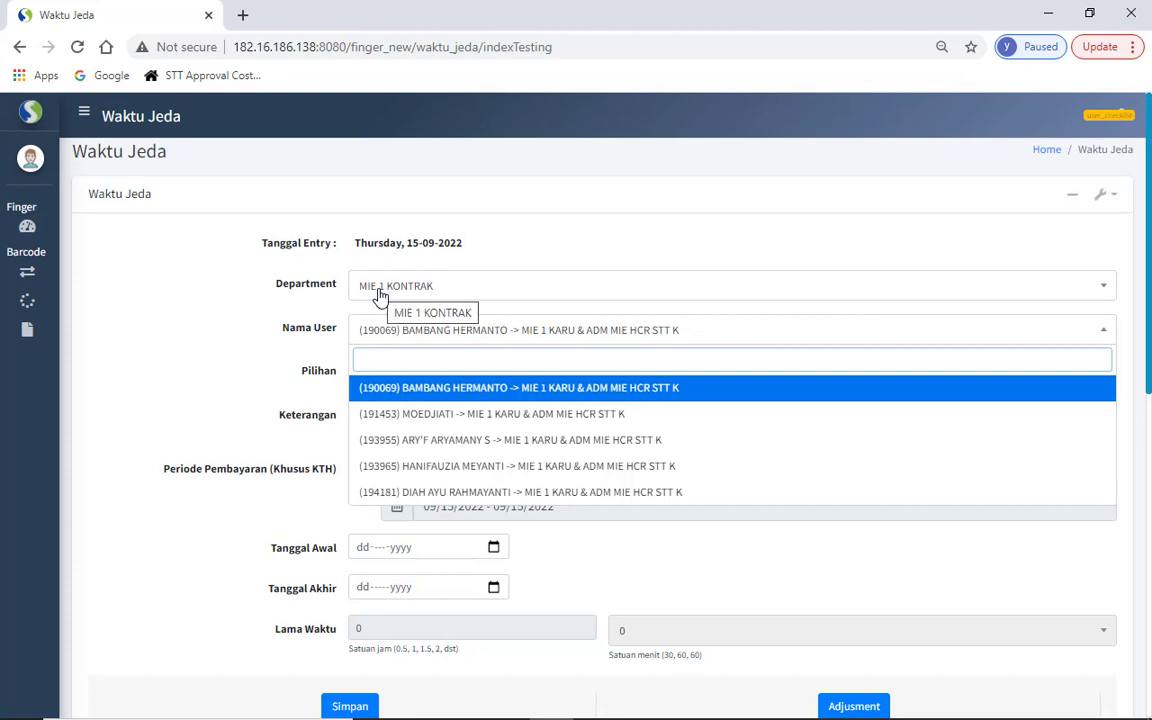
pyautogui.click(419, 424)
# - Set Pilihan to TI : TANPA ISTIRAHAT and write 'free text' in Keterangan
pyautogui.click(419, 384)
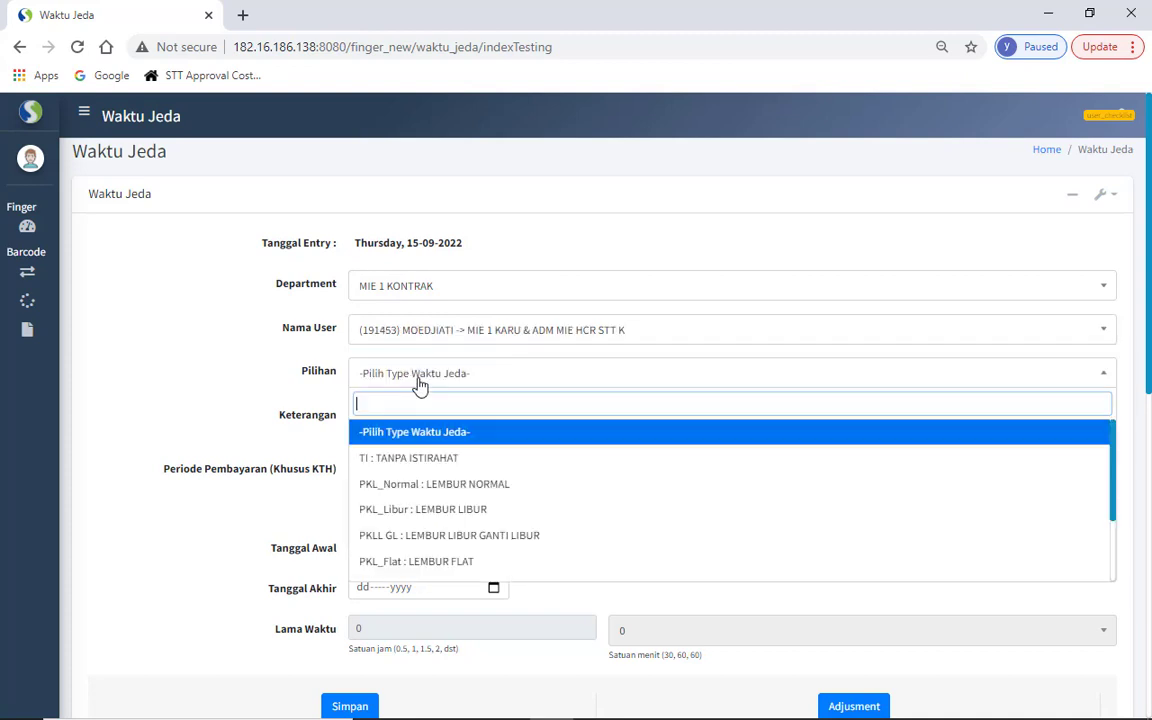
pyautogui.click(402, 458)
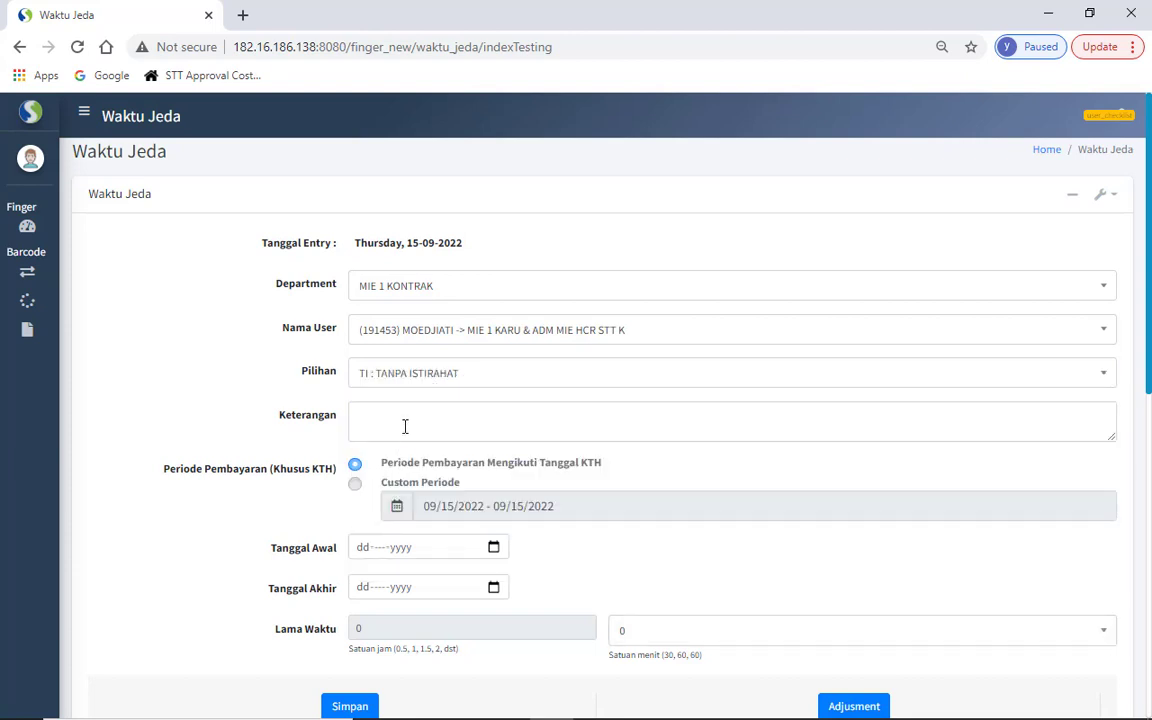
pyautogui.click(405, 426)
pyautogui.write('free text')
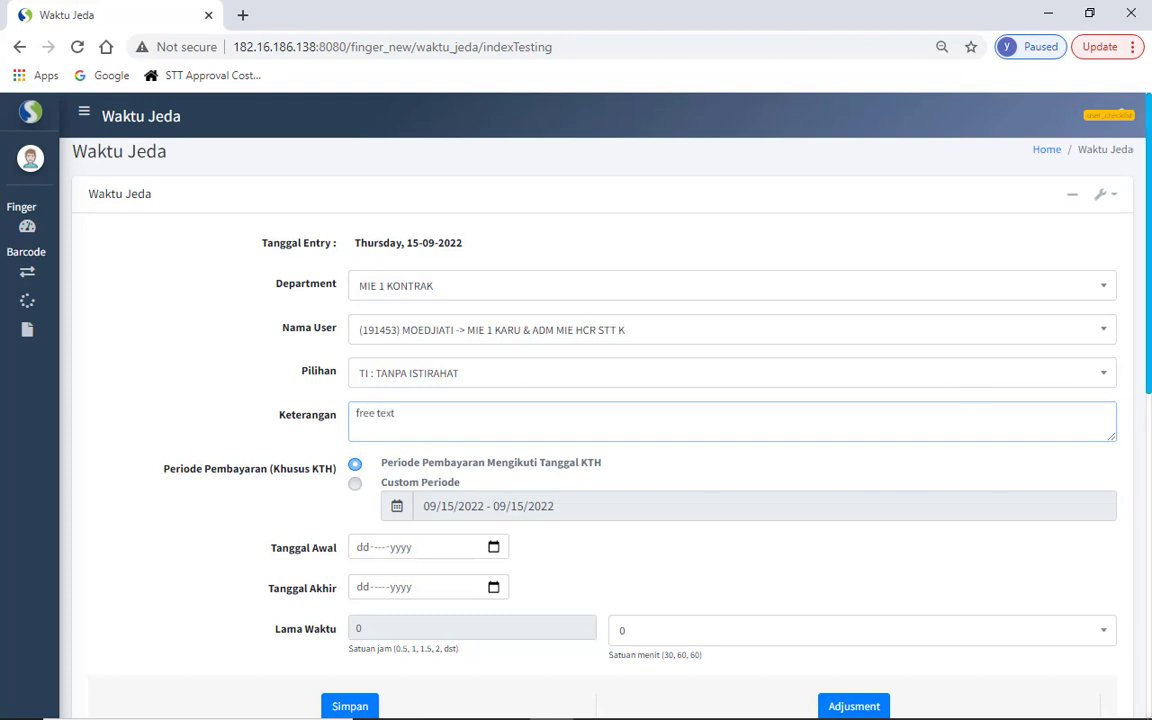
pyautogui.moveTo(1150, 295); pyautogui.dragTo(1135, 337)
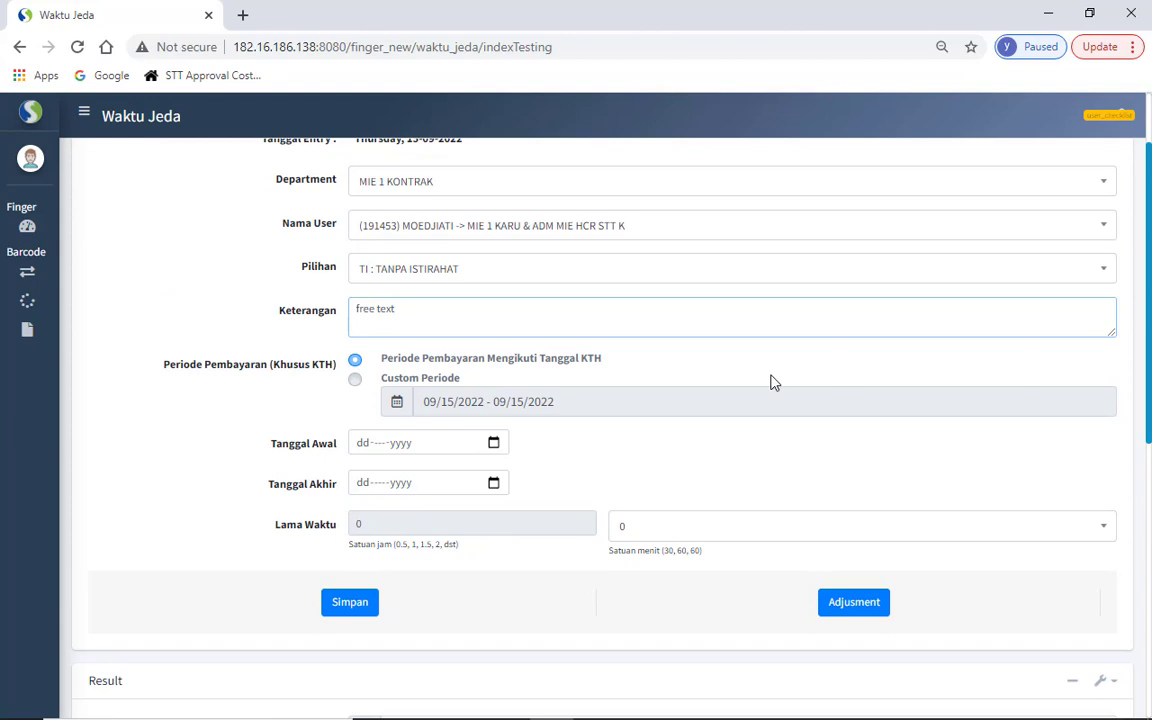
# - Set start and end dates to 13-Sep-2022, Lama Waktu to 30 minutes, and save
pyautogui.click(493, 443)
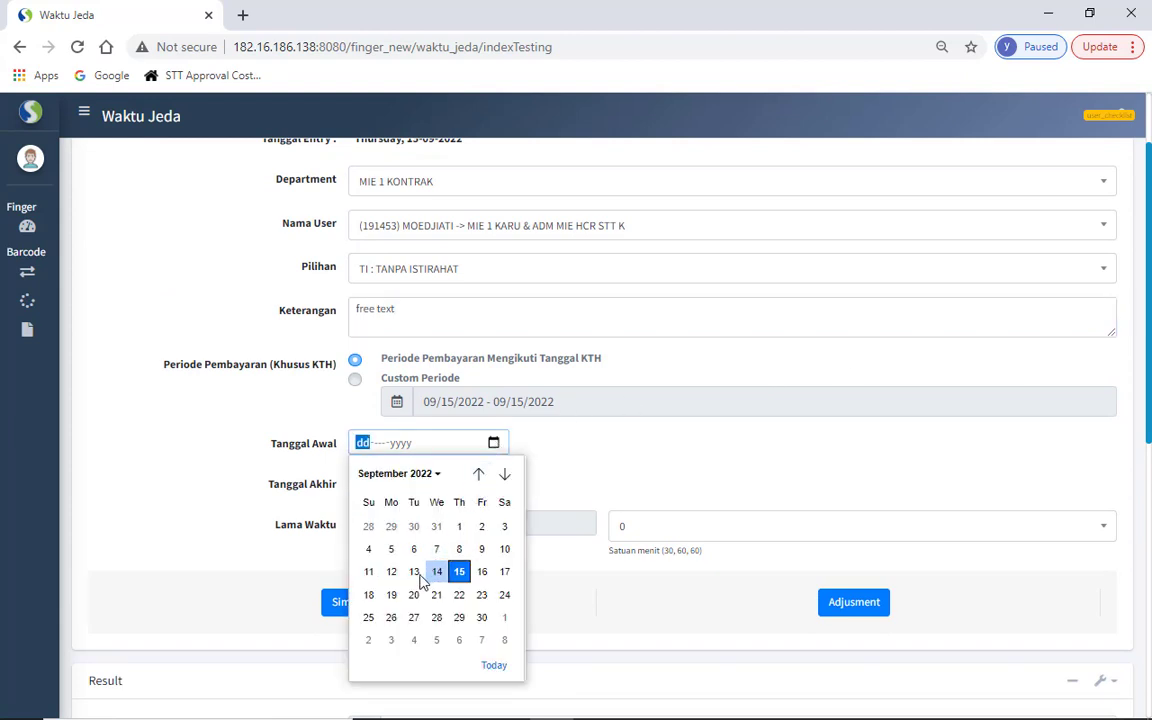
pyautogui.click(413, 572)
pyautogui.click(493, 484)
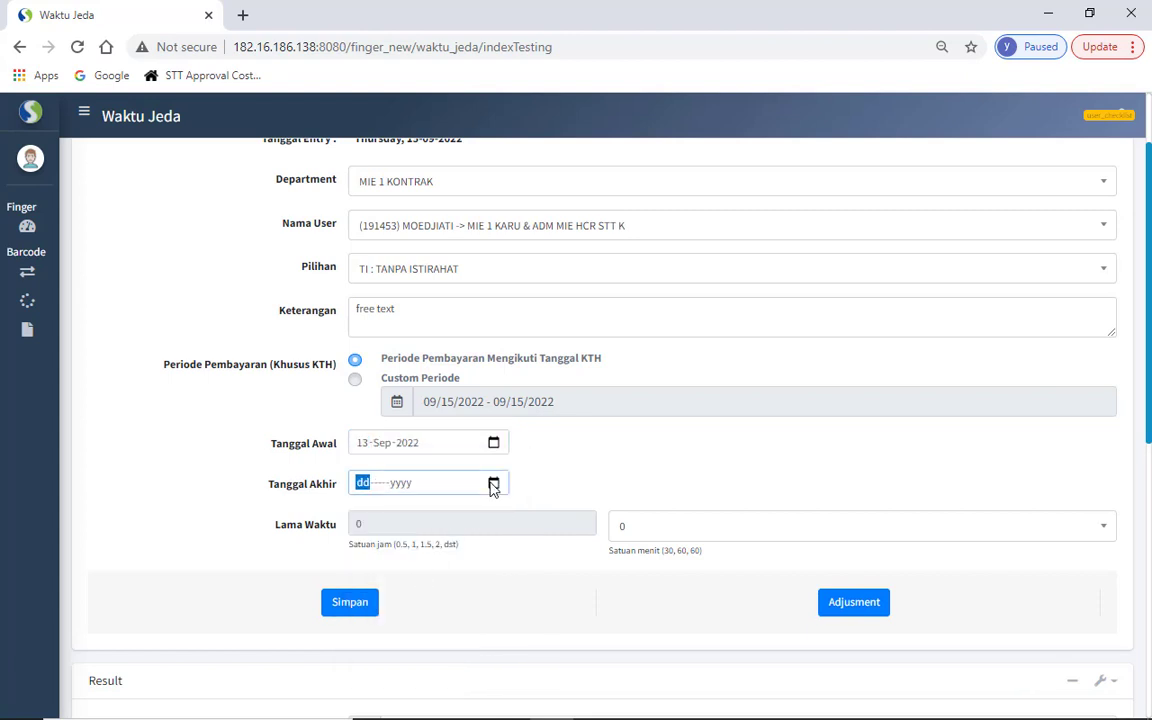
pyautogui.click(418, 361)
pyautogui.click(646, 522)
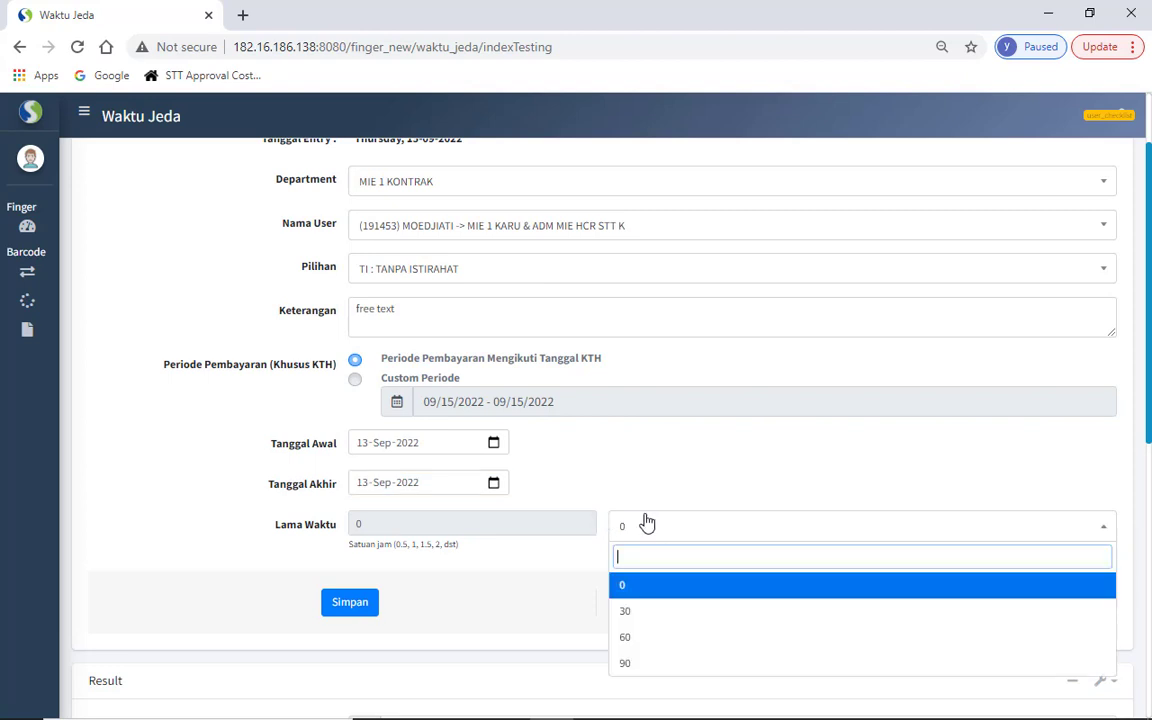
pyautogui.click(645, 618)
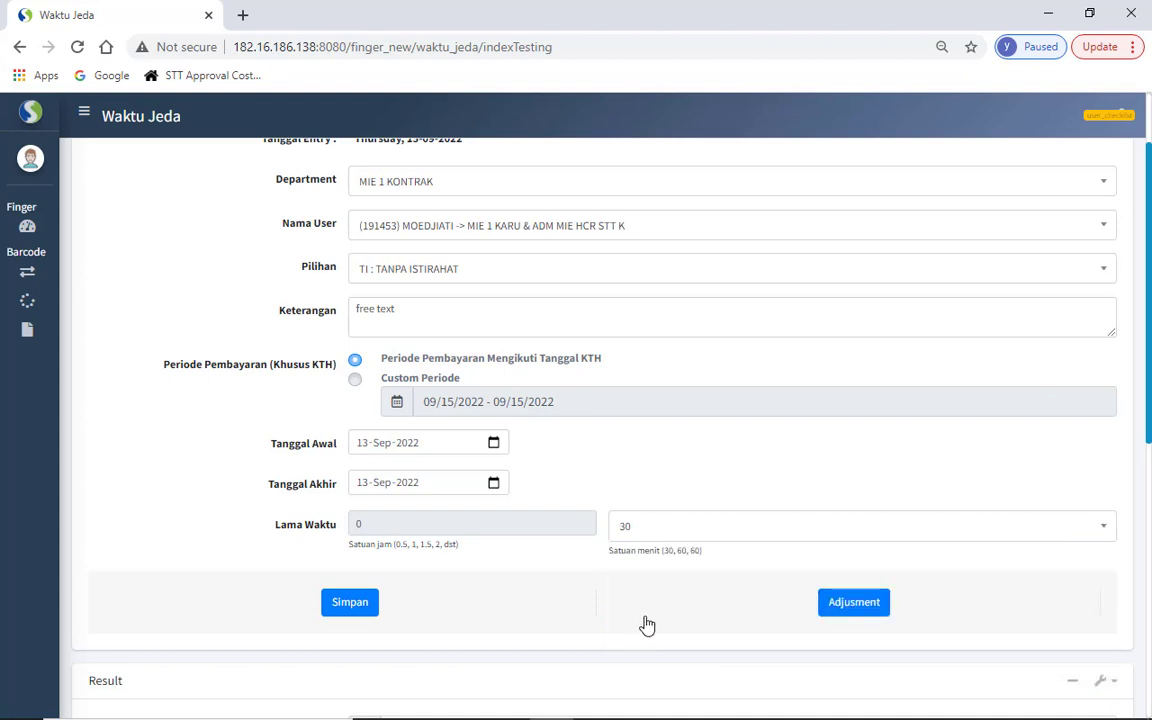
pyautogui.click(362, 604)
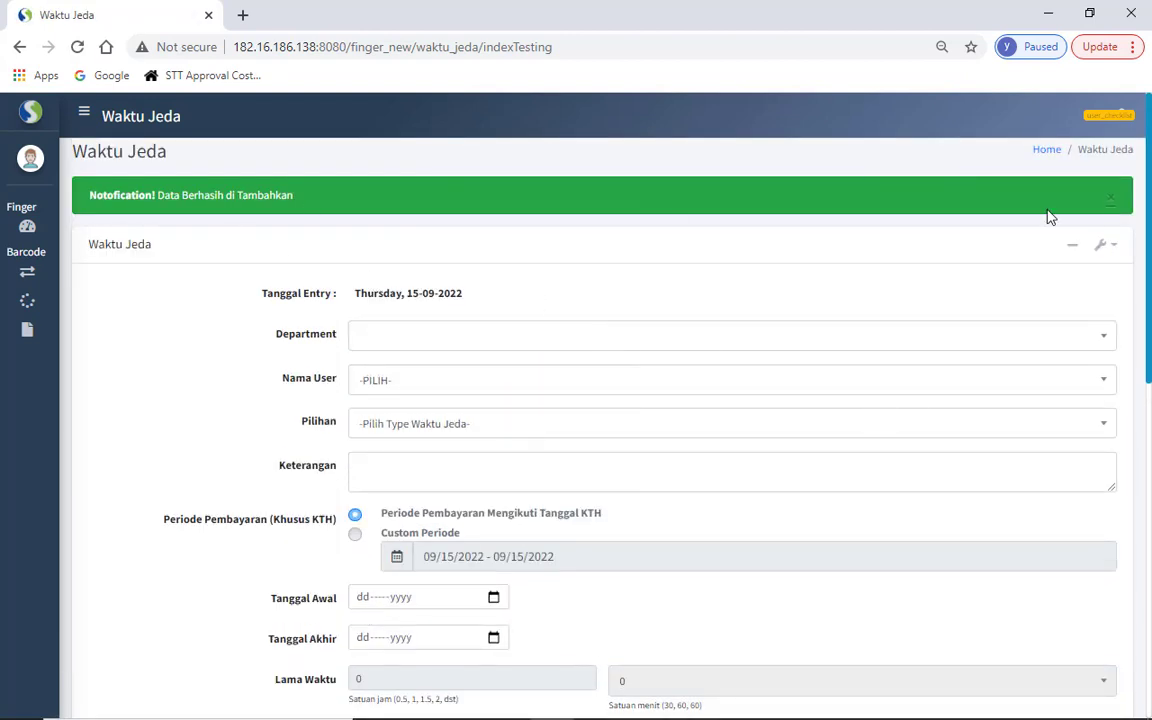
# - Set the results Periode to 09/13/2022
pyautogui.scroll(-1, 1150, 272)
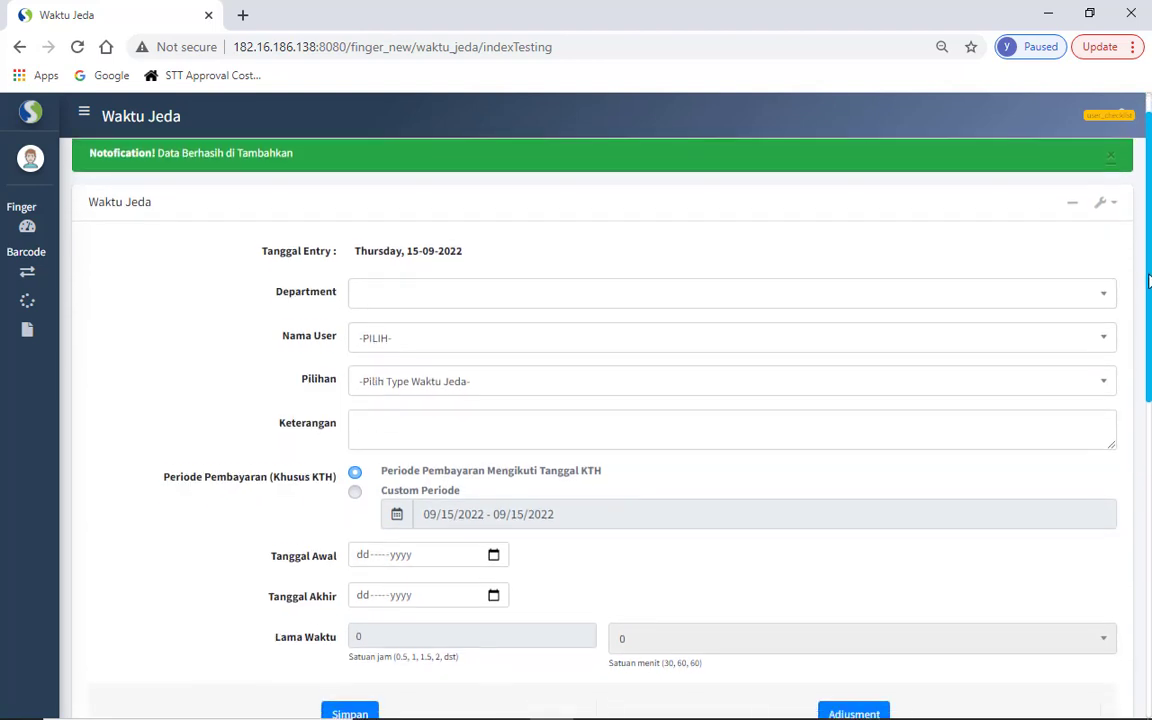
pyautogui.scroll(-3, 1150, 345)
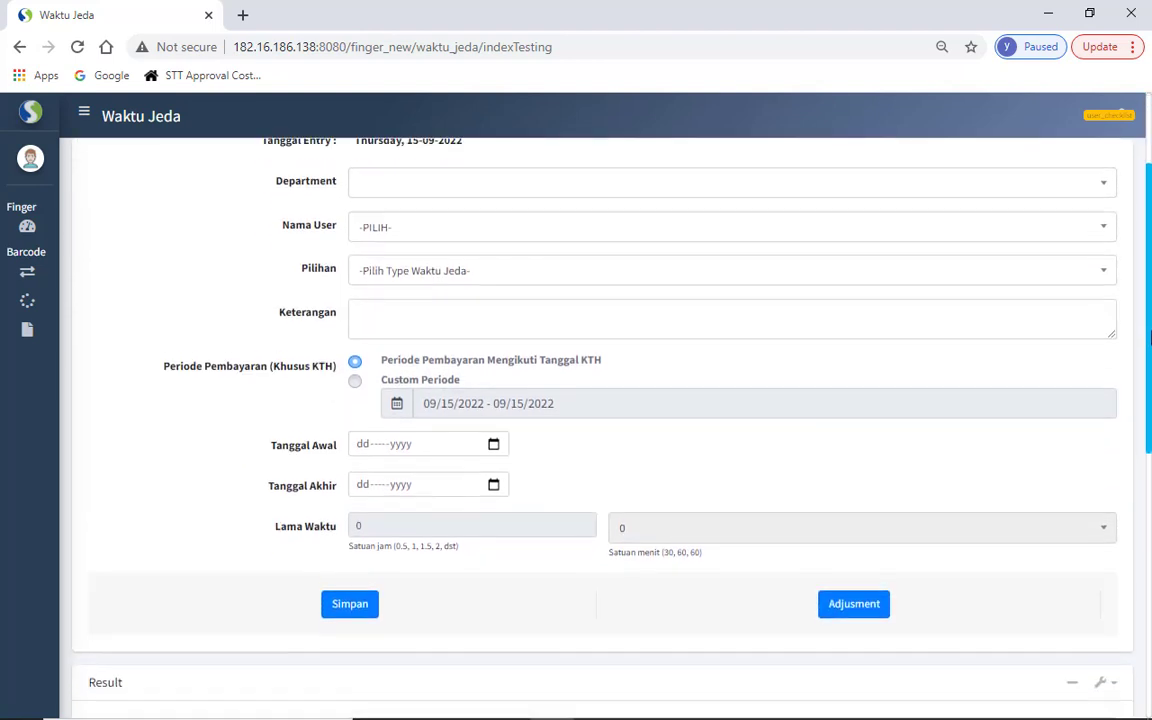
pyautogui.moveTo(1150, 345); pyautogui.dragTo(1149, 503)
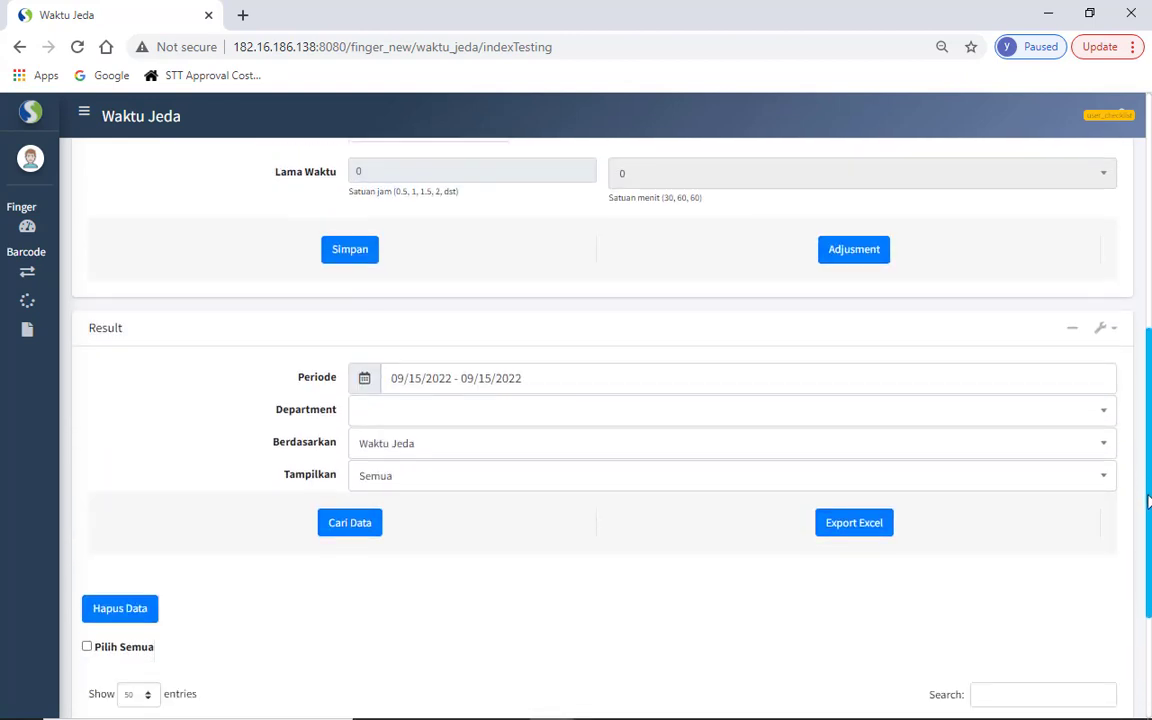
pyautogui.scroll(-3, 1149, 503)
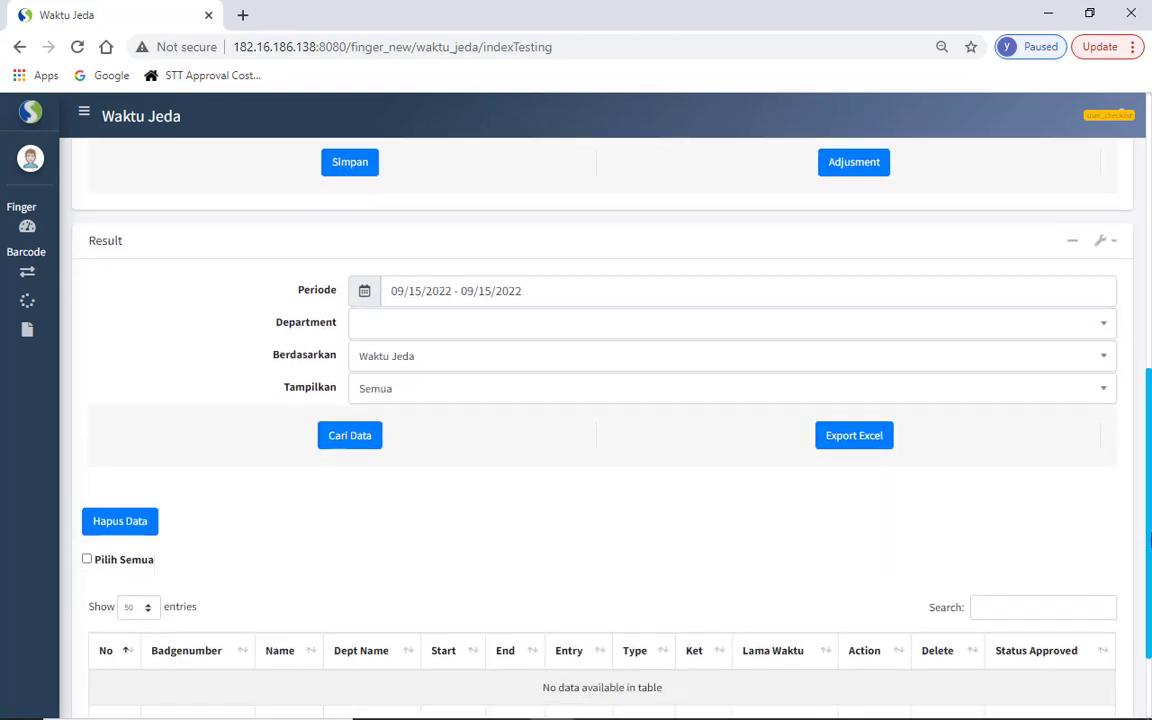
pyautogui.click(546, 284)
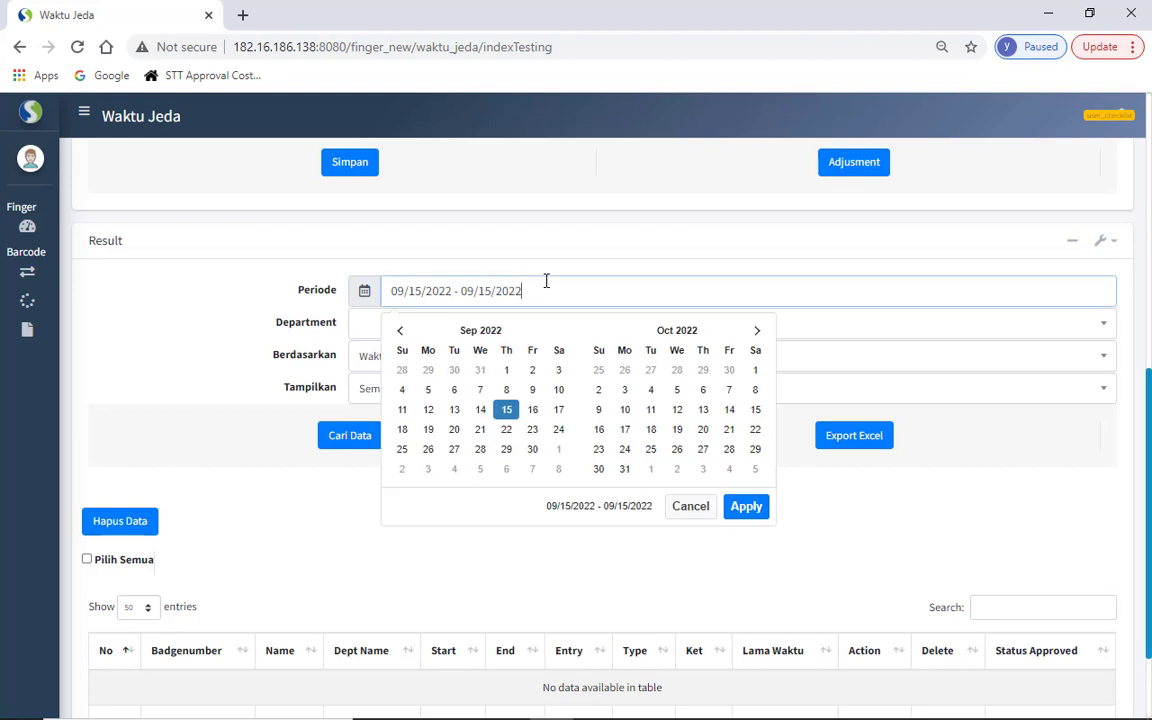
pyautogui.doubleClick(455, 410)
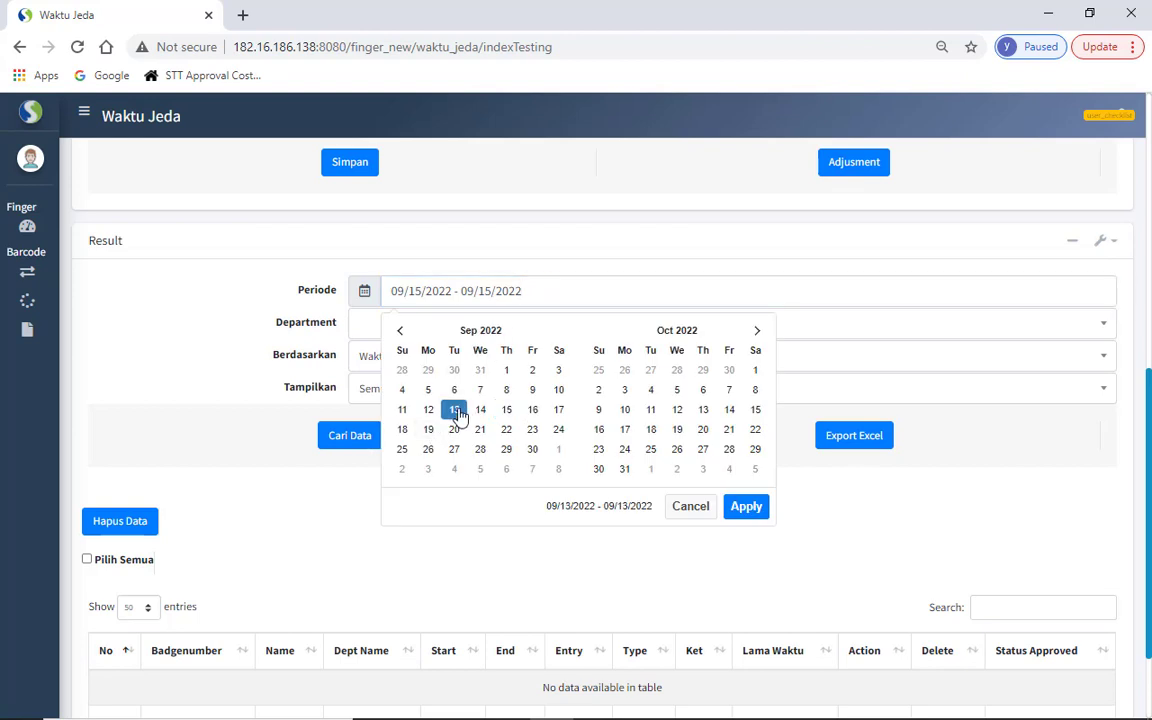
pyautogui.click(746, 507)
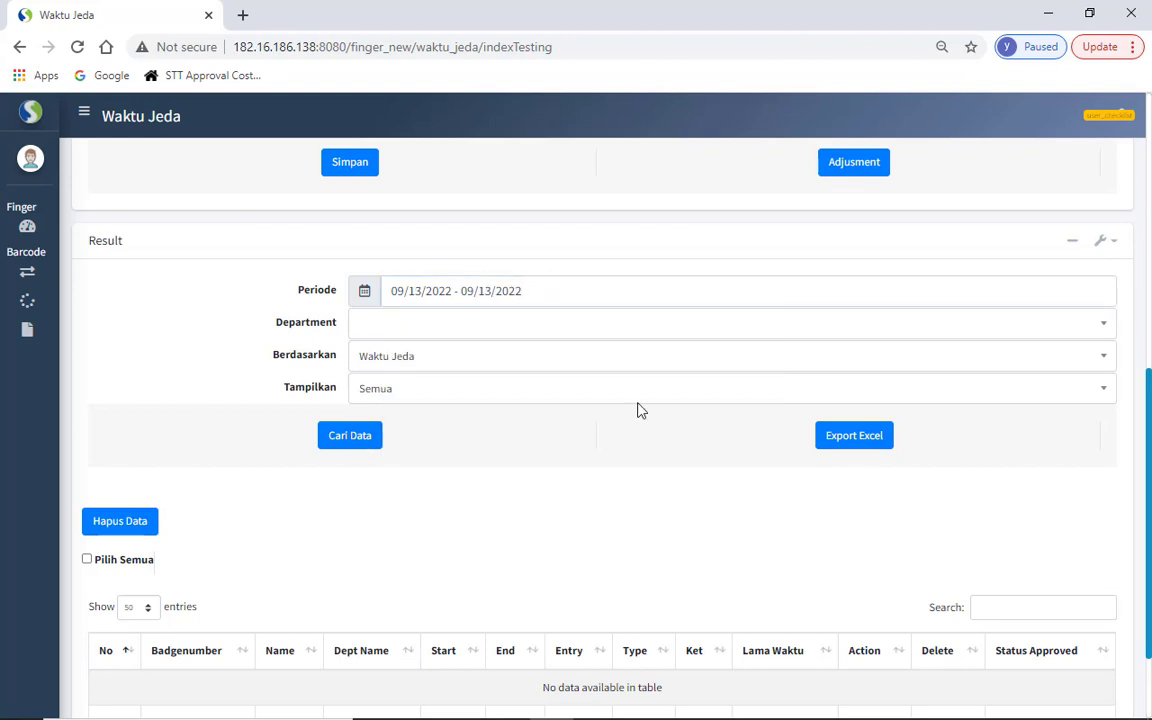
# - Choose MIE 1 KONTRAK as the search department and Waktu Jeda as Berdasarkan
pyautogui.click(532, 326)
pyautogui.write('mie')
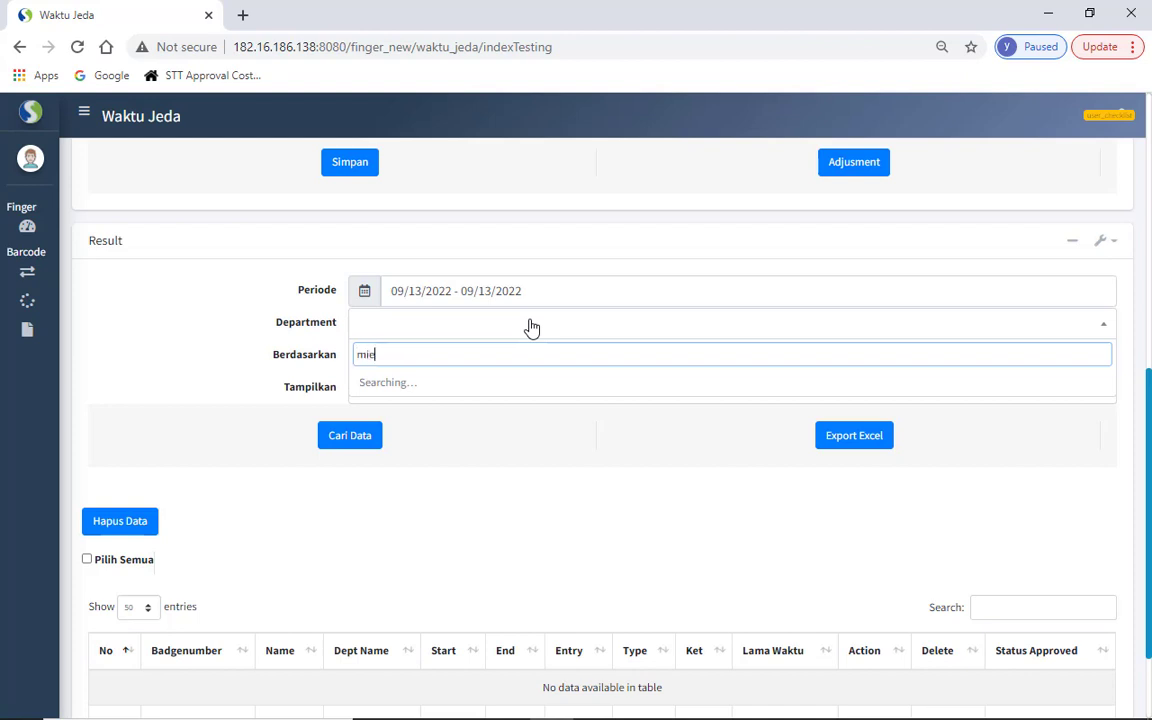
pyautogui.write(' 1 kon')
pyautogui.click(469, 410)
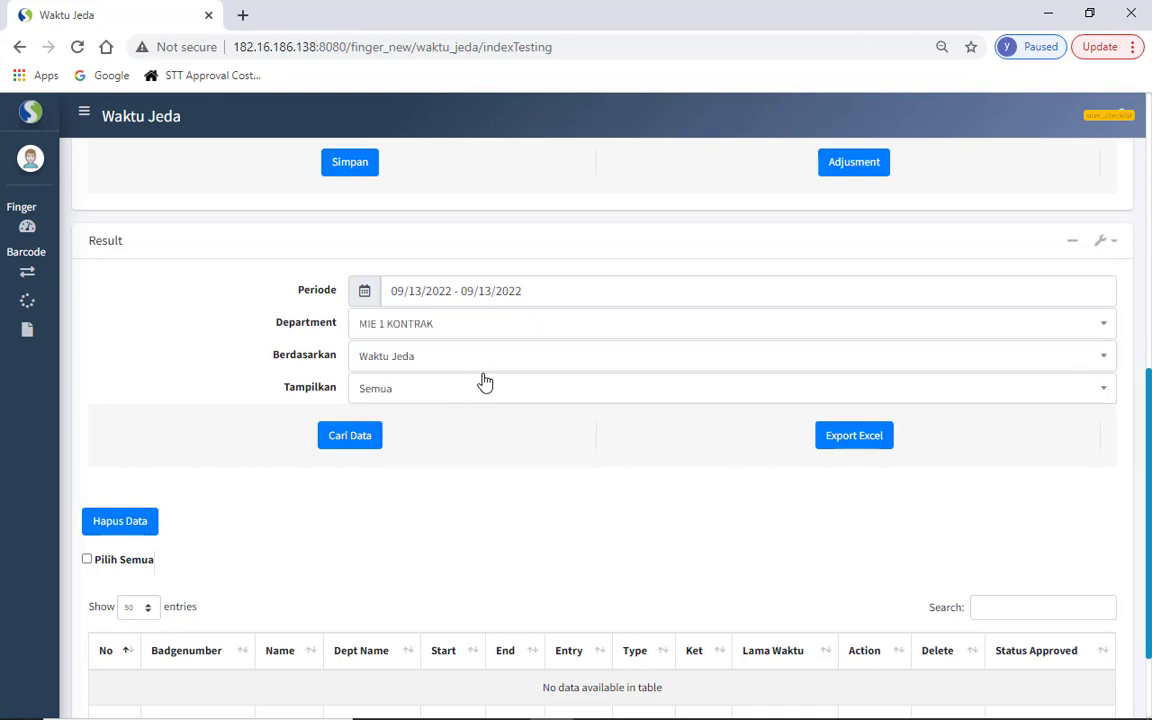
pyautogui.click(489, 369)
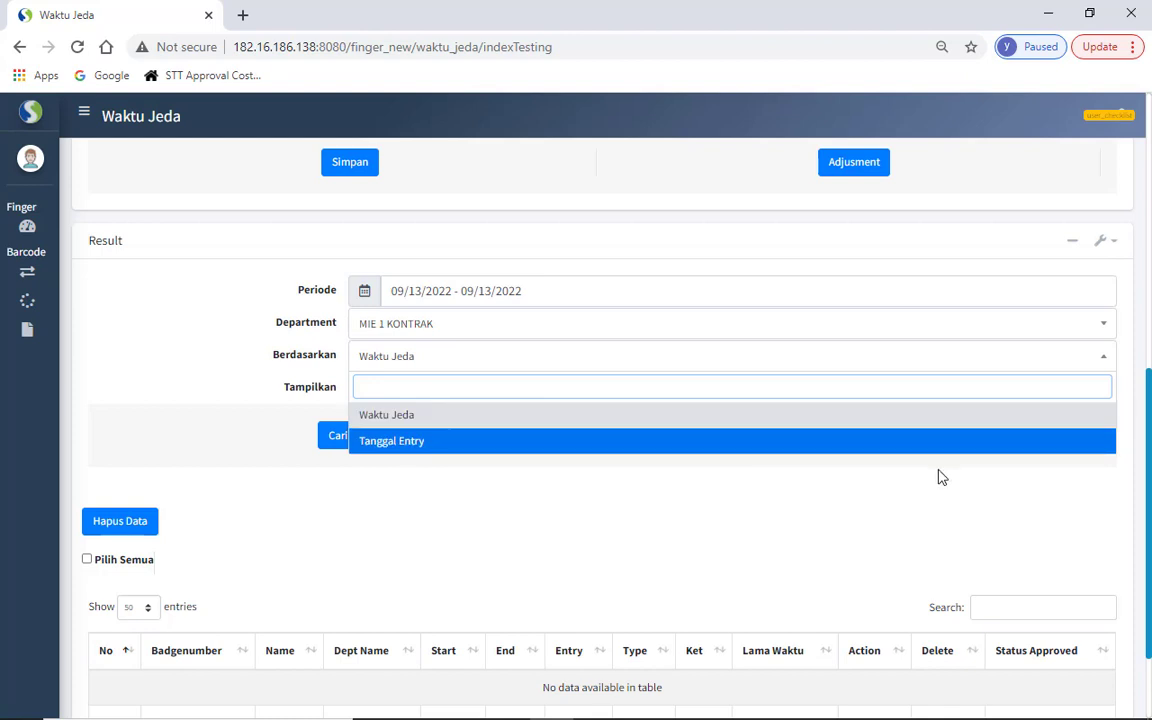
pyautogui.scroll(2, 1150, 343)
pyautogui.scroll(1, 1150, 343)
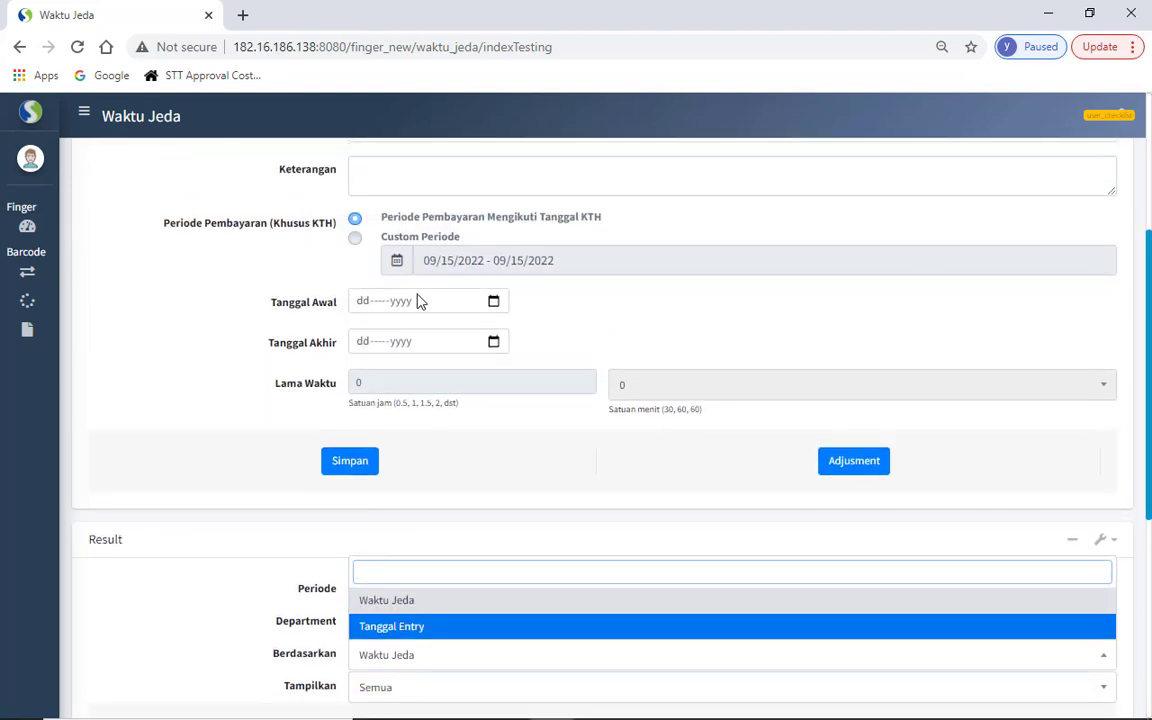
pyautogui.moveTo(276, 304); pyautogui.dragTo(340, 337)
pyautogui.click(552, 335)
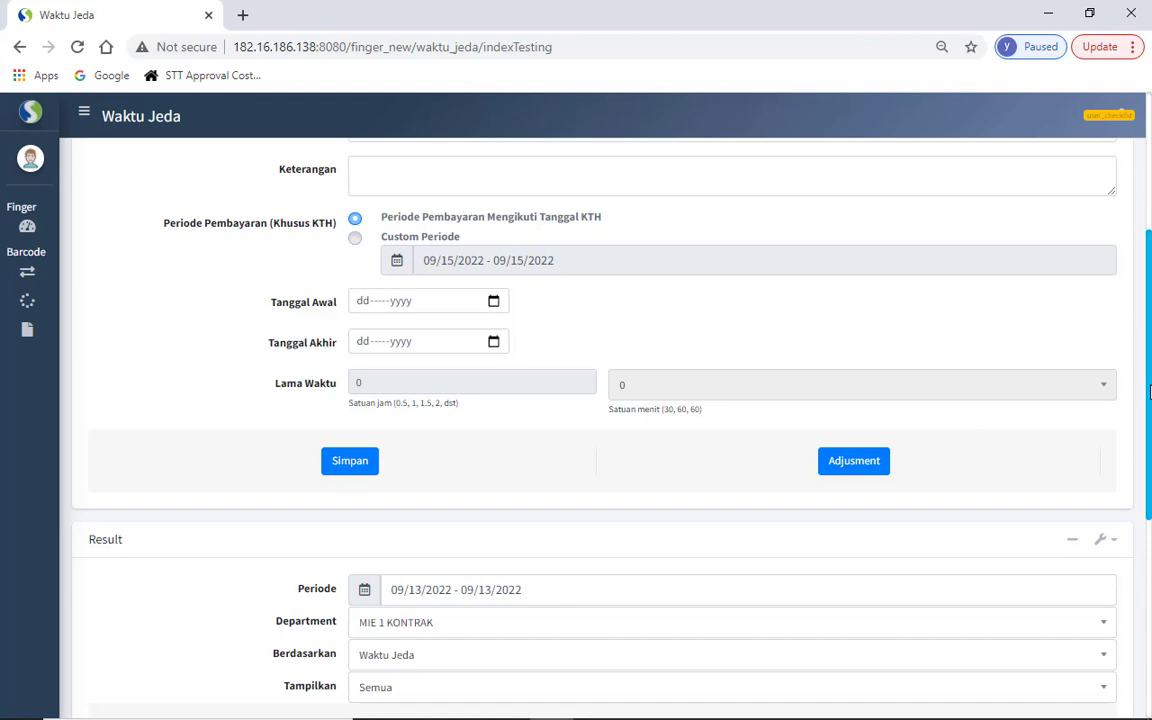
pyautogui.scroll(-2, 552, 400)
pyautogui.click(488, 463)
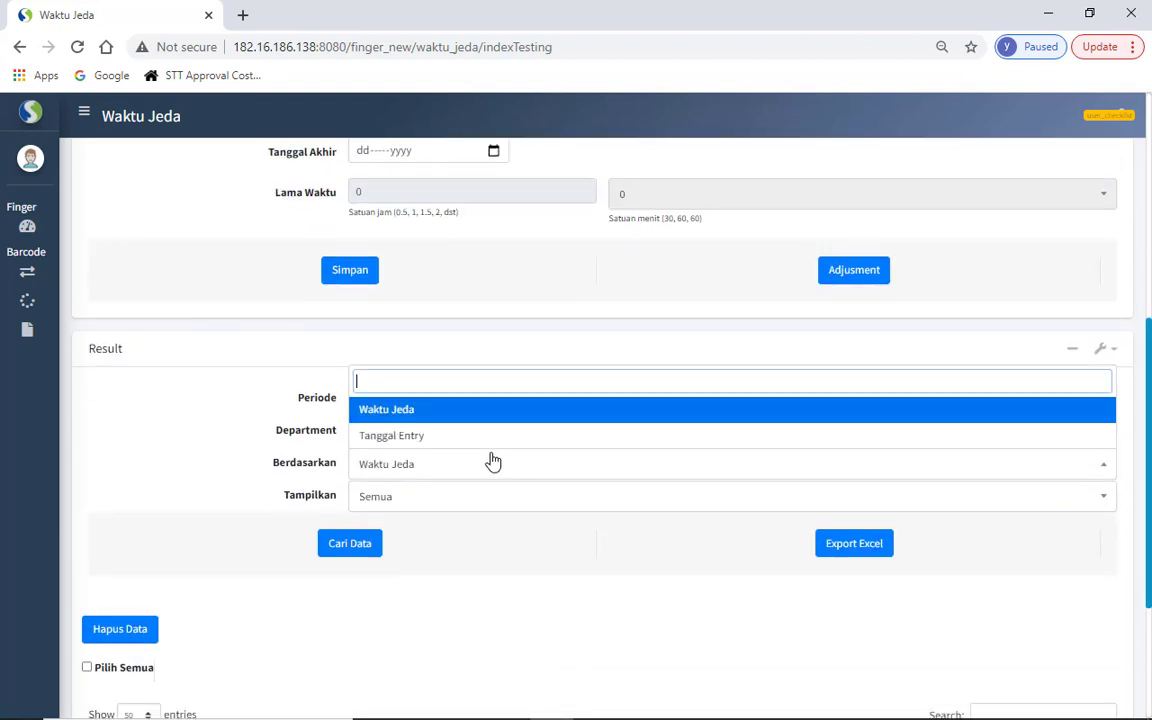
pyautogui.click(490, 471)
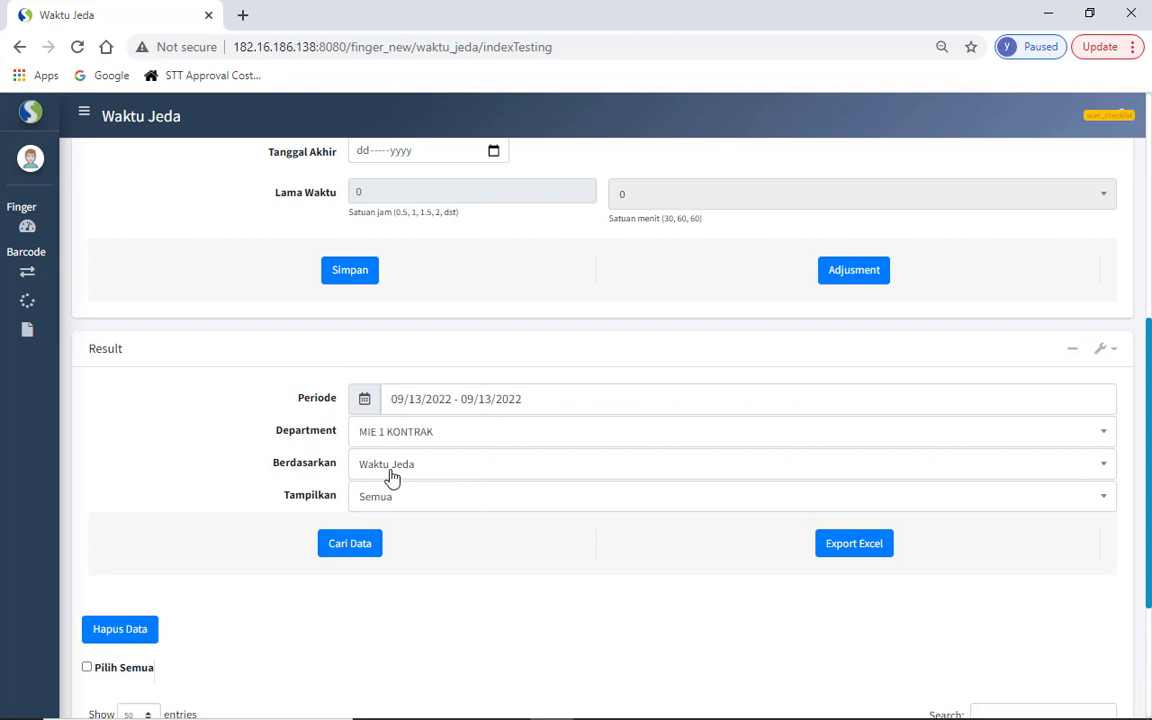
# - Keep Berdasarkan on Waktu Jeda, Tampilkan on Semua, and run Cari Data
pyautogui.click(430, 401)
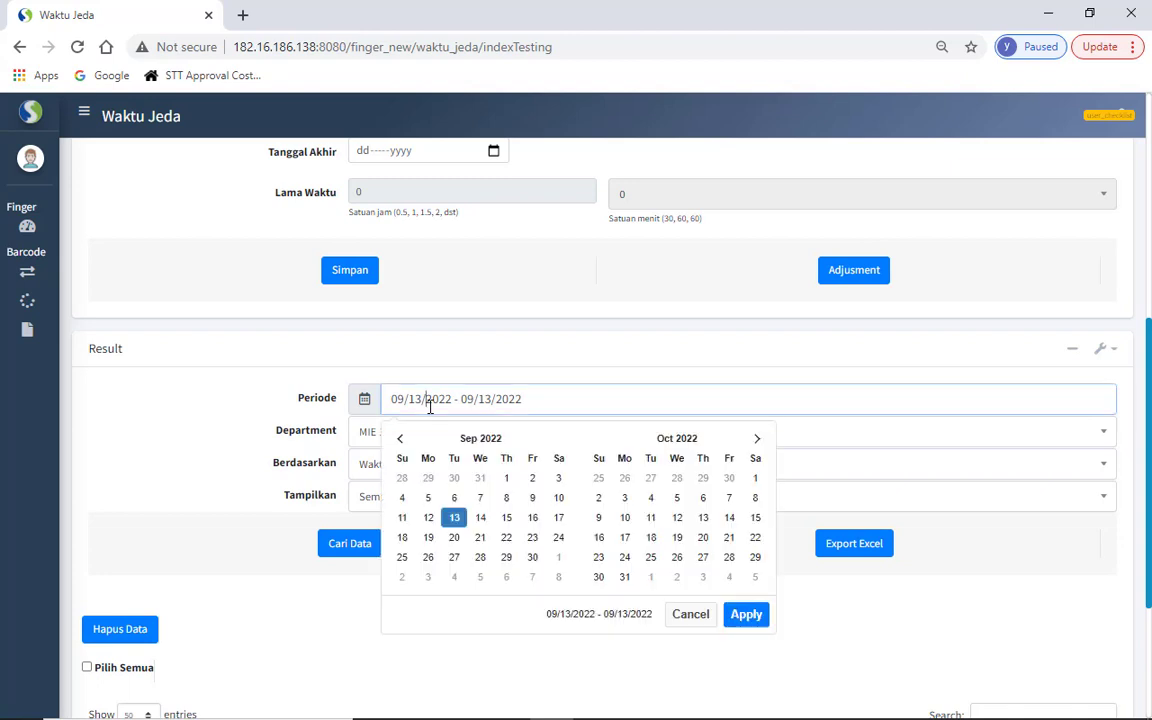
pyautogui.click(362, 470)
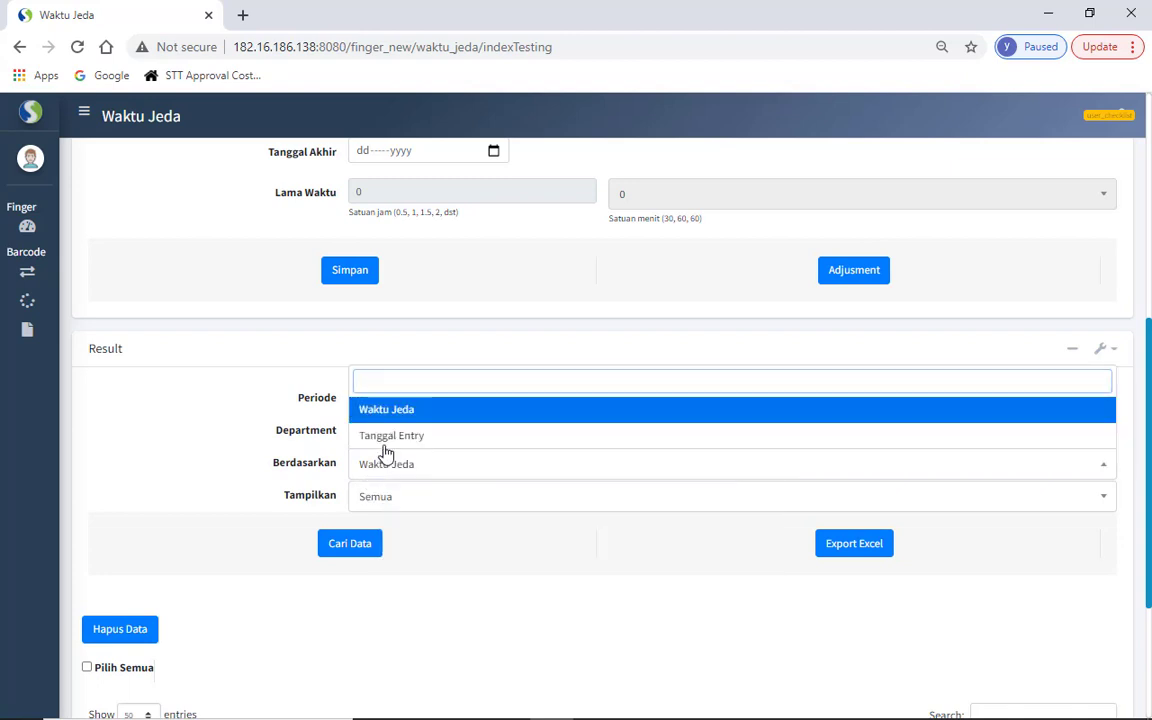
pyautogui.click(388, 436)
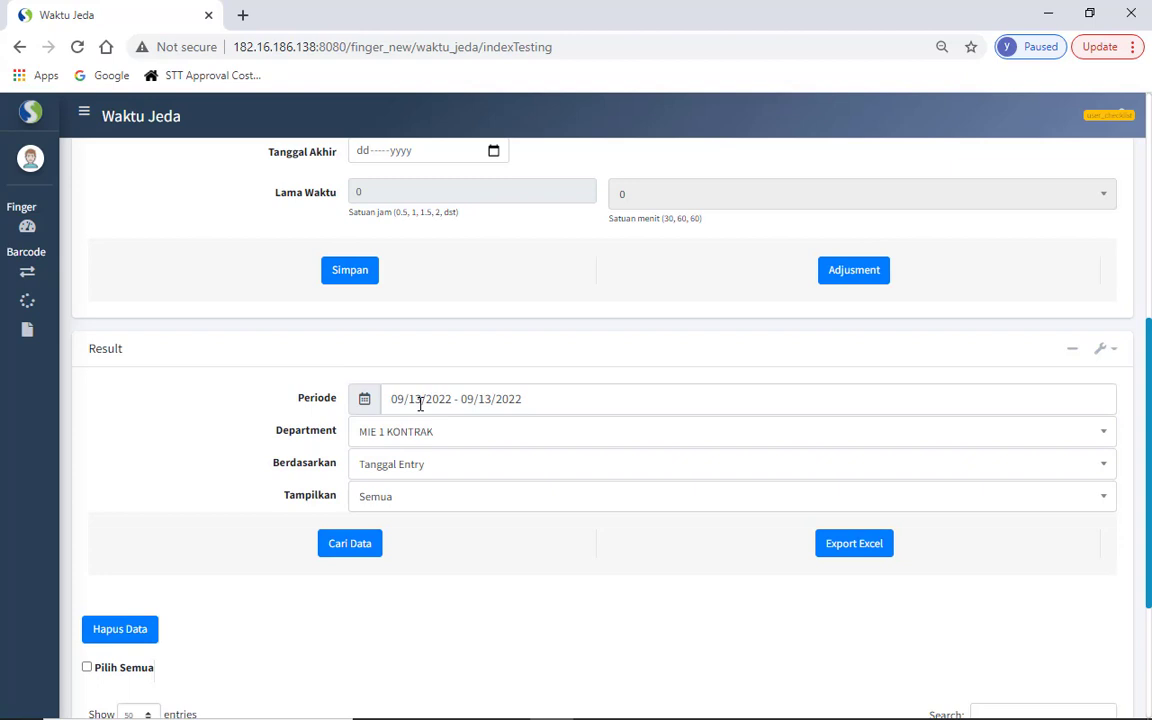
pyautogui.click(411, 465)
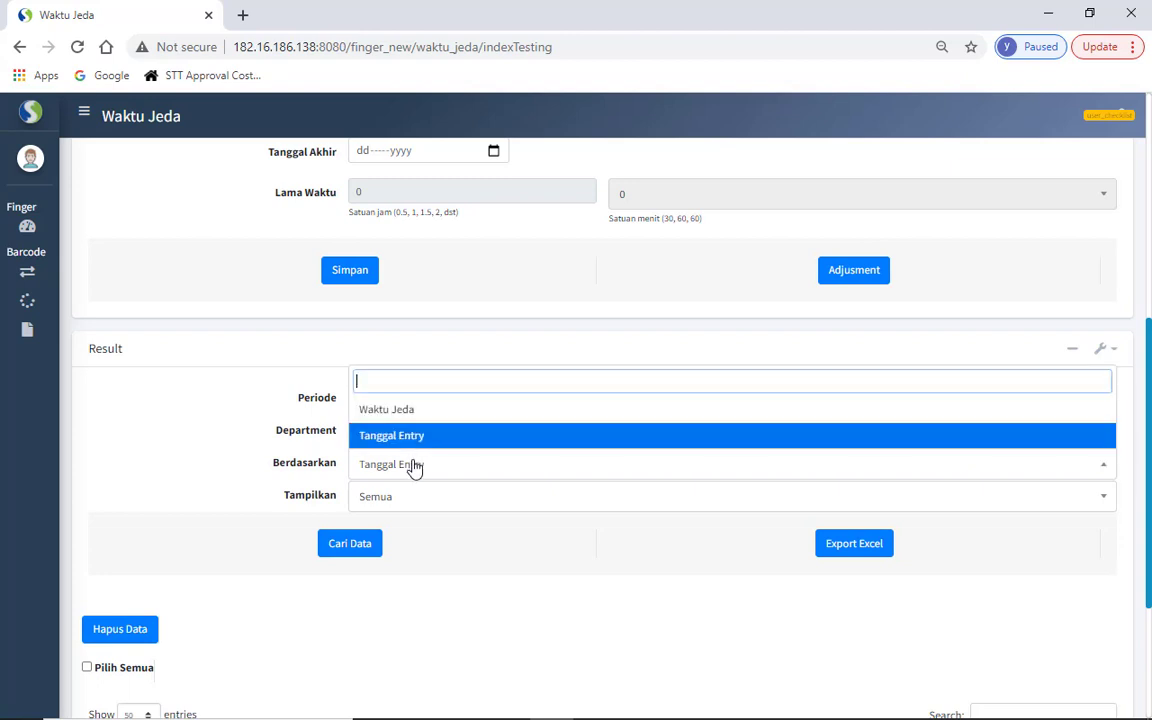
pyautogui.click(410, 418)
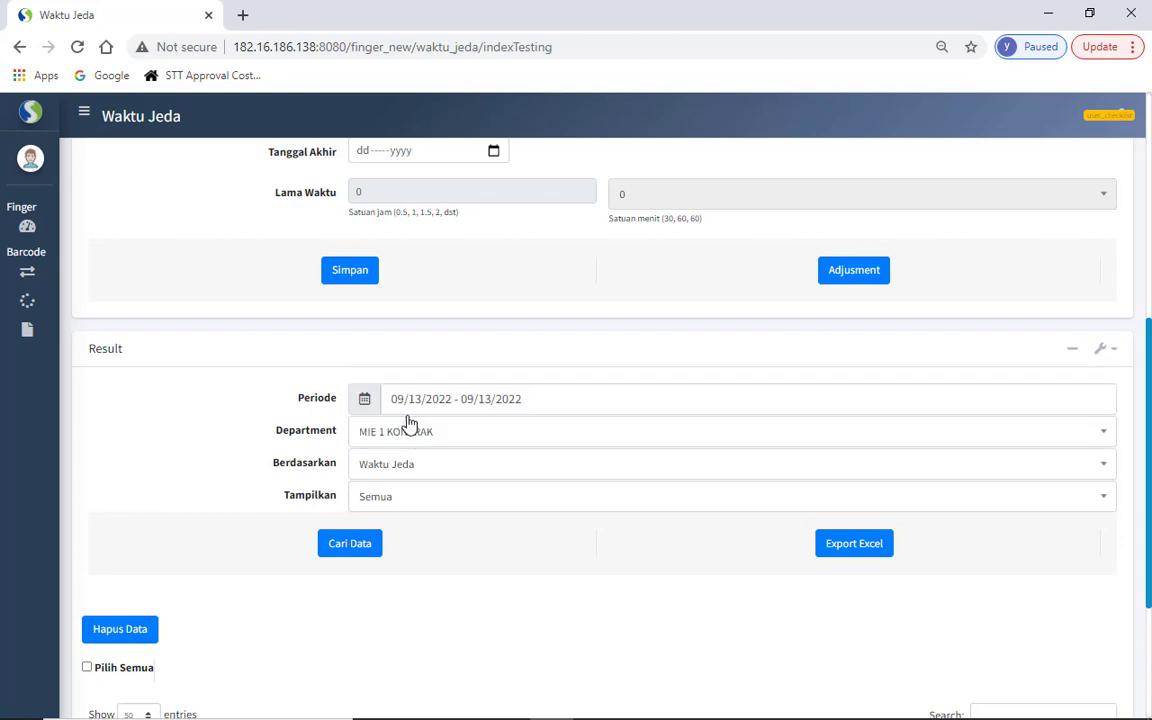
pyautogui.click(381, 505)
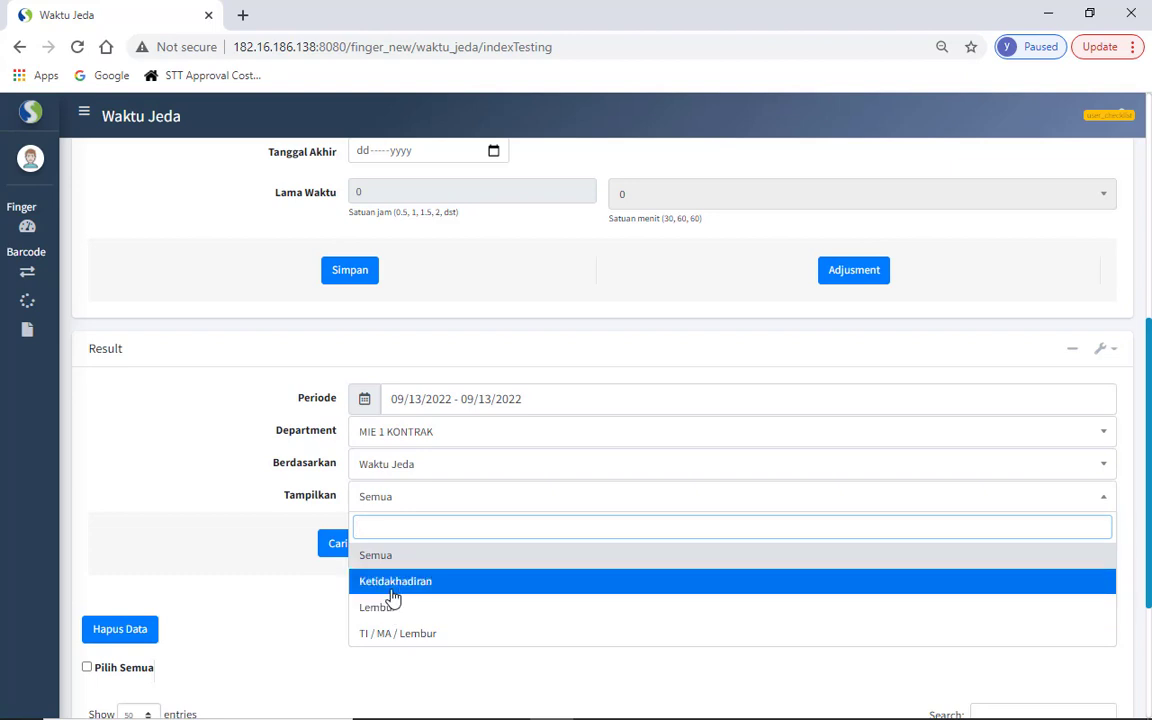
pyautogui.click(303, 500)
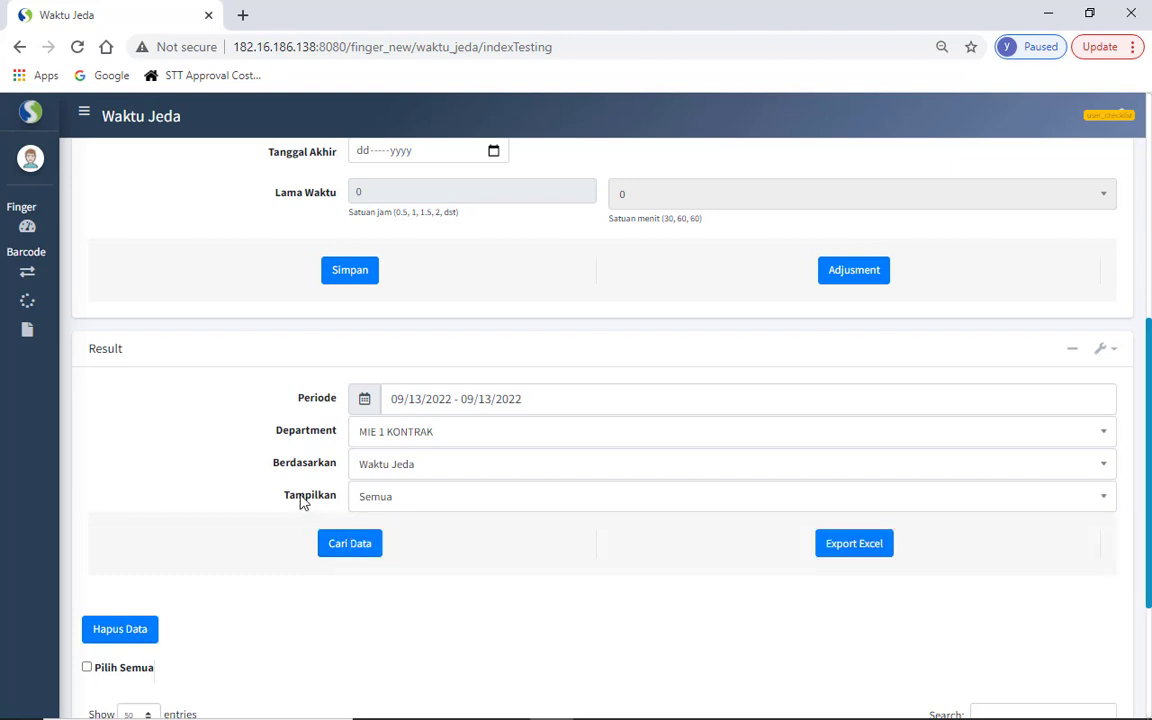
pyautogui.click(343, 547)
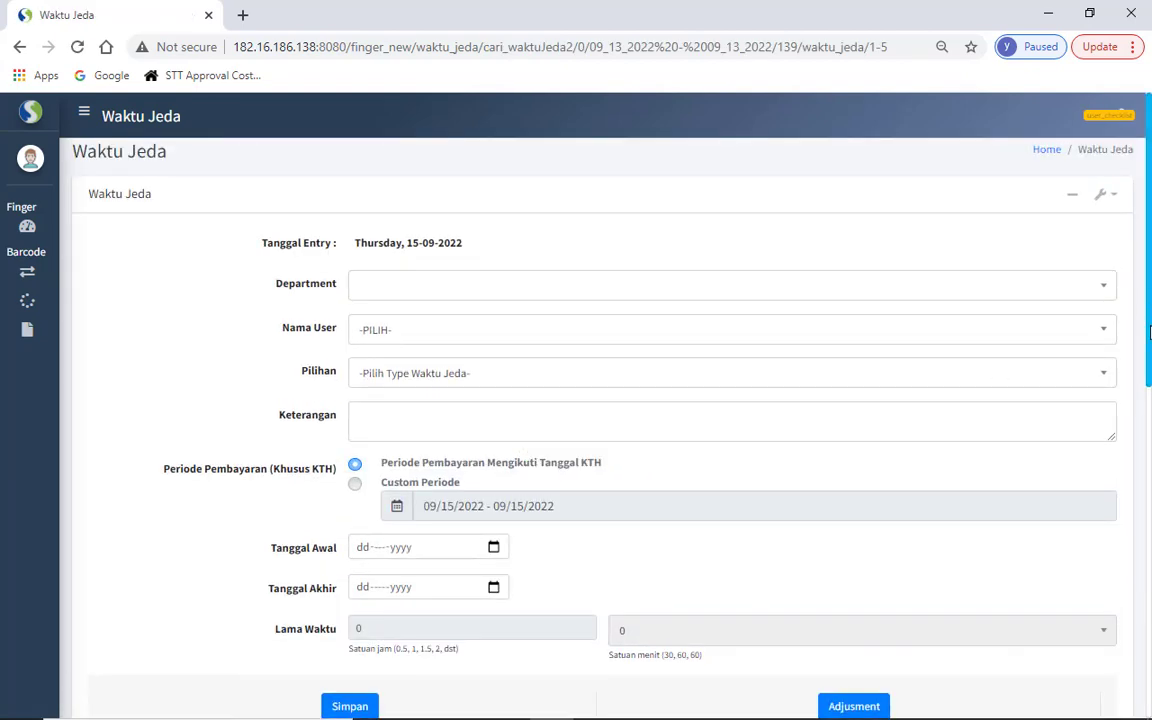
# - Review the single 13-Sep-2022 result row and open it in the Edit Waktu Jeda form
pyautogui.moveTo(1150, 333); pyautogui.dragTo(1150, 605)
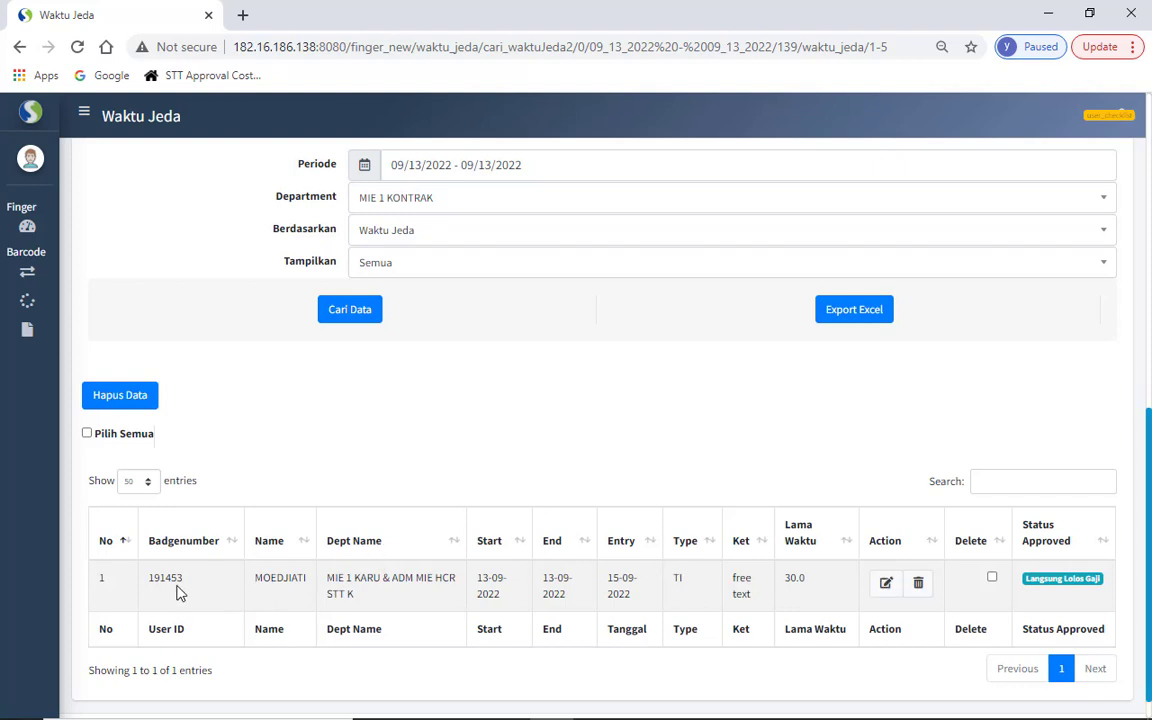
pyautogui.moveTo(170, 580); pyautogui.dragTo(183, 579)
pyautogui.moveTo(263, 576); pyautogui.dragTo(362, 580)
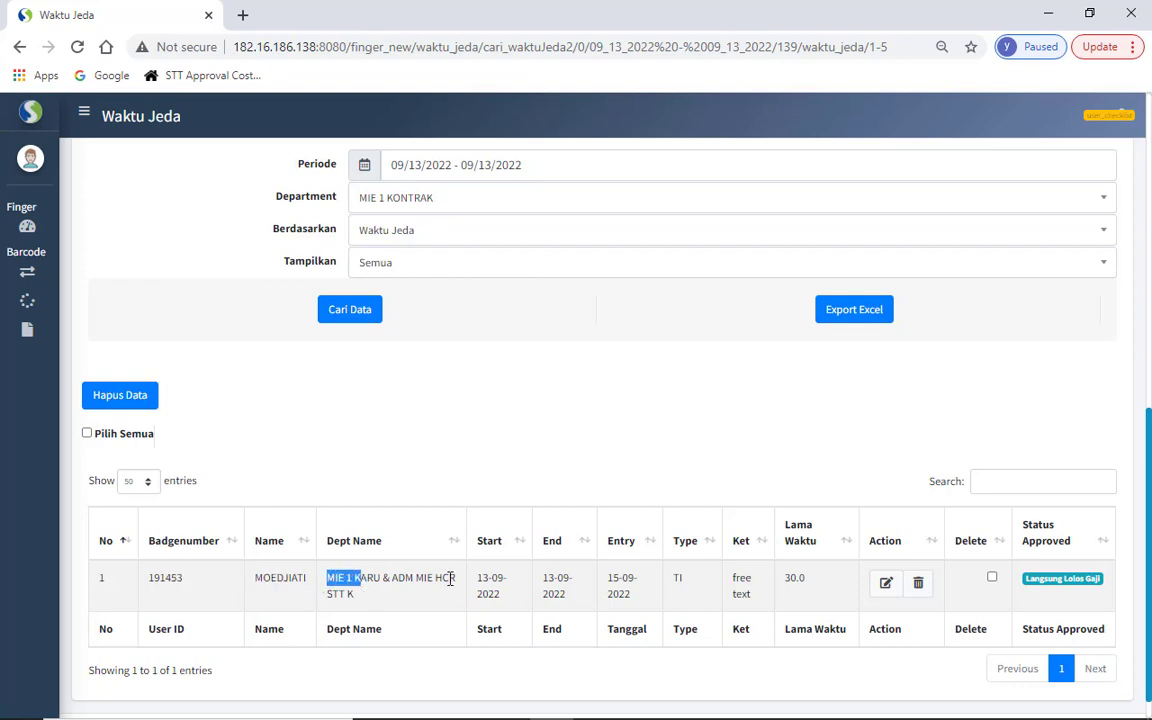
pyautogui.moveTo(474, 576); pyautogui.dragTo(800, 580)
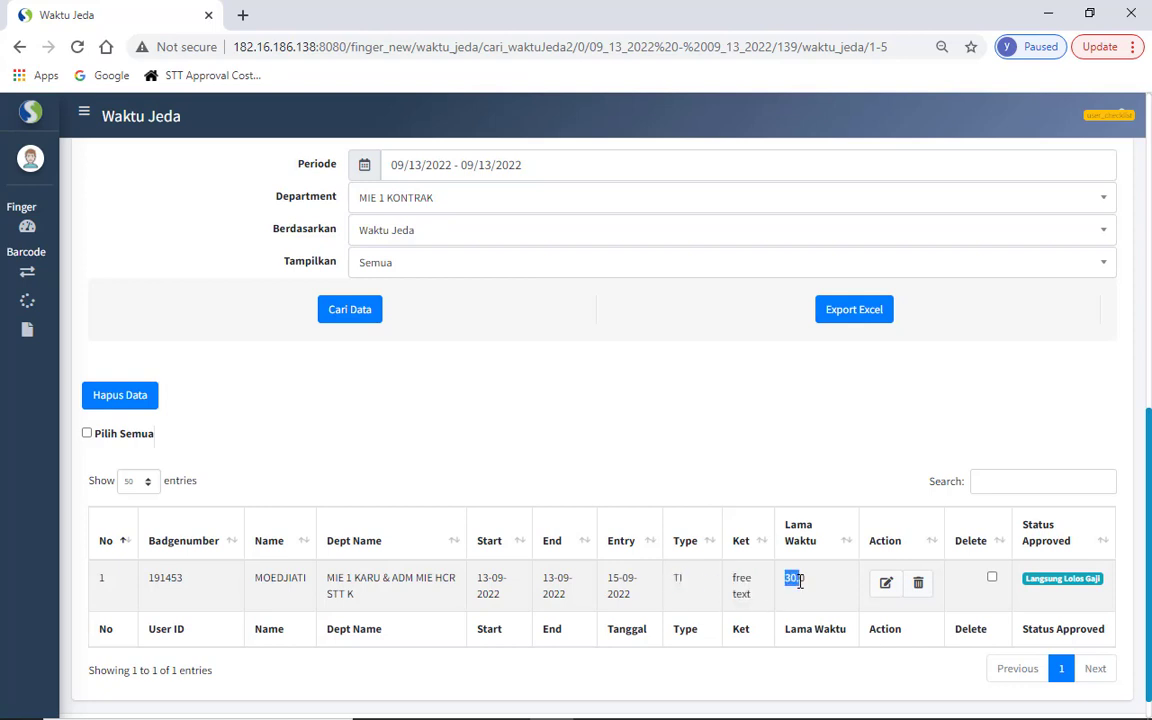
pyautogui.click(880, 586)
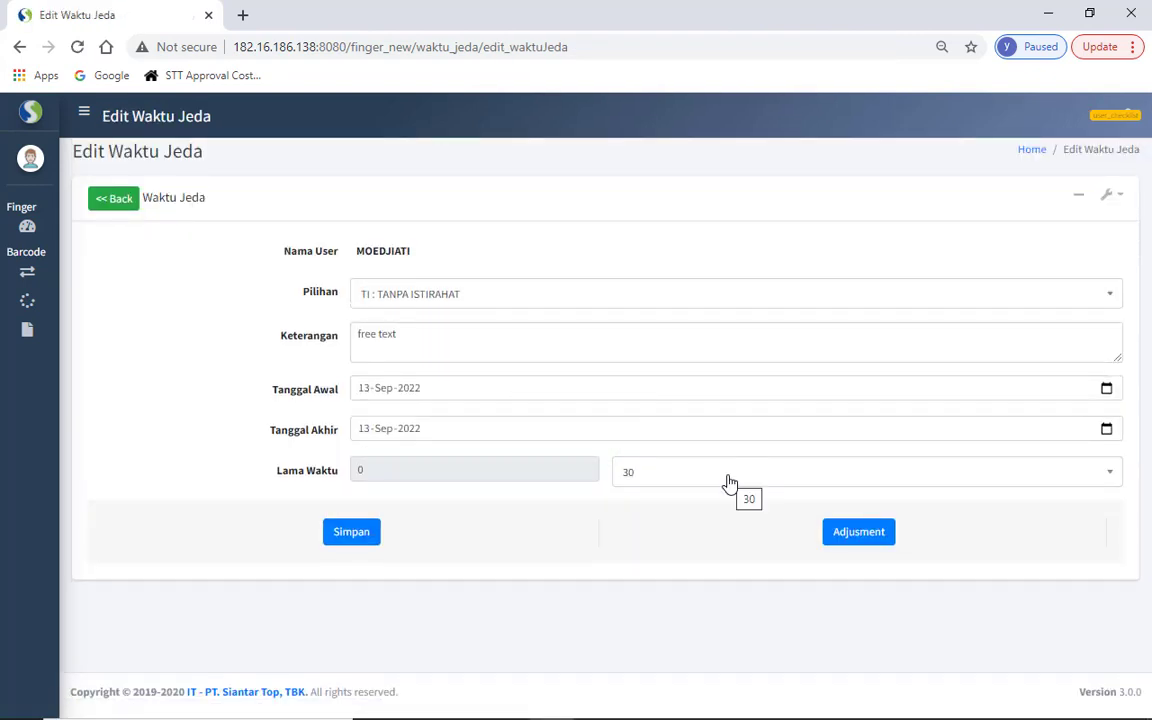
# - Go back to the Waktu Jeda list and bring the 30.0-minute TI row into view
pyautogui.click(601, 335)
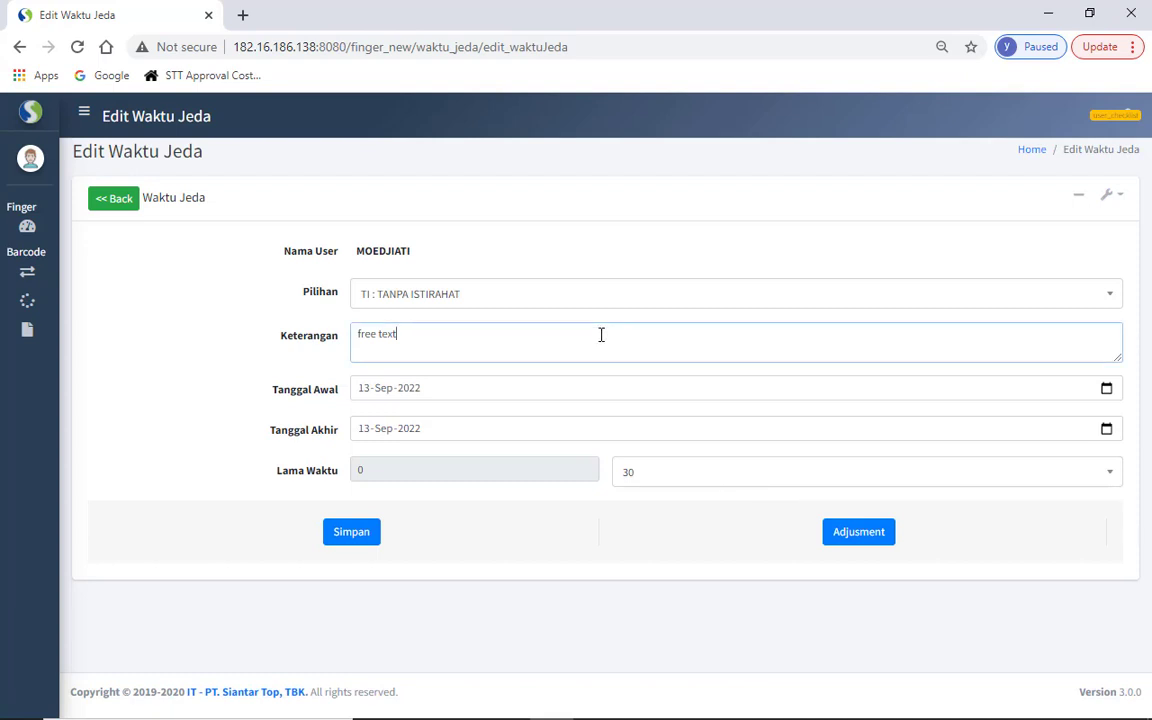
pyautogui.click(127, 206)
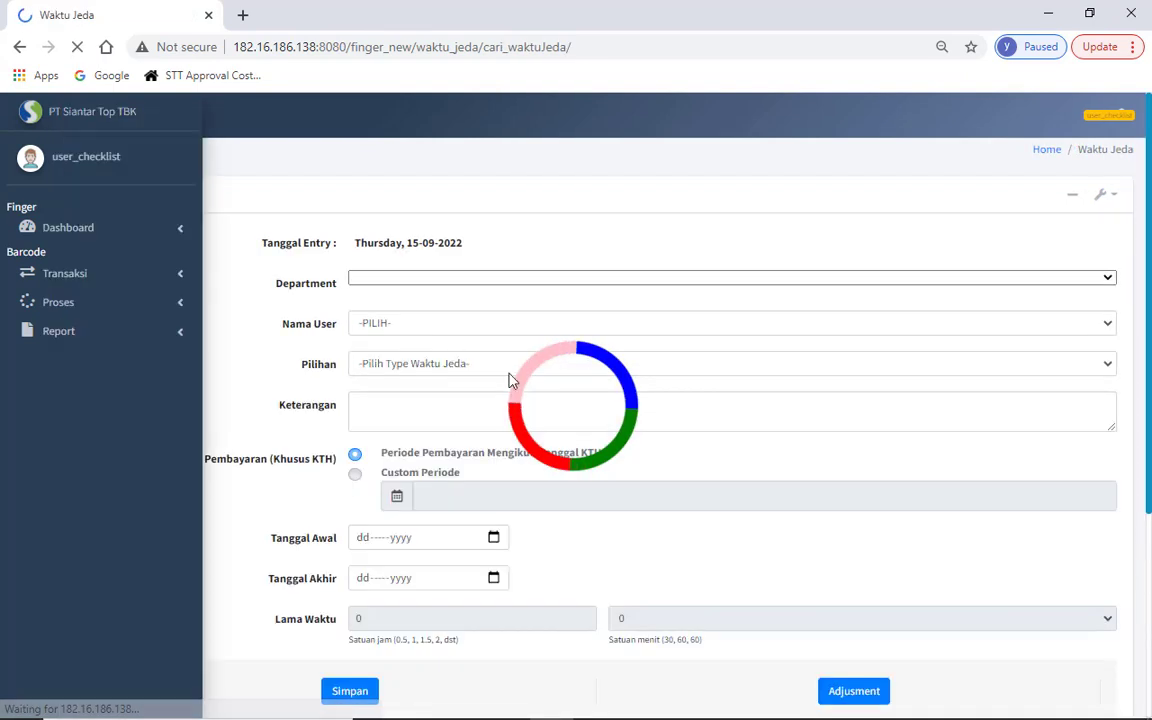
pyautogui.moveTo(1148, 258); pyautogui.dragTo(1148, 488)
pyautogui.moveTo(1150, 590); pyautogui.dragTo(1150, 668)
pyautogui.click(983, 377)
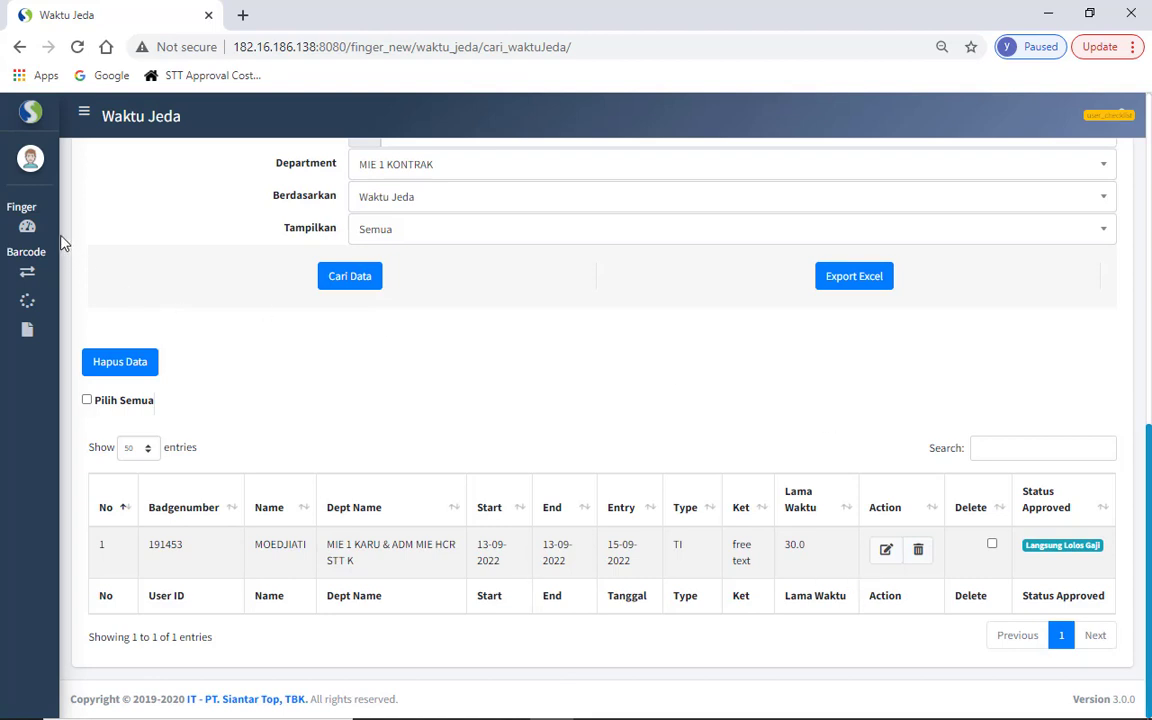
pyautogui.click(23, 236)
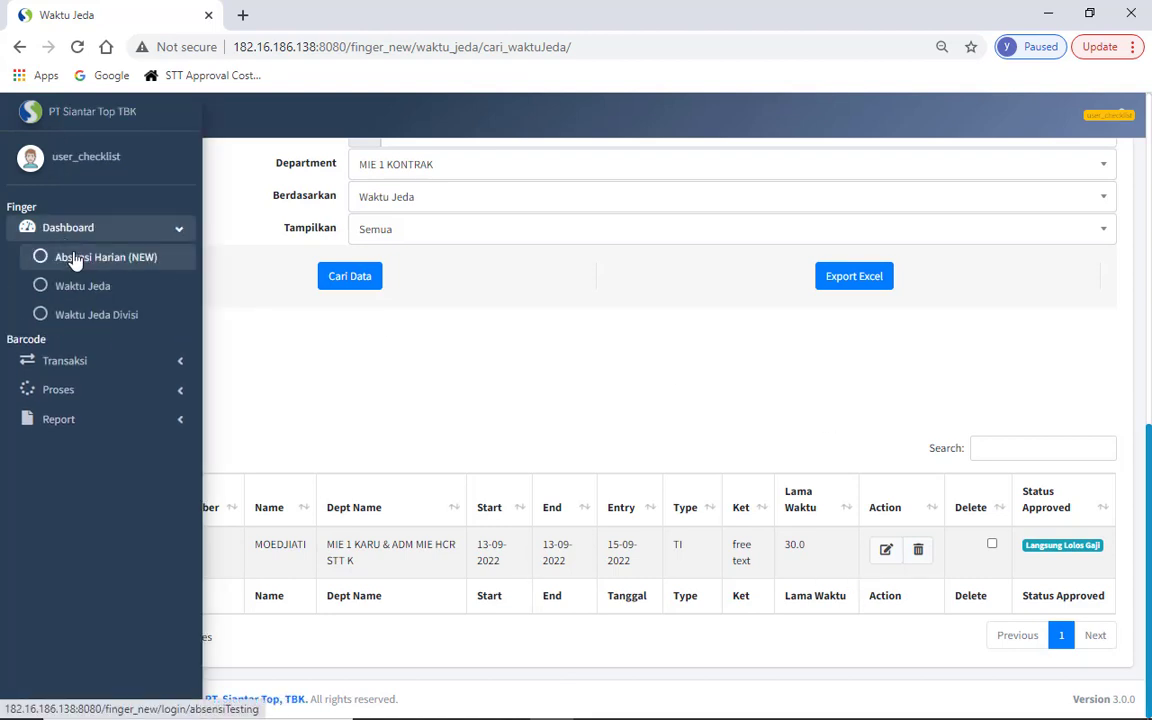
# - Open Absensi Harian (NEW) in a new tab and load MIE 1 KONTRAK for 13-Sep-2022
pyautogui.rightClick(75, 258)
pyautogui.click(88, 265)
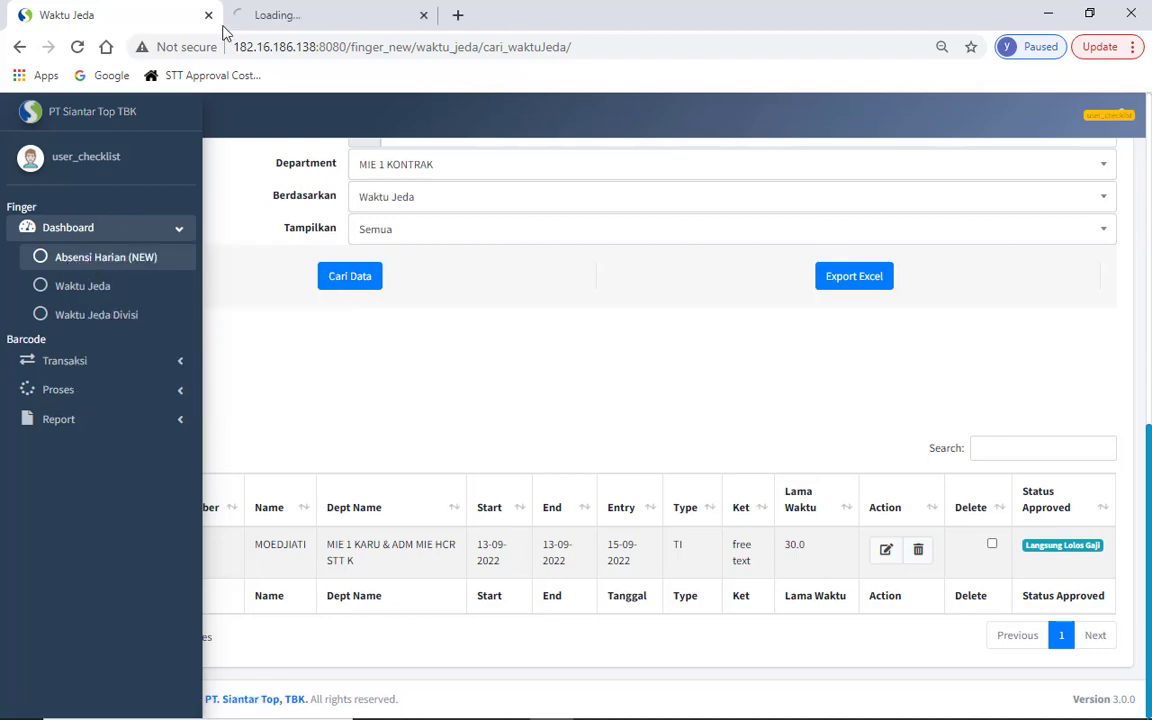
pyautogui.click(258, 10)
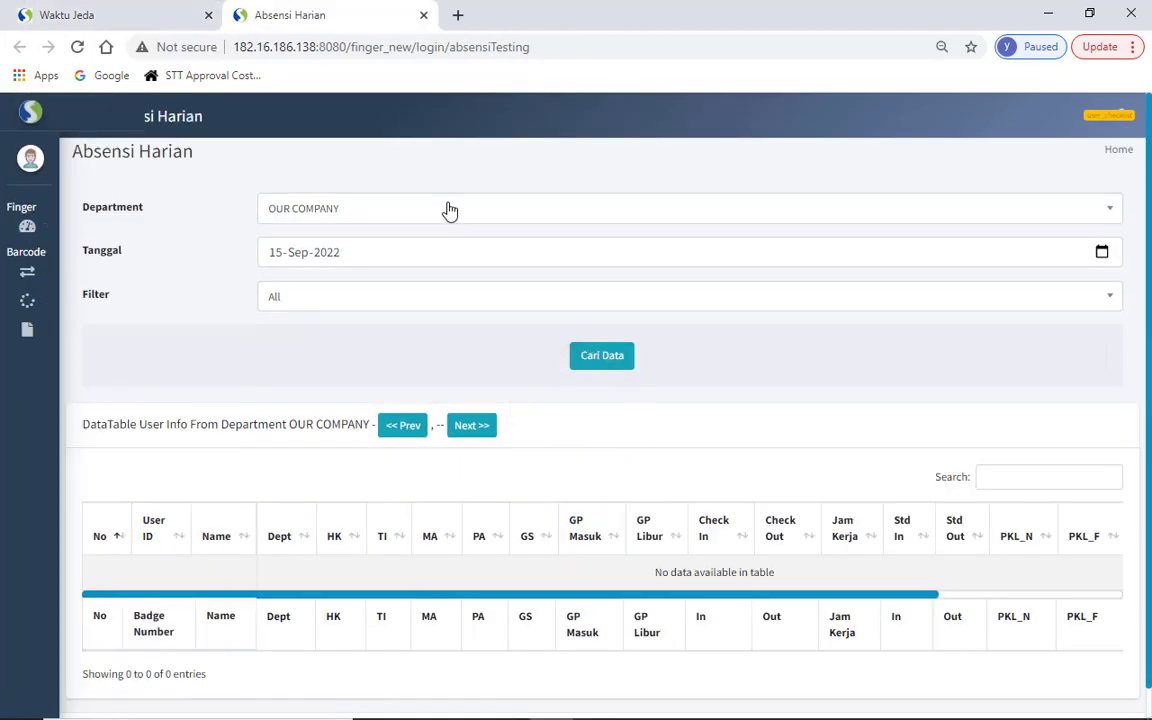
pyautogui.click(450, 211)
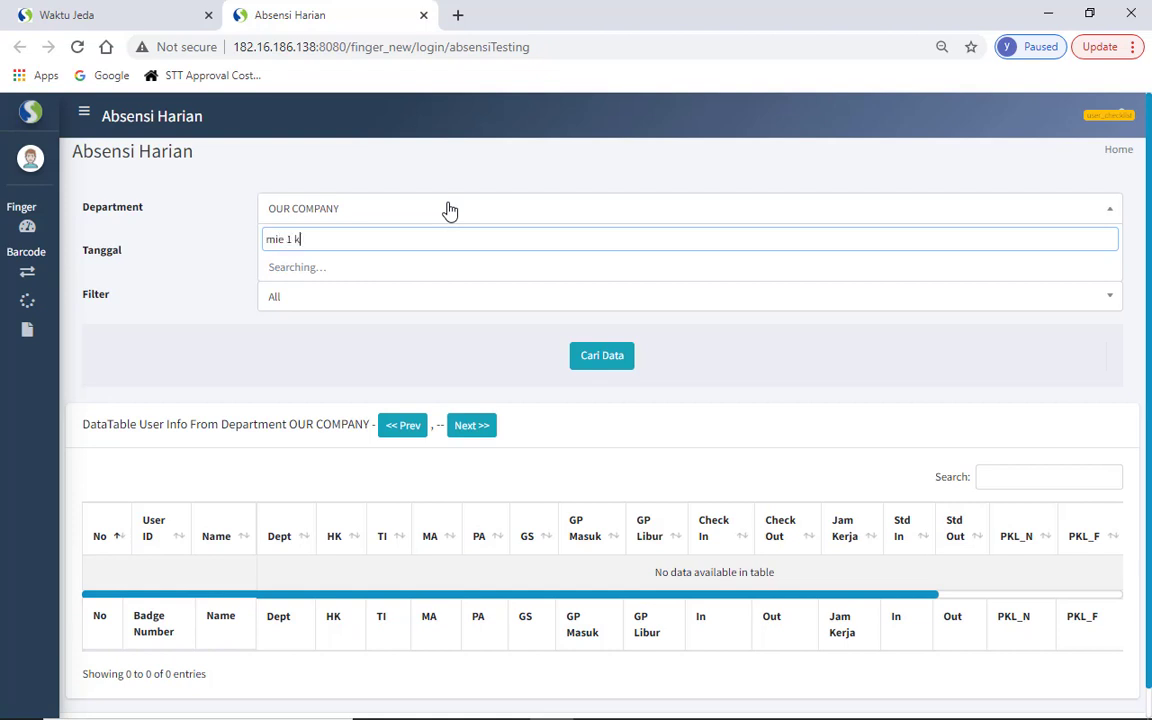
pyautogui.click(399, 293)
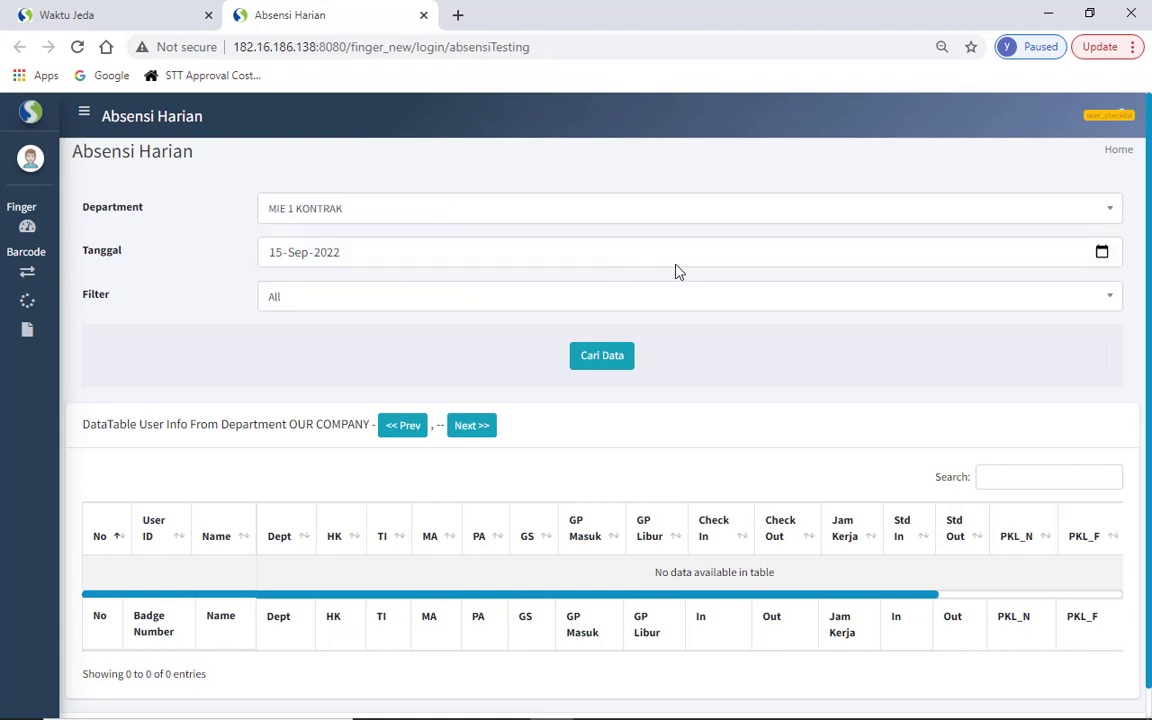
pyautogui.click(1101, 251)
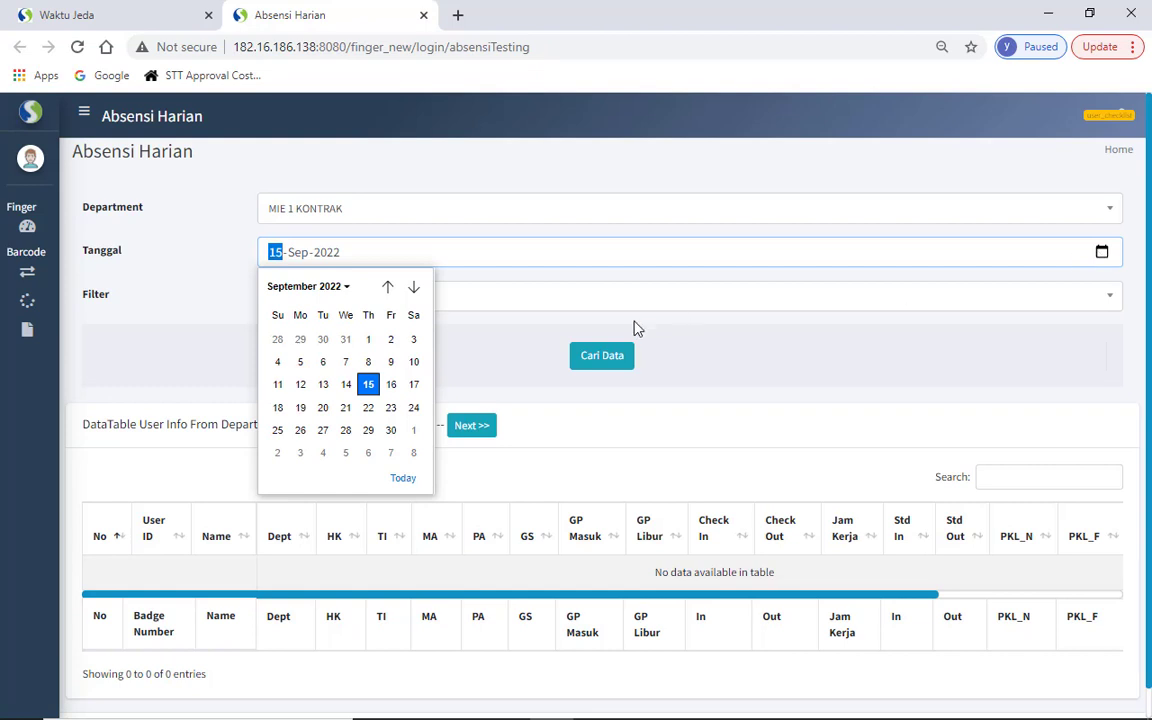
pyautogui.click(323, 384)
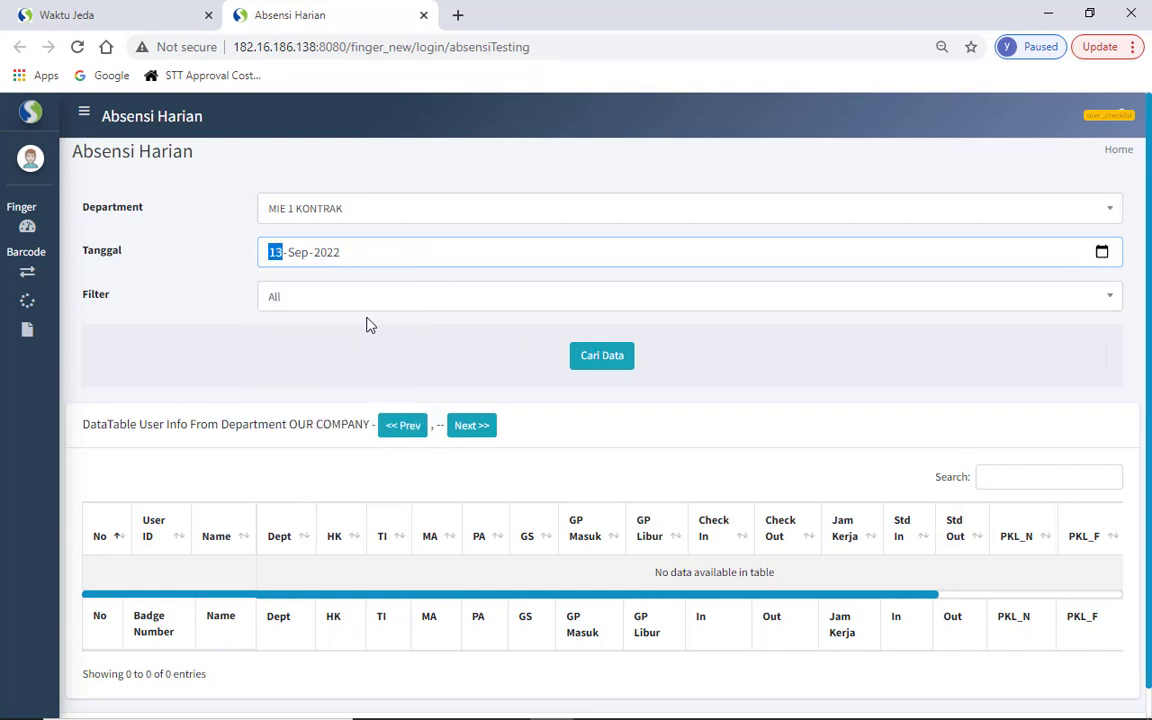
pyautogui.click(593, 365)
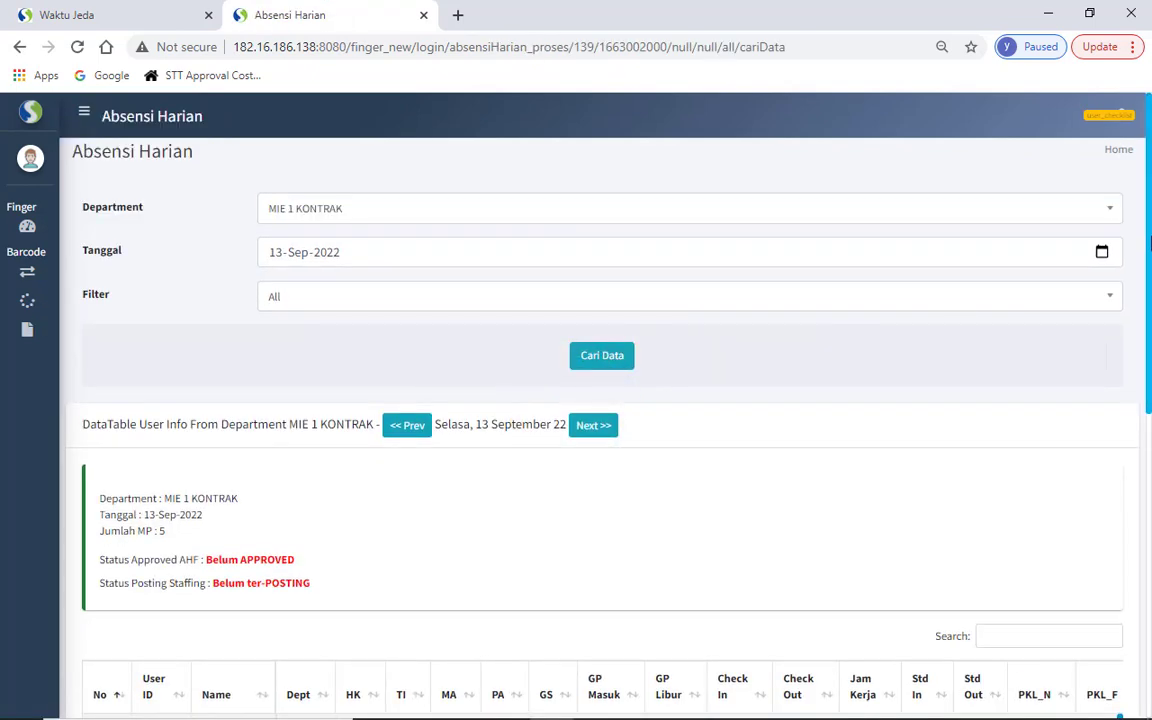
pyautogui.moveTo(1150, 242); pyautogui.dragTo(1149, 444)
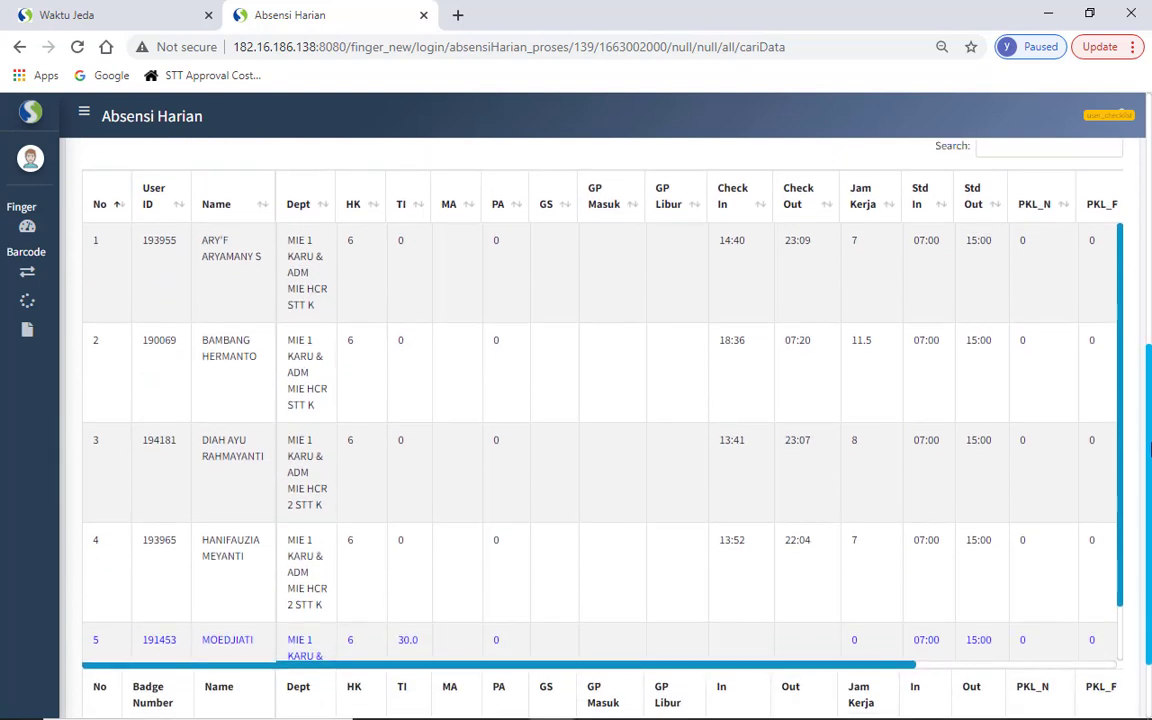
pyautogui.click(135, 14)
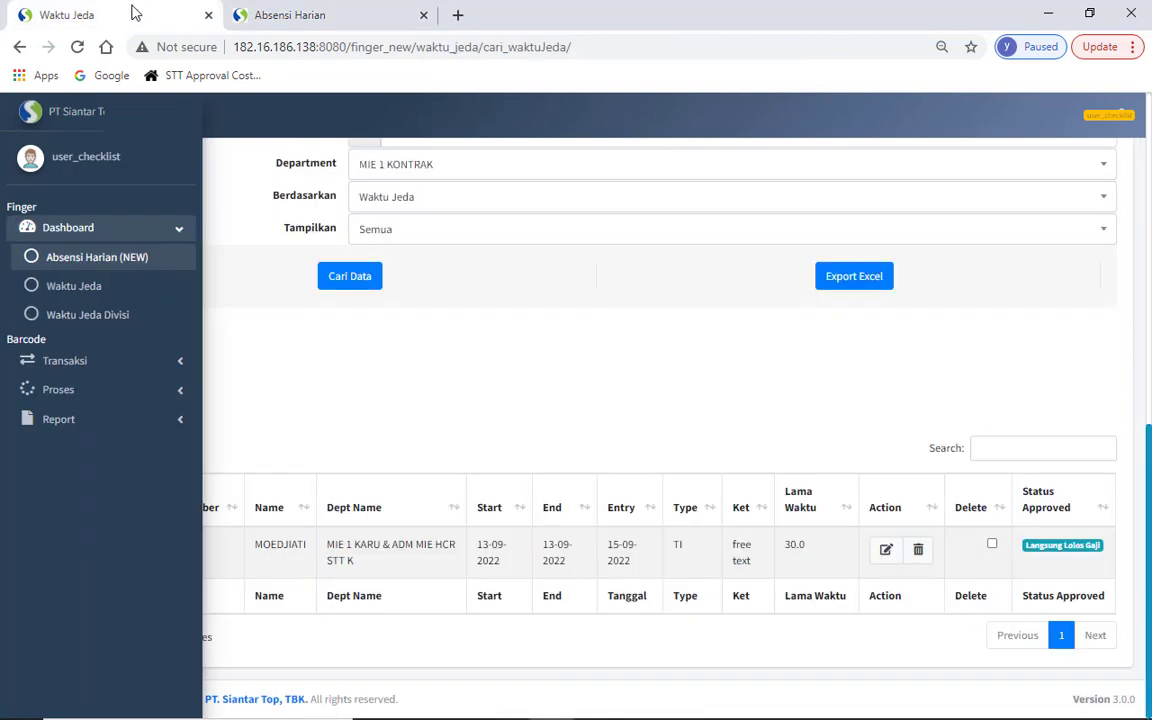
pyautogui.doubleClick(283, 553)
pyautogui.hotkey('ctrl', 'c')
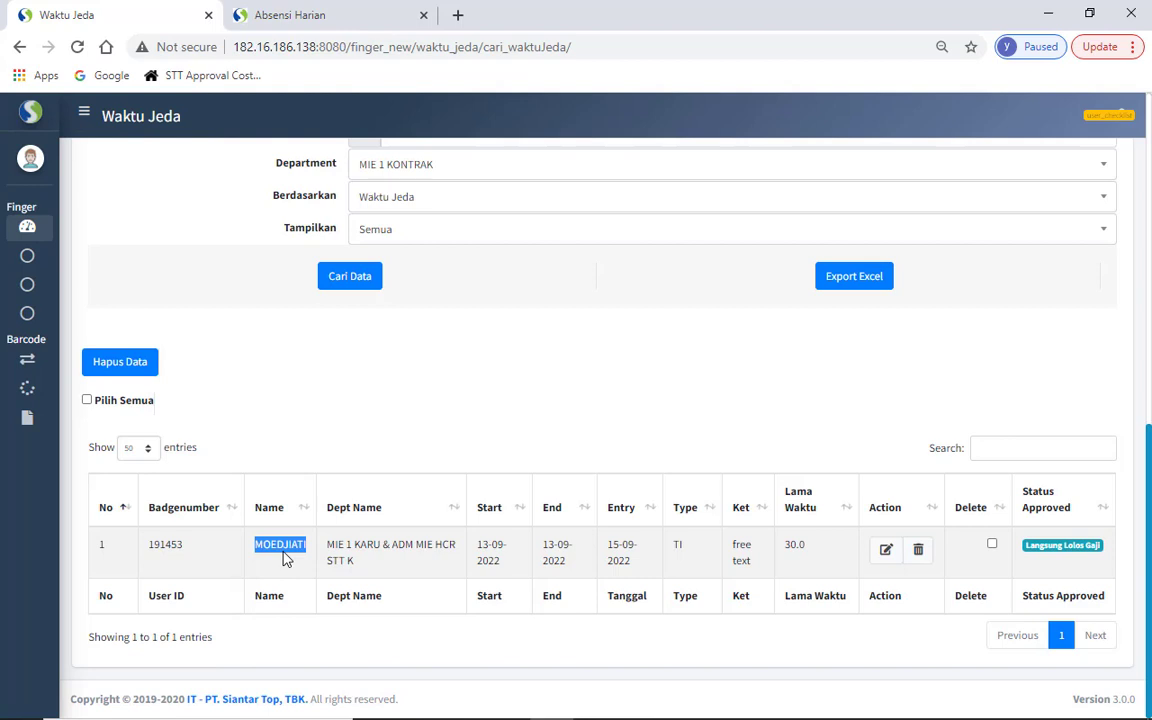
pyautogui.click(275, 10)
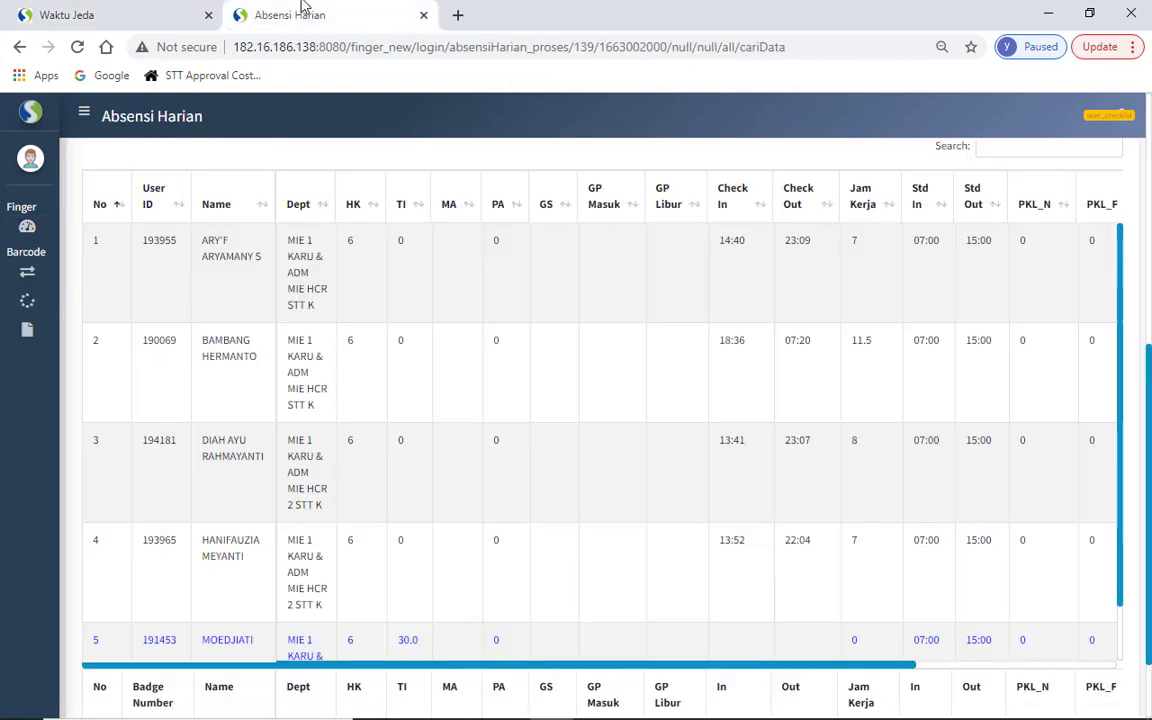
pyautogui.click(991, 150)
pyautogui.hotkey('ctrl', 'v')
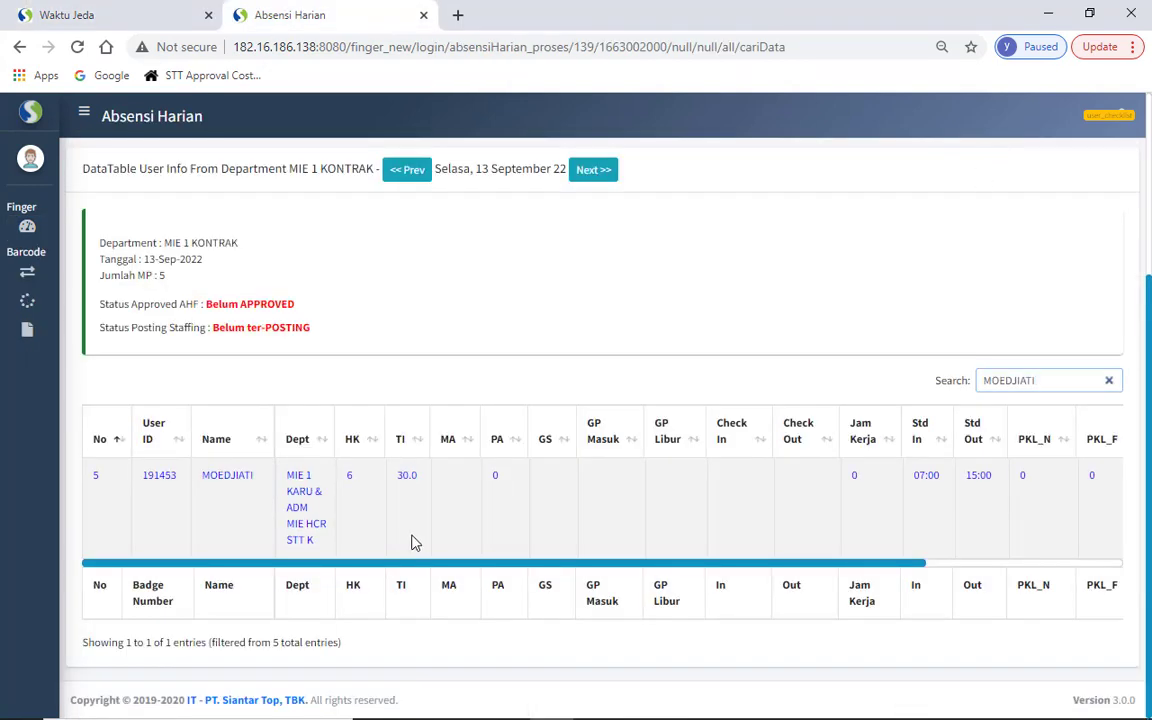
pyautogui.doubleClick(407, 477)
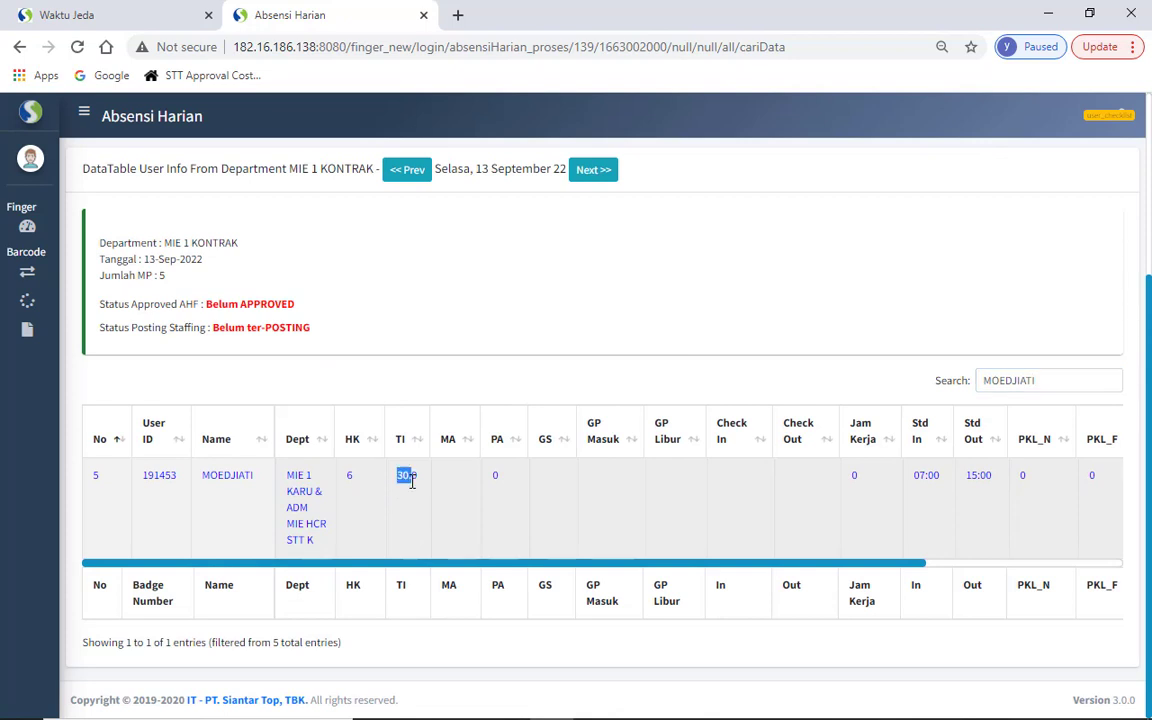
pyautogui.click(130, 14)
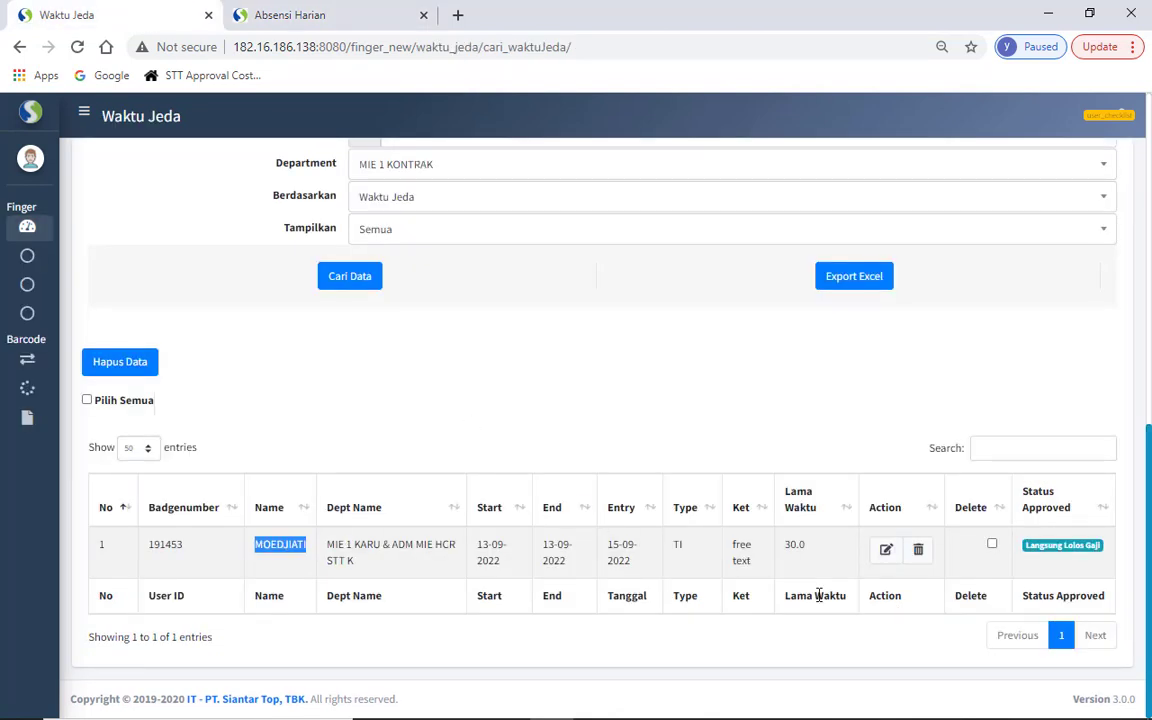
pyautogui.doubleClick(794, 544)
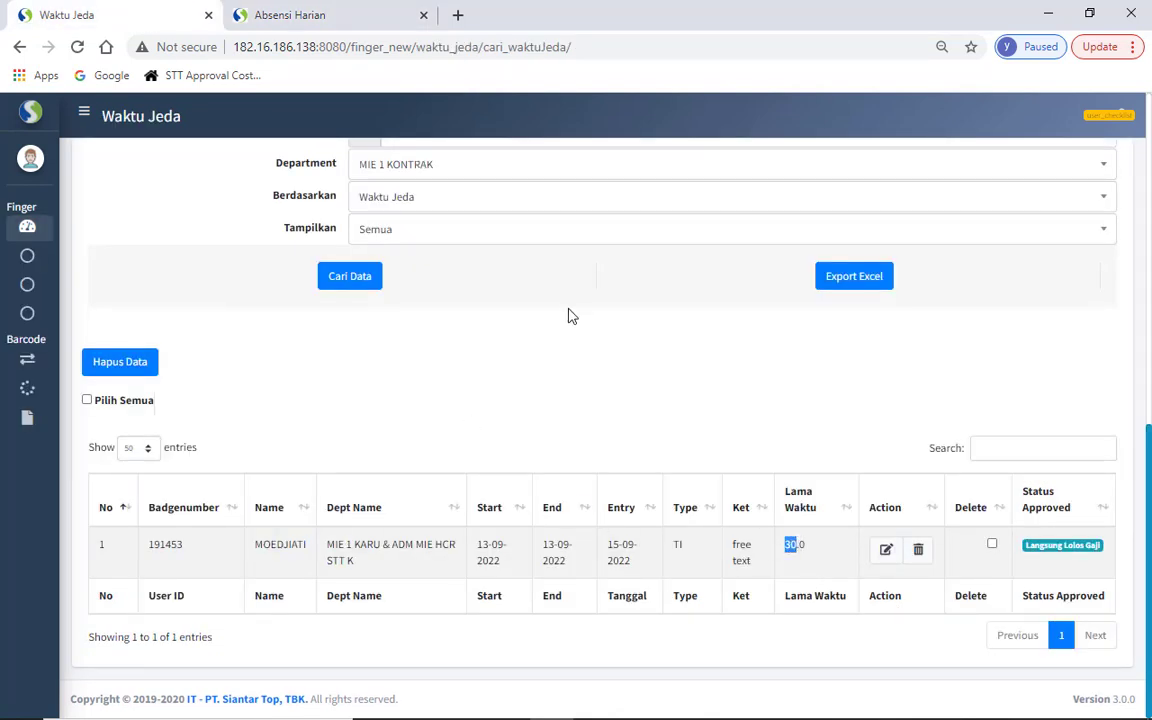
pyautogui.click(318, 12)
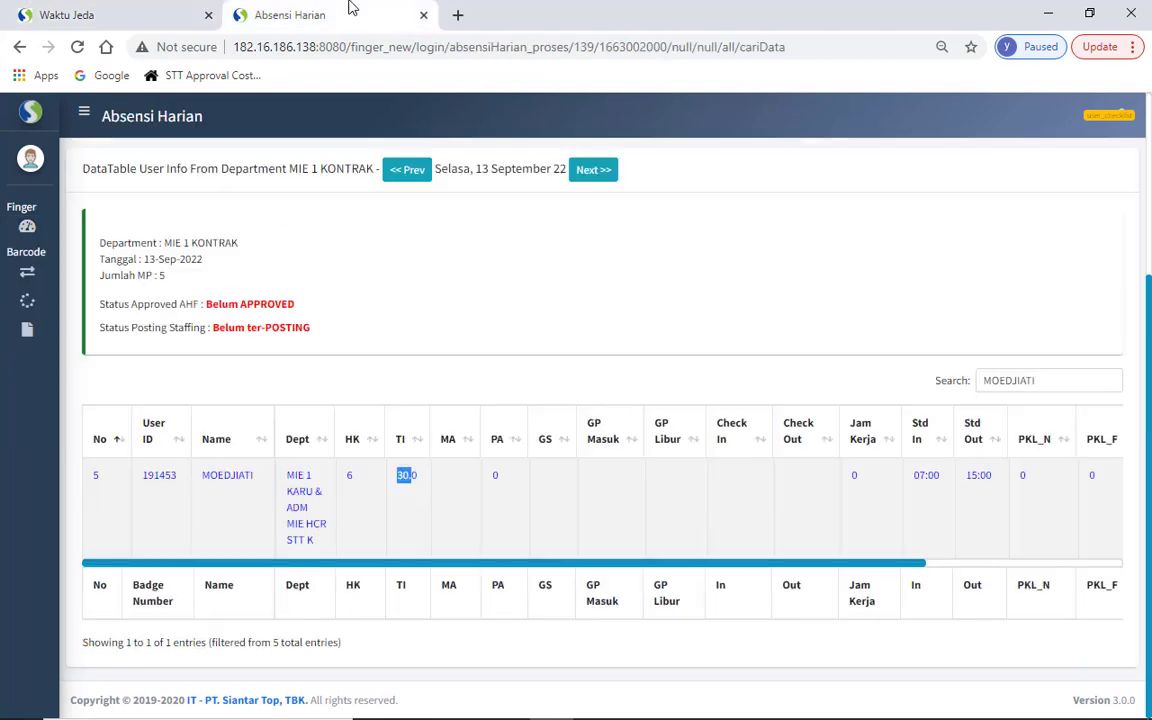
pyautogui.click(388, 541)
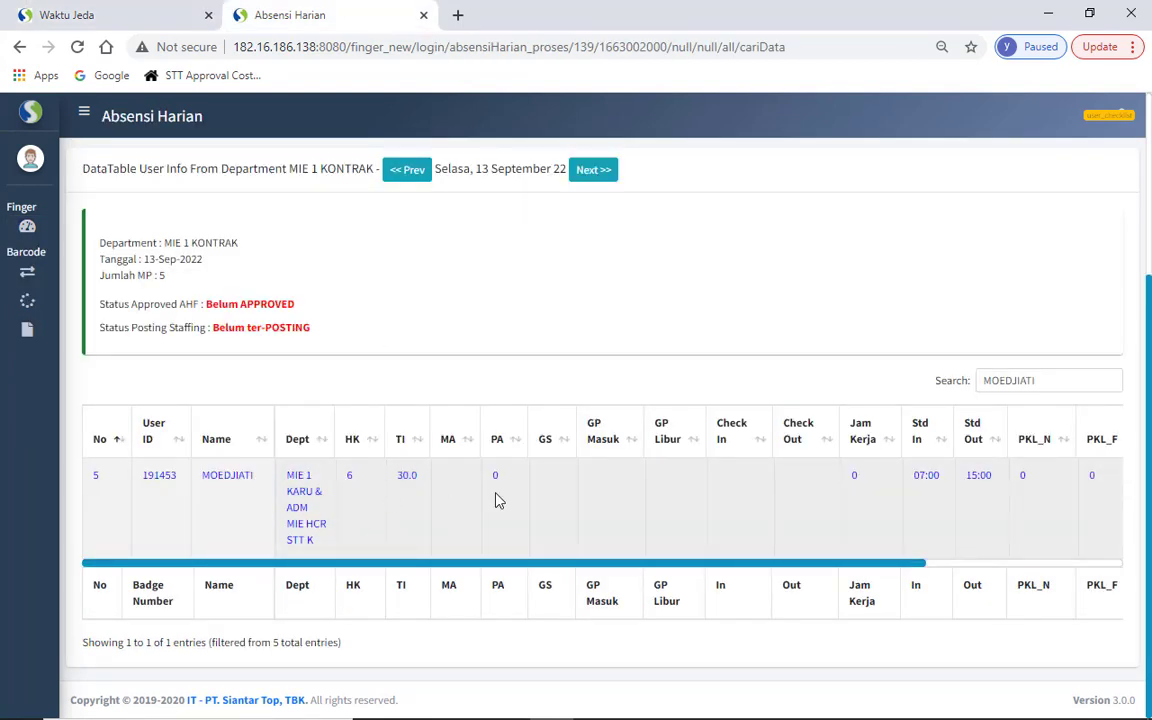
pyautogui.moveTo(388, 491); pyautogui.dragTo(418, 489)
pyautogui.click(437, 538)
pyautogui.doubleClick(1022, 382)
pyautogui.press('BackSpace')
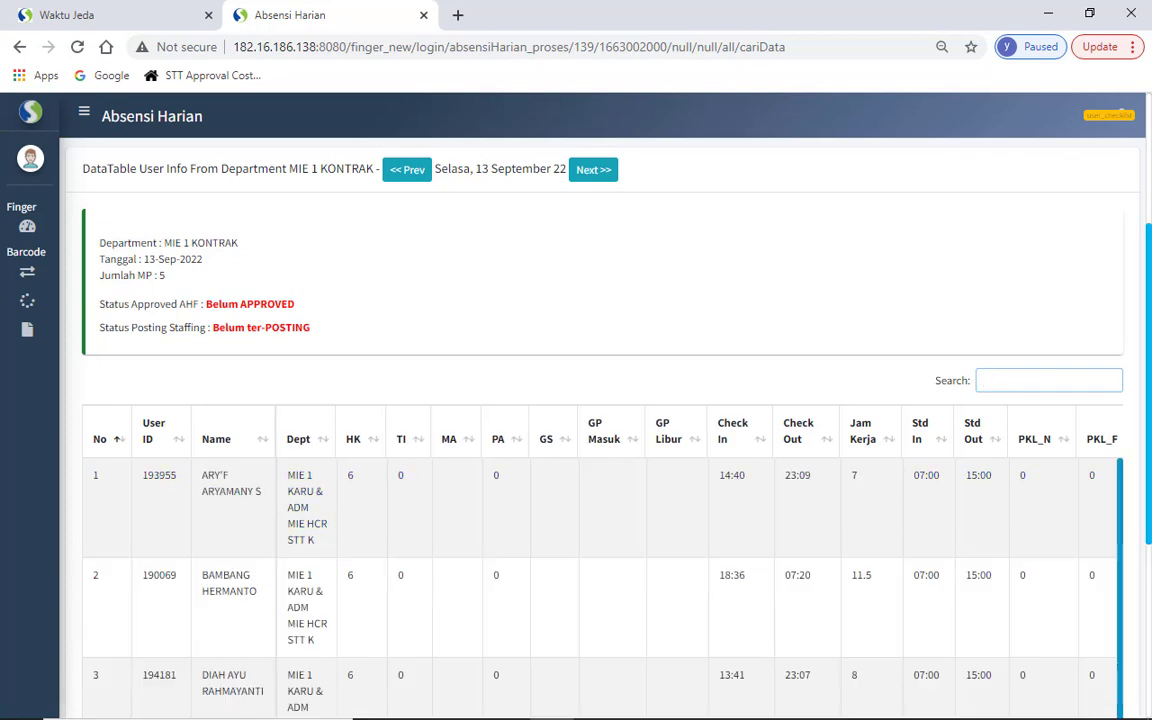
pyautogui.scroll(-3, 1022, 382)
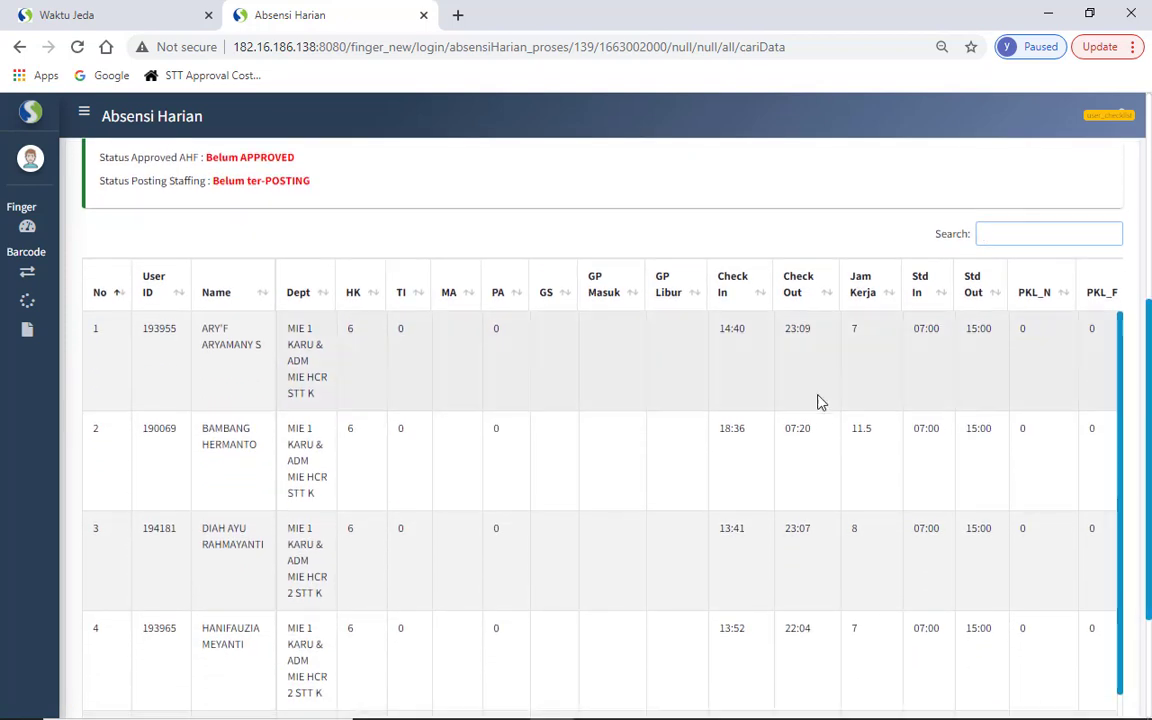
pyautogui.click(391, 442)
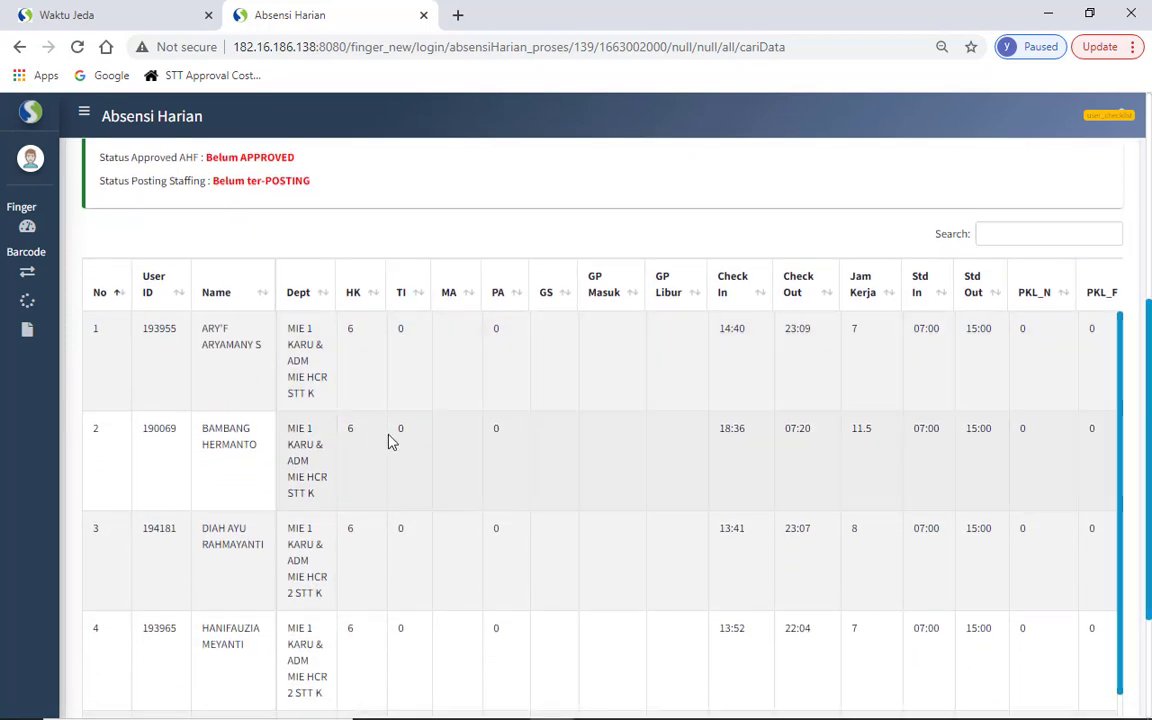
pyautogui.scroll(-1, 390, 442)
pyautogui.scroll(-3, 391, 442)
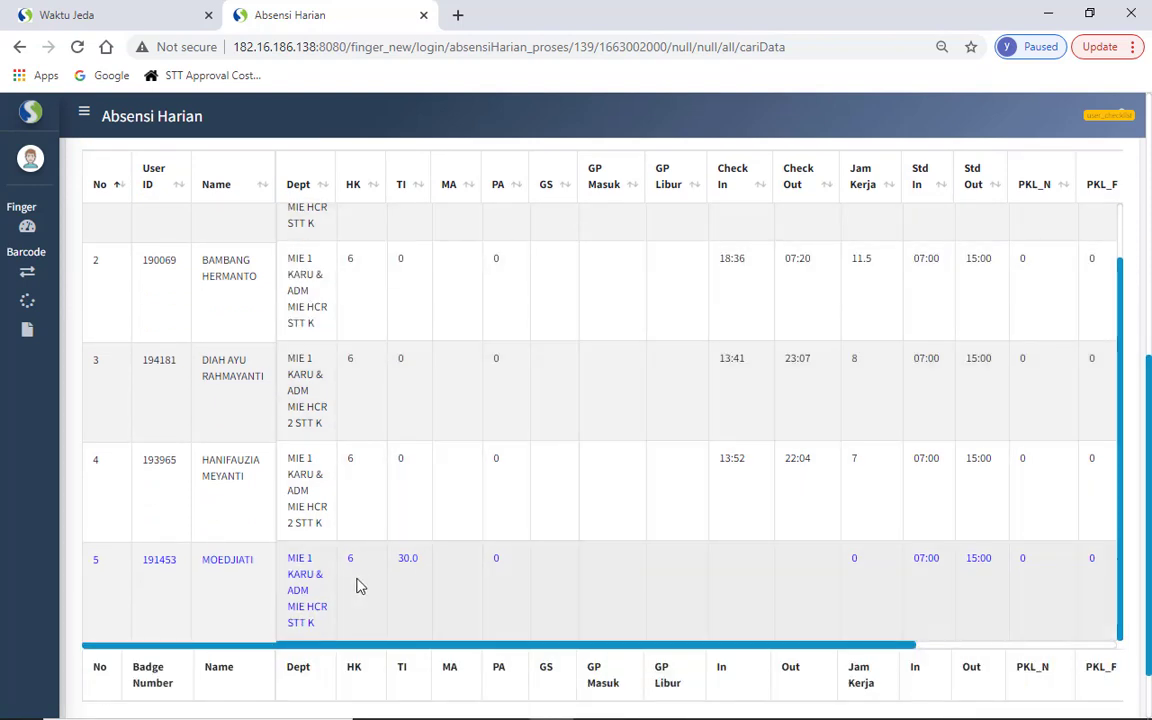
pyautogui.moveTo(1148, 403)
pyautogui.mouseDown()
pyautogui.moveTo(1148, 322)
pyautogui.moveTo(1145, 378)
pyautogui.mouseUp()
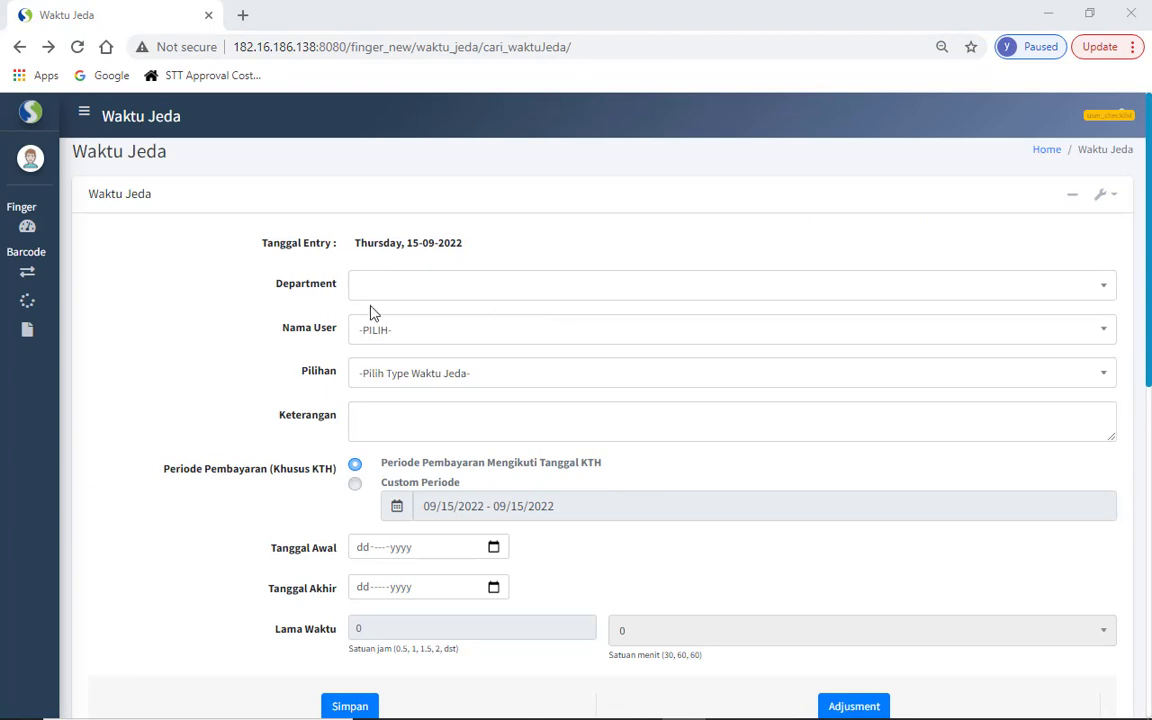
# - Open the Waktu Jeda Divisi page and choose department MIE 1 KONTRAK
pyautogui.click(53, 240)
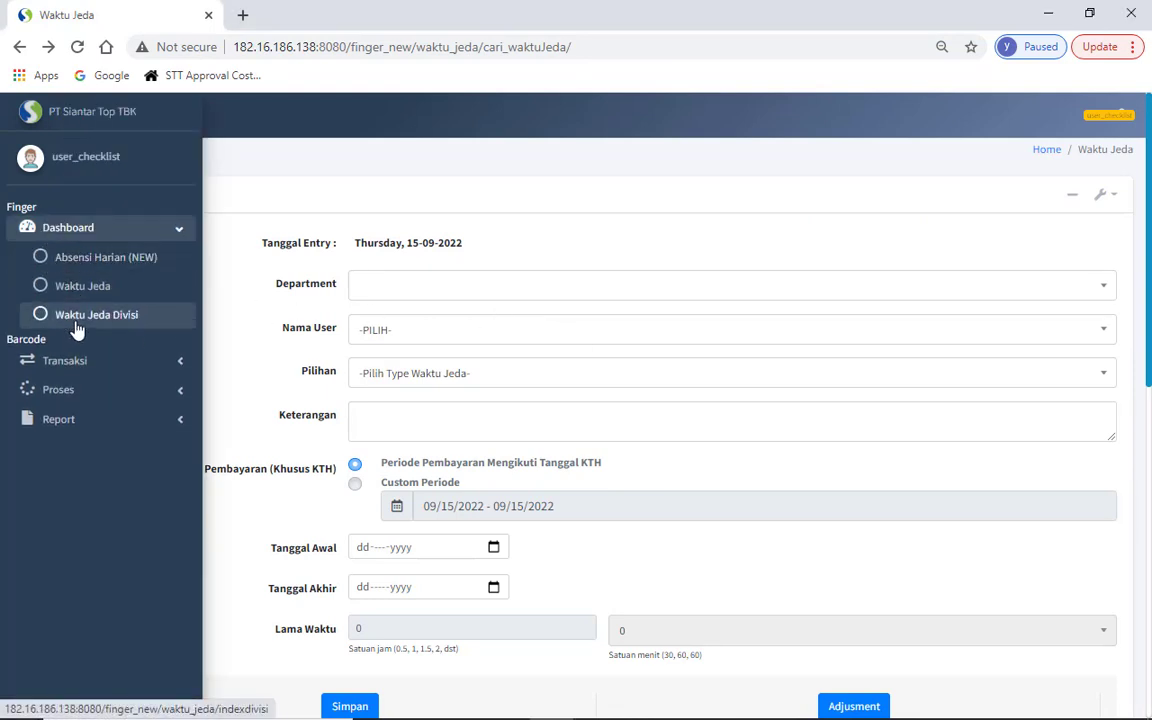
pyautogui.click(77, 327)
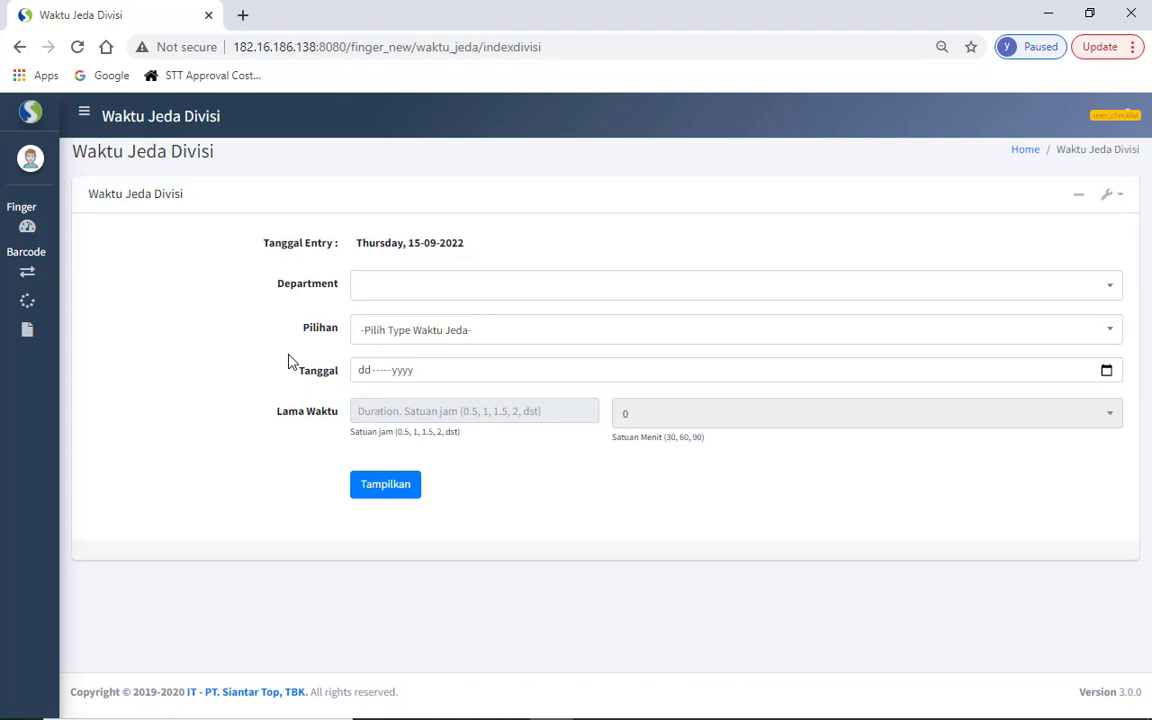
pyautogui.click(489, 292)
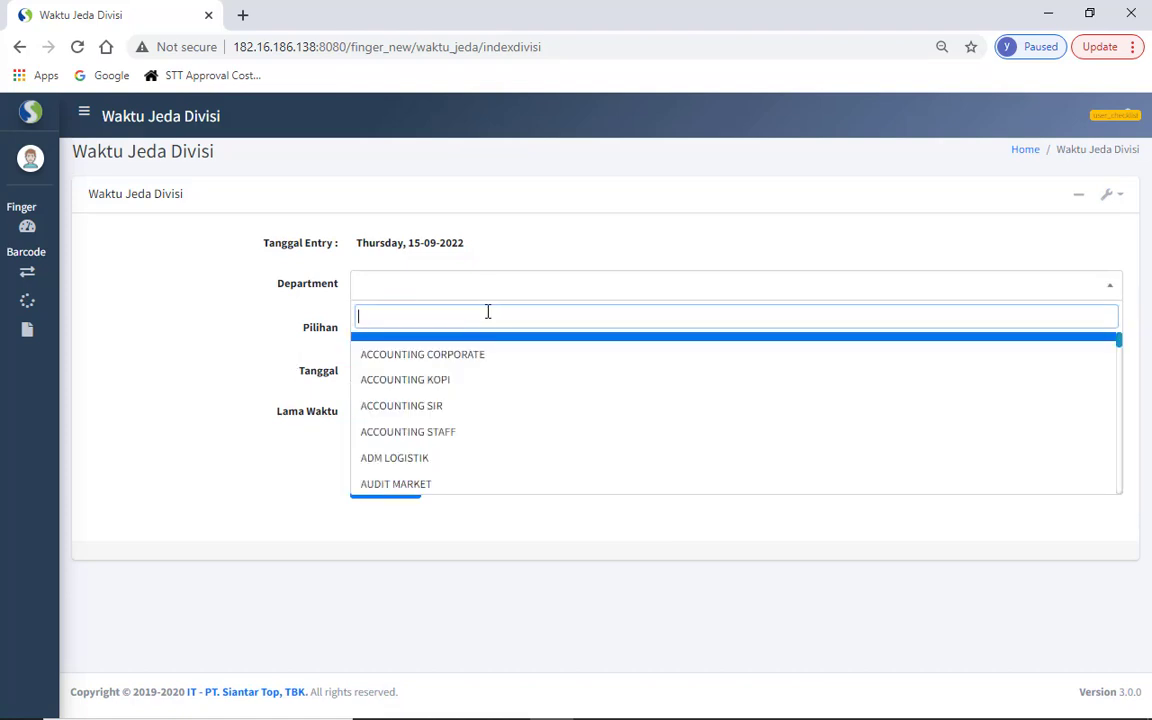
pyautogui.write('mie 1')
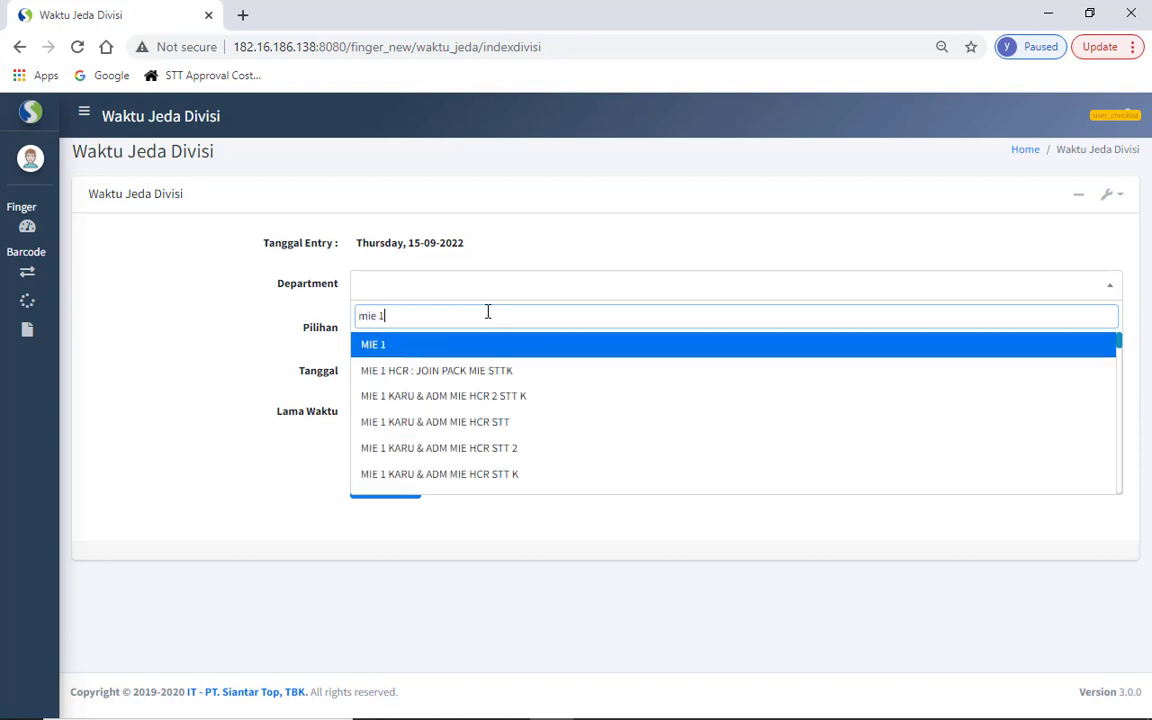
pyautogui.write(' kon')
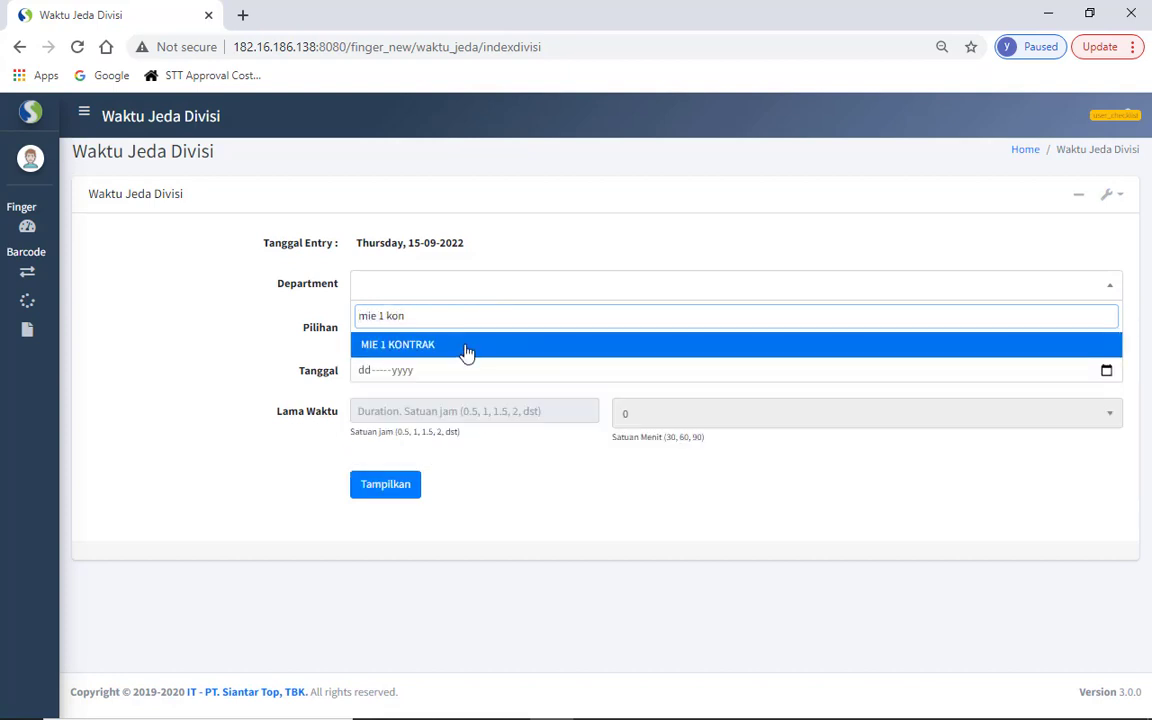
pyautogui.click(468, 350)
# - Set TI : TANPA ISTIRAHAT, 12 Sep 2022, 30 minutes, and list the employees with Tampilkan
pyautogui.click(550, 330)
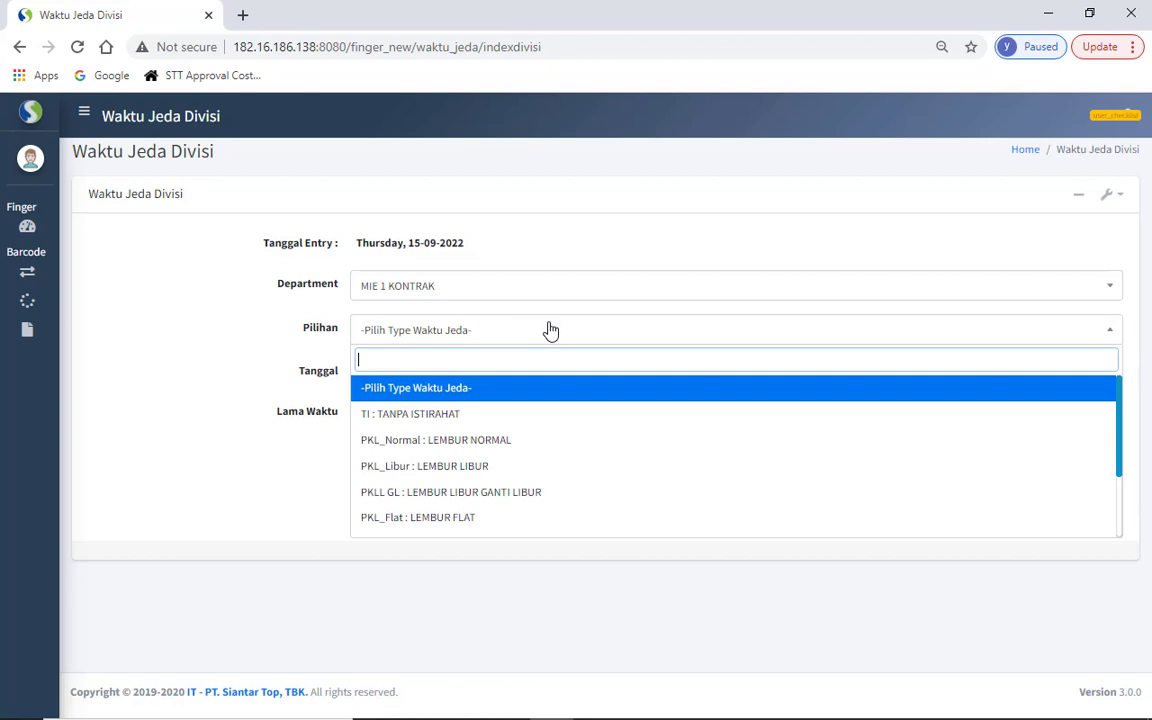
pyautogui.click(524, 414)
pyautogui.click(429, 410)
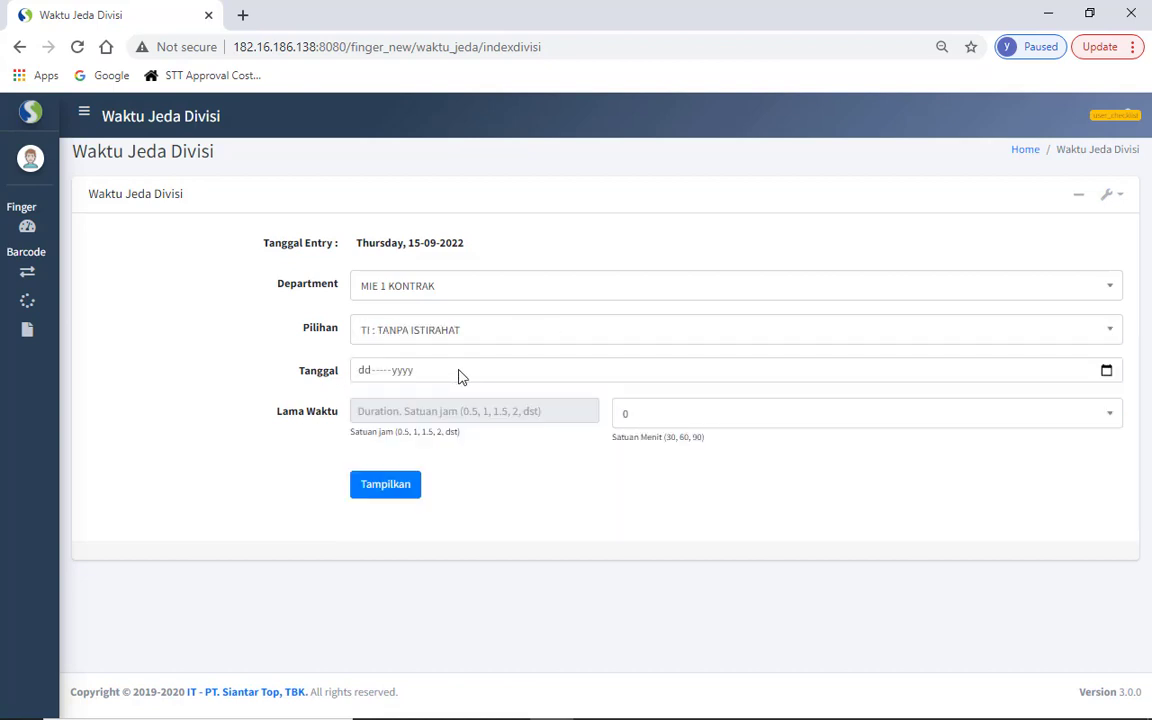
pyautogui.click(1106, 371)
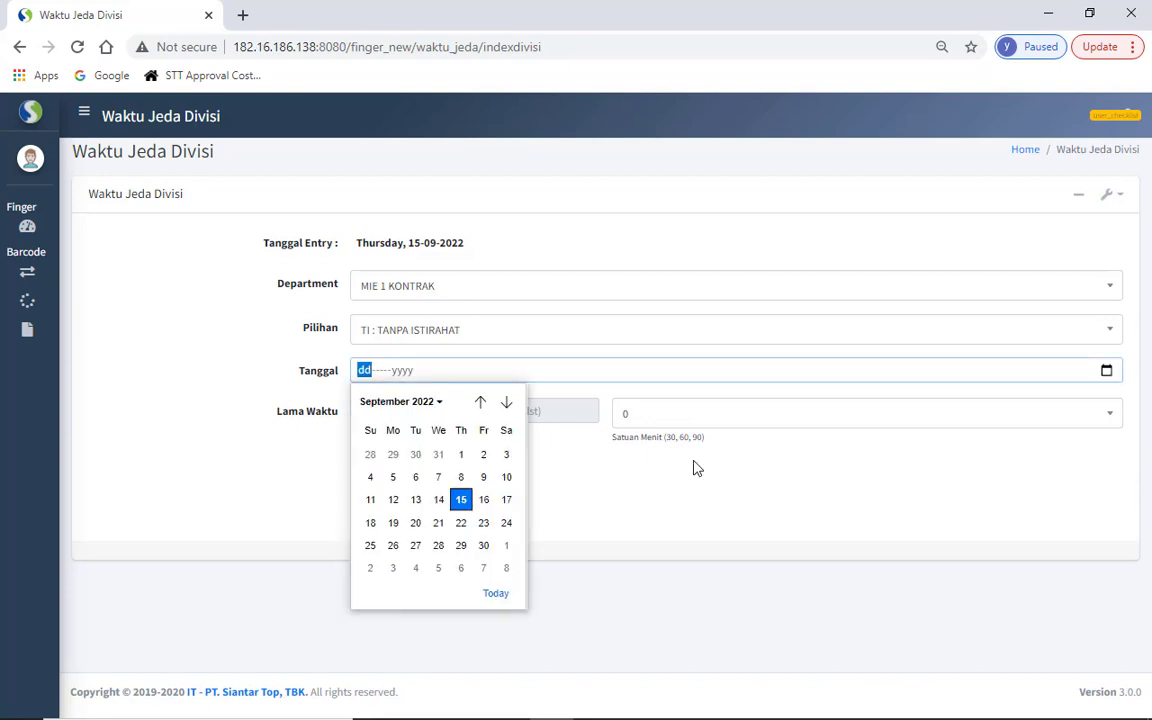
pyautogui.click(393, 500)
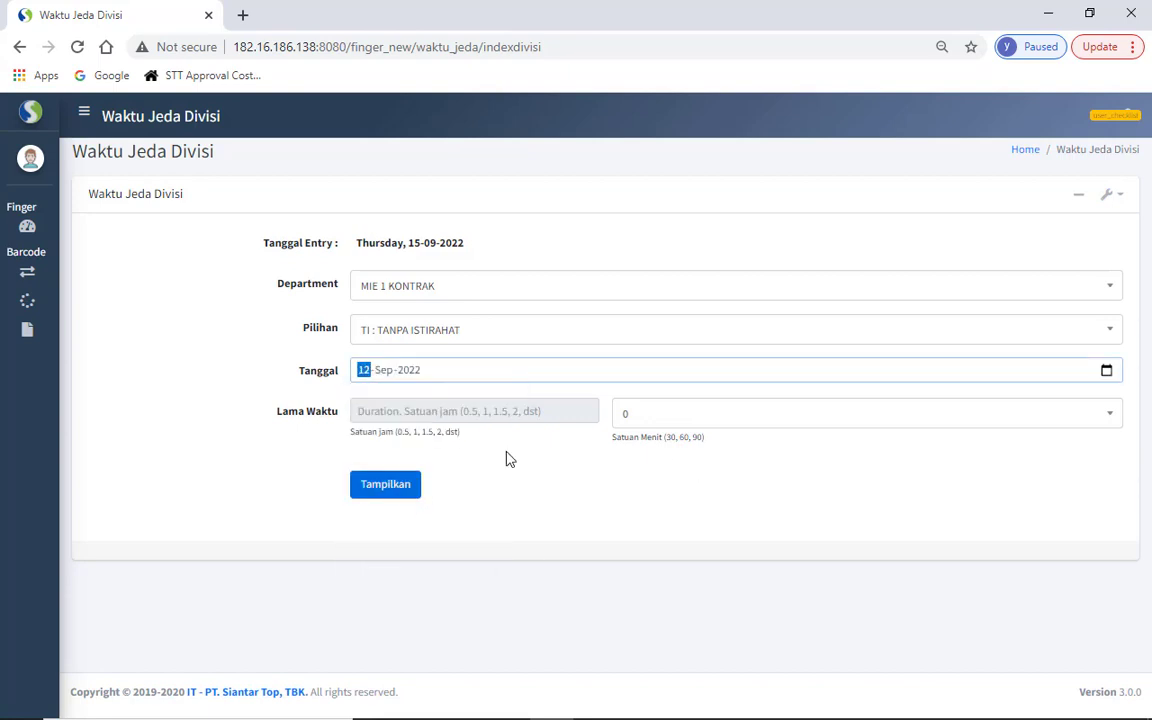
pyautogui.click(674, 414)
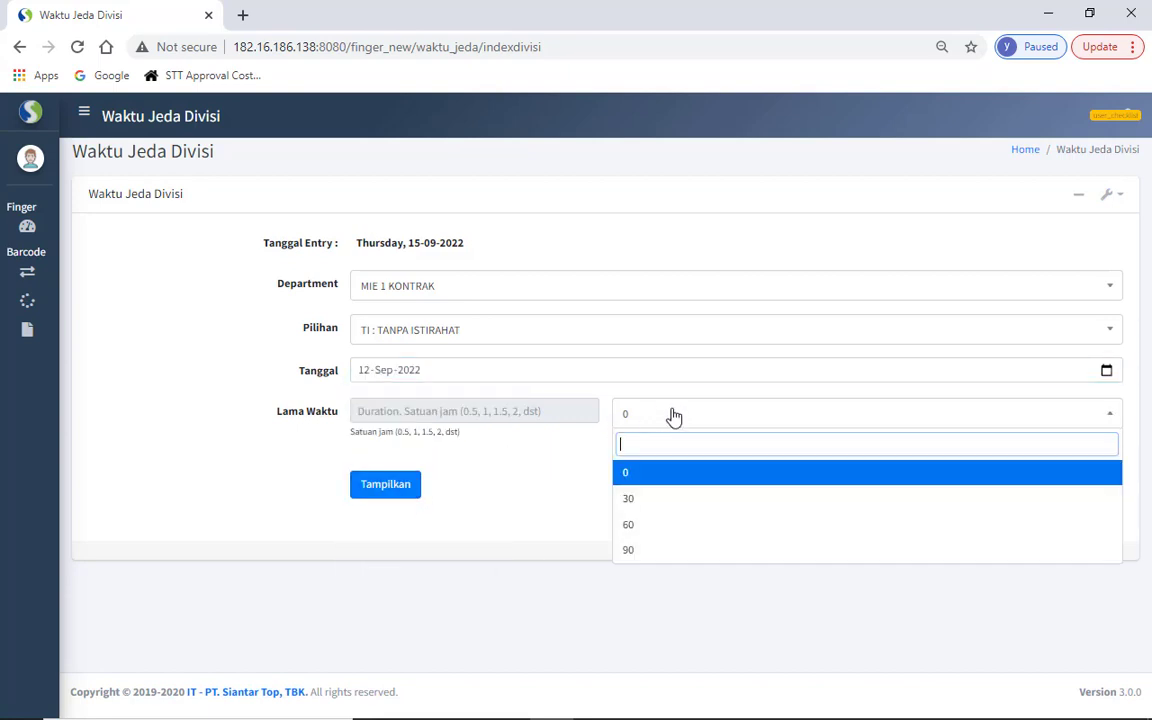
pyautogui.click(656, 500)
pyautogui.click(385, 485)
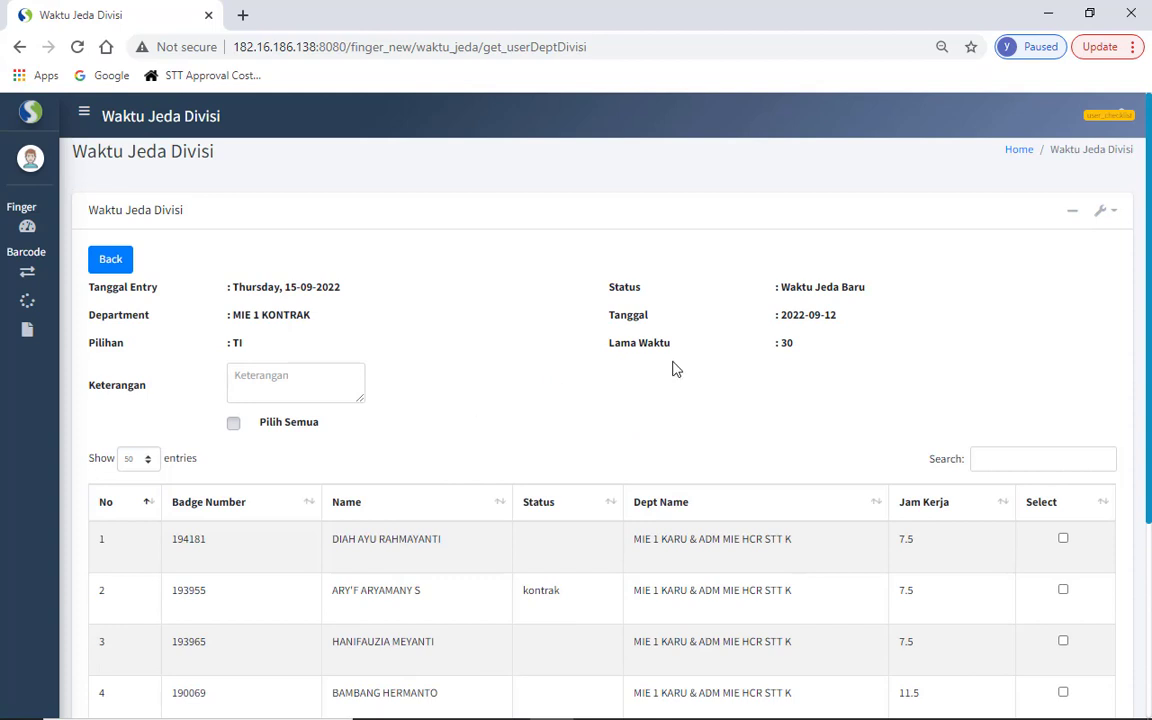
# - Tick the Select checkboxes for the first two employees in the break list
pyautogui.scroll(-1, 1145, 372)
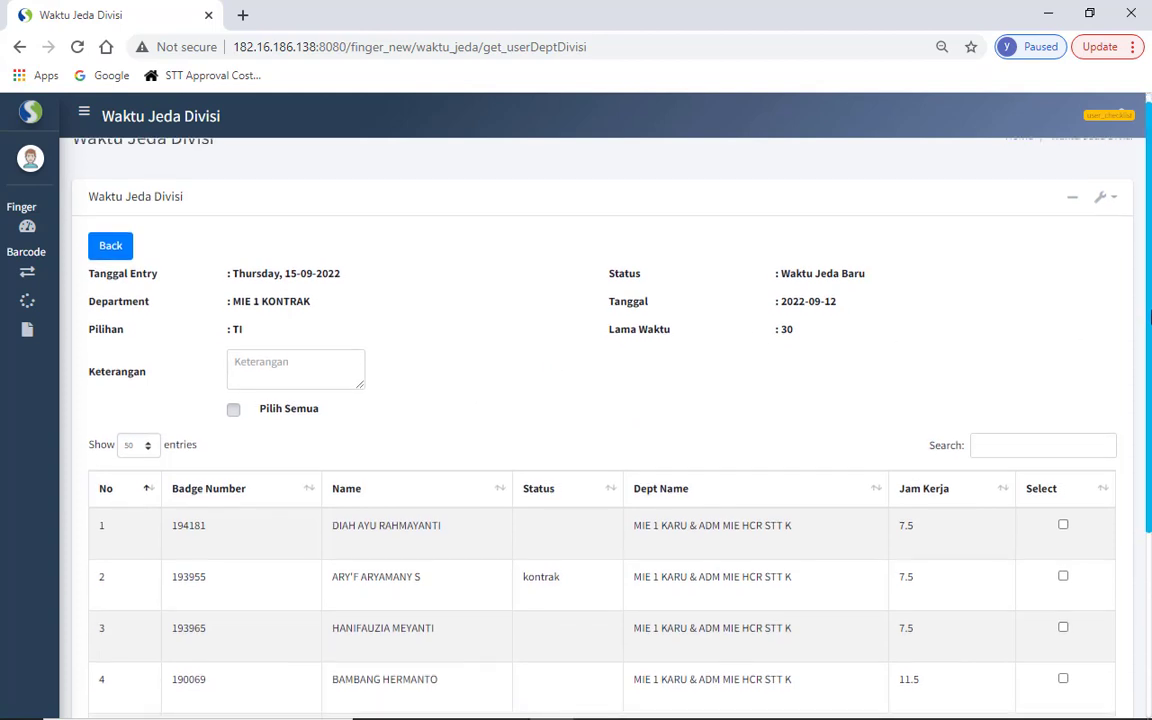
pyautogui.moveTo(1146, 362); pyautogui.dragTo(1144, 401)
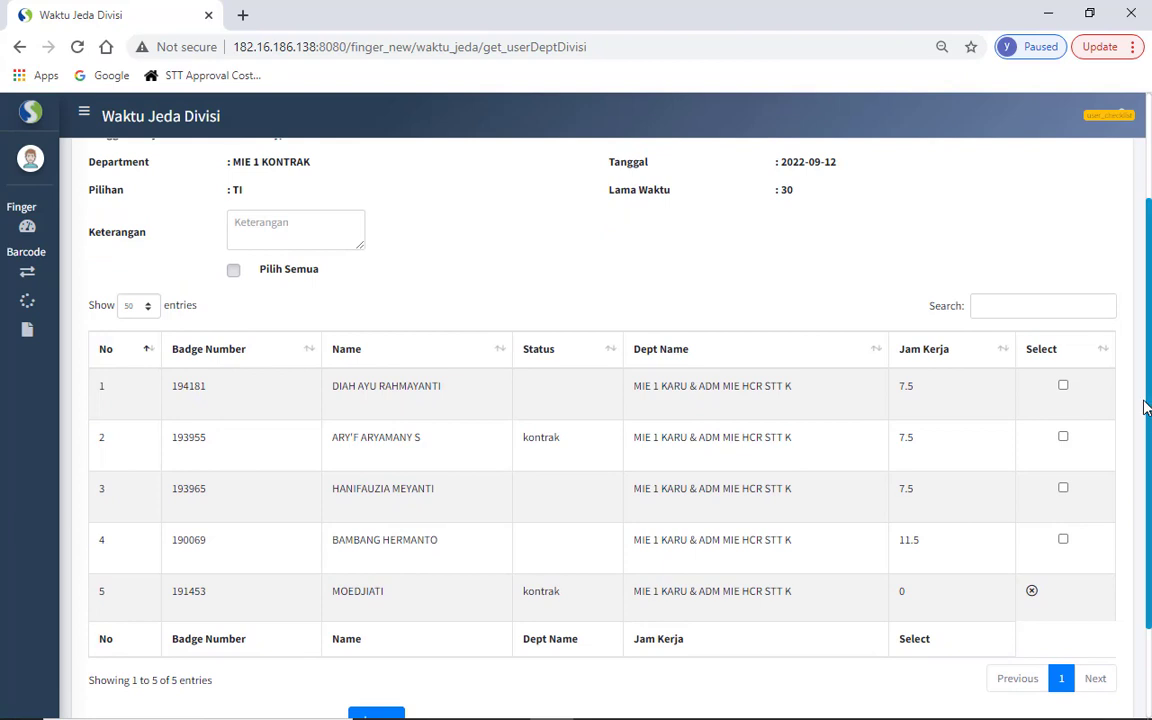
pyautogui.click(1064, 388)
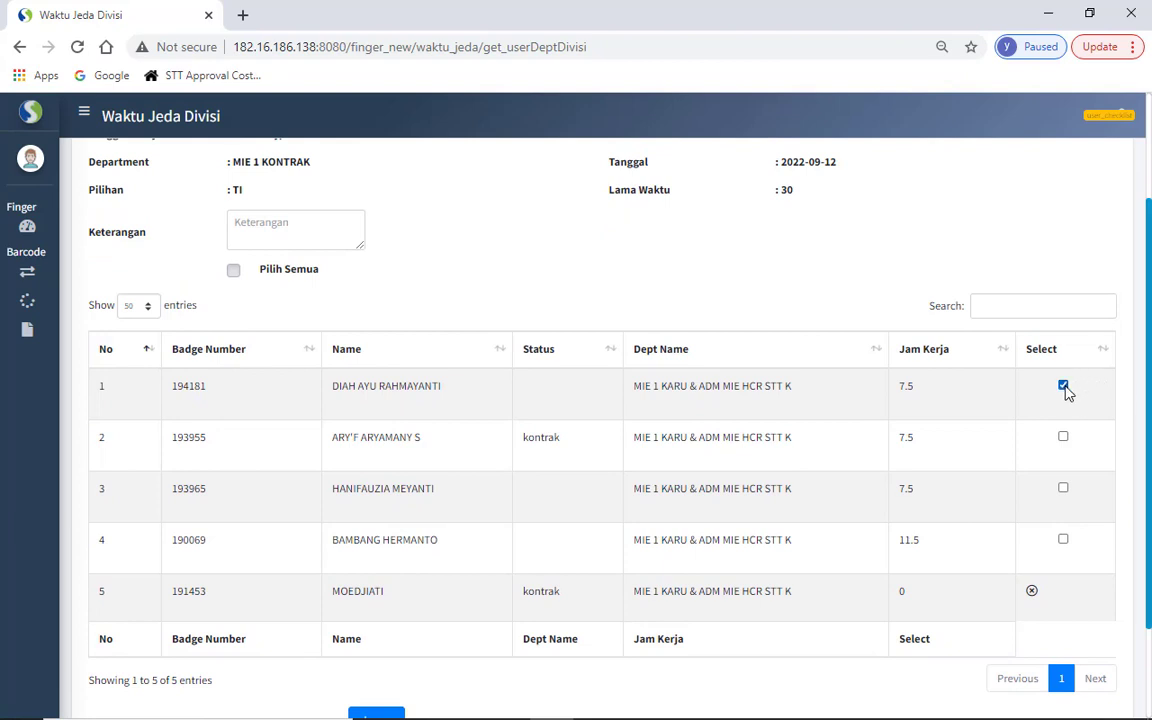
pyautogui.click(1063, 438)
# - Enter the remark 'fre text' in Keterangan and save the break entry
pyautogui.scroll(2, 787, 422)
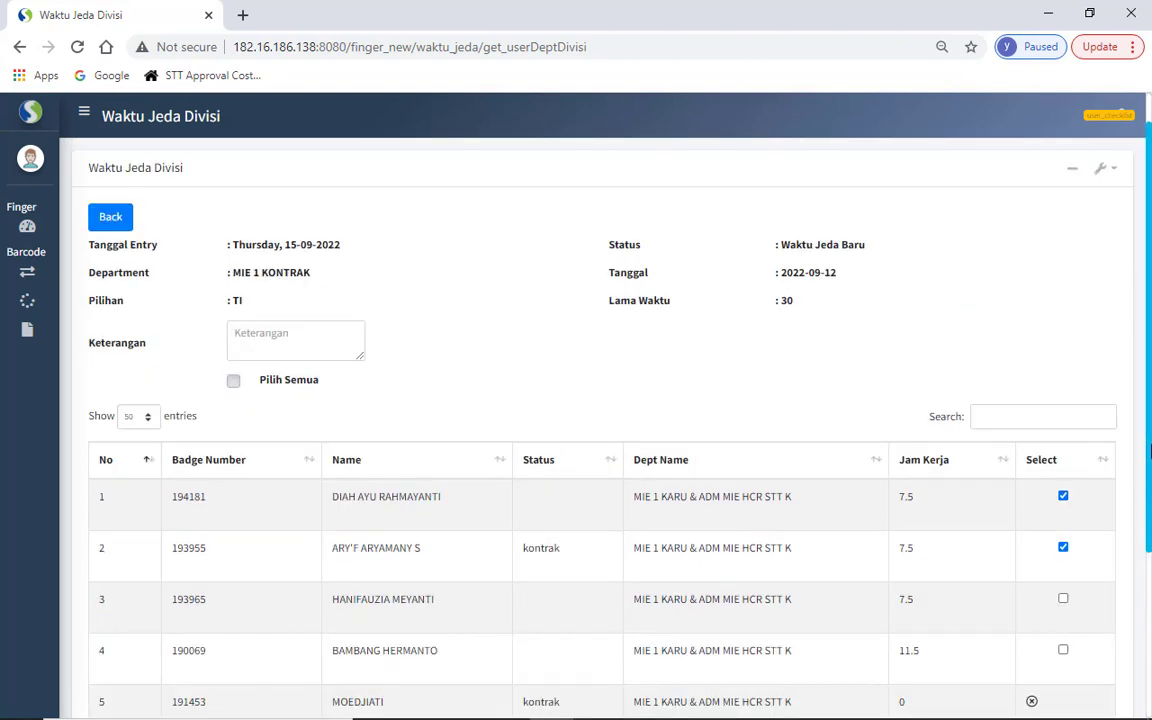
pyautogui.click(281, 333)
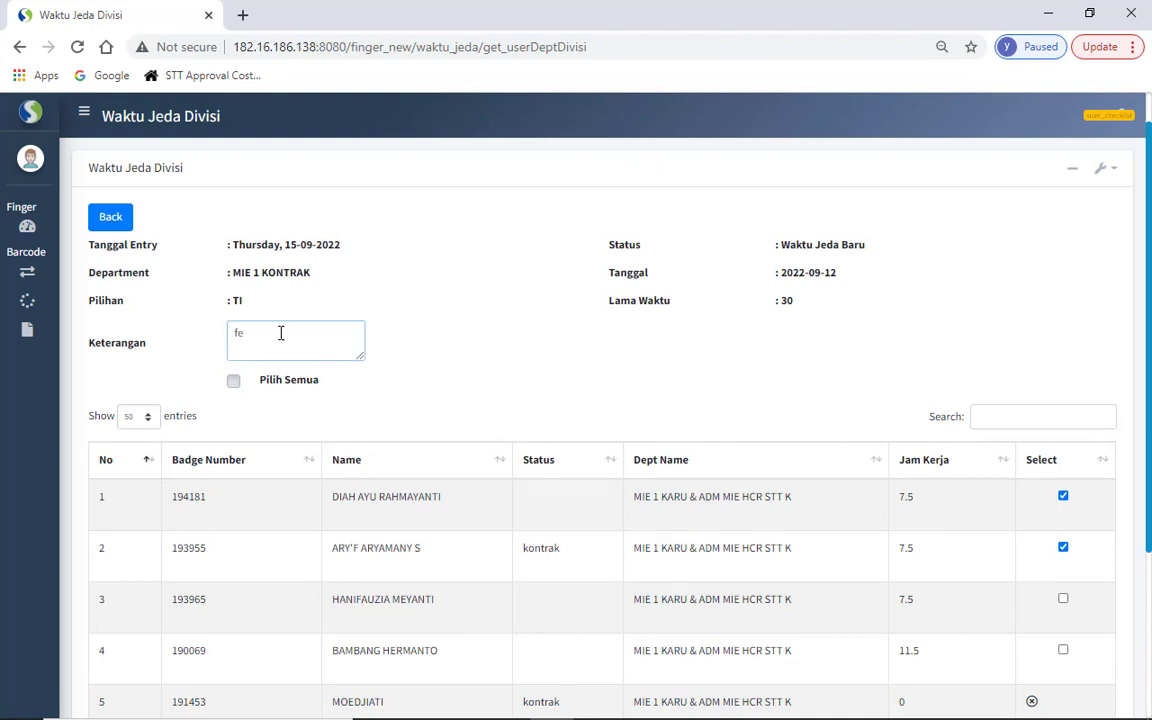
pyautogui.press('BackSpace')
pyautogui.write('re text')
pyautogui.moveTo(1149, 275); pyautogui.dragTo(1147, 434)
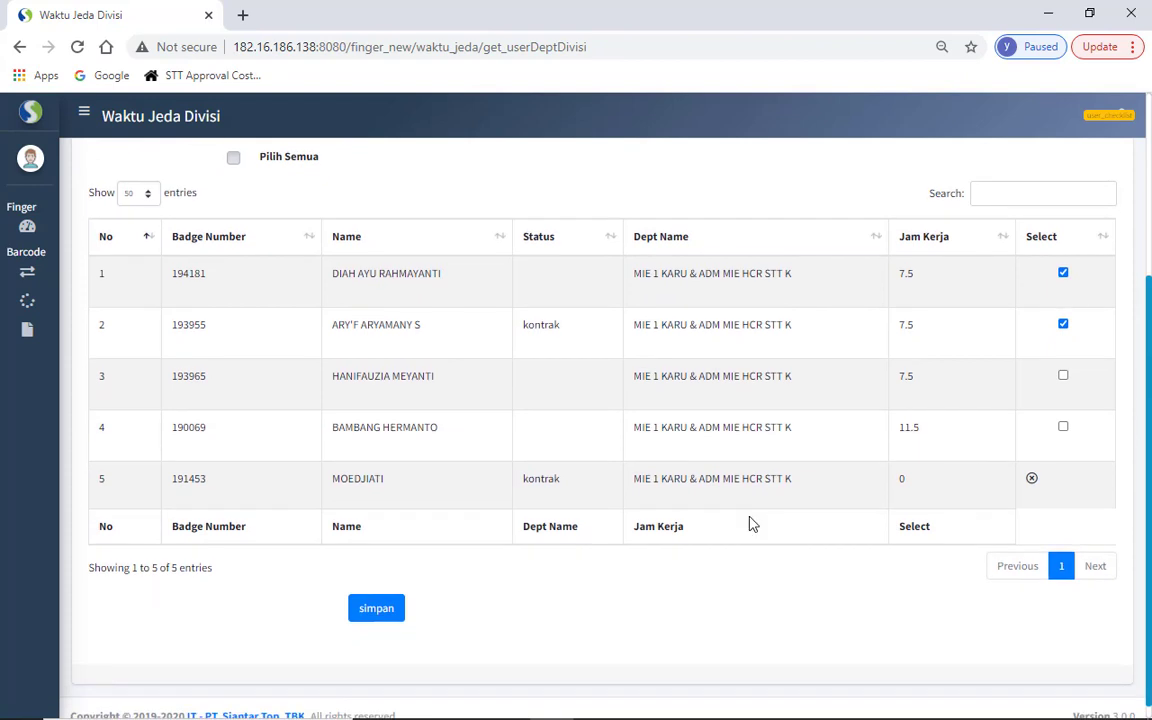
pyautogui.click(376, 609)
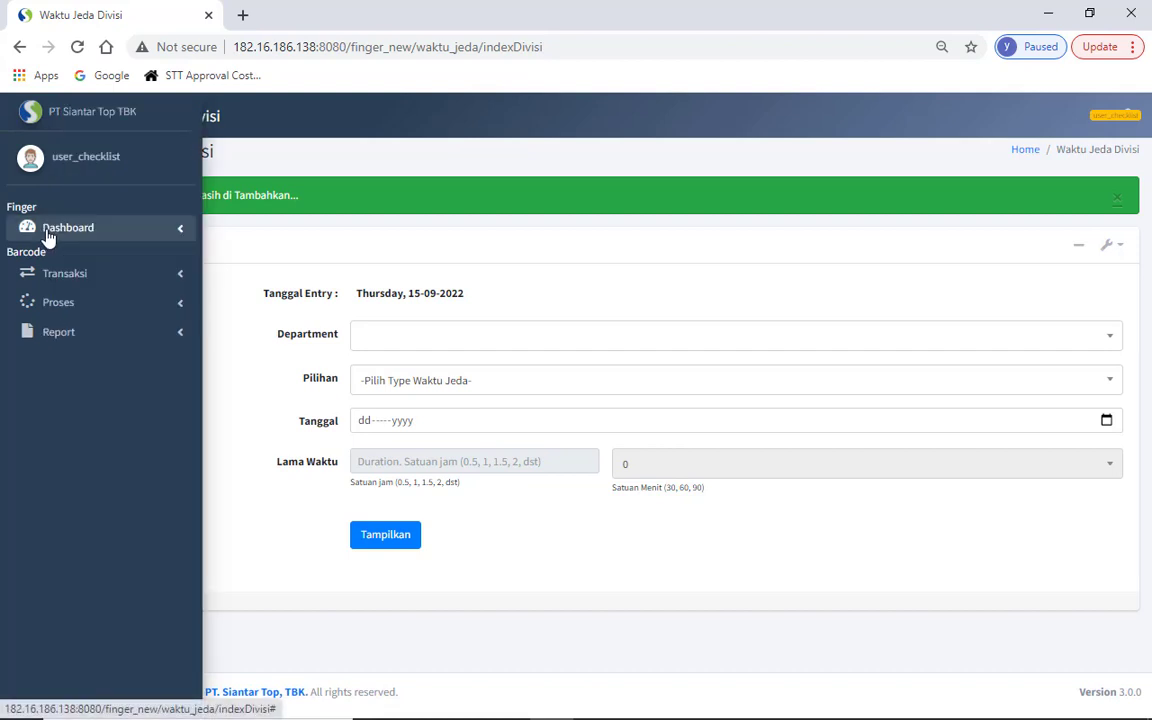
# - Go to the Waktu Jeda page and set the search period to 09/12/2022
pyautogui.click(46, 229)
pyautogui.click(67, 286)
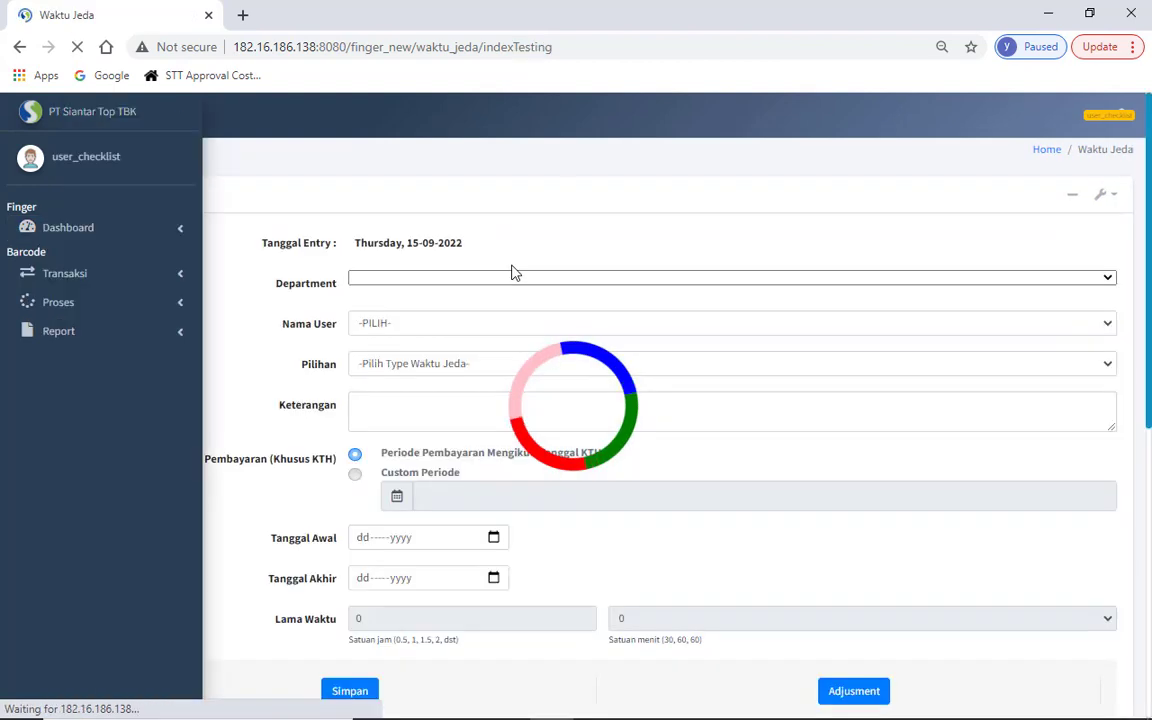
pyautogui.scroll(-6, 600, 400)
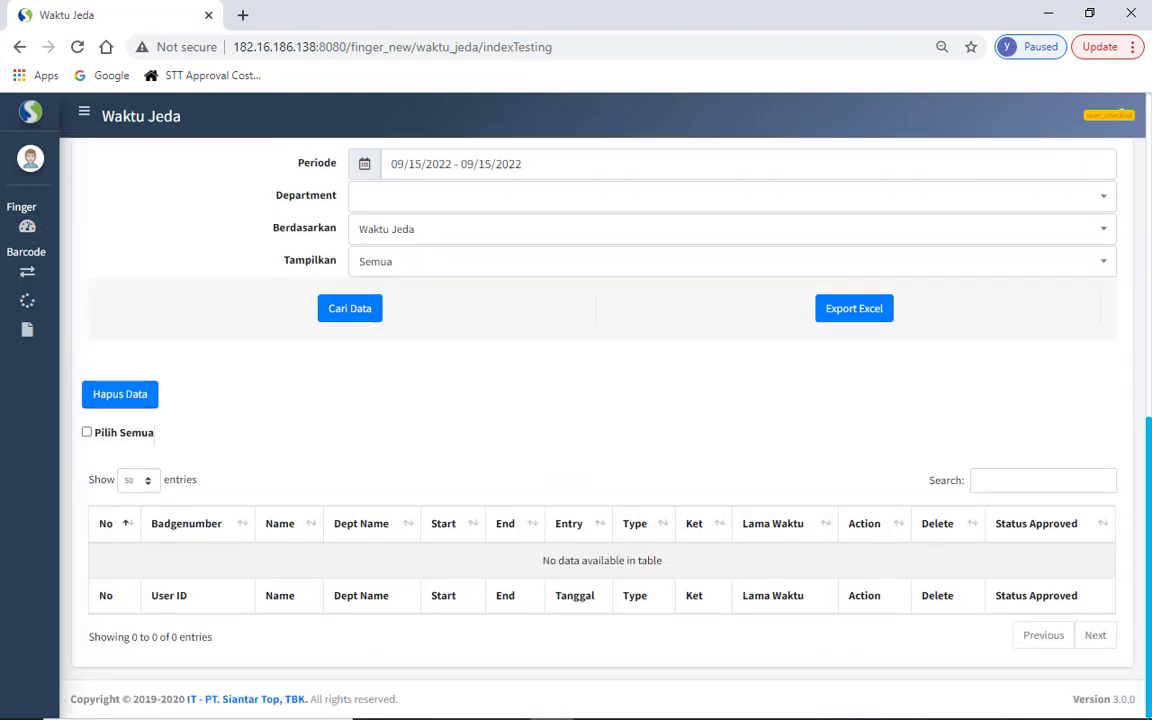
pyautogui.click(568, 158)
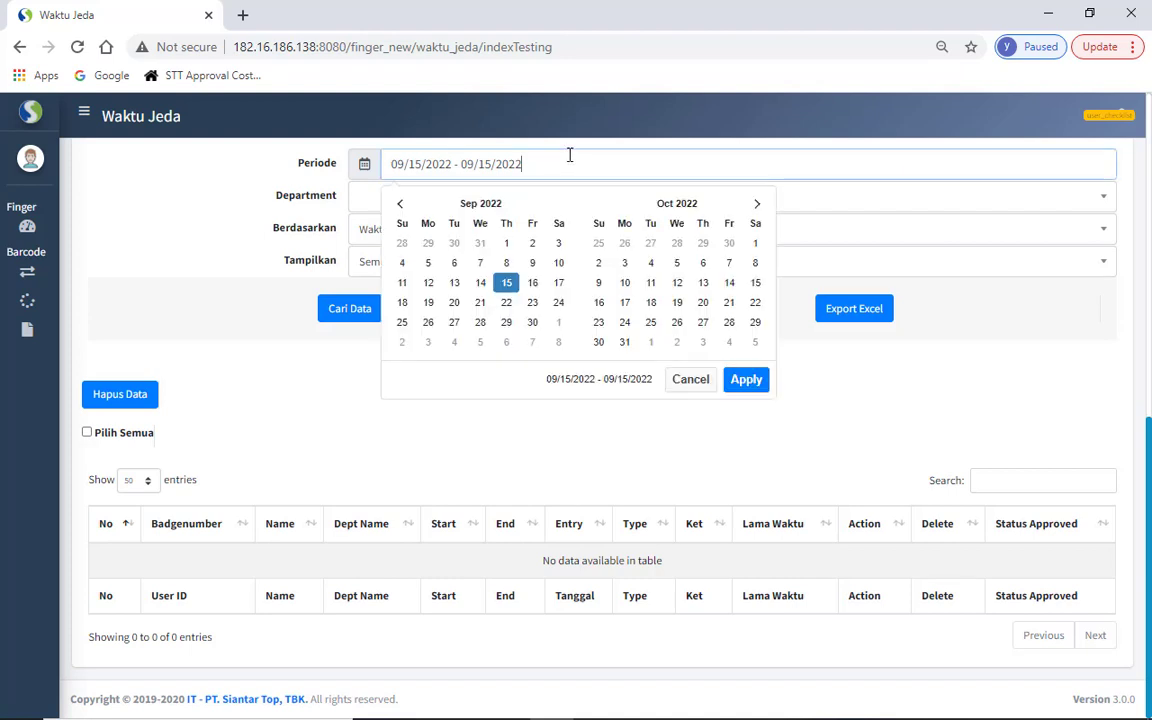
pyautogui.doubleClick(428, 282)
pyautogui.click(746, 379)
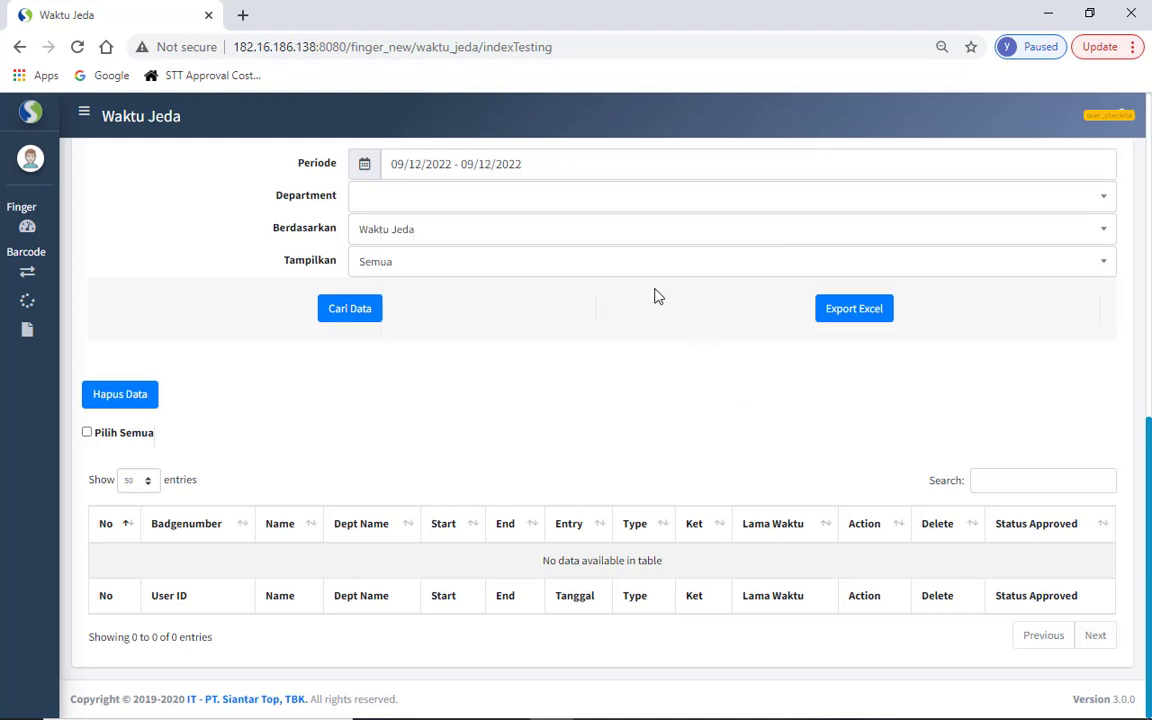
# - Filter by department MIE 1 KONTRAK with Tampilkan Semua and run Cari Data
pyautogui.click(607, 208)
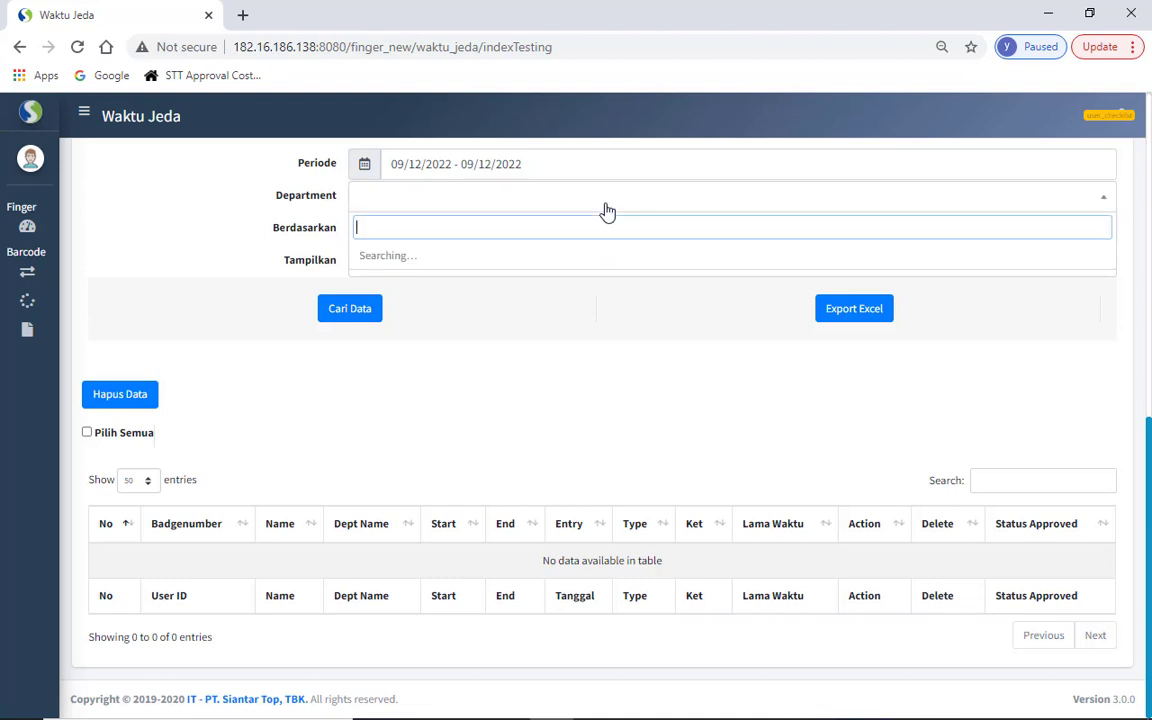
pyautogui.write('mie 1 kon')
pyautogui.click(555, 282)
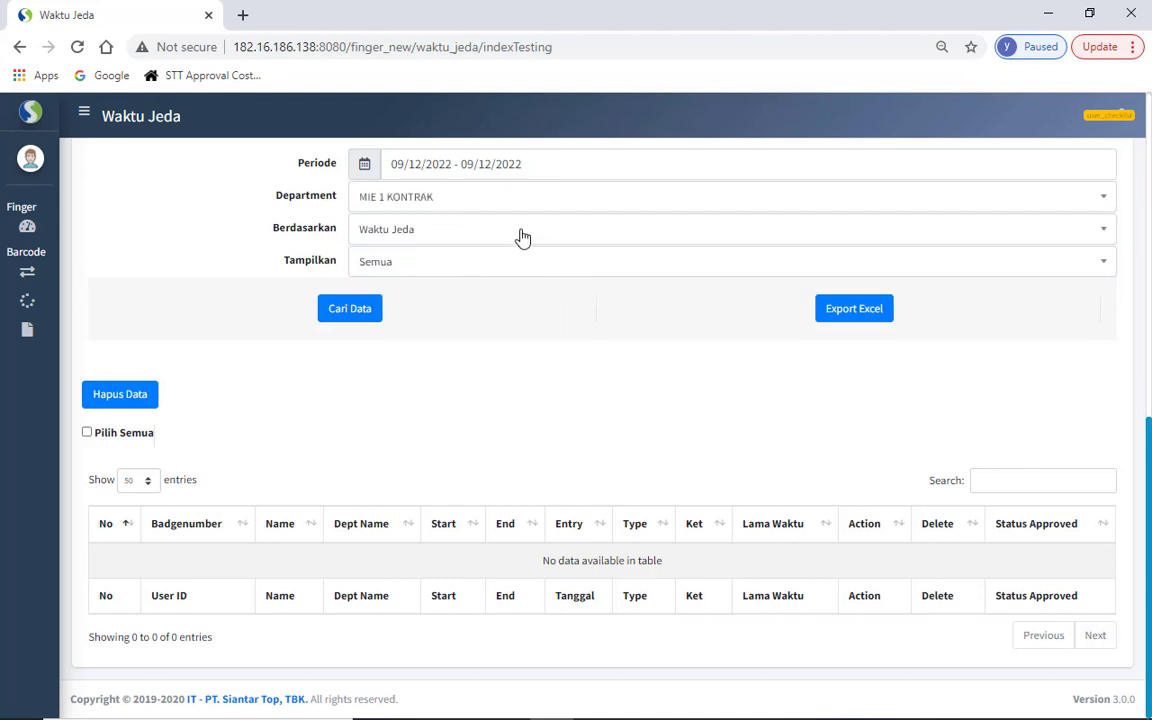
pyautogui.click(477, 272)
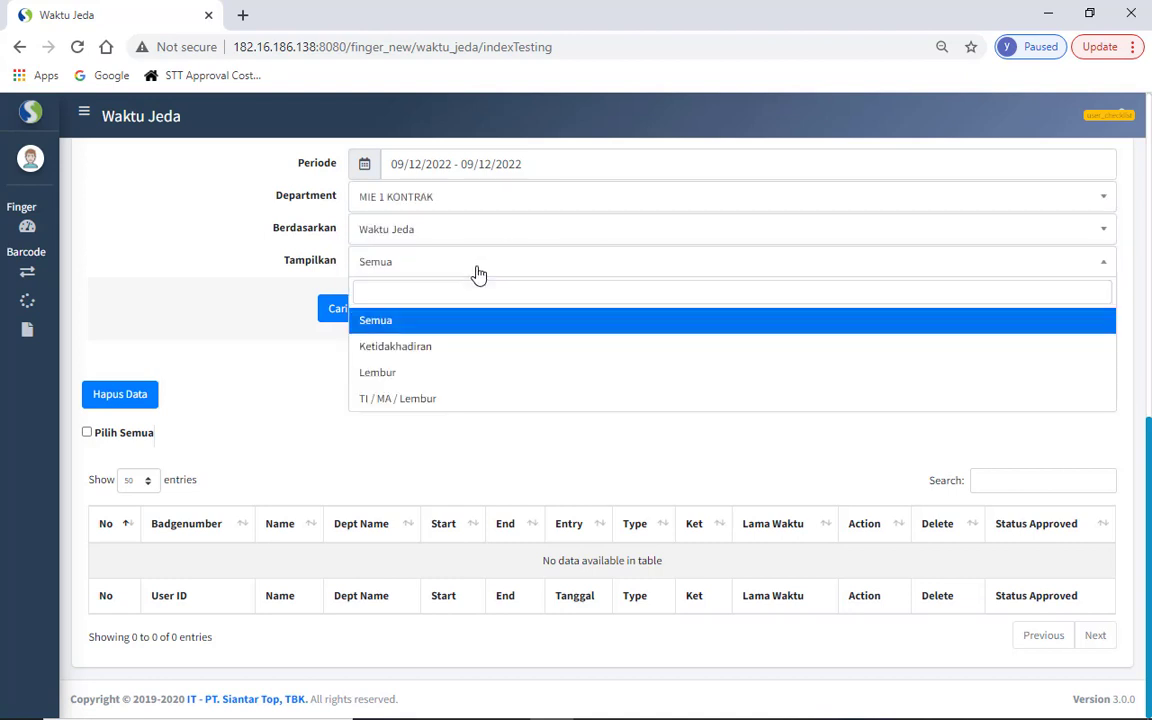
pyautogui.click(296, 231)
pyautogui.click(349, 313)
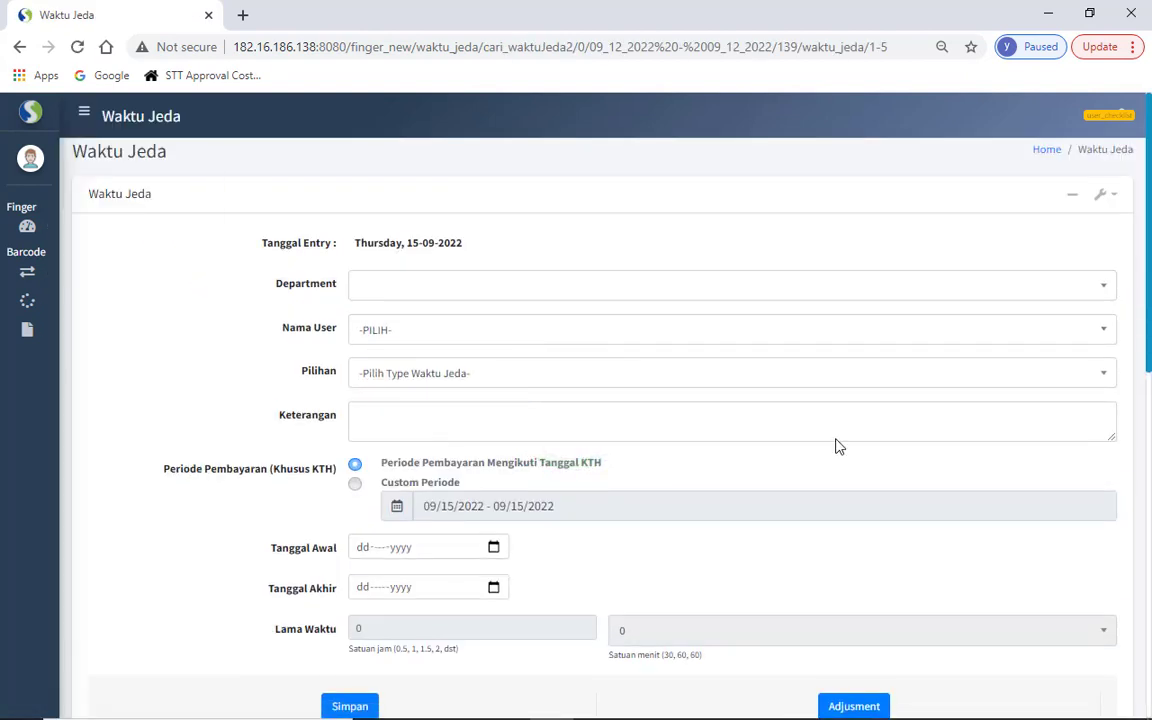
pyautogui.moveTo(1150, 305); pyautogui.dragTo(1150, 600)
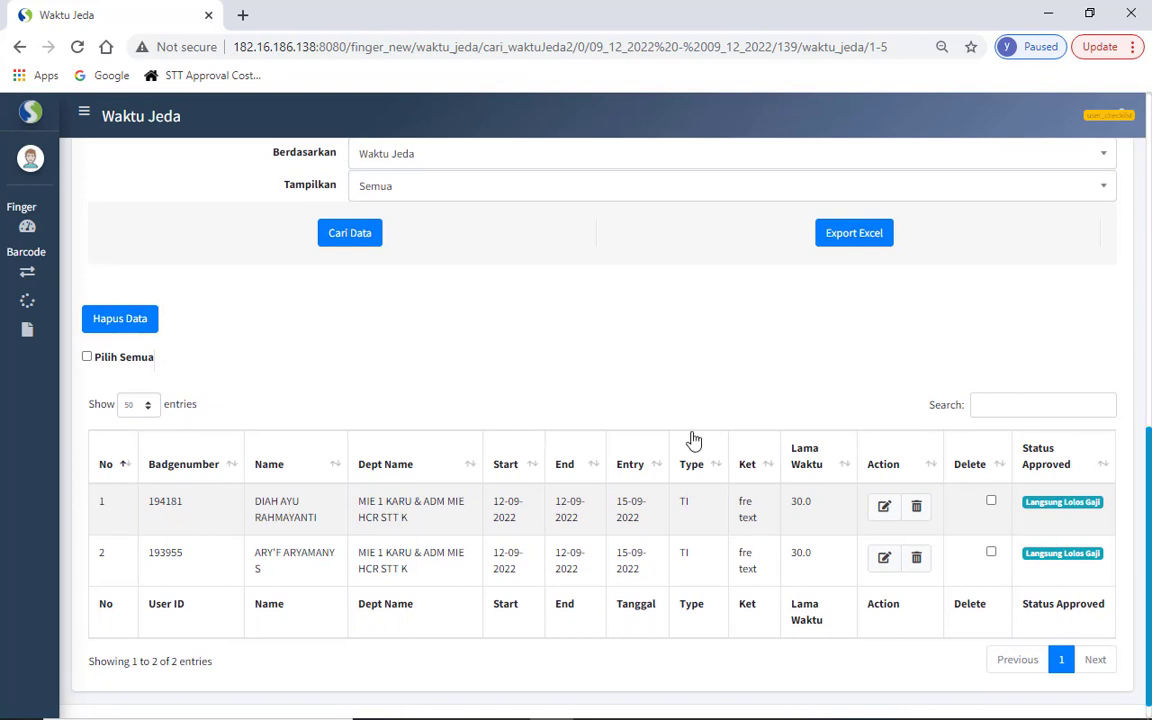
pyautogui.click(58, 230)
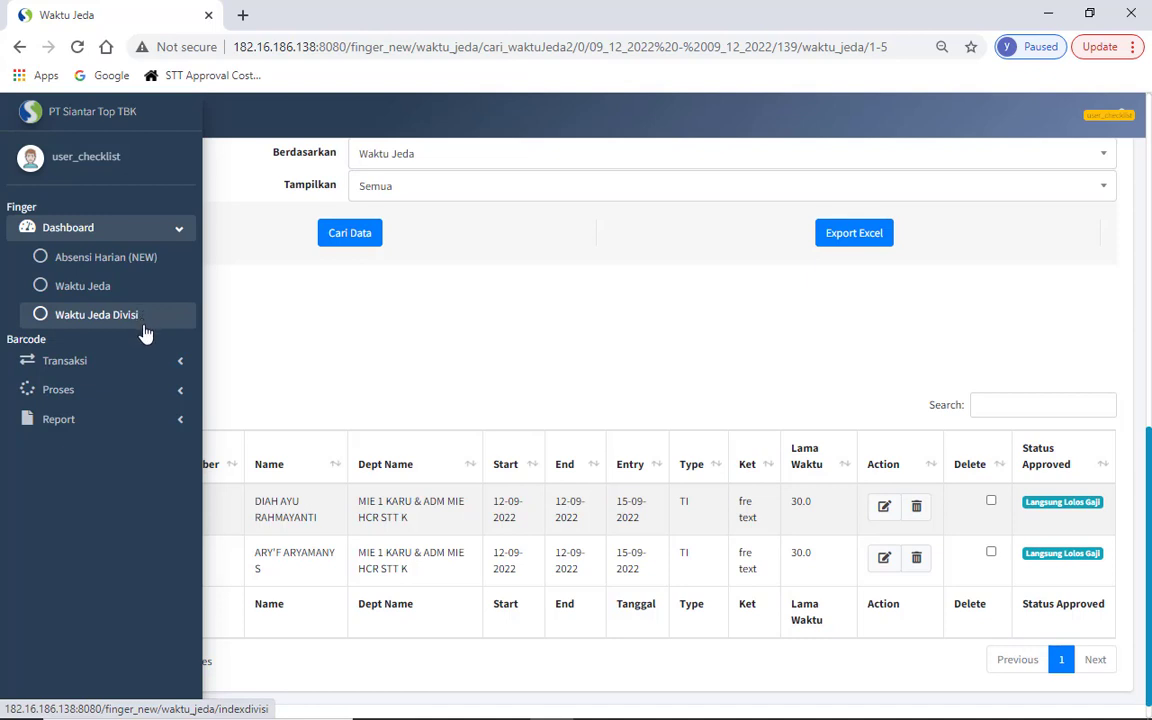
# - Go to Transaksi > Header in the sidebar to get a blank header form
pyautogui.click(110, 286)
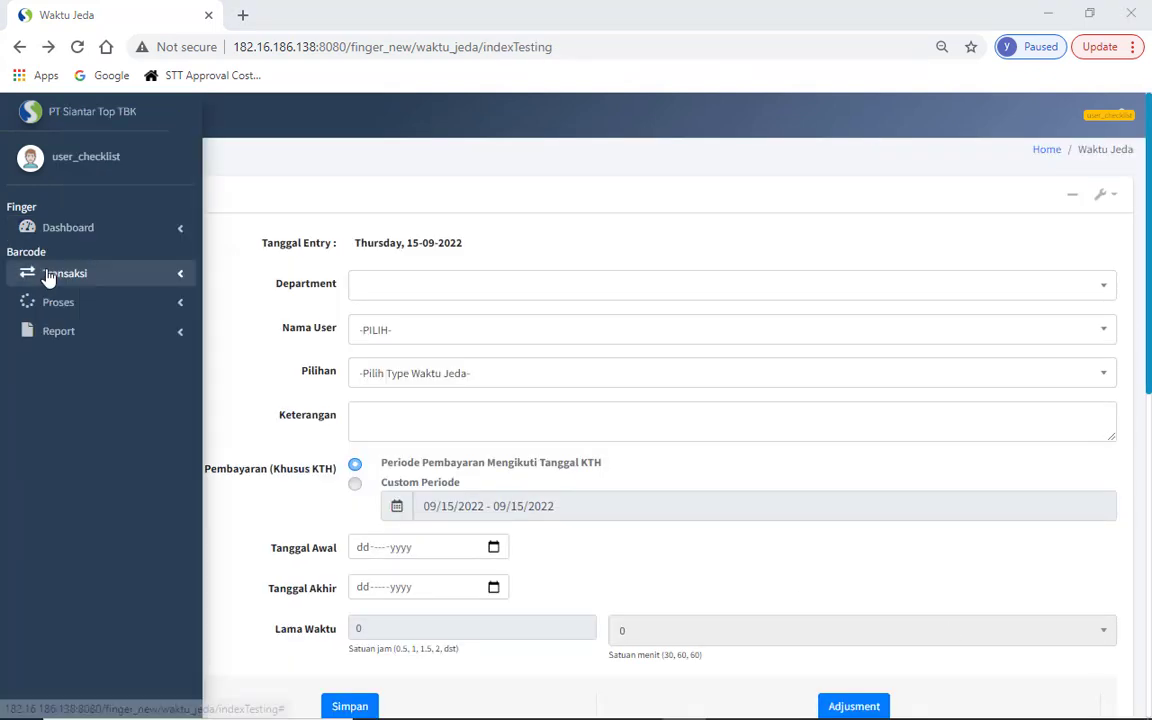
pyautogui.click(48, 275)
pyautogui.click(56, 304)
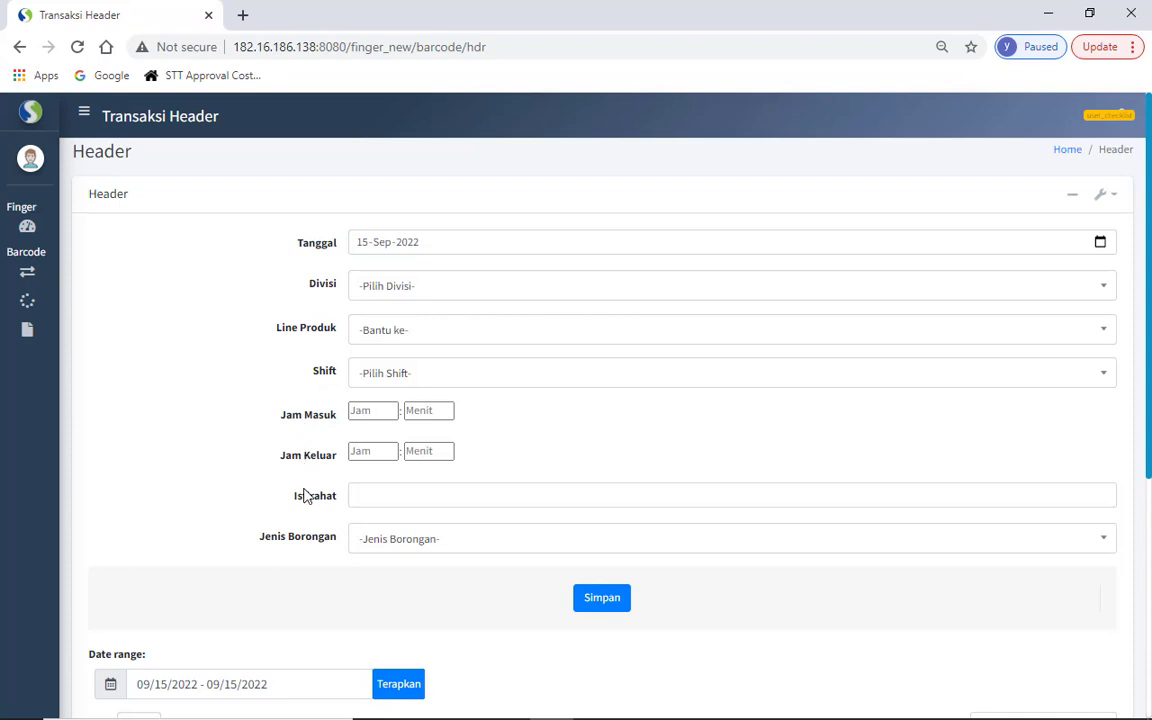
# - Set the date to 15 August 2022, division HALL 1, product line MC AW 4 MC JOIN CBP 1000
pyautogui.click(394, 539)
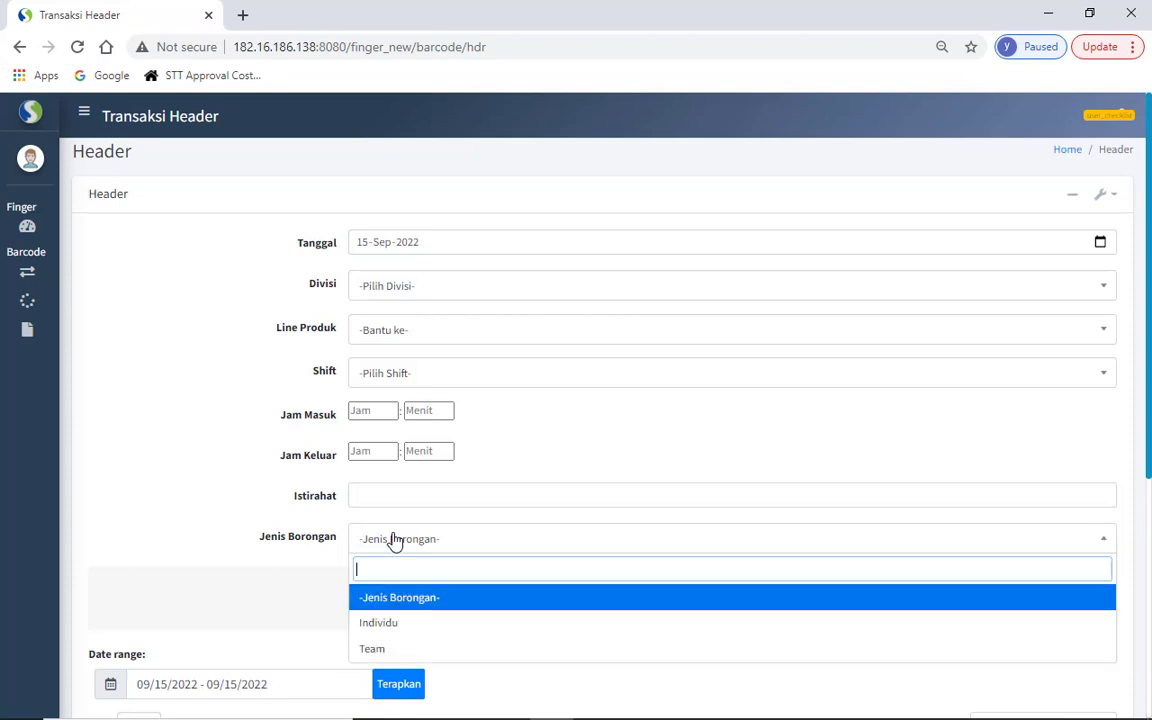
pyautogui.click(425, 290)
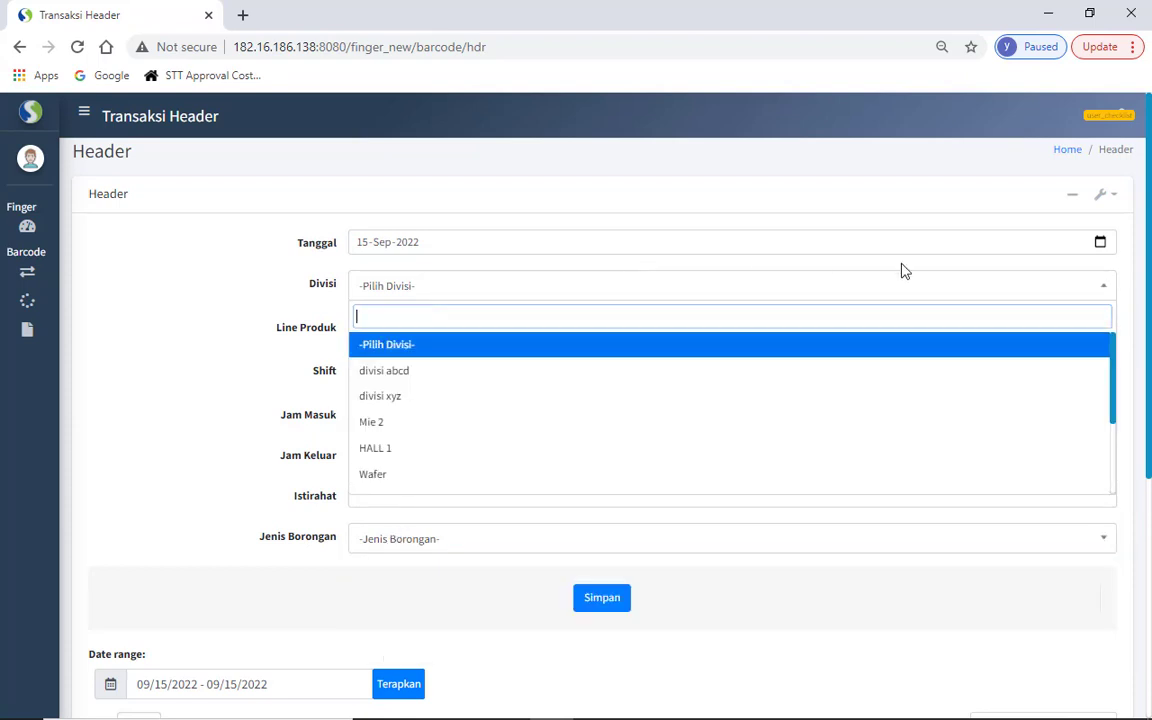
pyautogui.click(1100, 242)
pyautogui.click(477, 280)
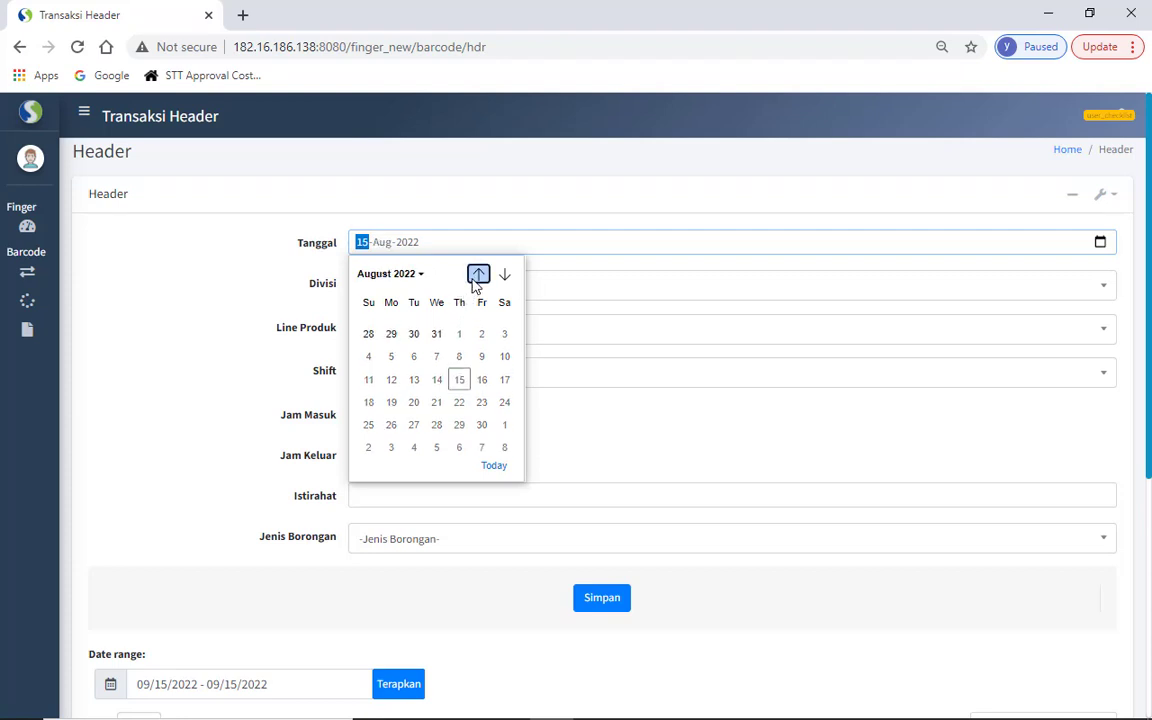
pyautogui.click(397, 376)
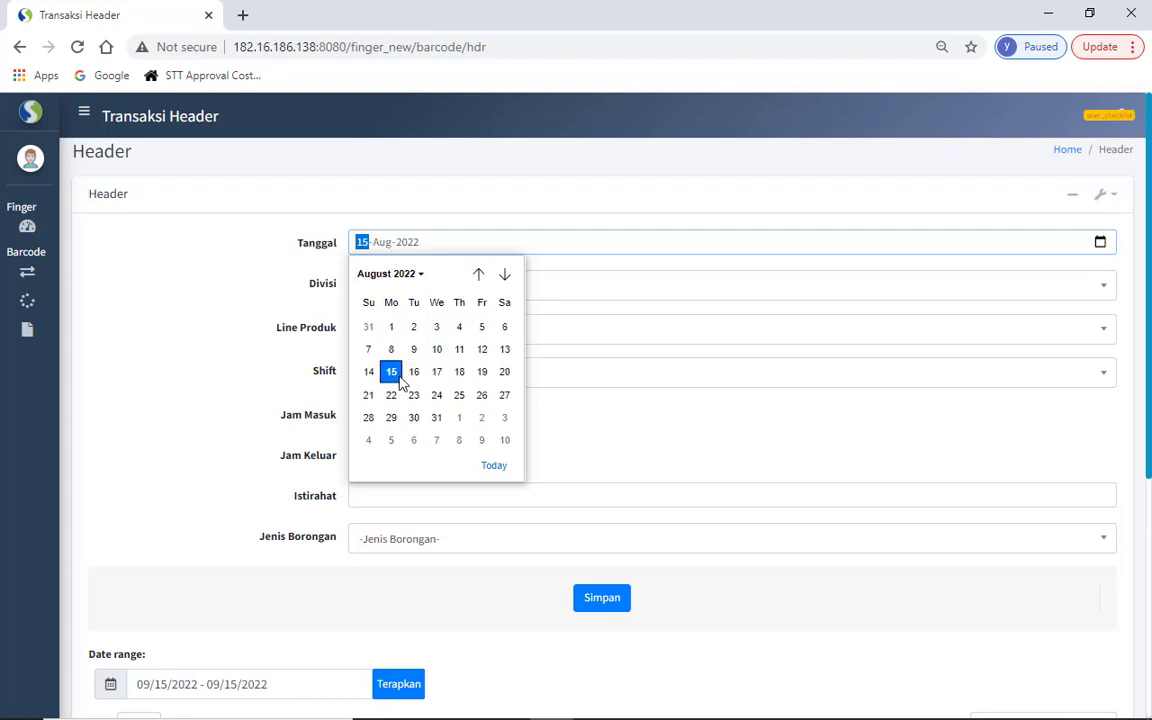
pyautogui.click(450, 290)
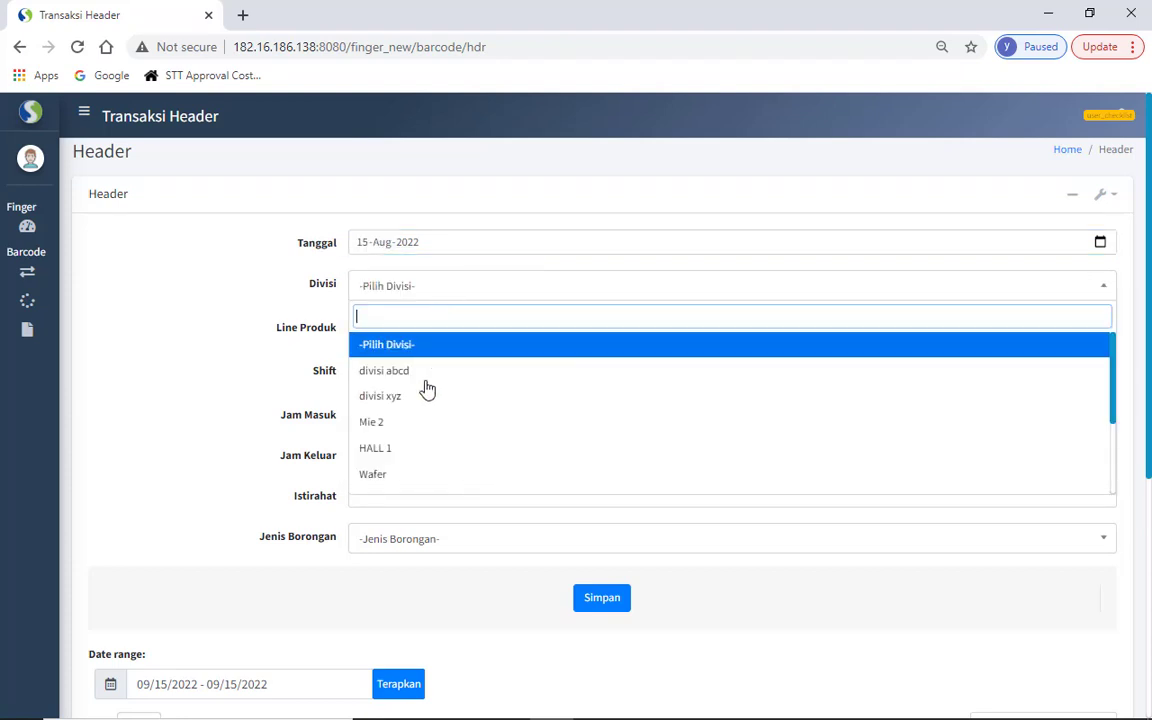
pyautogui.click(413, 452)
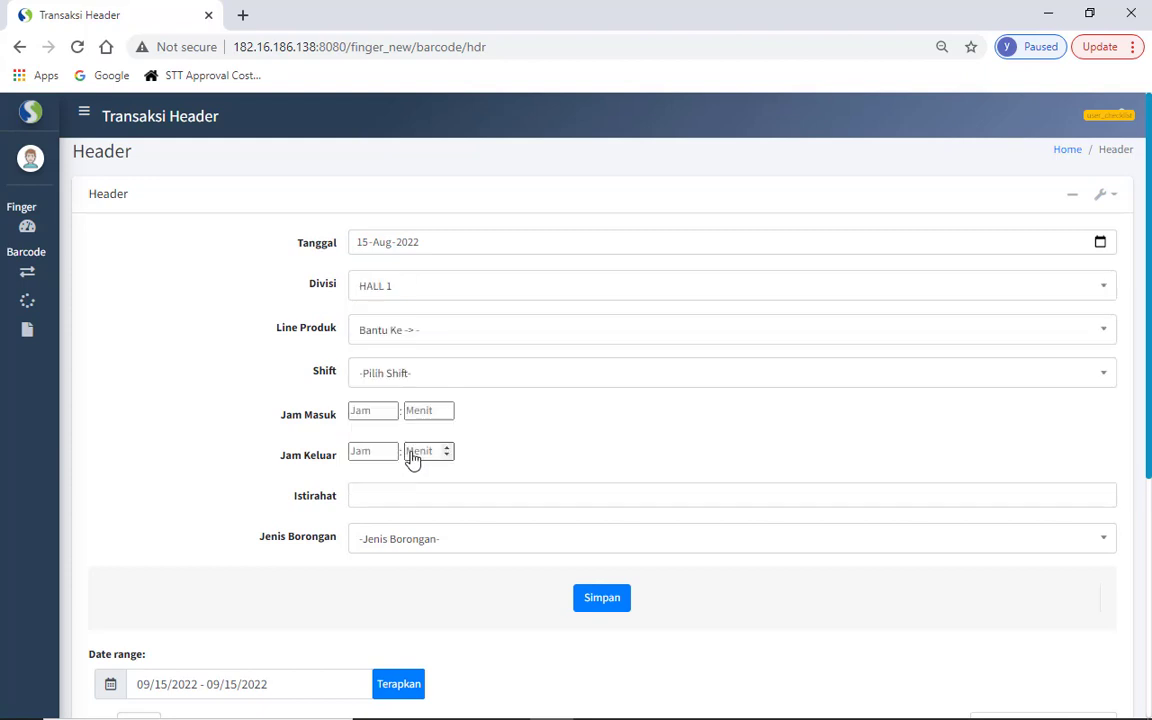
pyautogui.click(414, 333)
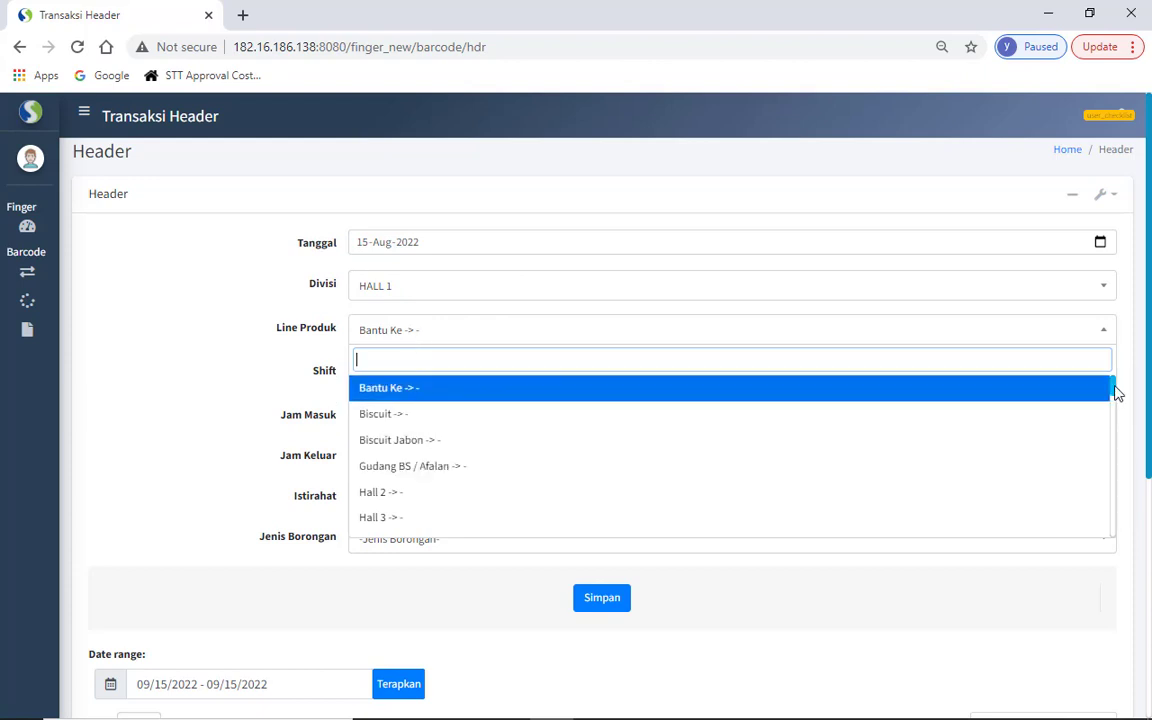
pyautogui.moveTo(1116, 393); pyautogui.dragTo(1116, 448)
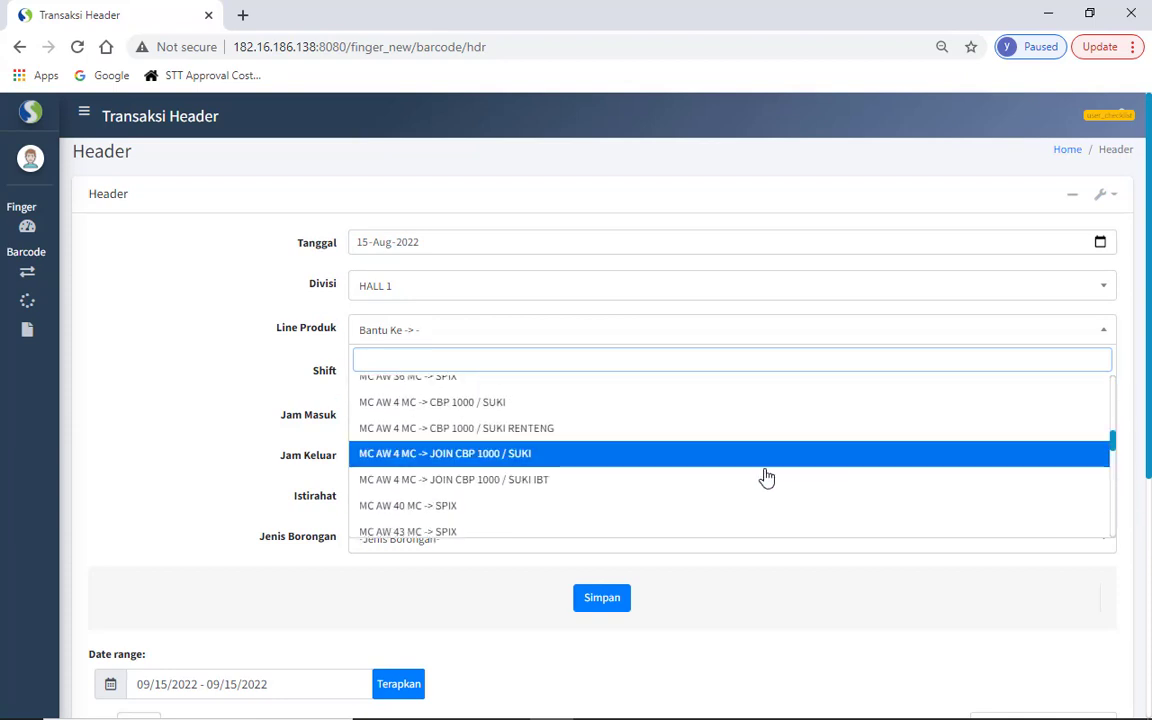
pyautogui.click(728, 487)
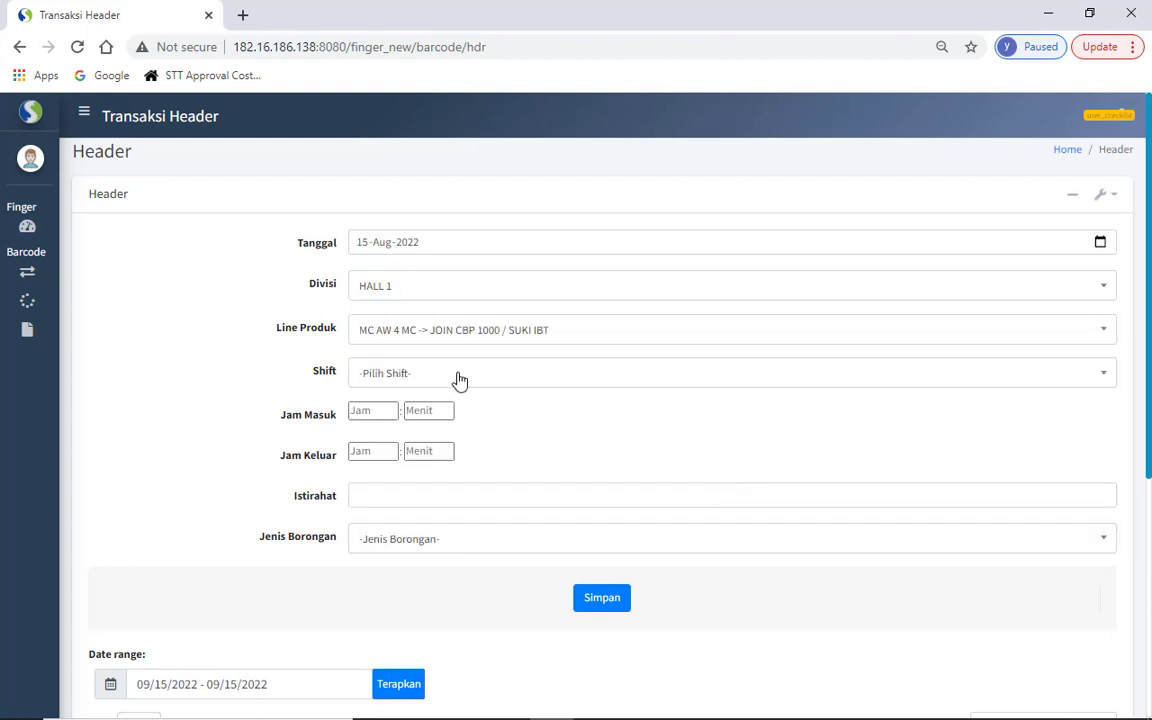
# - Choose shift 1 with clock-in 07:00, clock-out 15:00 and a 60-minute break
pyautogui.click(425, 376)
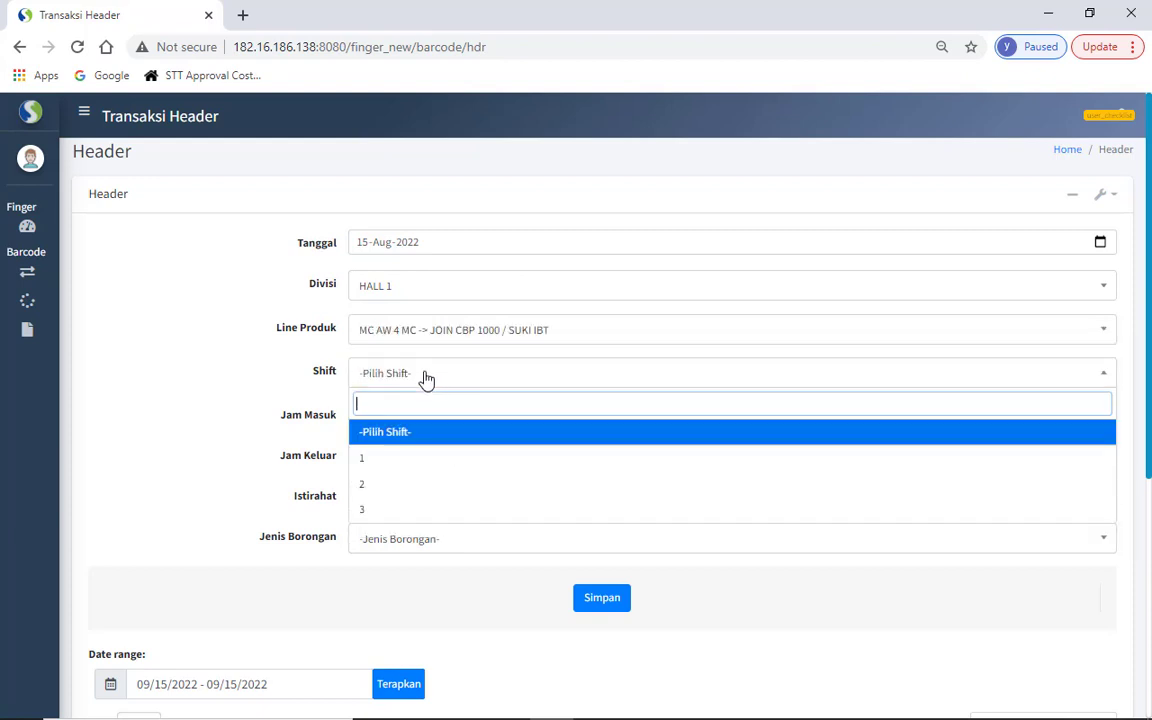
pyautogui.click(401, 459)
pyautogui.click(377, 414)
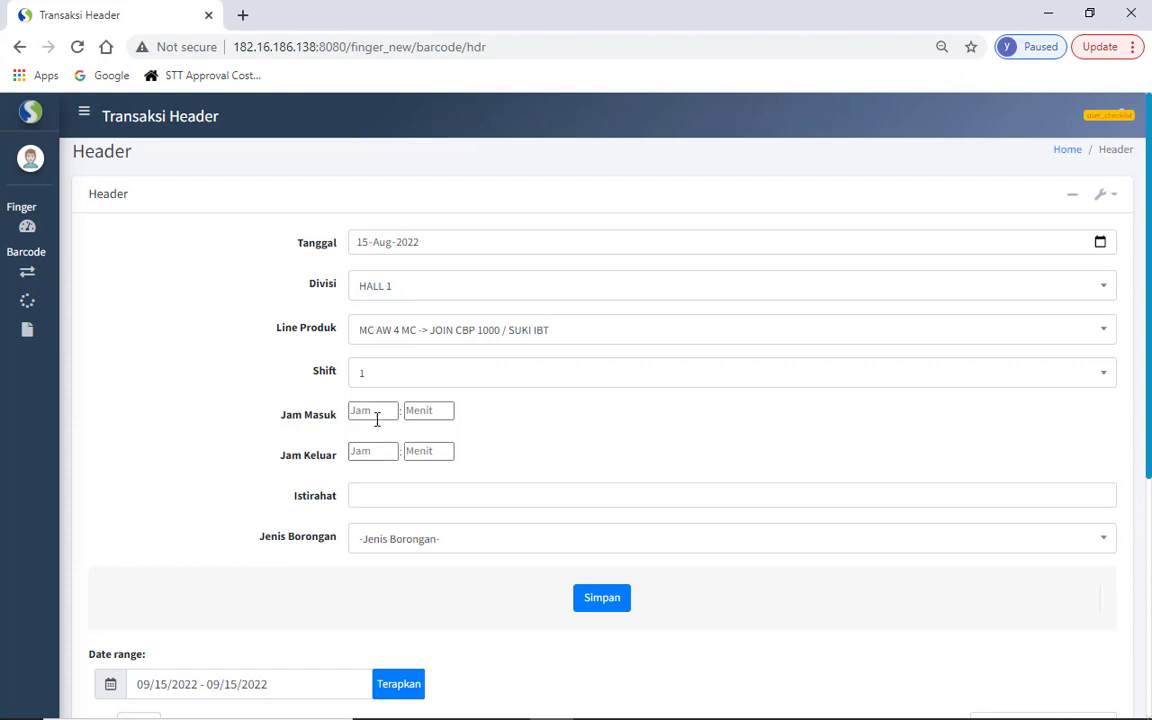
pyautogui.write('07')
pyautogui.press('Tab')
pyautogui.write('00')
pyautogui.press('Tab')
pyautogui.write('15')
pyautogui.press('Tab')
pyautogui.write('00')
pyautogui.press('Tab')
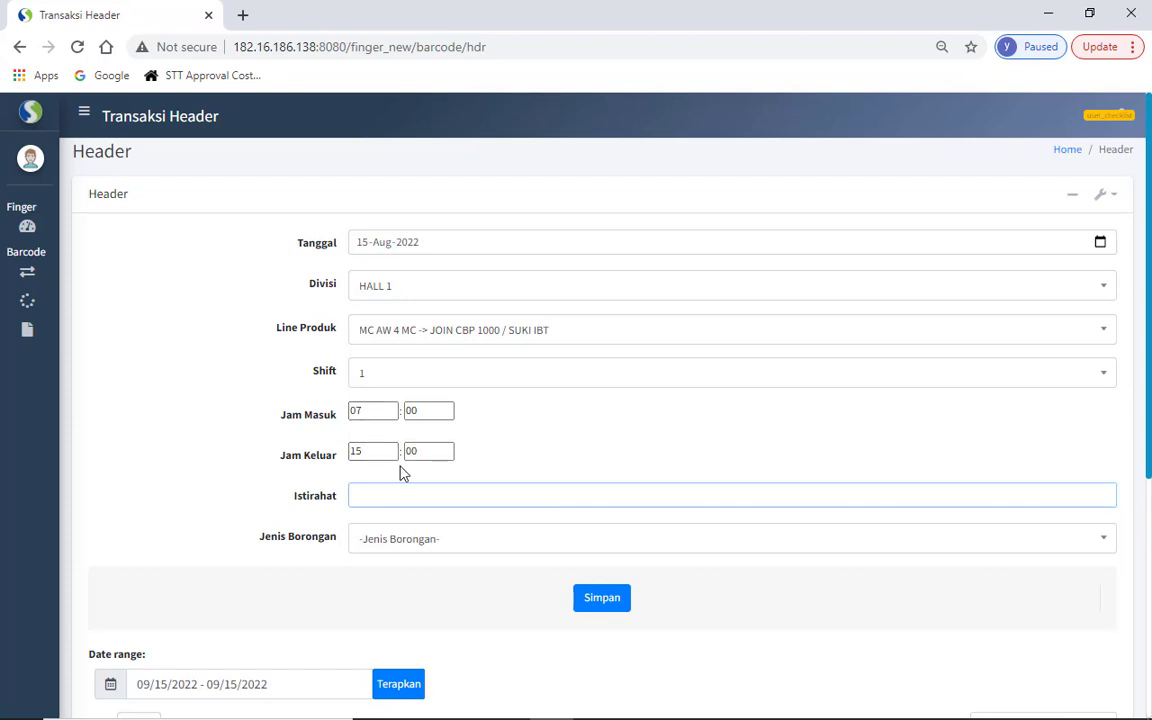
pyautogui.write('60')
# - Choose the Individu piece-rate type and save the transaction header
pyautogui.click(398, 540)
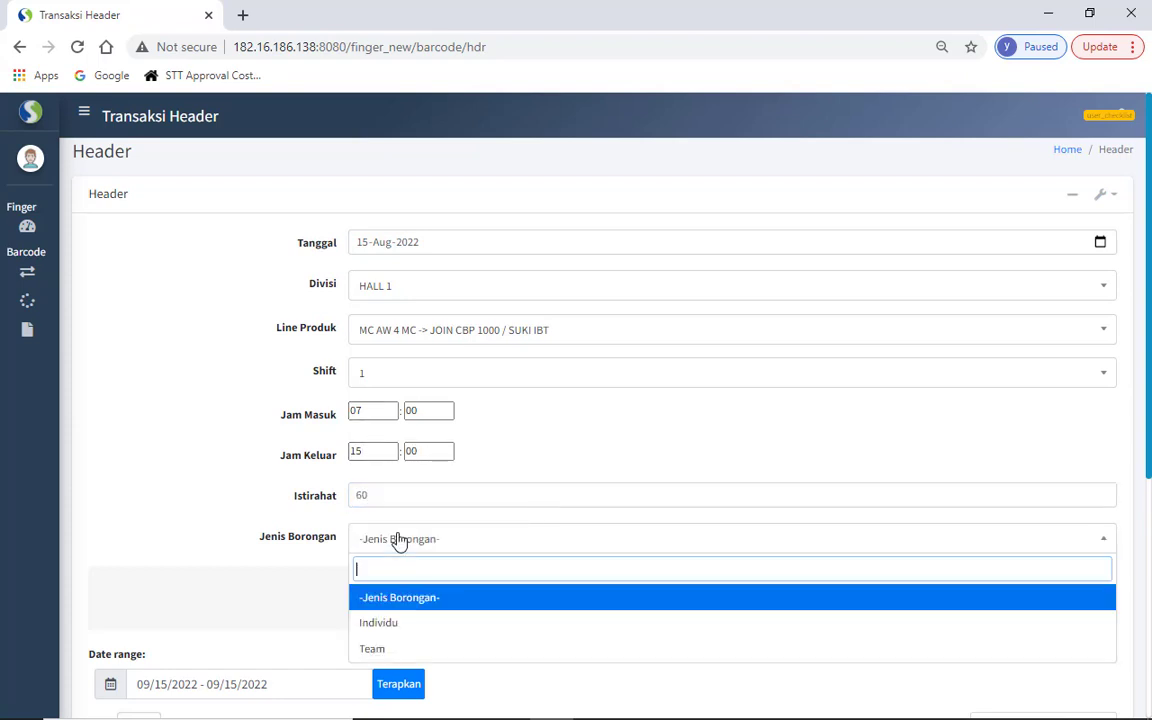
pyautogui.click(390, 622)
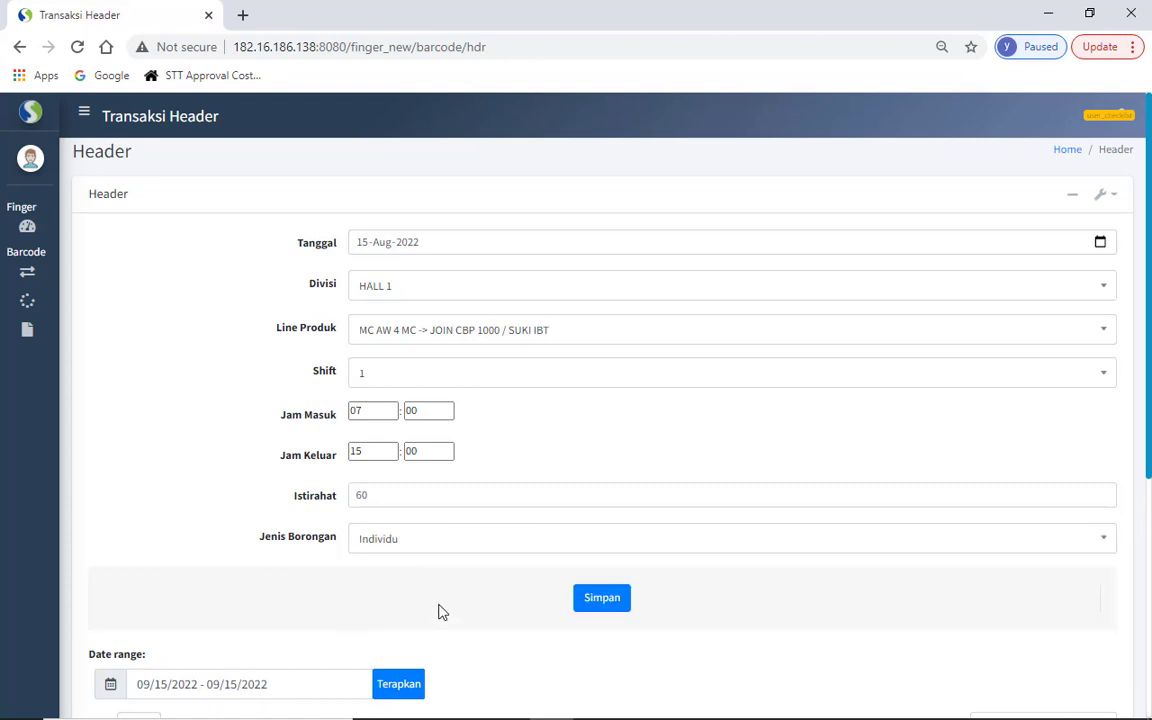
pyautogui.click(602, 598)
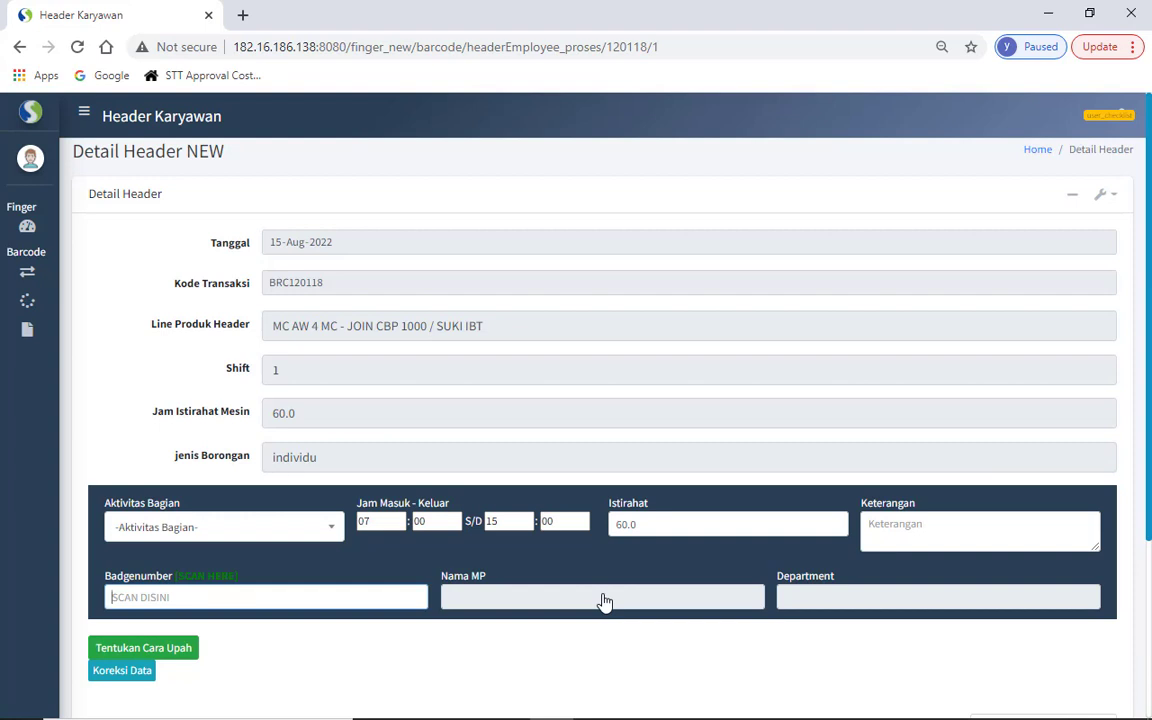
# - Select Packing - Operator as Aktivitas Bagian, confirming the prefilled 07:00–15:00 and 60 break
pyautogui.click(303, 532)
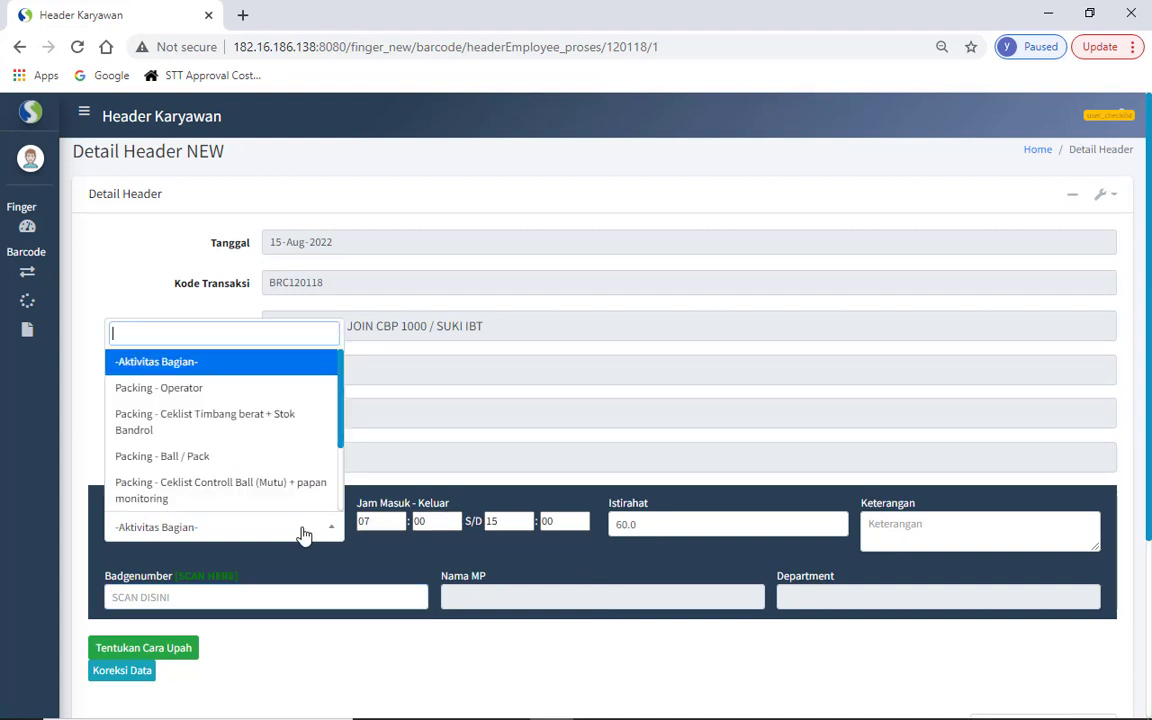
pyautogui.click(267, 399)
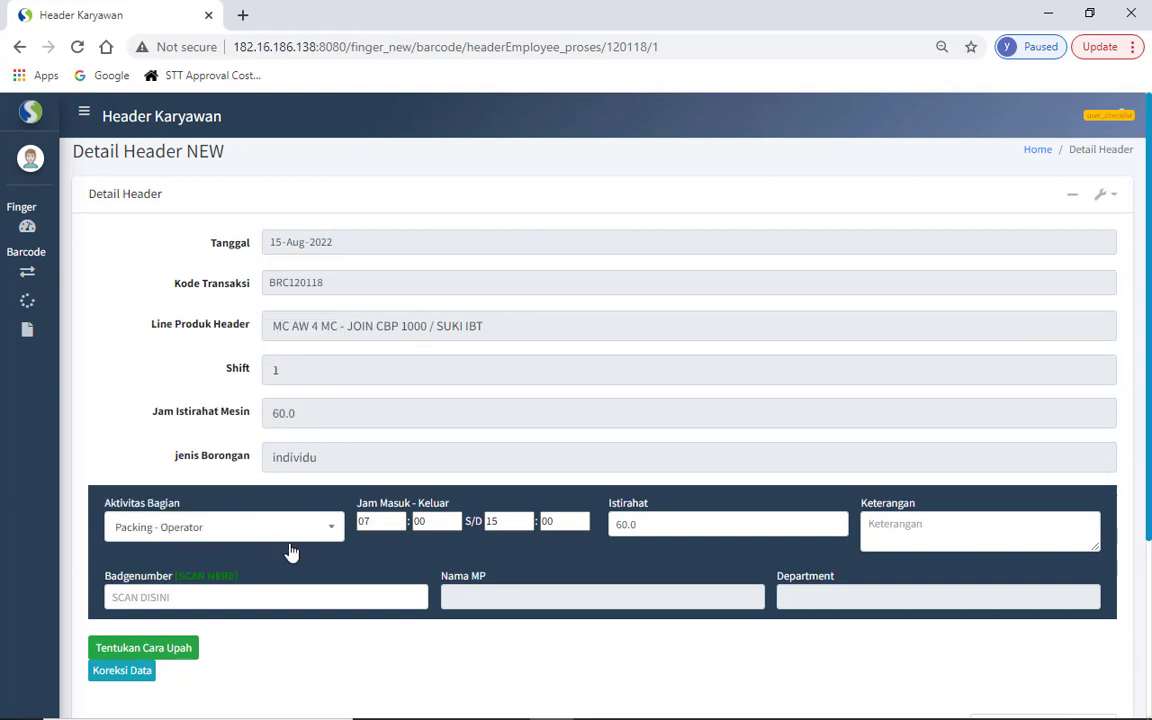
pyautogui.click(378, 521)
pyautogui.click(660, 514)
pyautogui.click(931, 547)
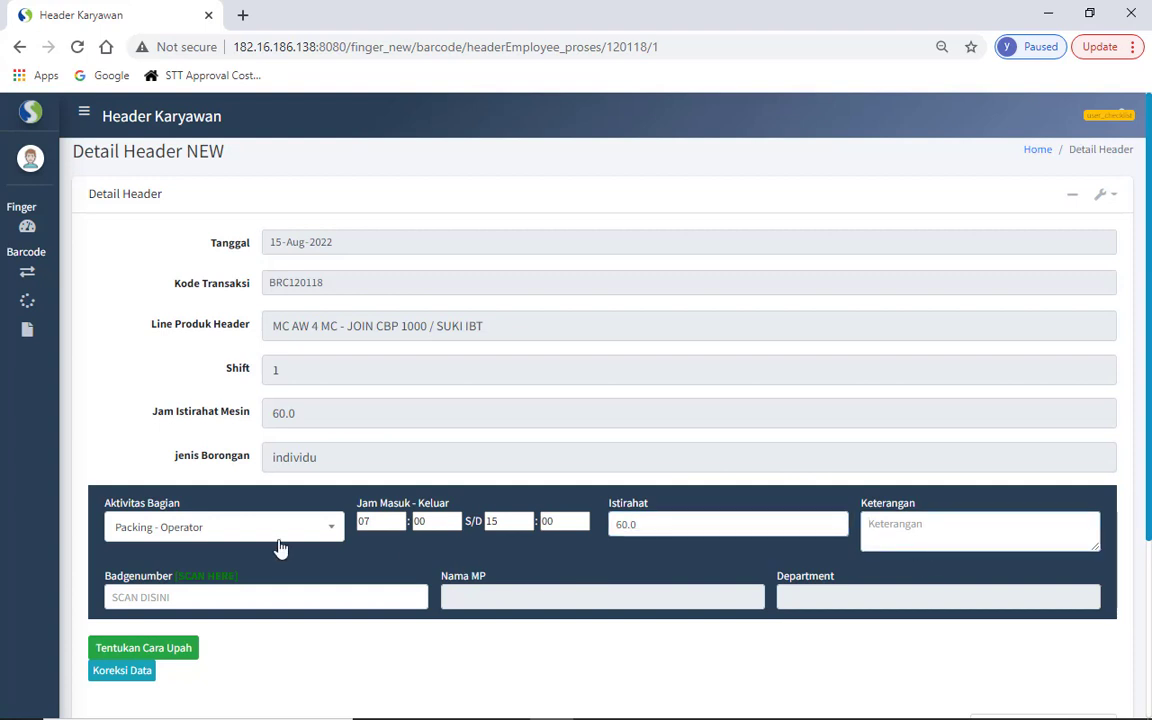
pyautogui.click(248, 541)
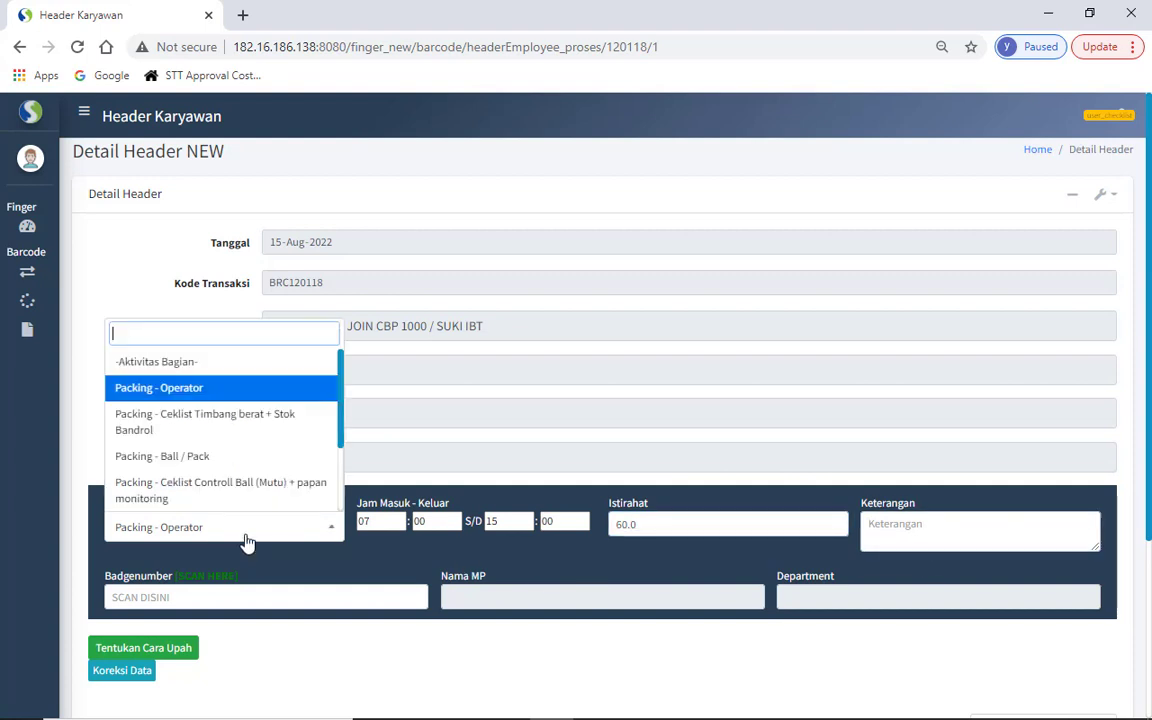
pyautogui.click(222, 387)
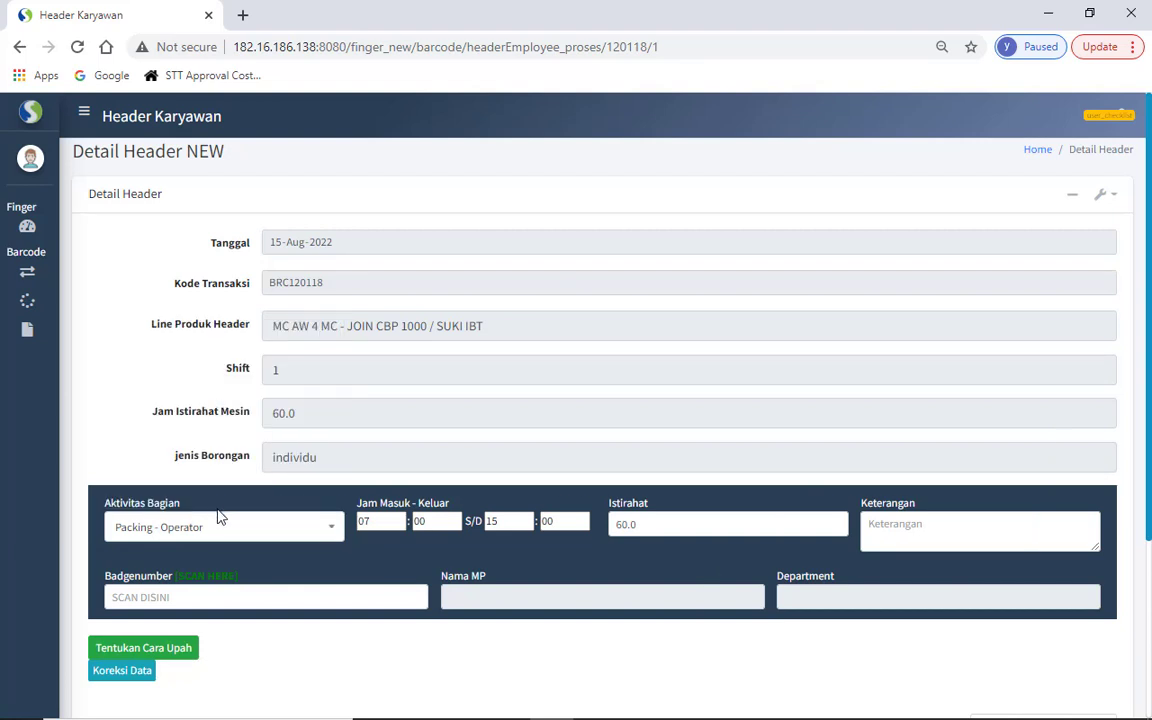
pyautogui.hotkey('alt', 'Tab')
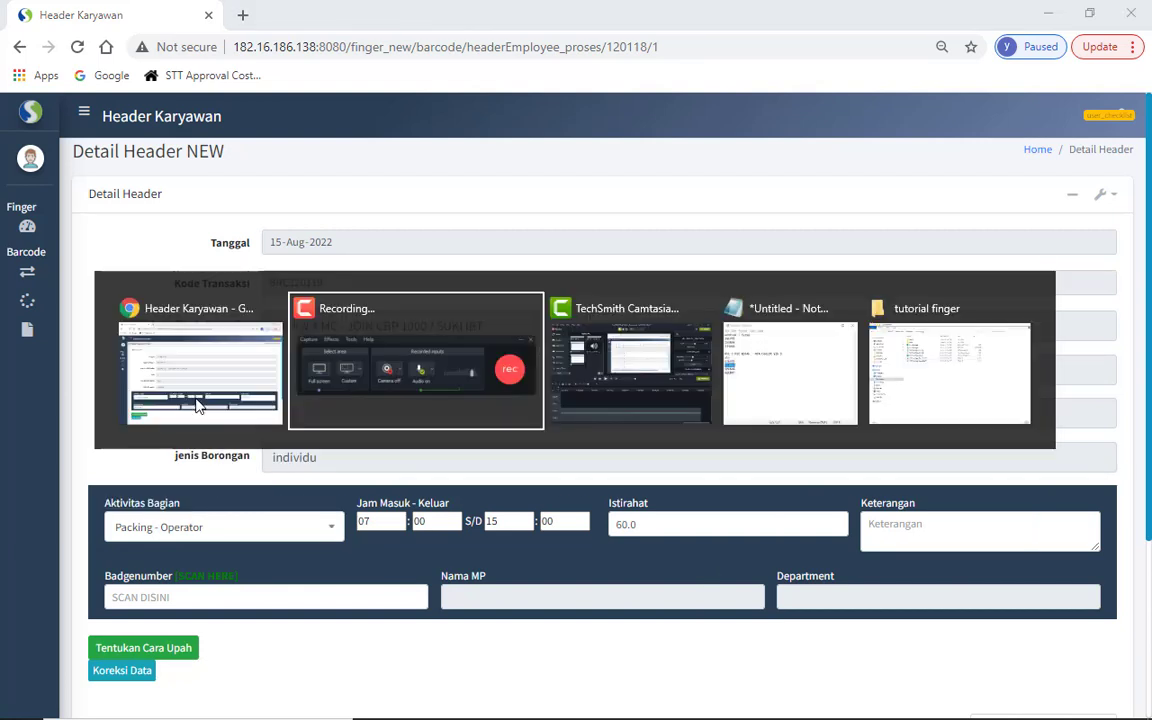
# - Copy the first contract employee's badge number from Notepad and add it in Badgenumber
pyautogui.press('Tab')
pyautogui.press('Tab')
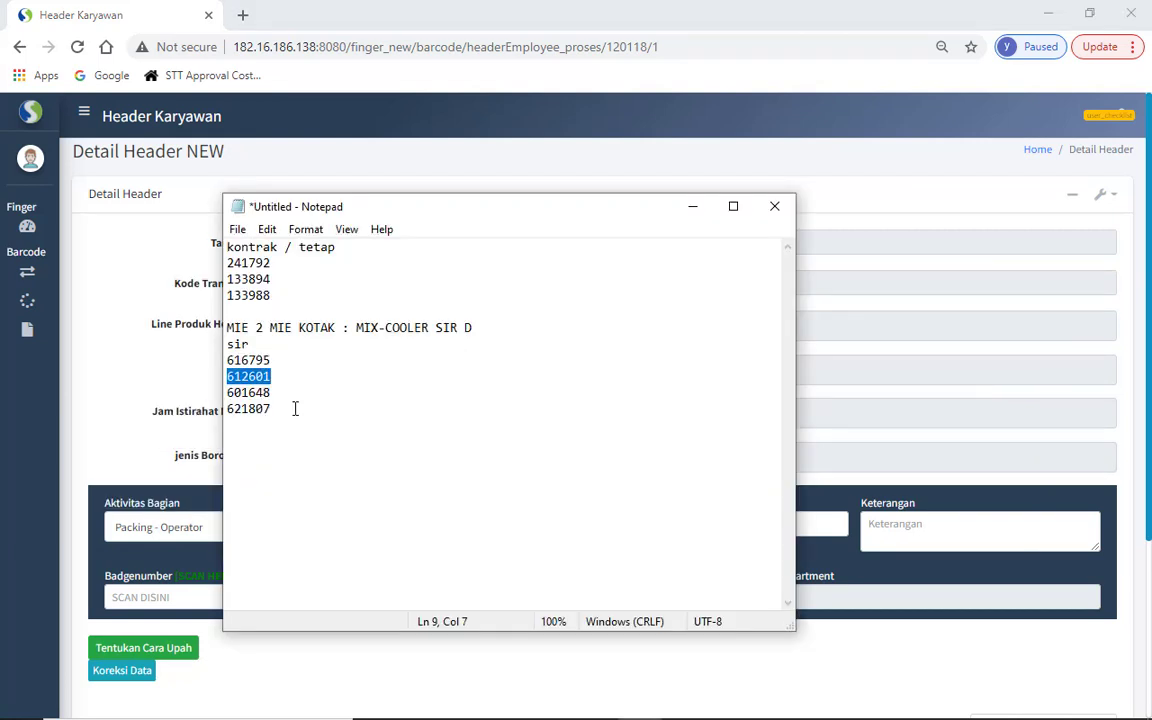
pyautogui.doubleClick(257, 262)
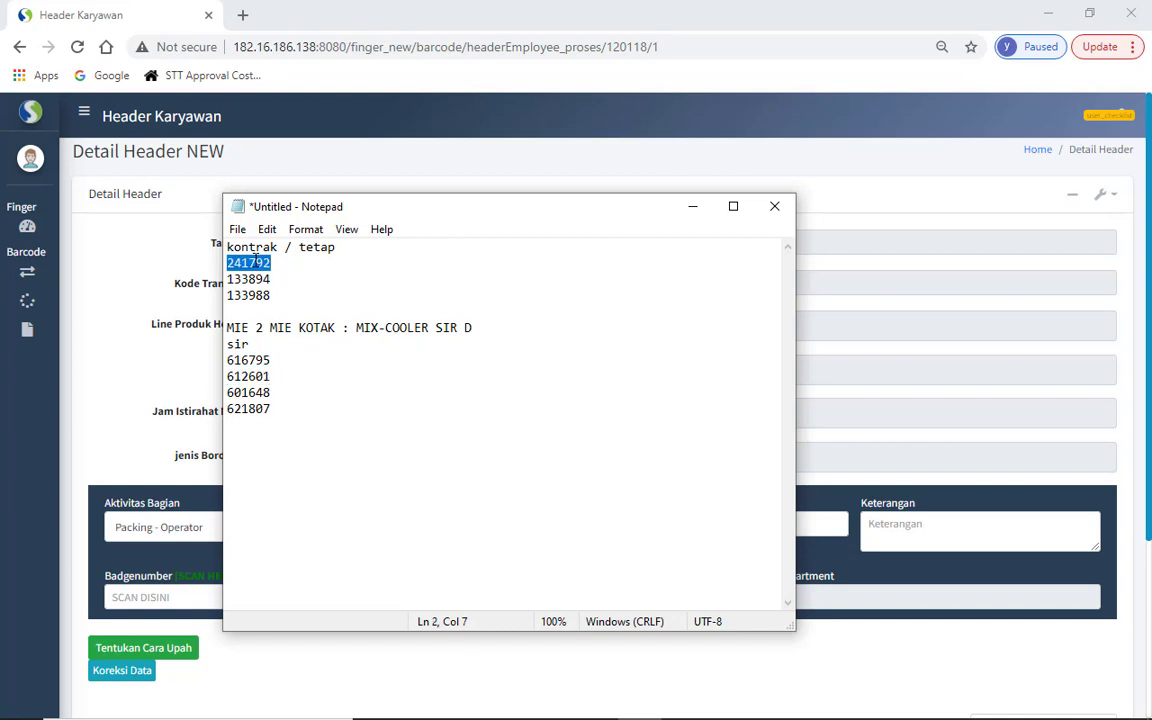
pyautogui.hotkey('alt', 'Tab')
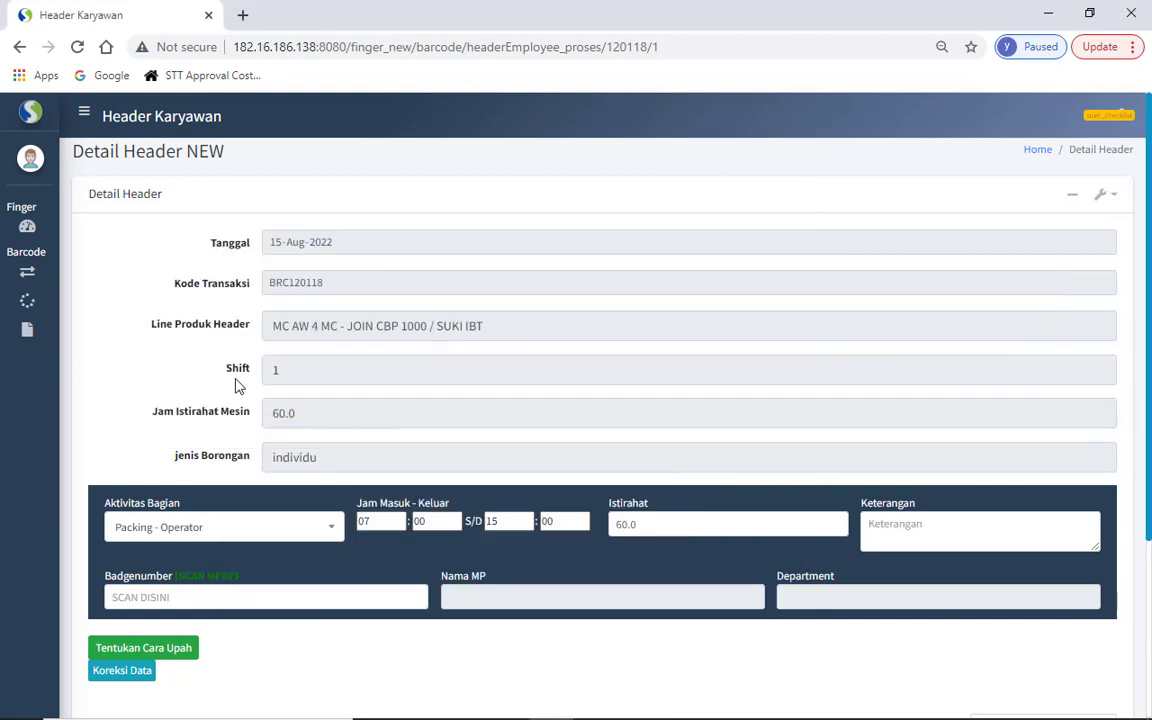
pyautogui.click(206, 598)
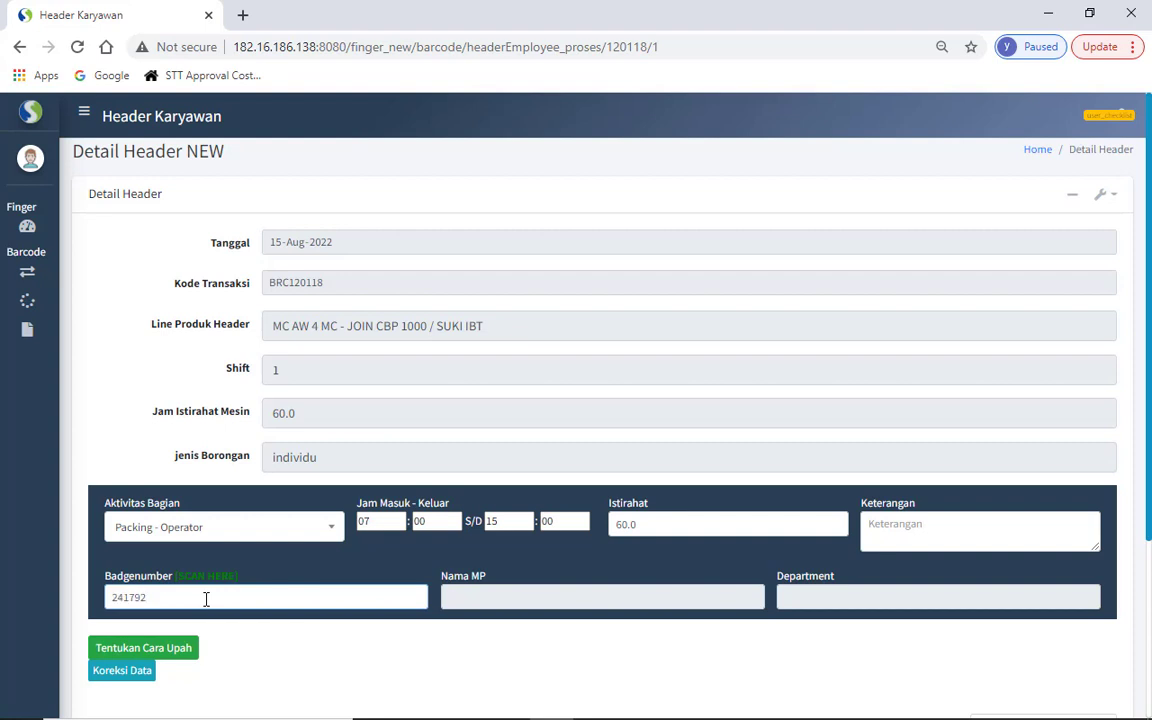
pyautogui.press('Return')
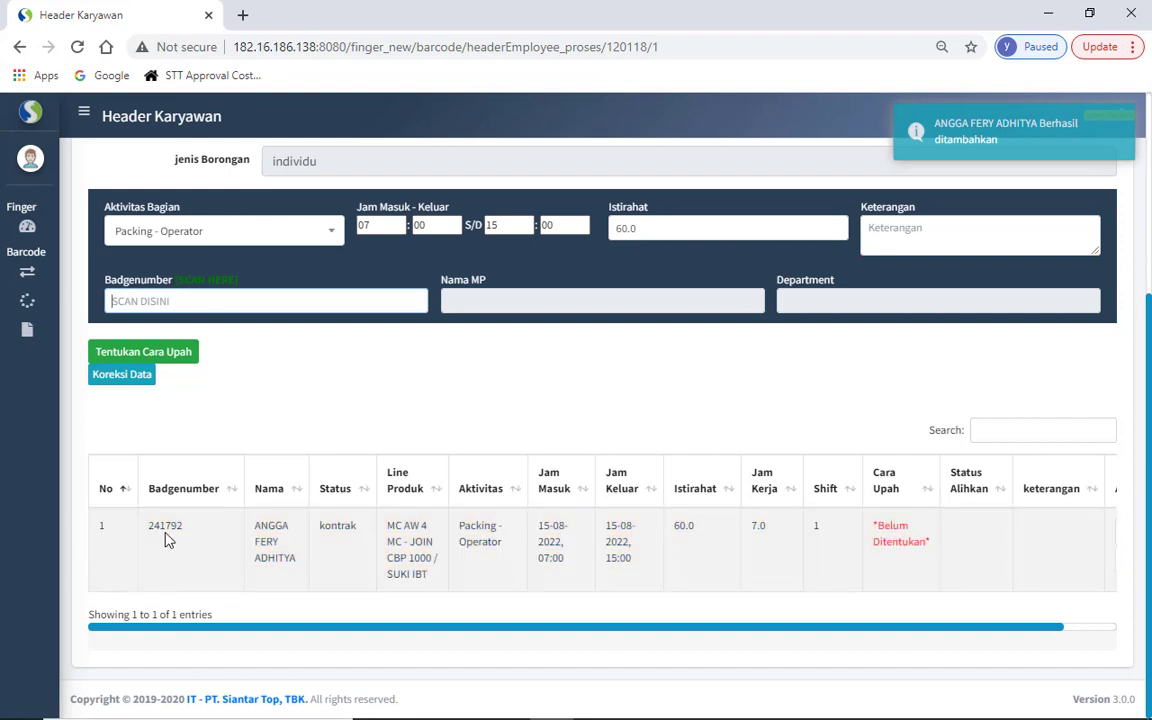
# - Review the new row's badge, name, Packing - Operator activity, 07:00–15:00 times and 60.0 break
pyautogui.doubleClick(165, 530)
pyautogui.doubleClick(256, 543)
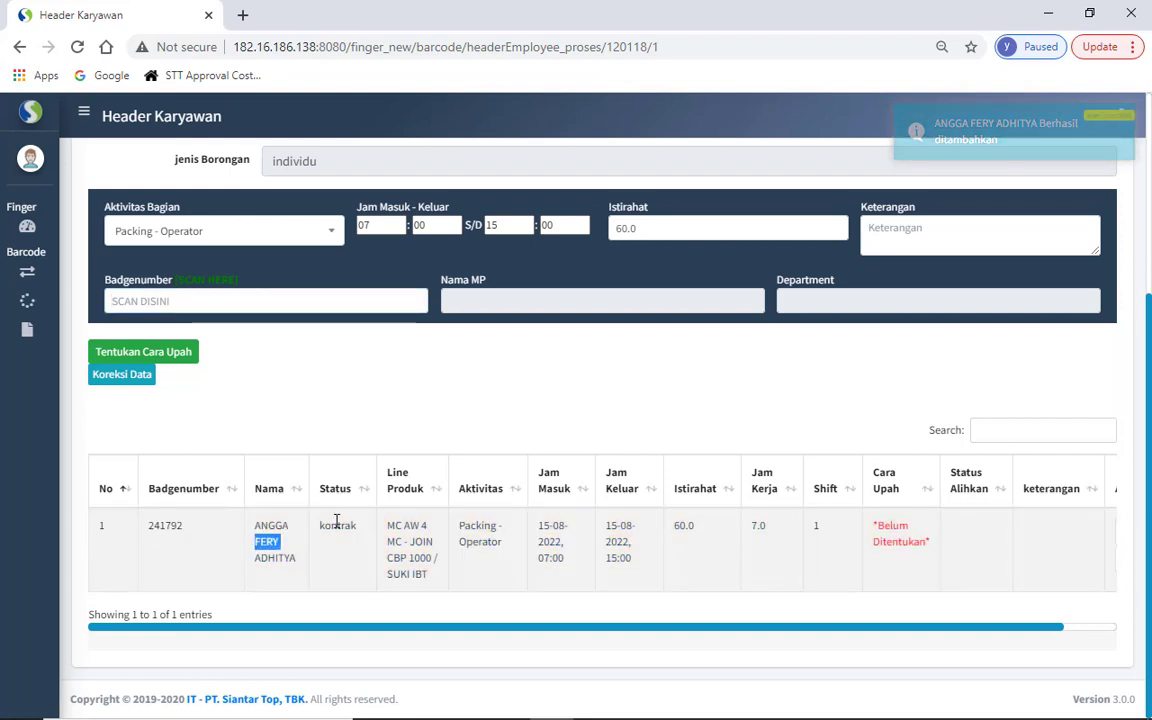
pyautogui.click(338, 521)
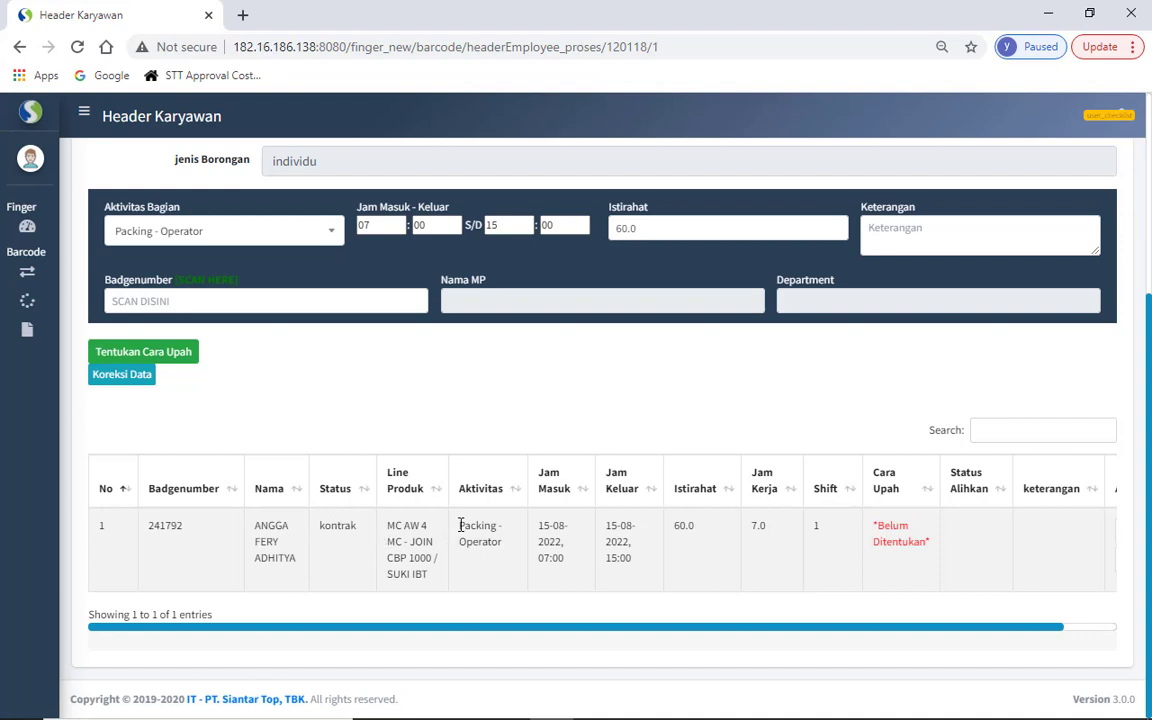
pyautogui.moveTo(459, 526); pyautogui.dragTo(503, 544)
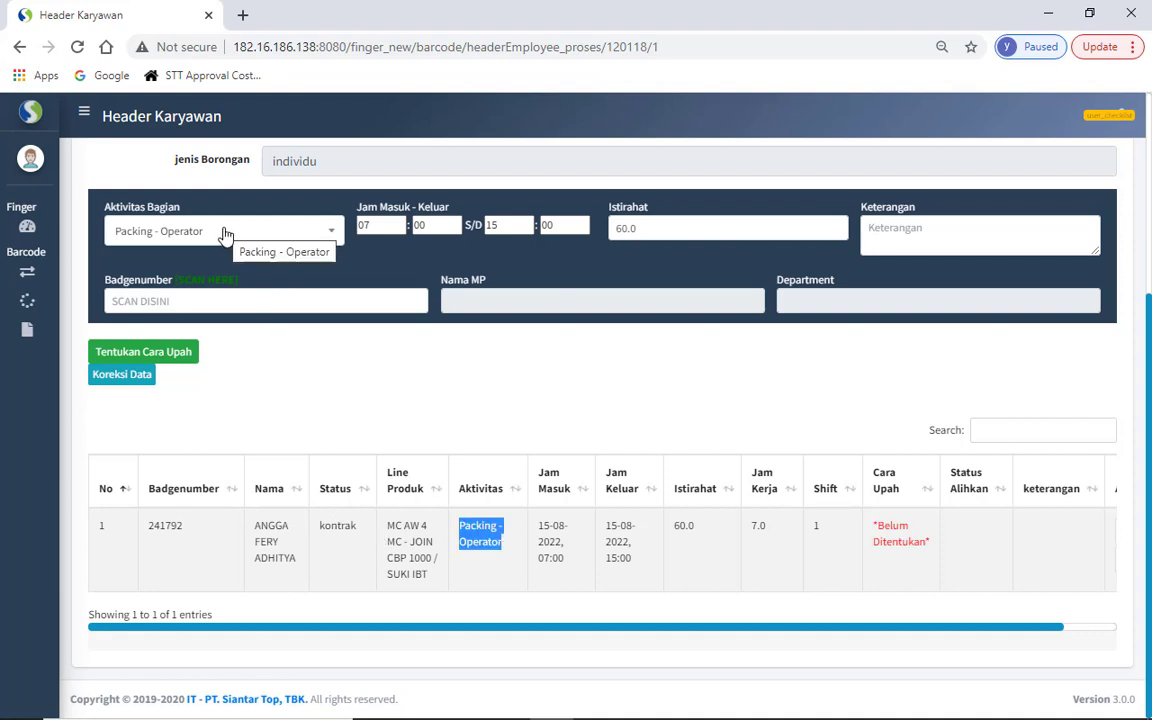
pyautogui.doubleClick(553, 540)
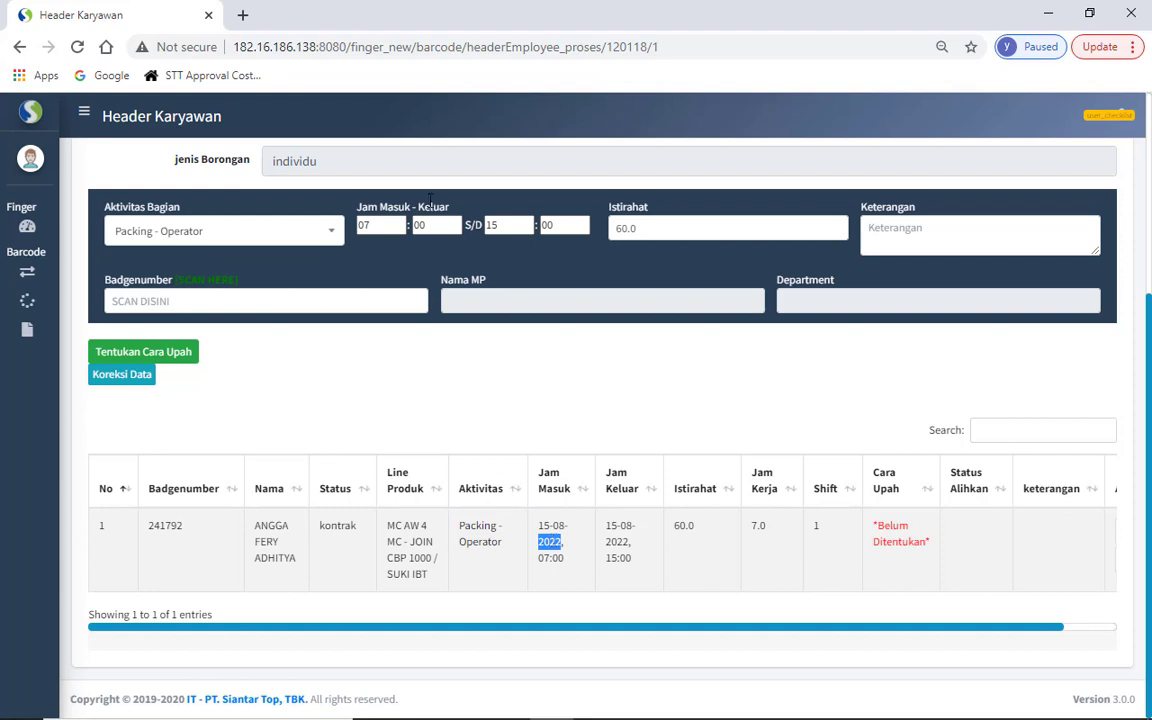
pyautogui.click(372, 228)
pyautogui.press('Tab')
pyautogui.press('Tab')
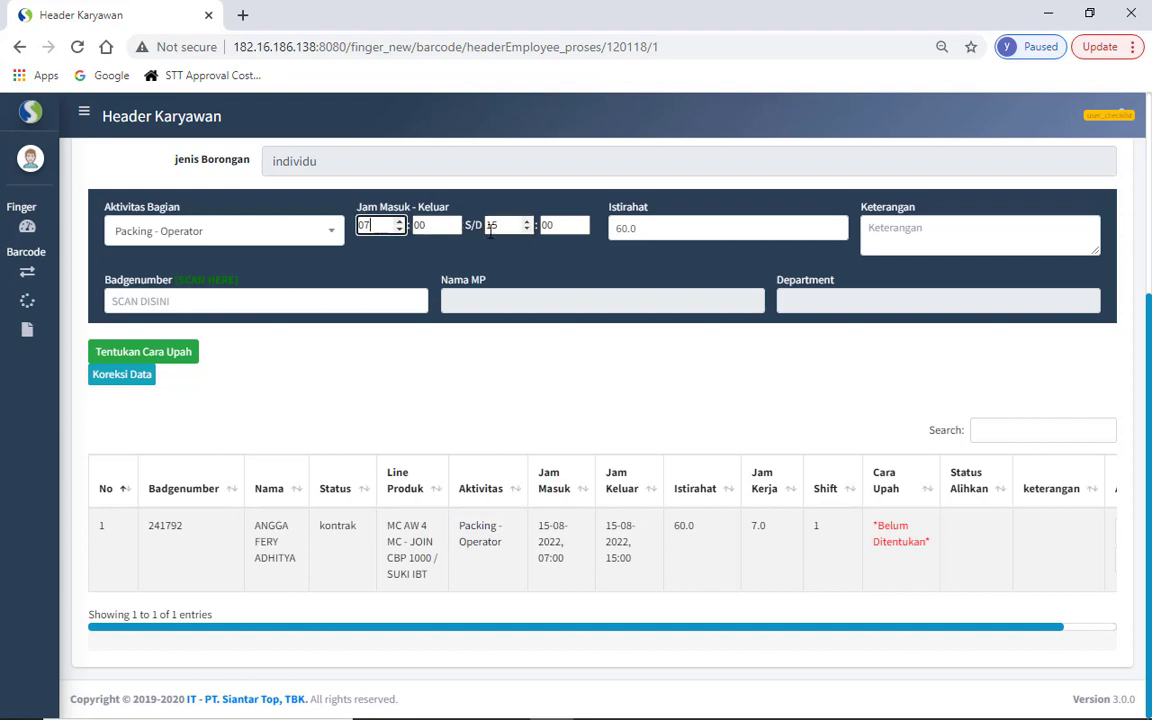
pyautogui.doubleClick(687, 525)
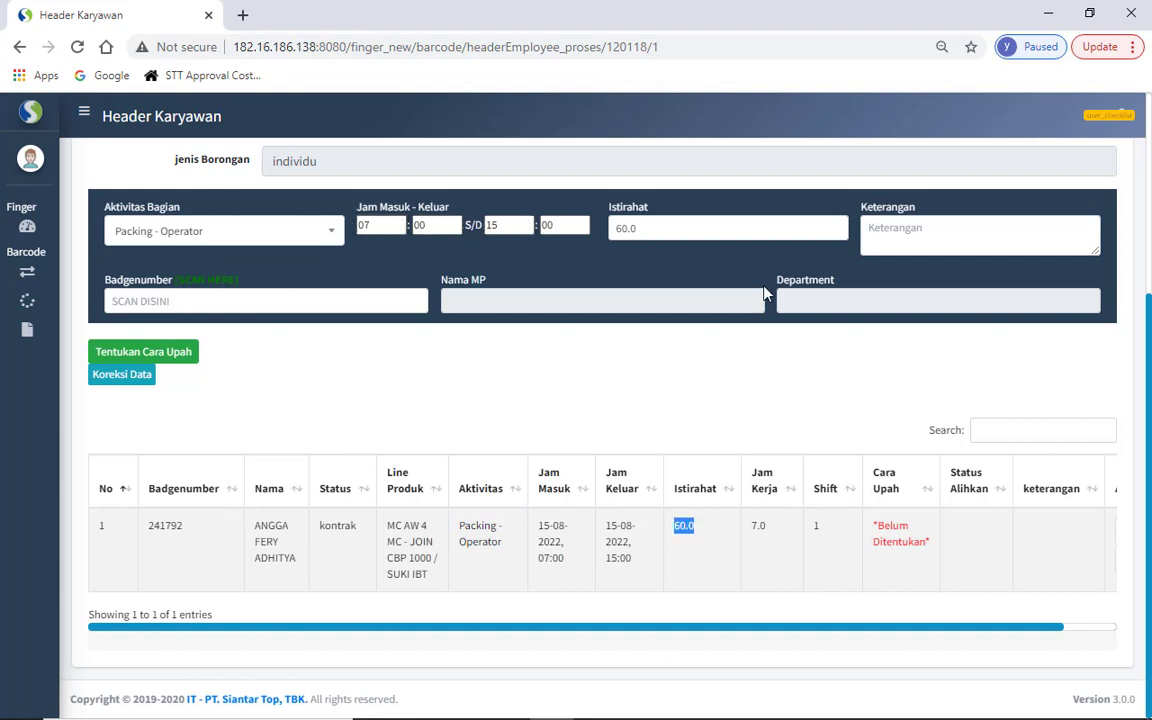
pyautogui.click(771, 527)
# - Choose Packing - Ceklist Timbang berat + Stok Bandrol and copy the first sir badge number
pyautogui.click(209, 240)
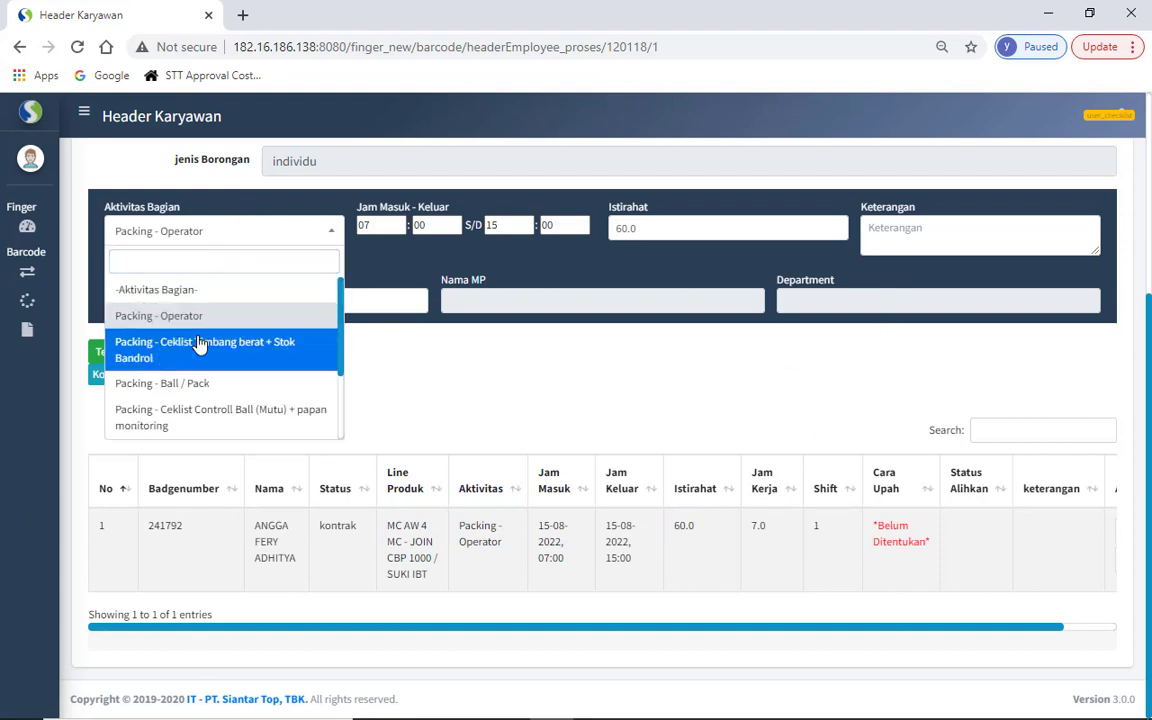
pyautogui.click(200, 342)
pyautogui.hotkey('alt', 'Tab')
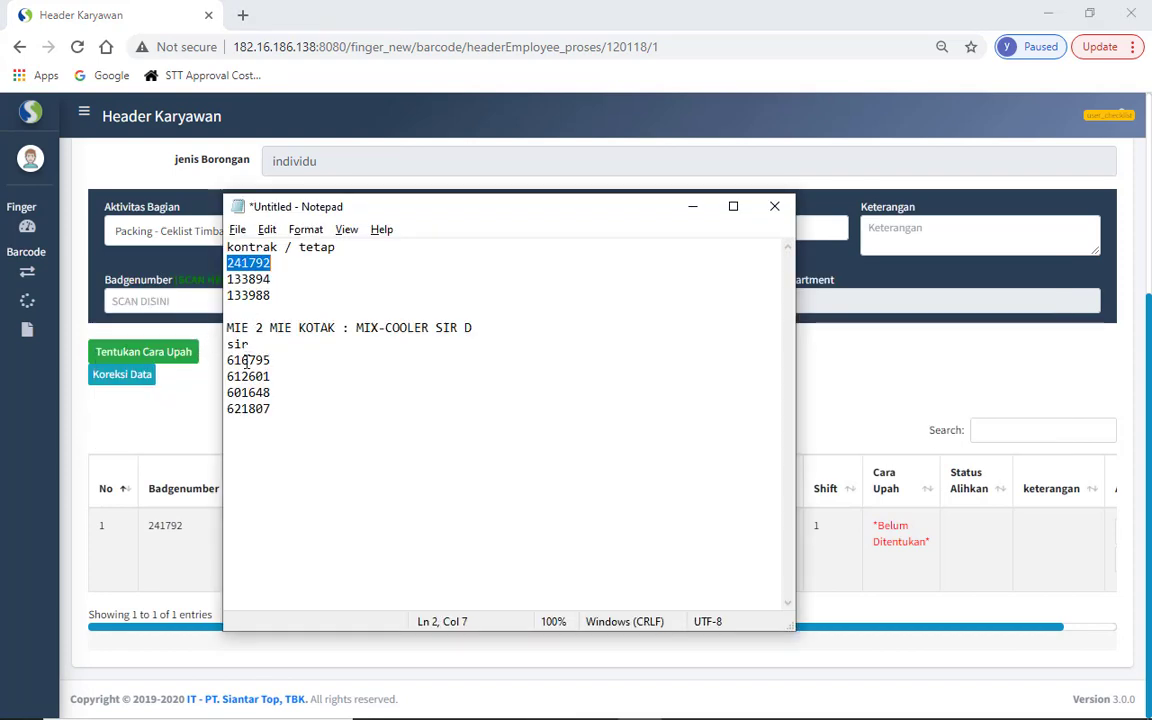
pyautogui.doubleClick(246, 361)
pyautogui.hotkey('ctrl', 'c')
pyautogui.hotkey('alt', 'Tab')
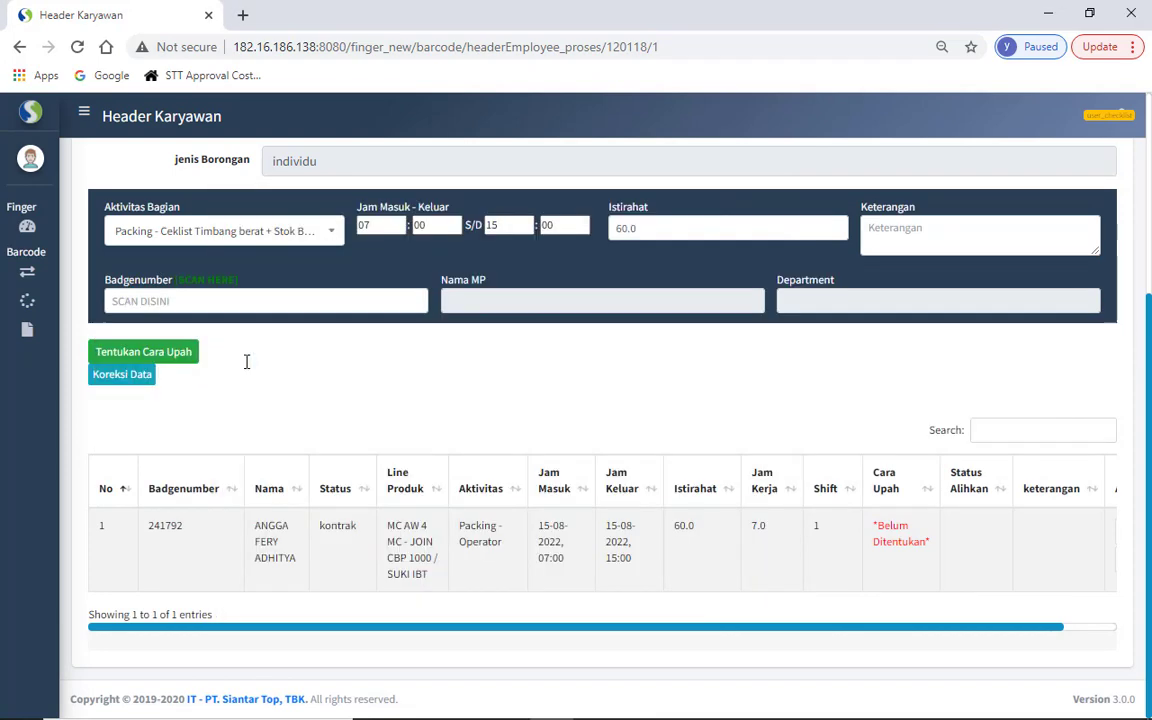
# - Set Istirahat to 30, paste the sir badge to add the employee, and check 7.5 hours
pyautogui.doubleClick(640, 229)
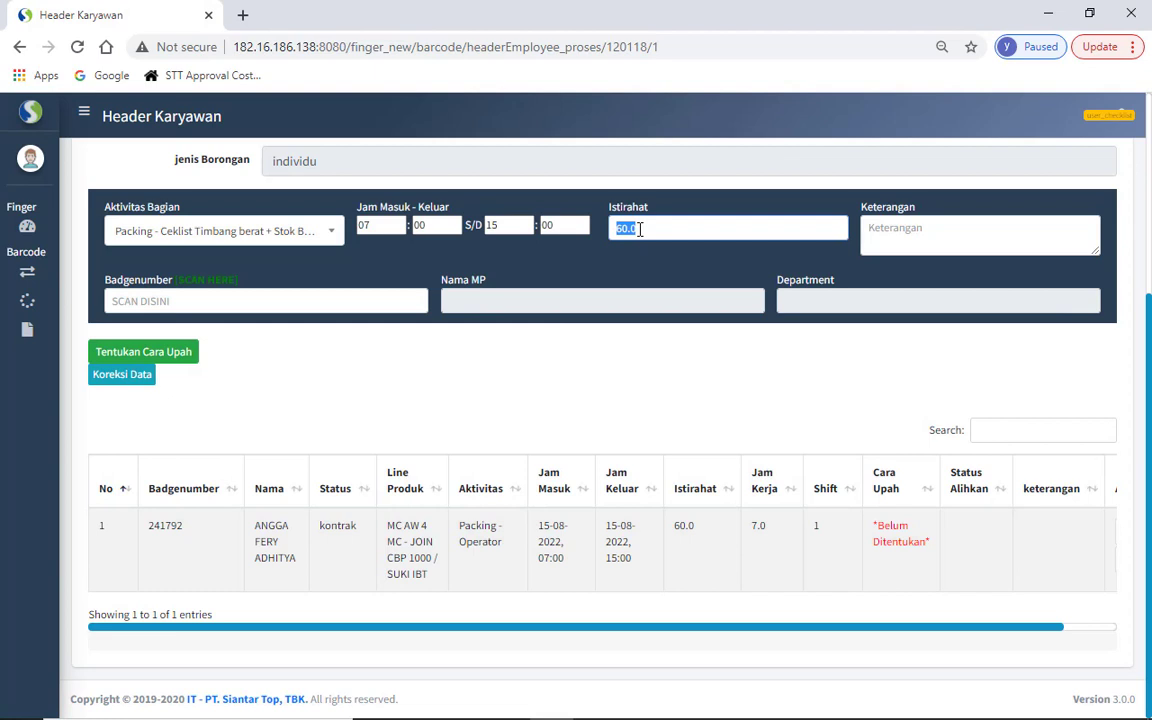
pyautogui.write('30')
pyautogui.click(368, 305)
pyautogui.hotkey('ctrl', 'v')
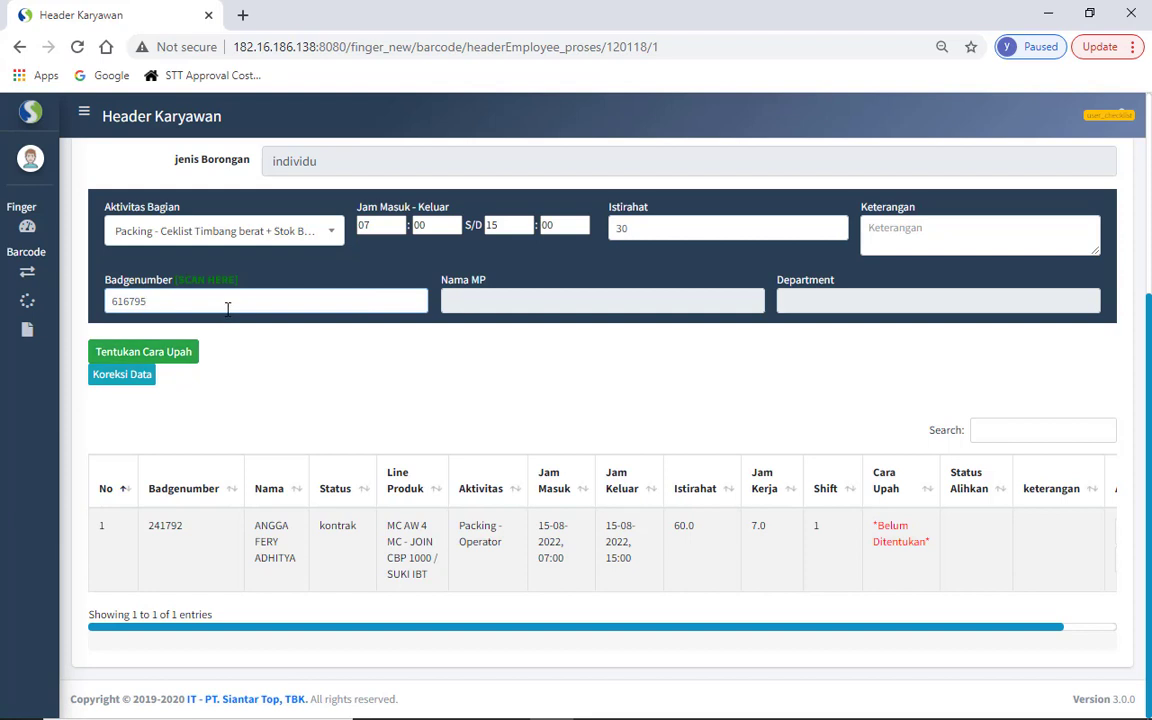
pyautogui.press('Return')
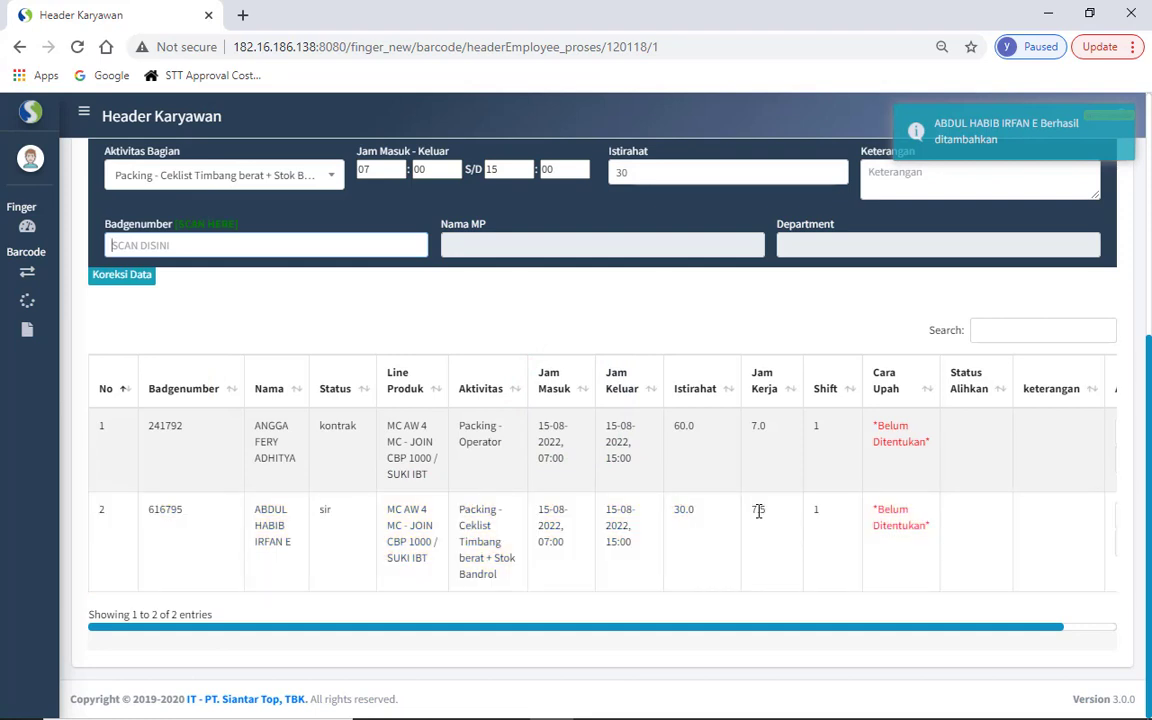
pyautogui.doubleClick(758, 510)
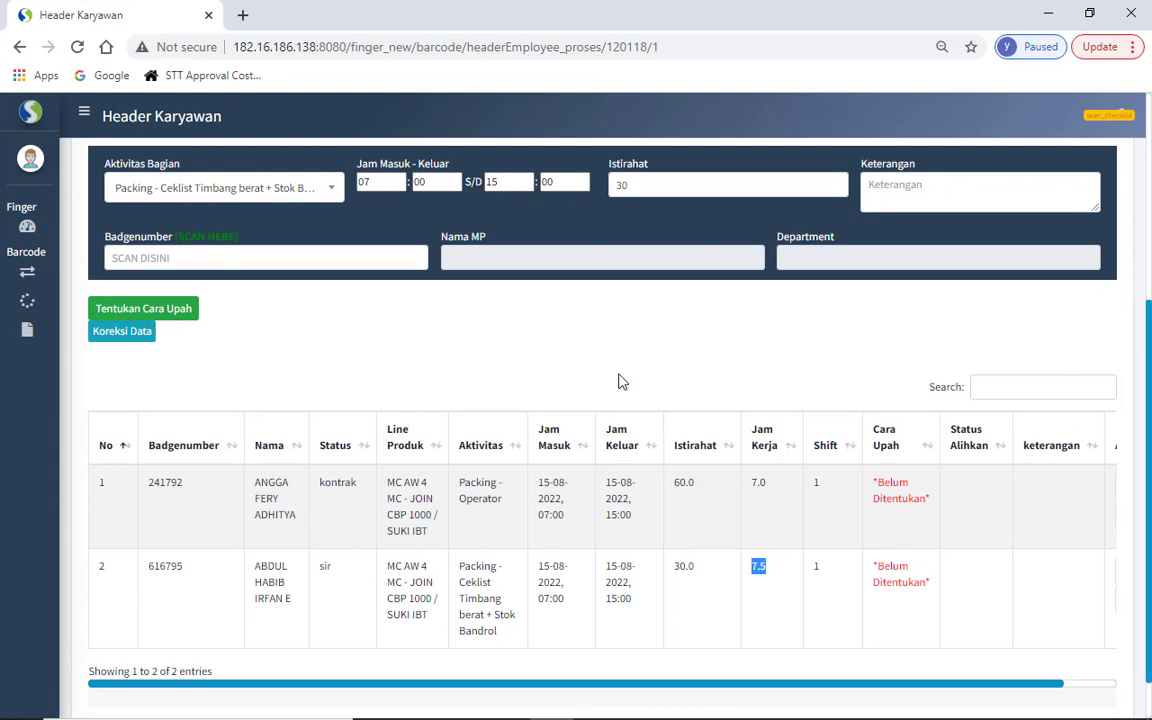
# - Copy the third employee's badge number from the Notepad list
pyautogui.click(619, 374)
pyautogui.hotkey('alt', 'Tab')
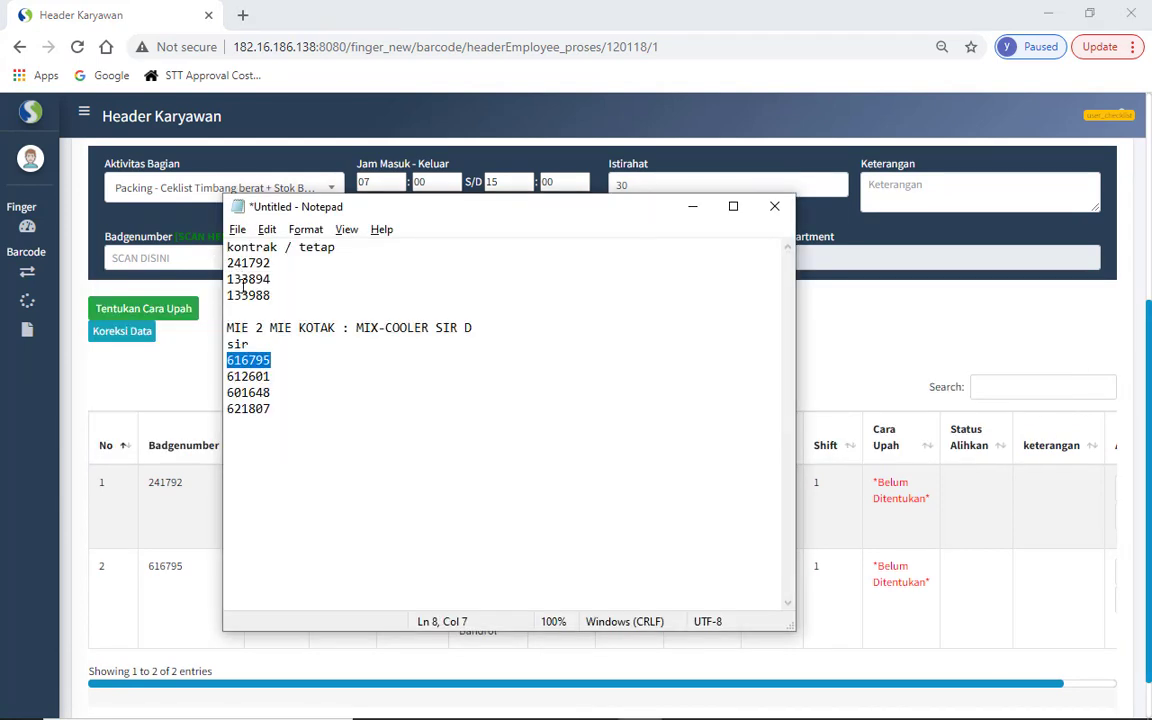
pyautogui.doubleClick(247, 280)
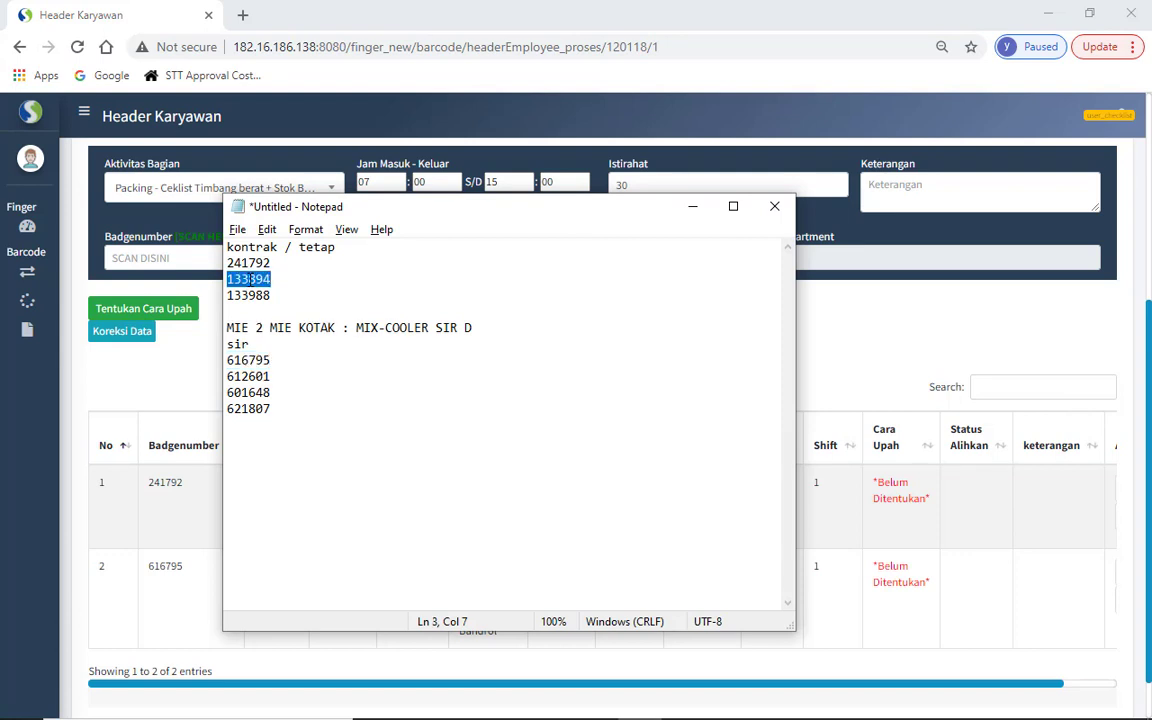
pyautogui.hotkey('alt', 'Tab')
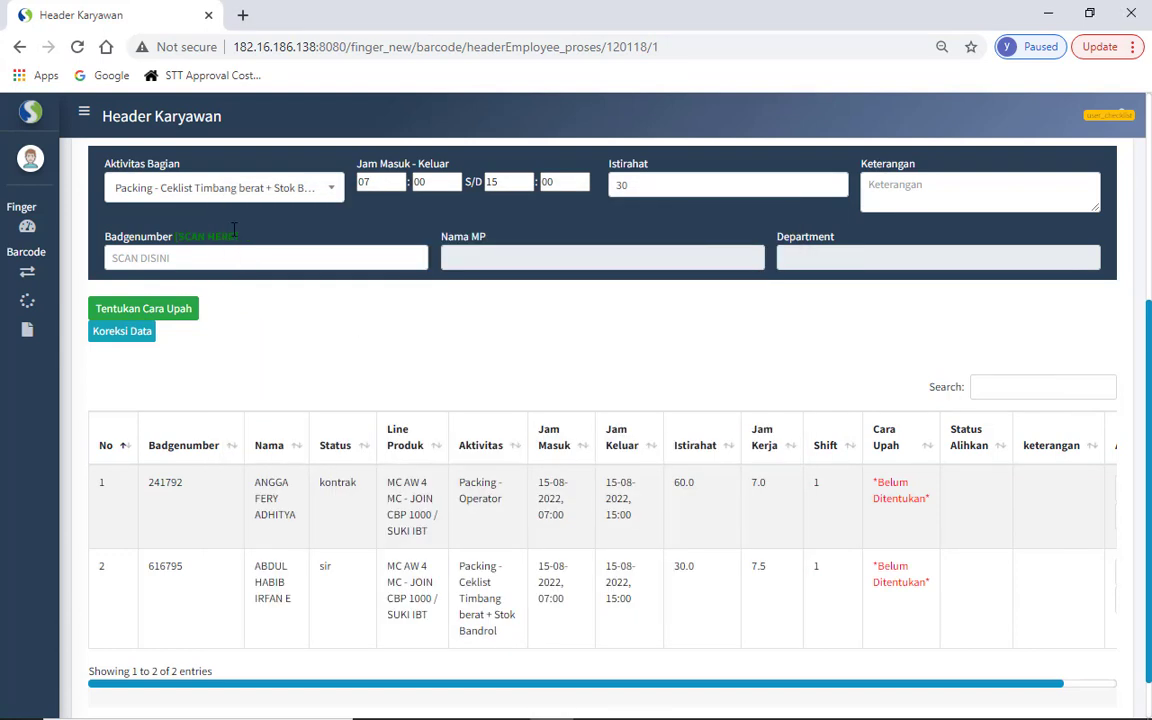
# - Set clock-out hour to 14 and break to 60, then add the contract employee by badge
pyautogui.click(499, 181)
pyautogui.doubleClick(499, 181)
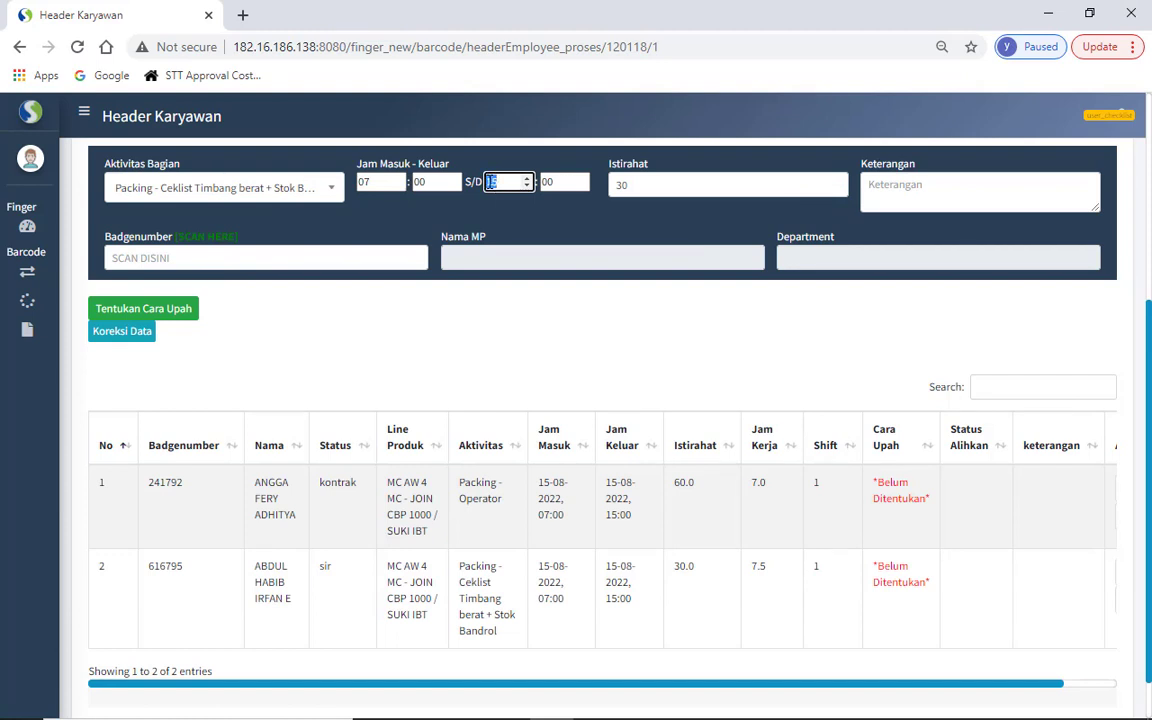
pyautogui.write('14')
pyautogui.doubleClick(621, 185)
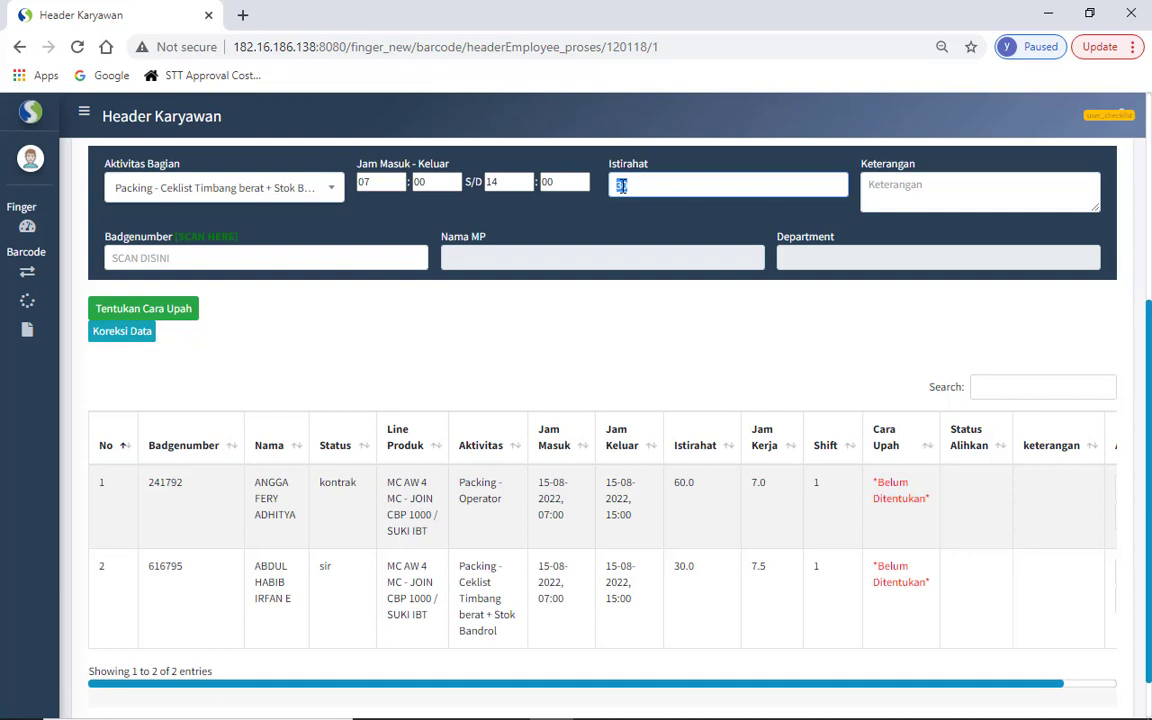
pyautogui.write('60')
pyautogui.click(335, 257)
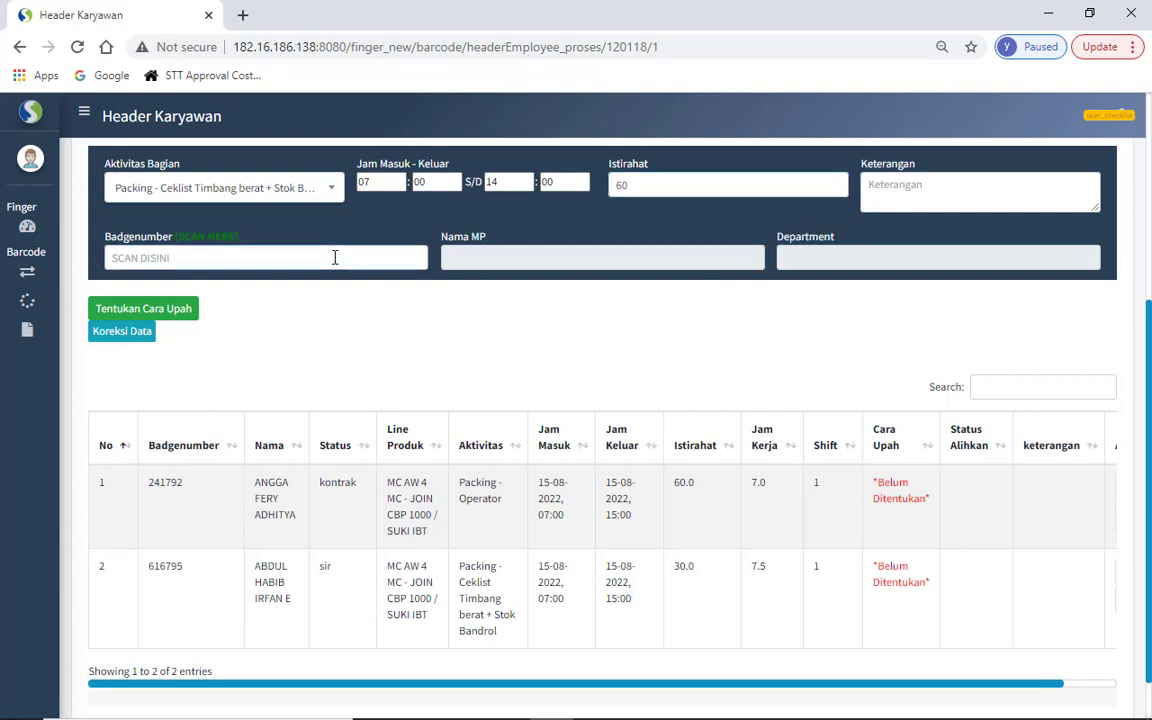
pyautogui.press('Return')
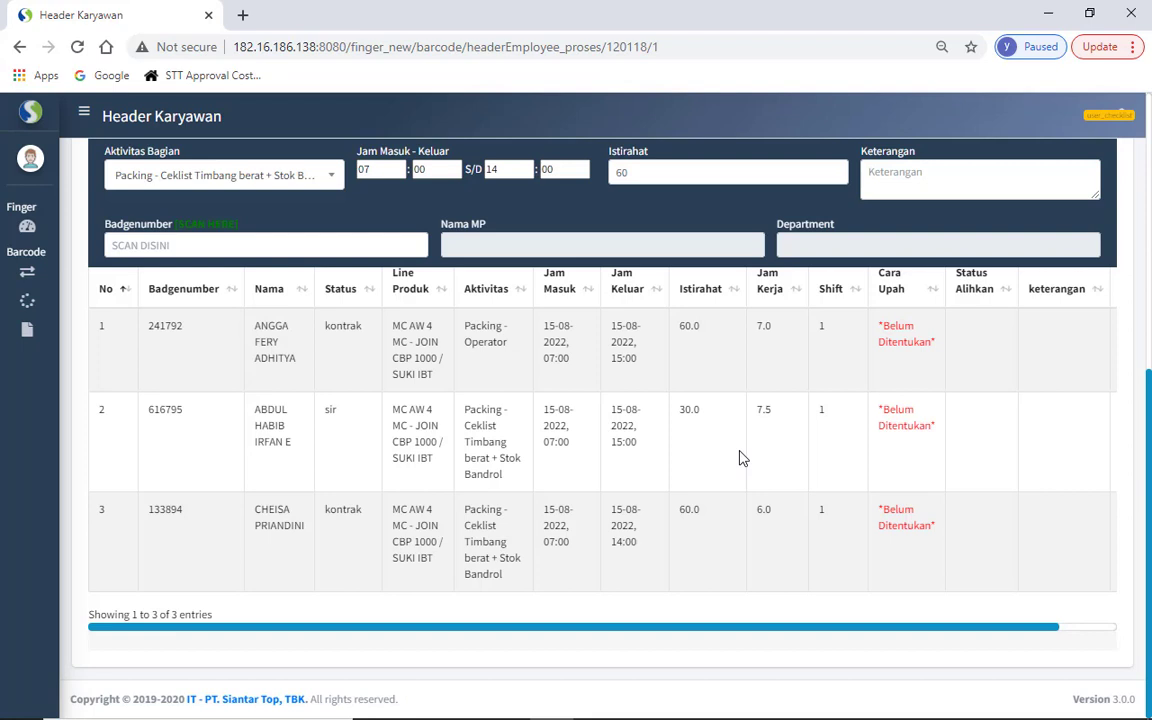
pyautogui.moveTo(1149, 464); pyautogui.dragTo(1149, 308)
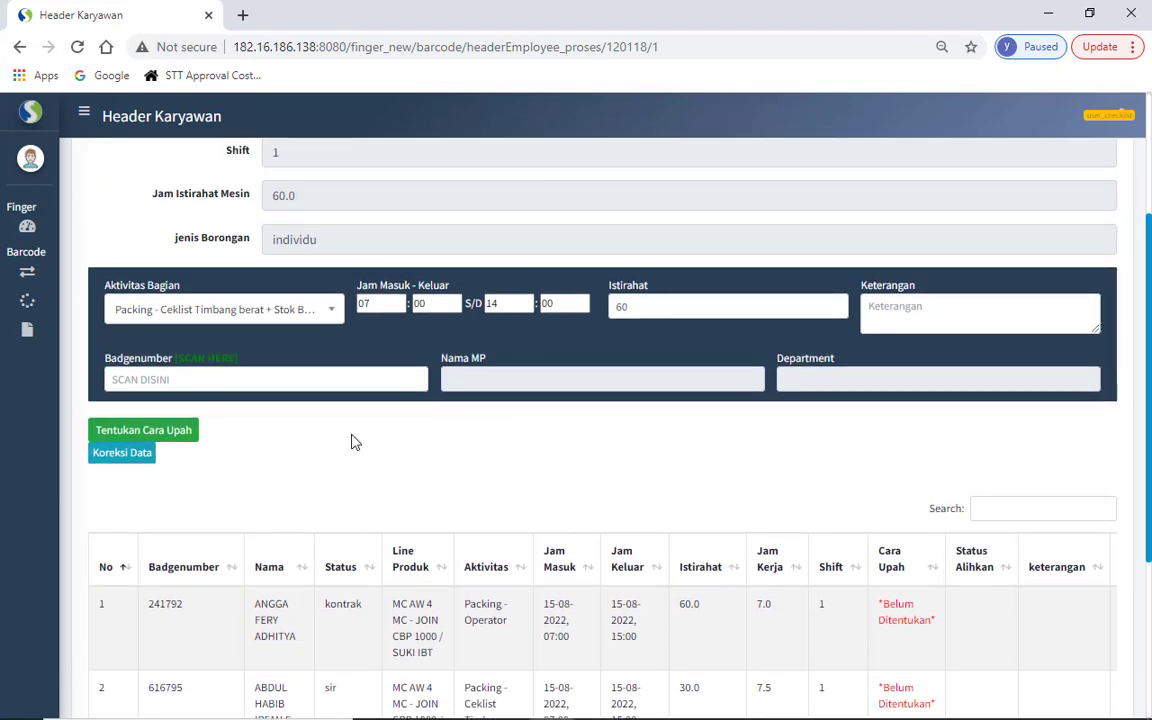
# - In Tentukan Cara Upah, assign borongan to employees 1 and 2 and save
pyautogui.click(197, 438)
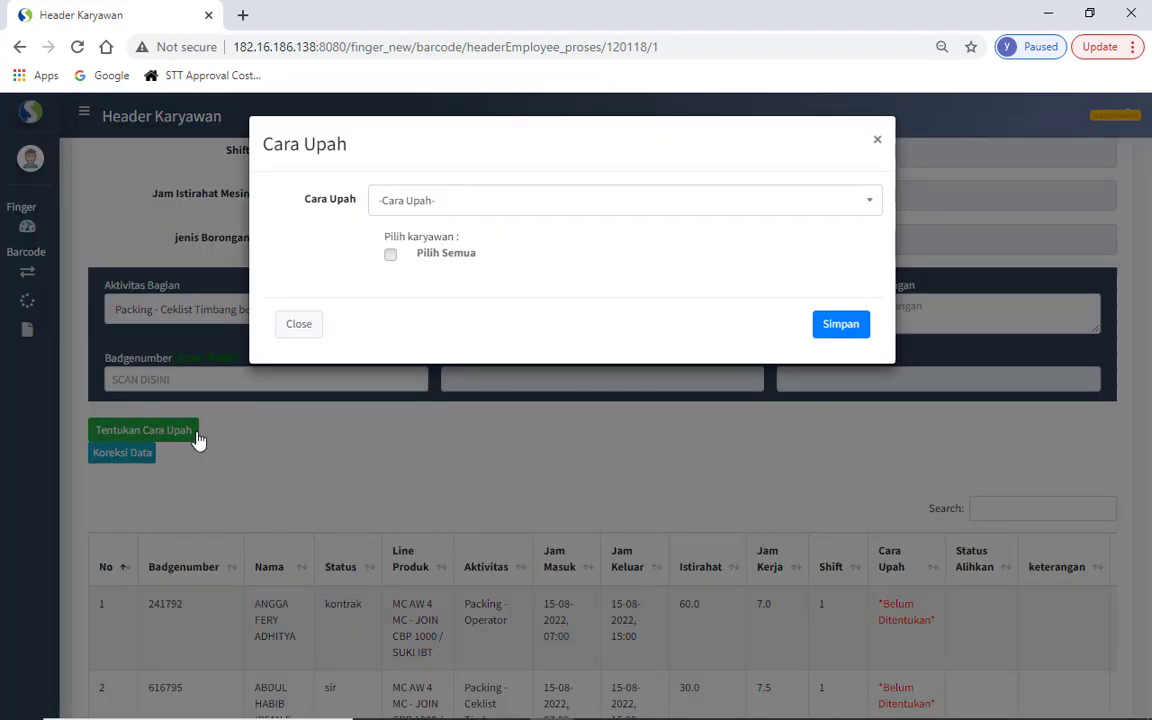
pyautogui.click(441, 210)
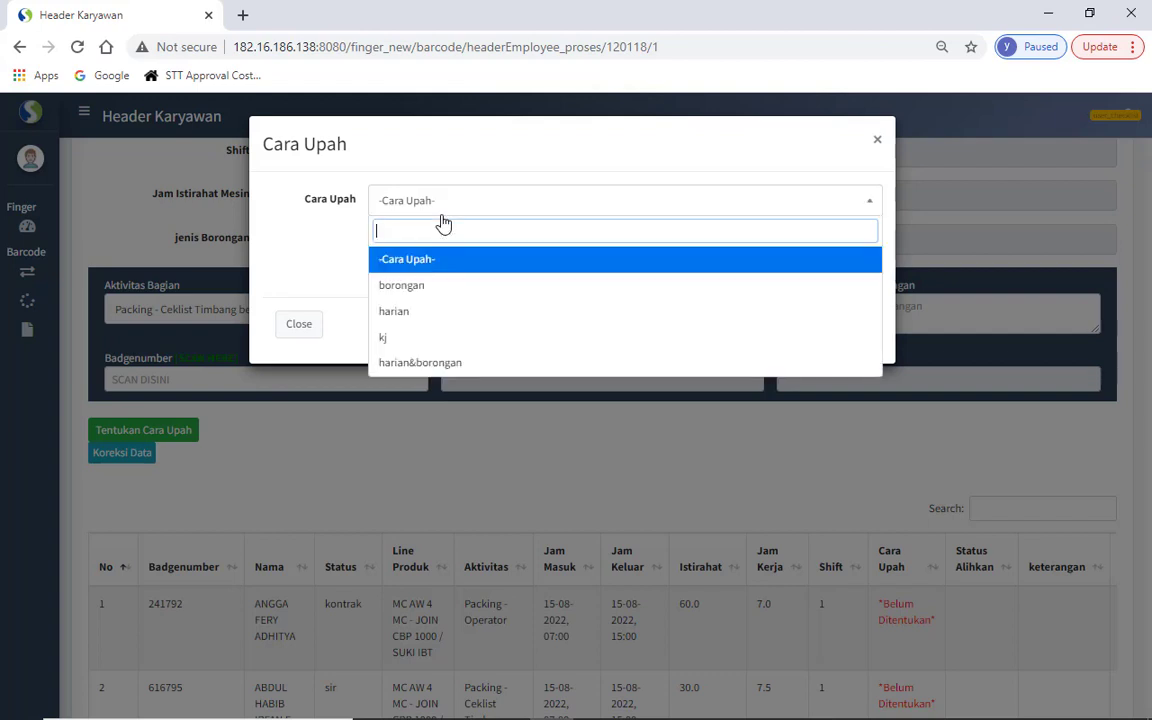
pyautogui.click(432, 286)
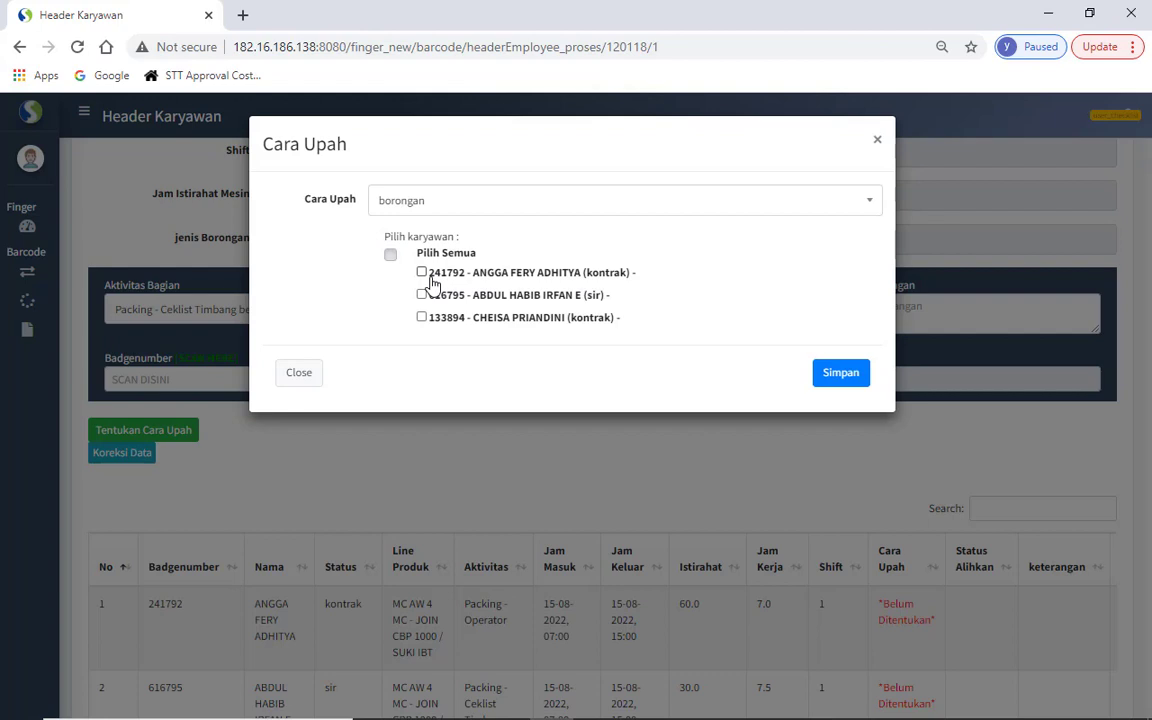
pyautogui.click(457, 195)
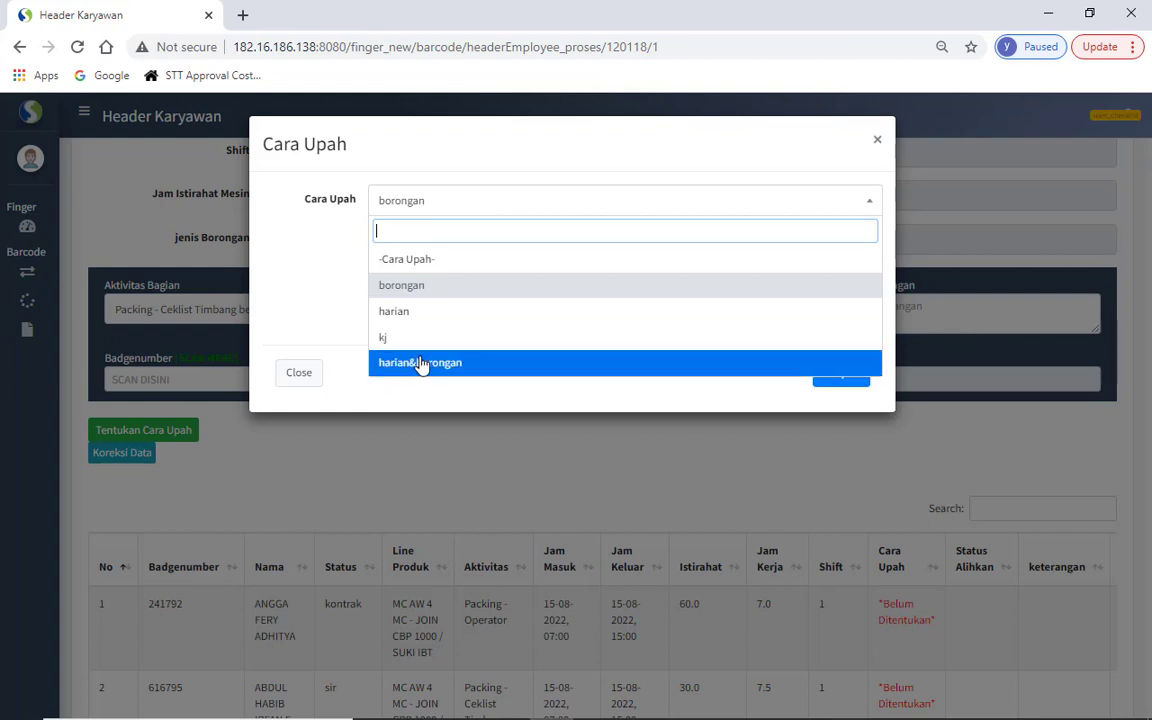
pyautogui.click(376, 285)
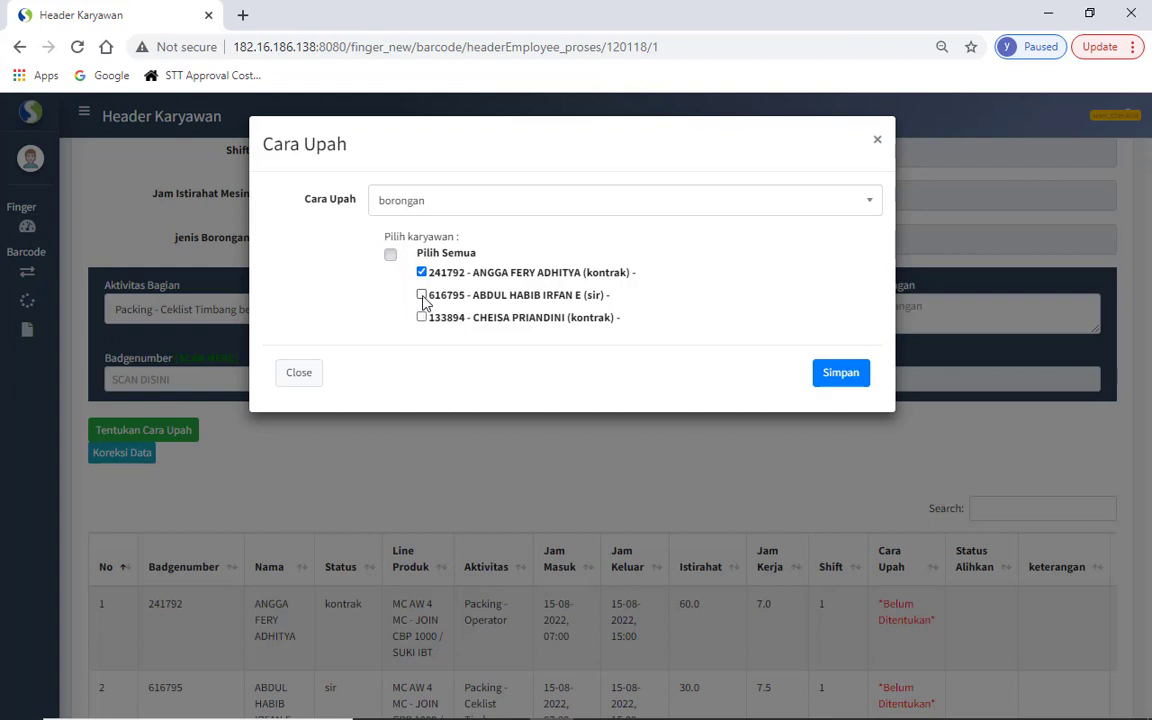
pyautogui.click(421, 297)
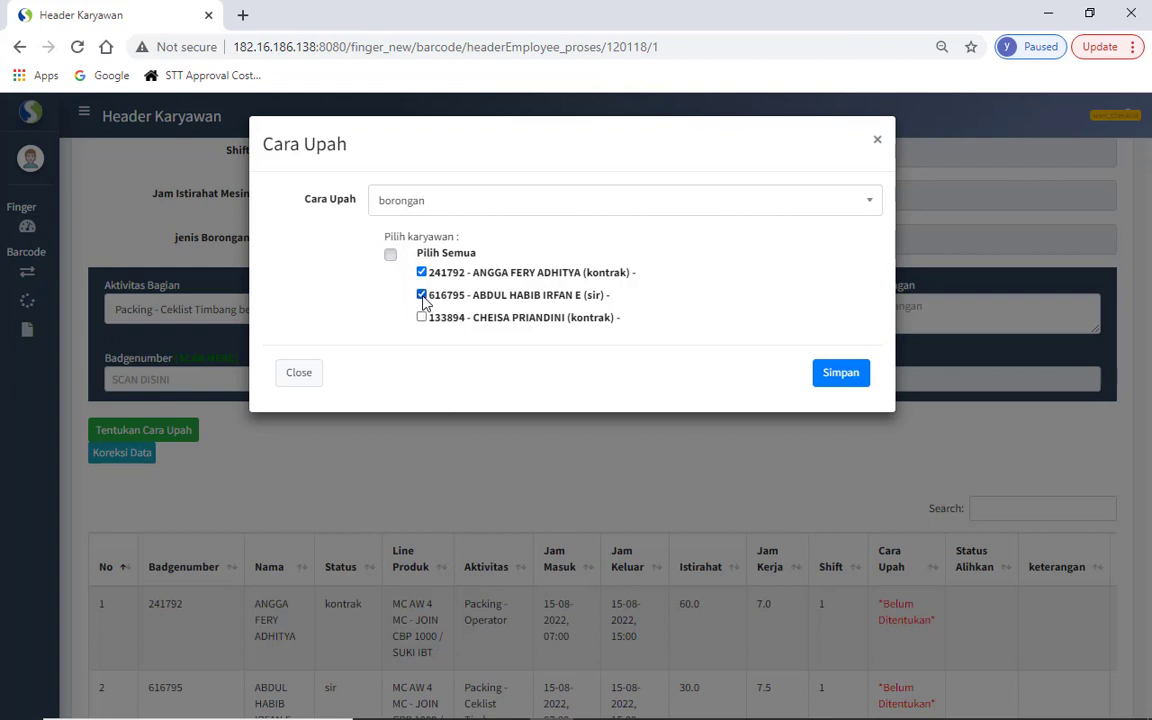
pyautogui.click(846, 382)
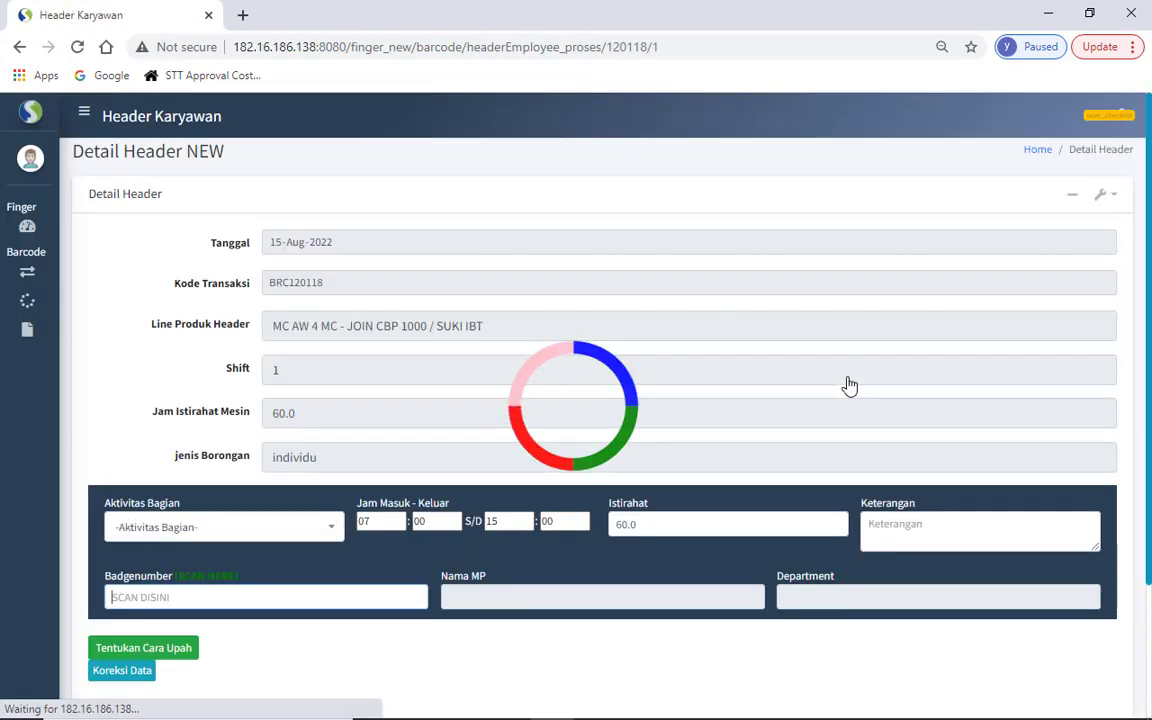
# - In Tentukan Cara Upah, assign harian to the remaining contract employee and save
pyautogui.moveTo(1148, 518); pyautogui.dragTo(1147, 536)
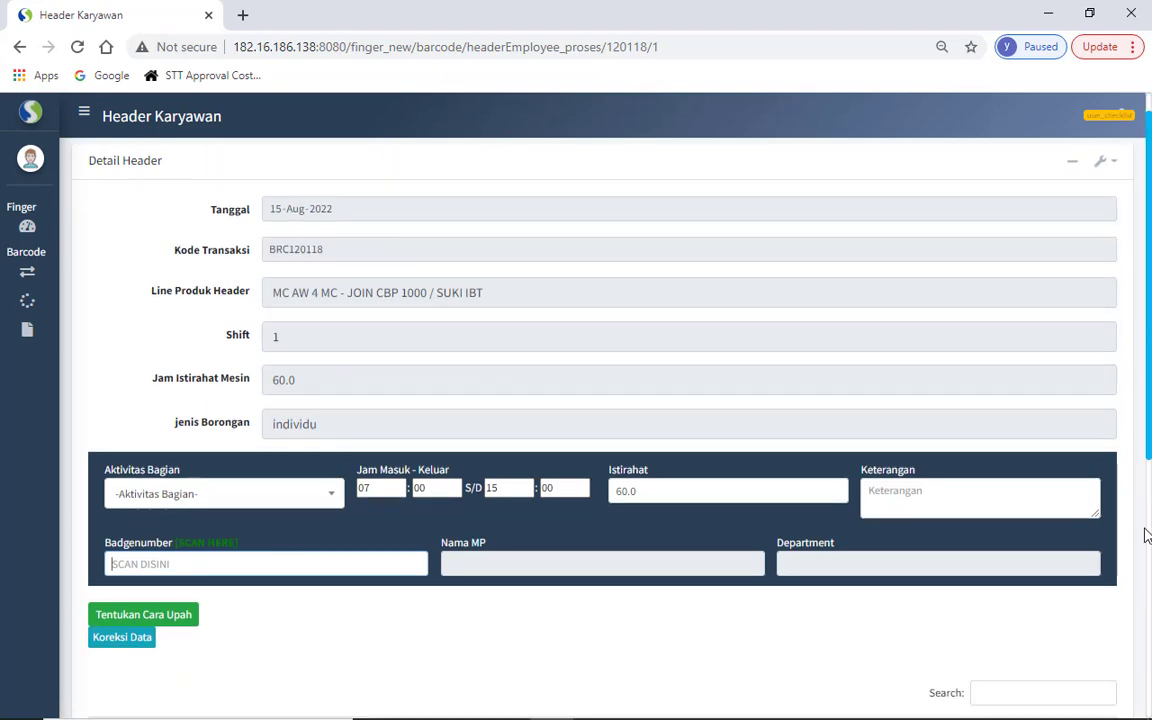
pyautogui.scroll(-3, 1147, 536)
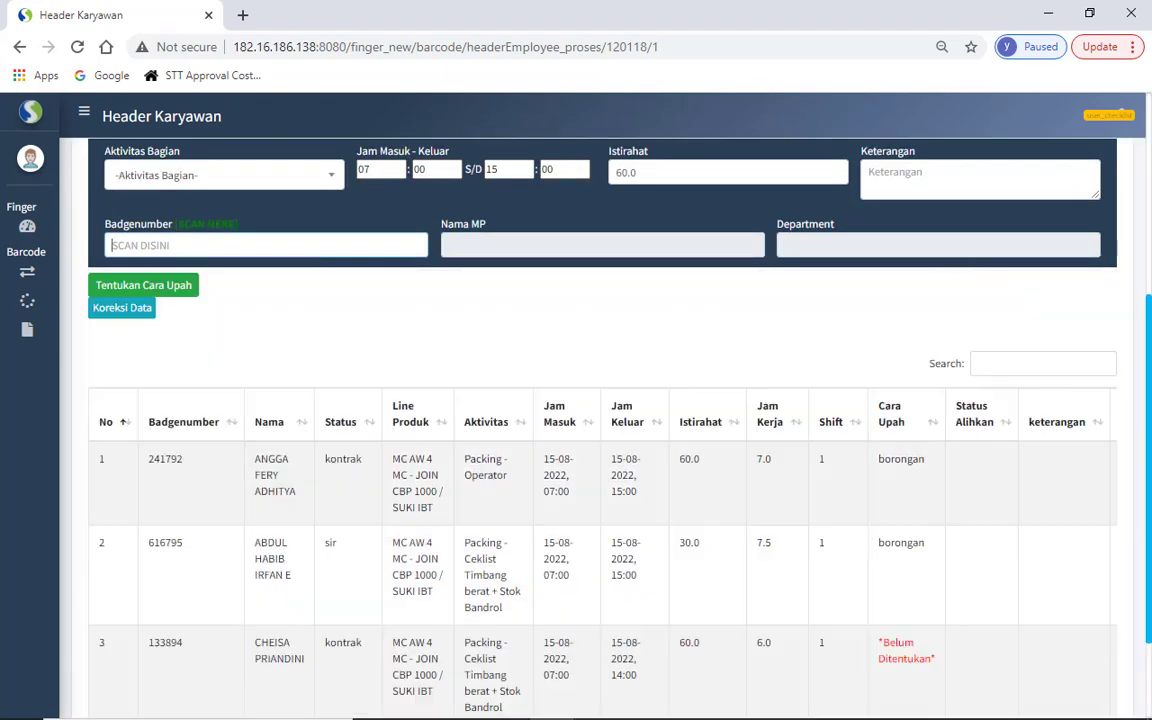
pyautogui.scroll(1, 810, 448)
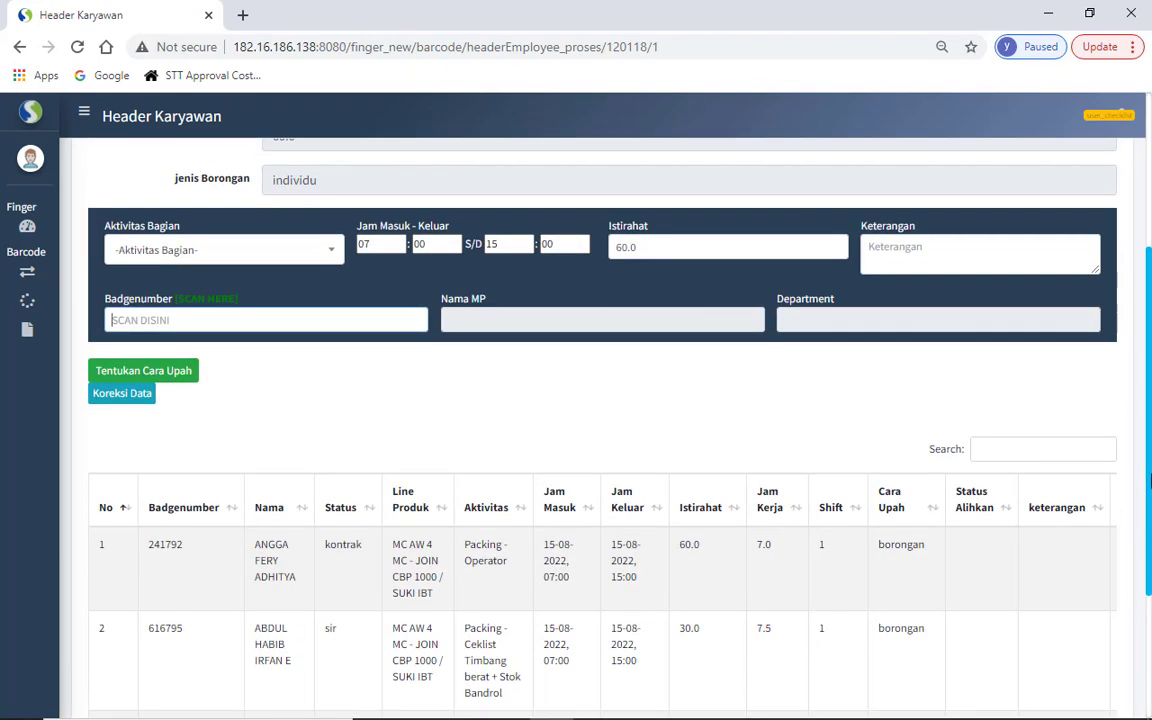
pyautogui.click(167, 371)
pyautogui.click(395, 207)
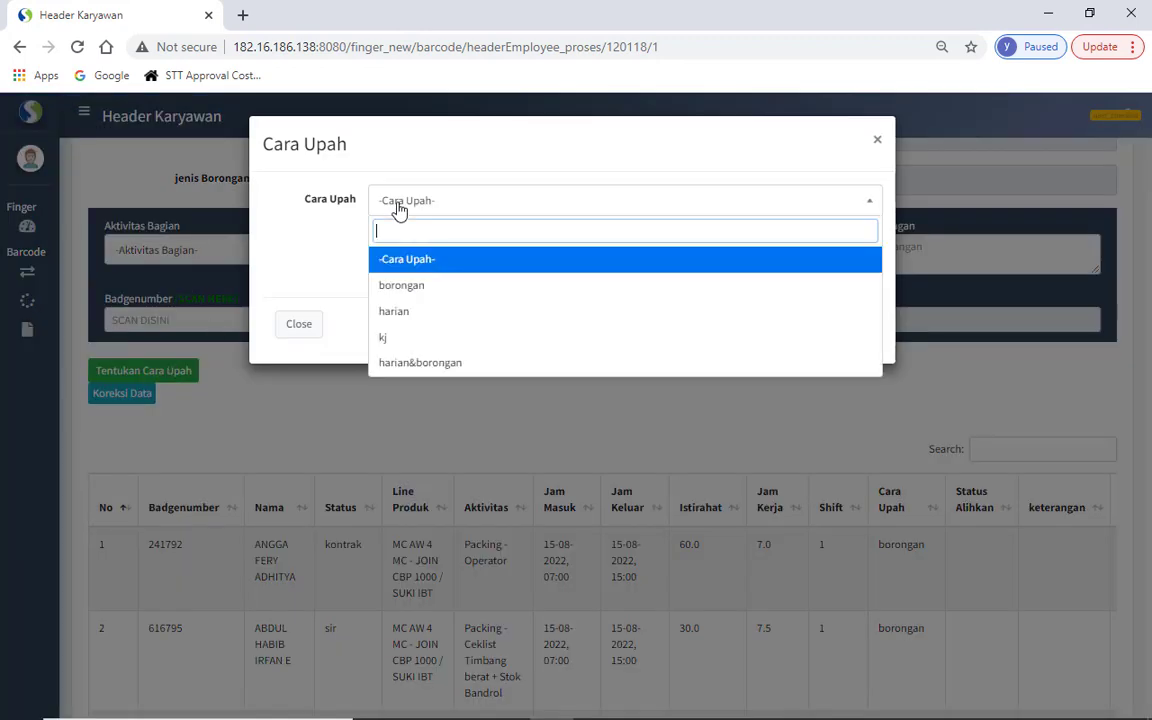
pyautogui.click(400, 320)
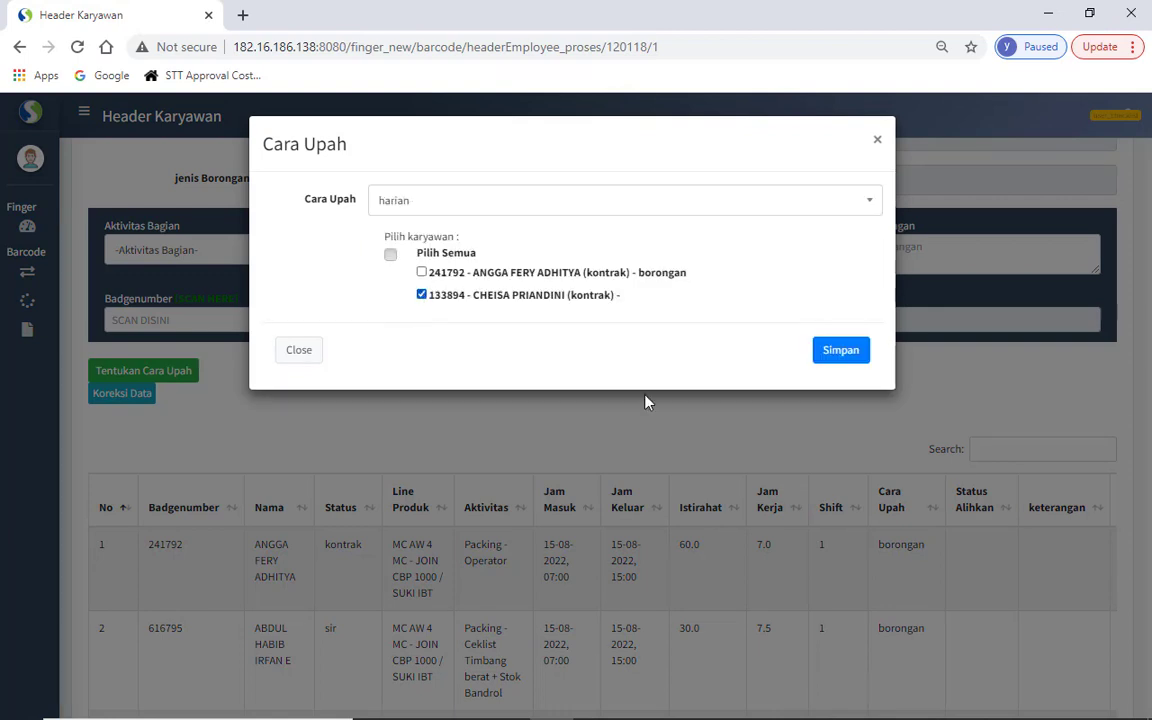
pyautogui.click(839, 351)
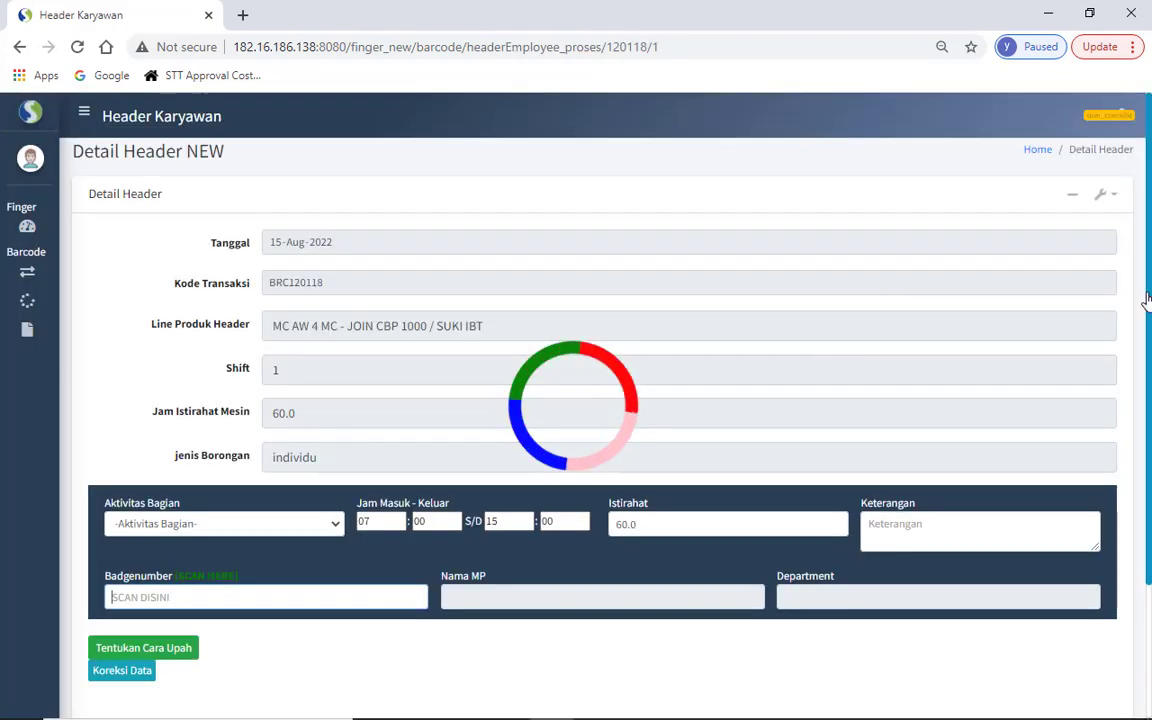
# - Copy the next employee's badge number from the Notepad list
pyautogui.scroll(-3, 1148, 480)
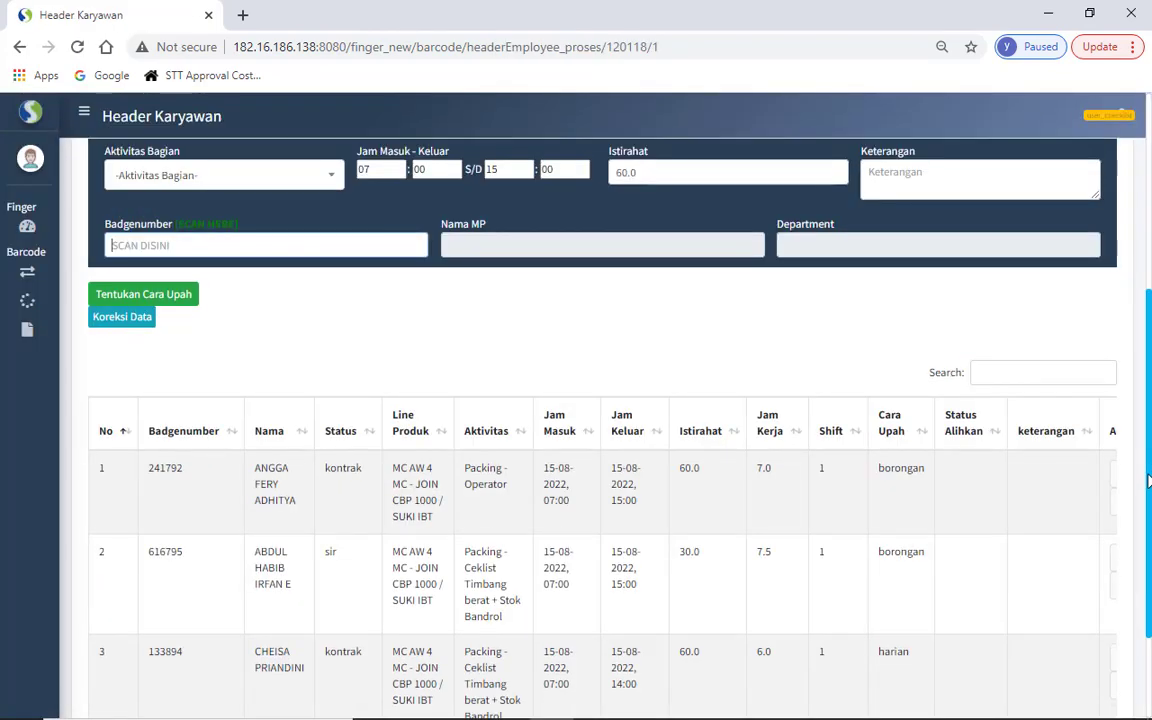
pyautogui.hotkey('alt', 'Tab')
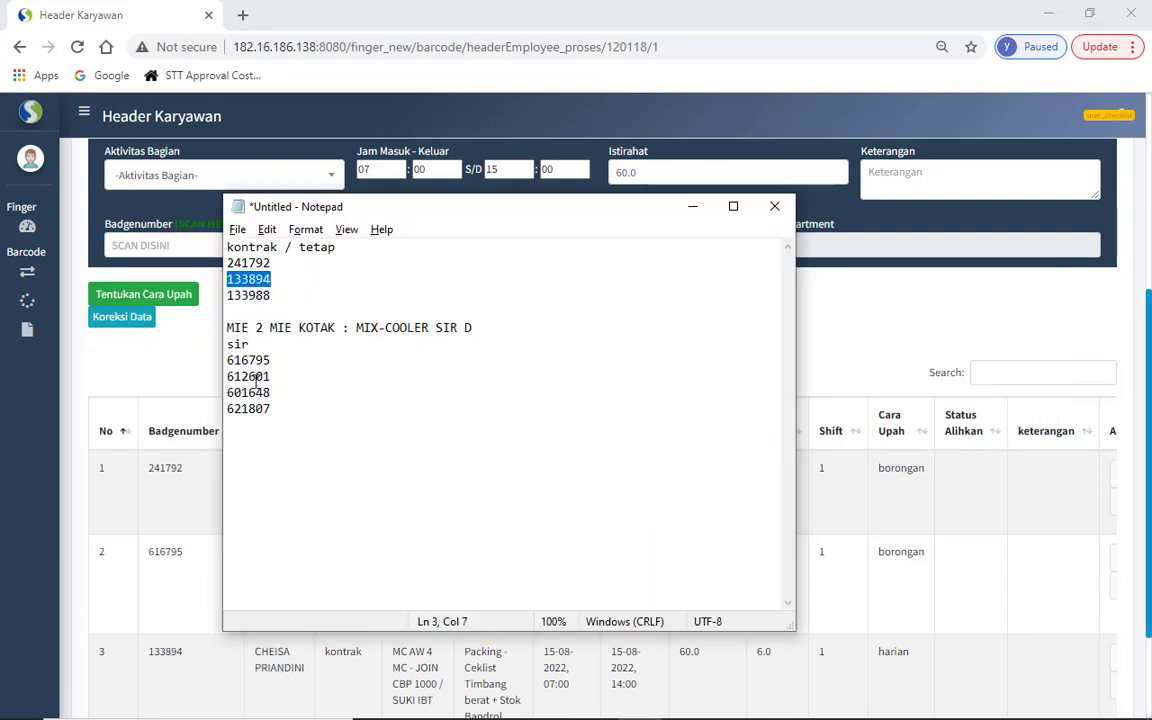
pyautogui.doubleClick(257, 380)
pyautogui.hotkey('ctrl', 'c')
pyautogui.hotkey('alt', 'Tab')
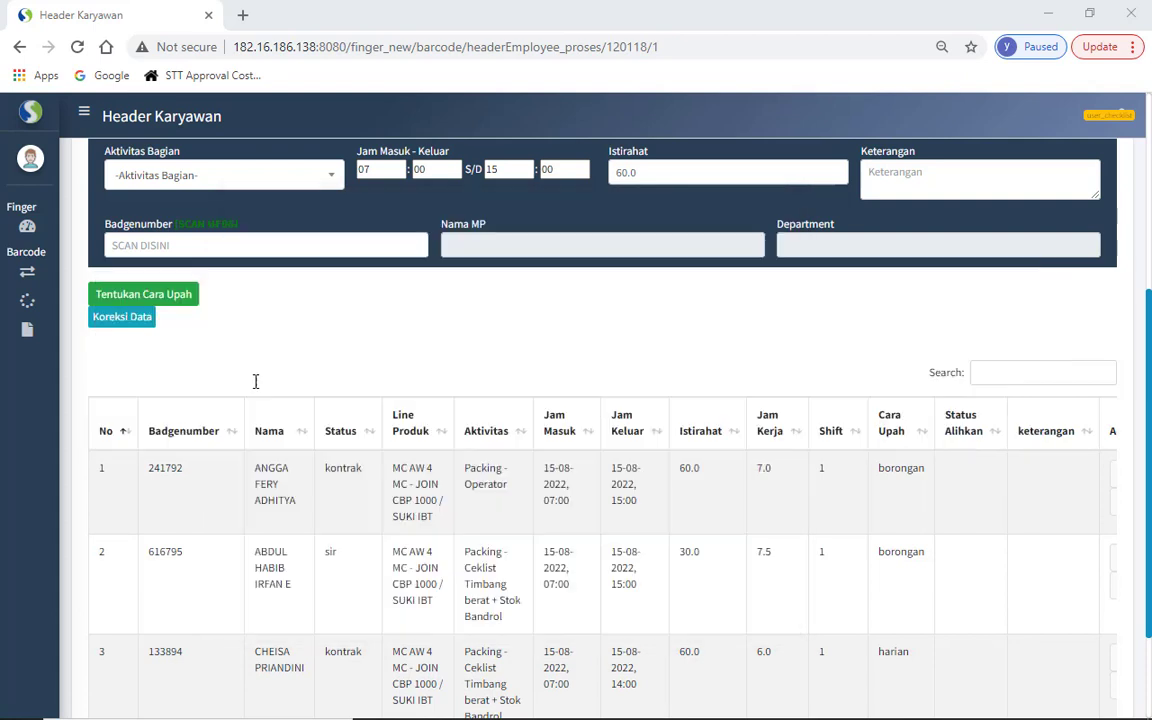
# - Add that badge as the fourth employee under Packing - Ceklist Controll Ball (Mutu) + papan monitoring
pyautogui.click(239, 175)
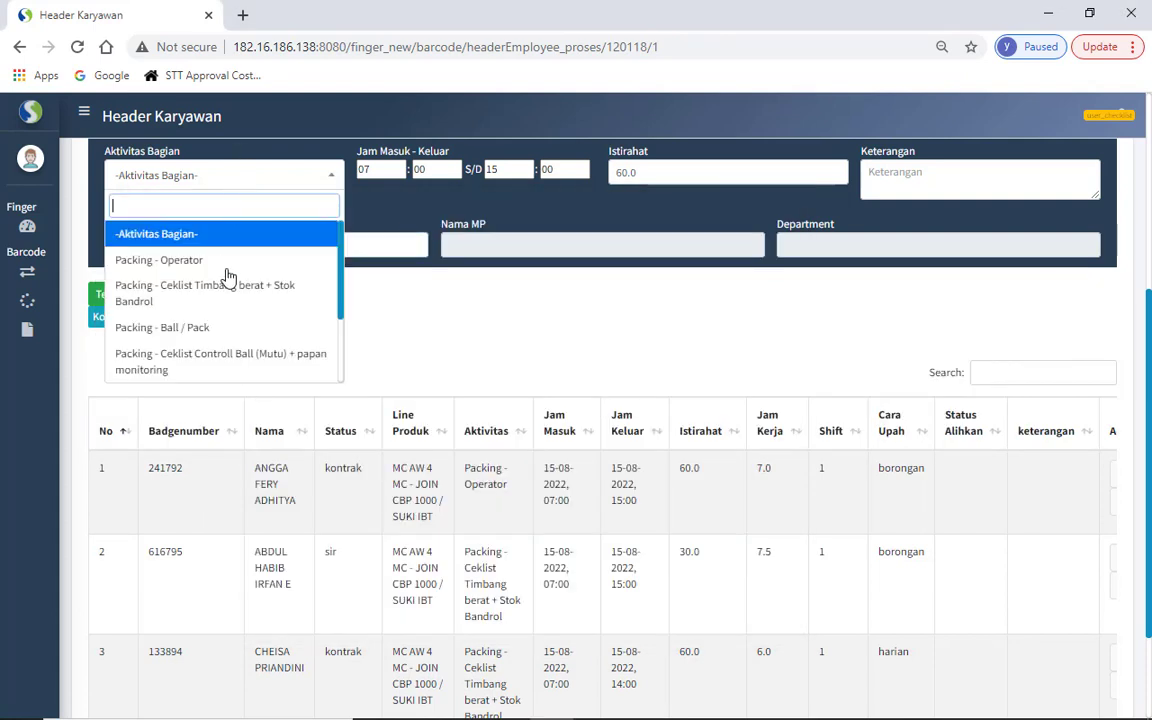
pyautogui.click(195, 328)
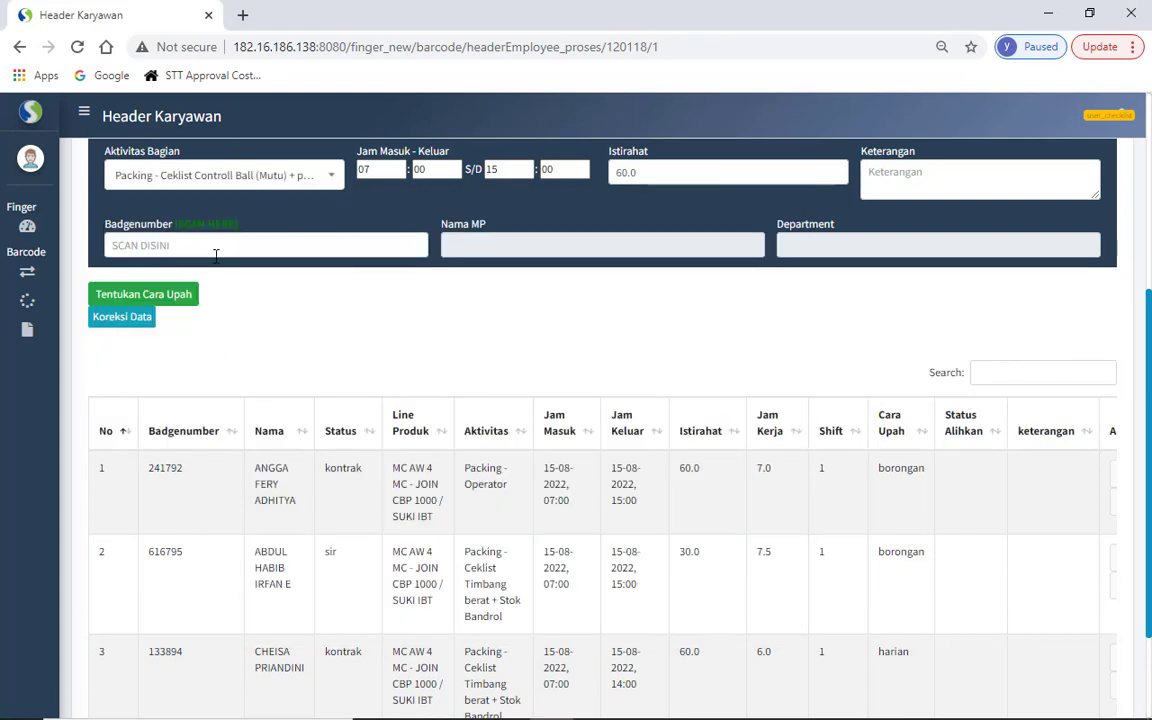
pyautogui.click(216, 250)
pyautogui.hotkey('ctrl', 'v')
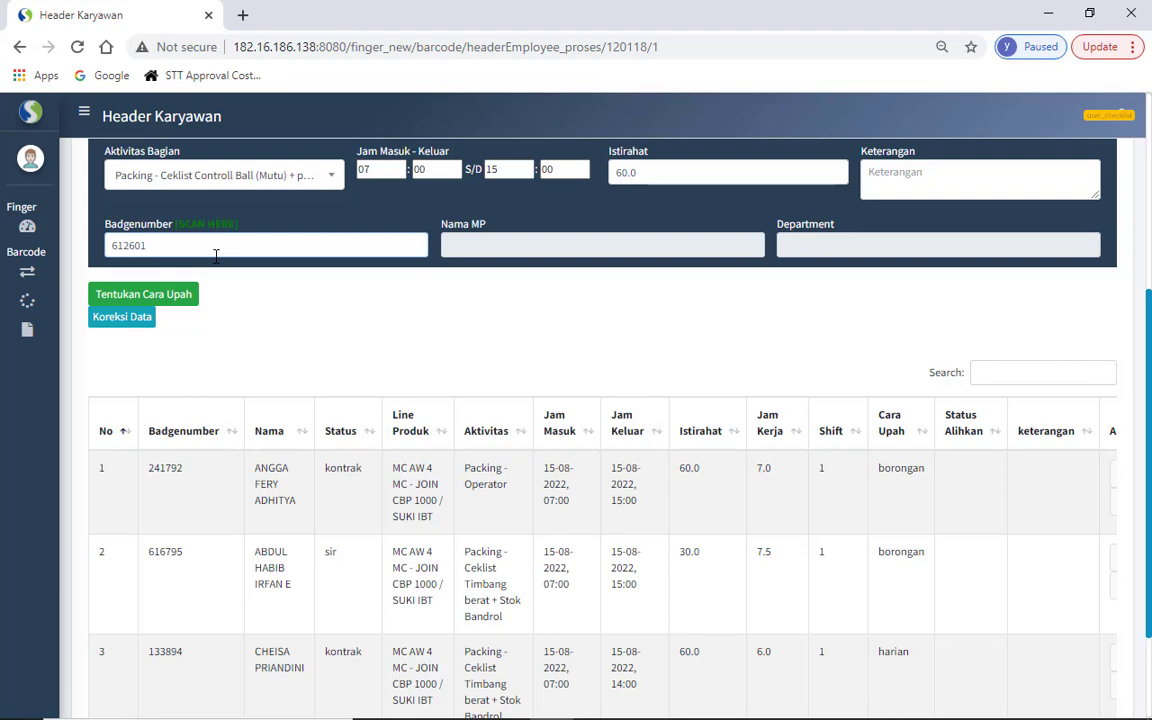
pyautogui.press('Return')
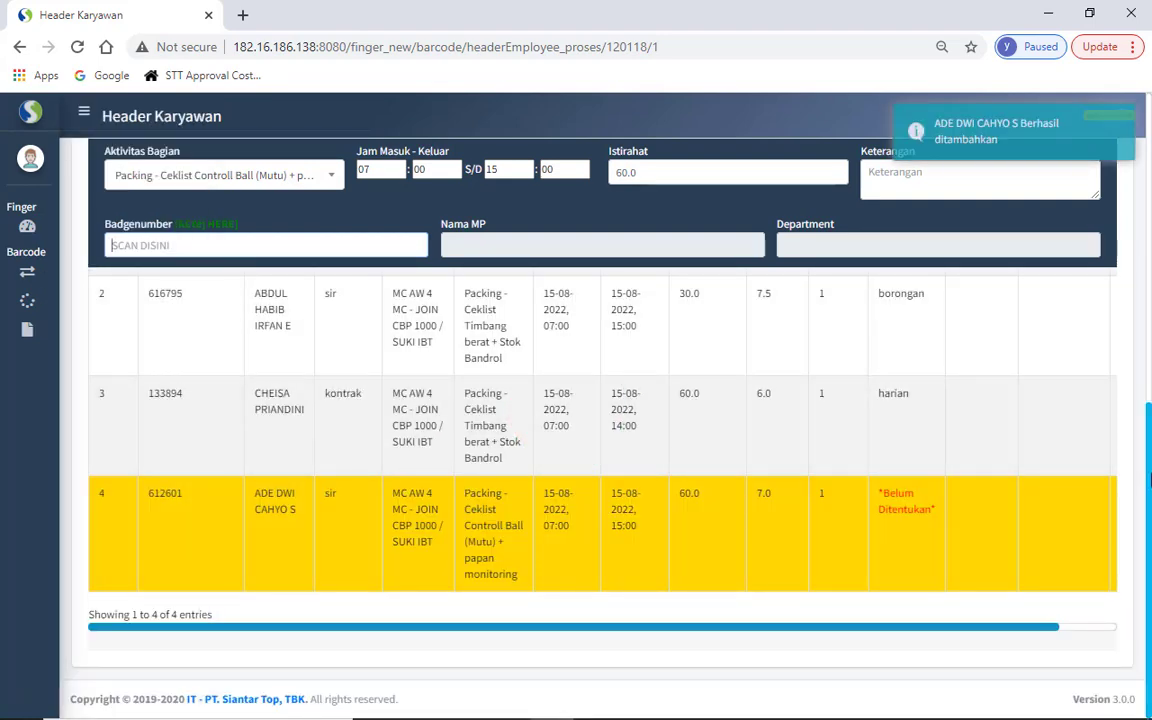
pyautogui.scroll(3, 350, 300)
# - Give the remaining fourth employee the kj wage method in the Cara Upah dialog and save
pyautogui.click(185, 302)
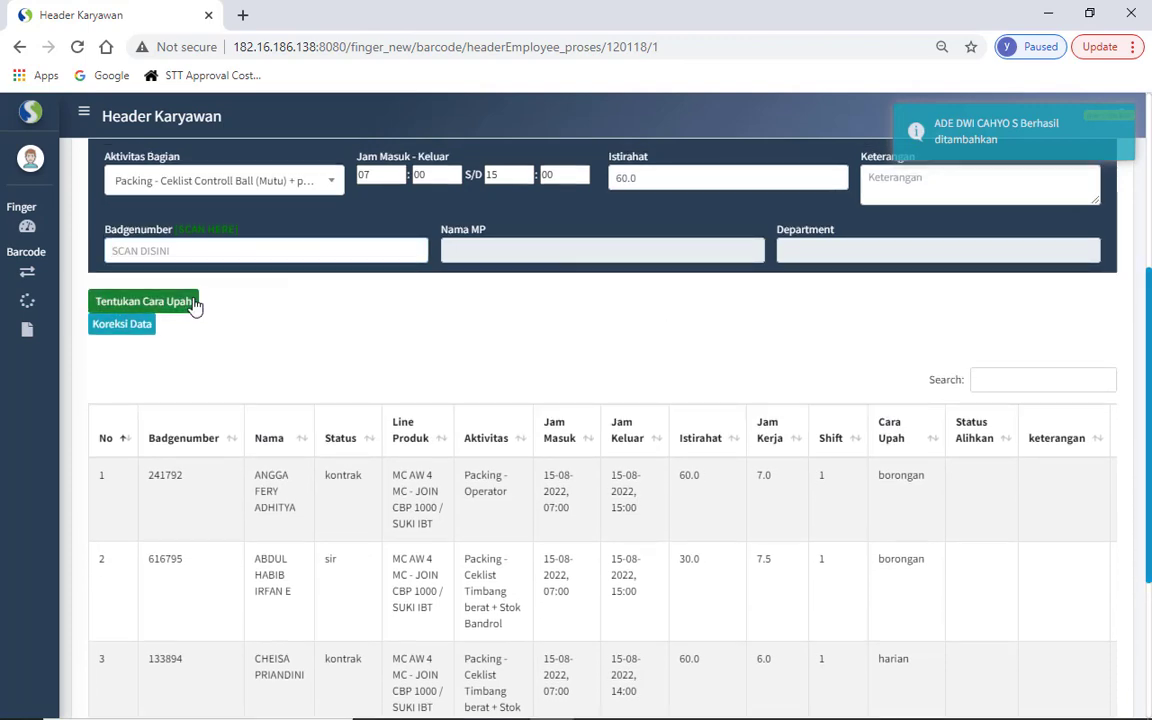
pyautogui.click(440, 211)
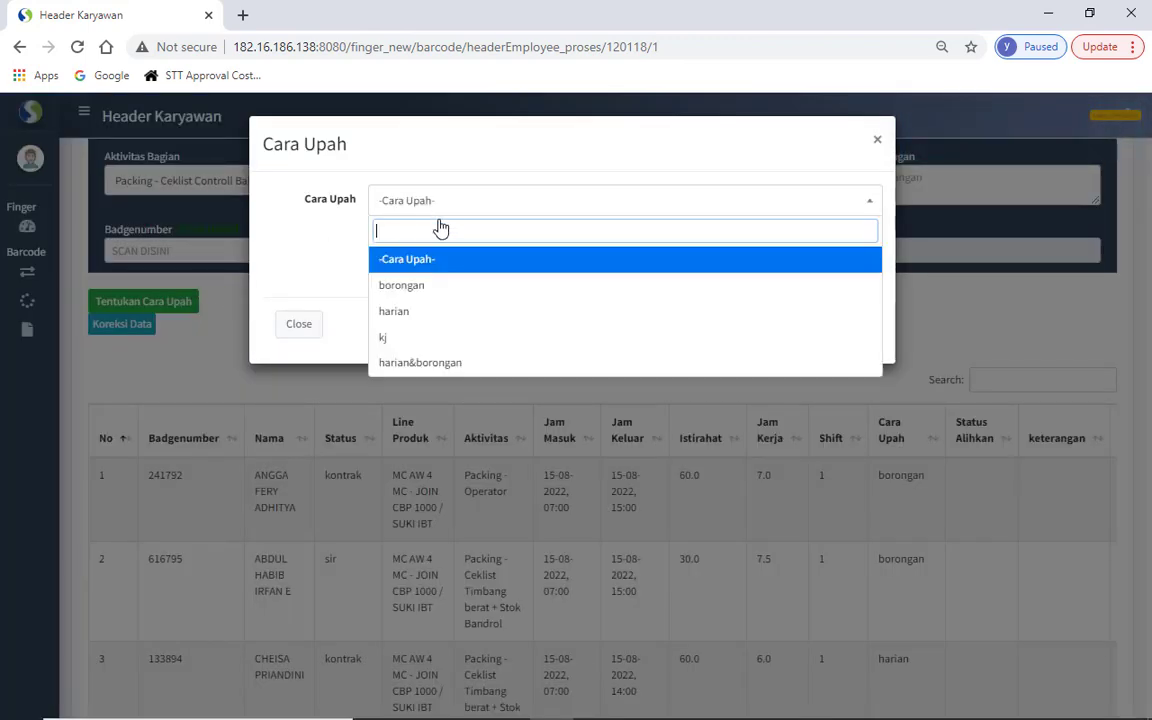
pyautogui.click(417, 342)
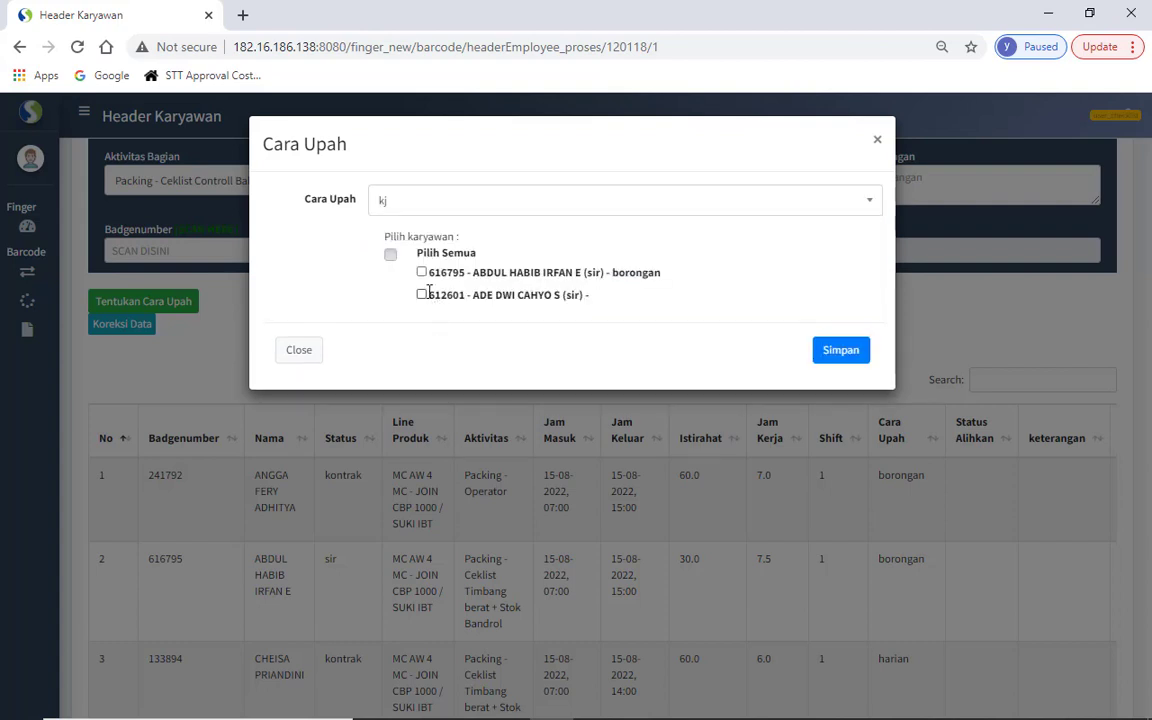
pyautogui.click(422, 294)
pyautogui.click(825, 355)
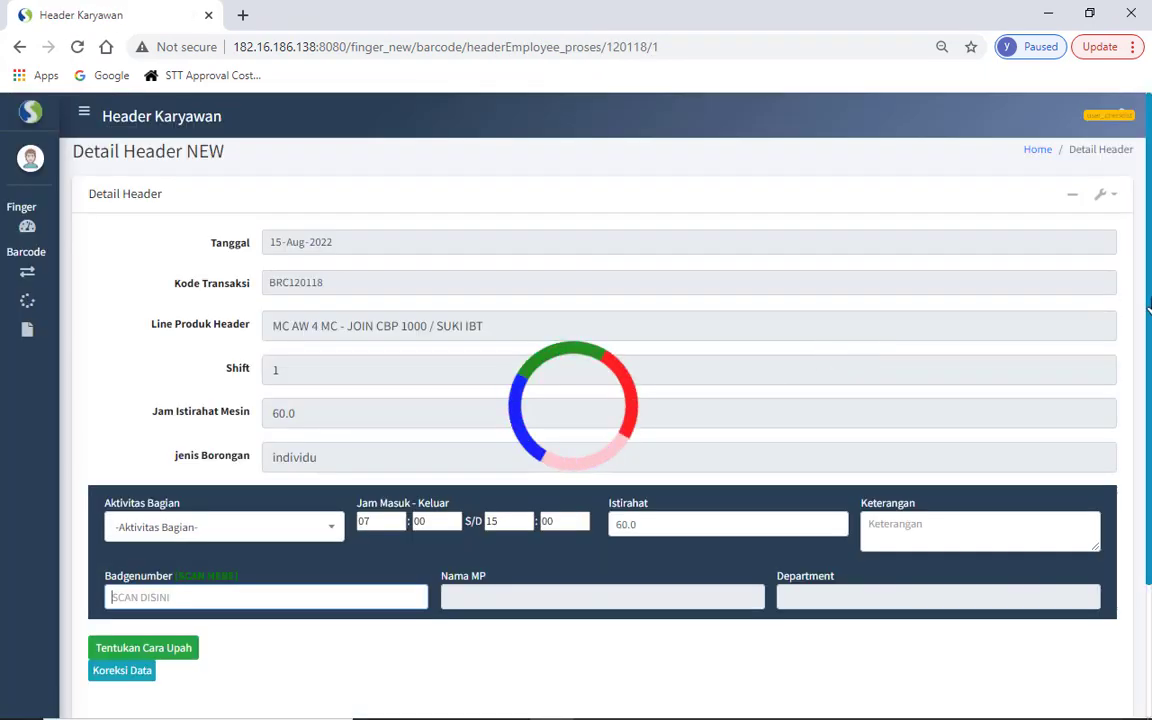
pyautogui.scroll(-4, 1137, 521)
pyautogui.scroll(-1, 1137, 521)
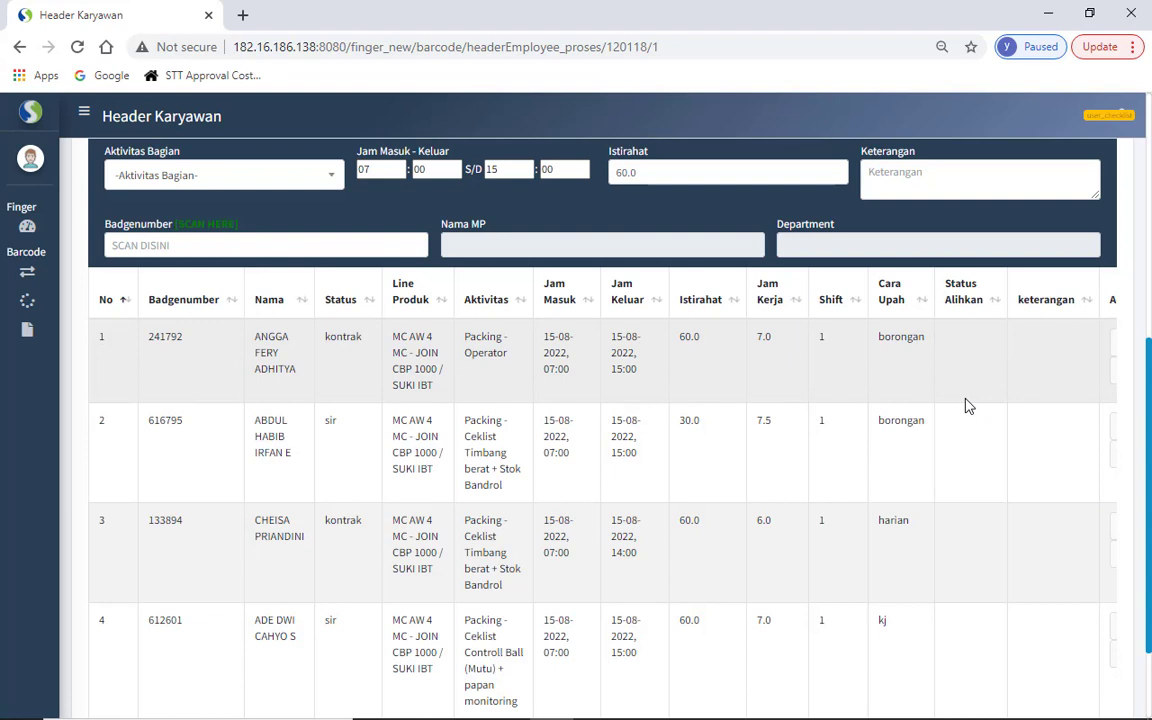
pyautogui.hscroll(1, 968, 405)
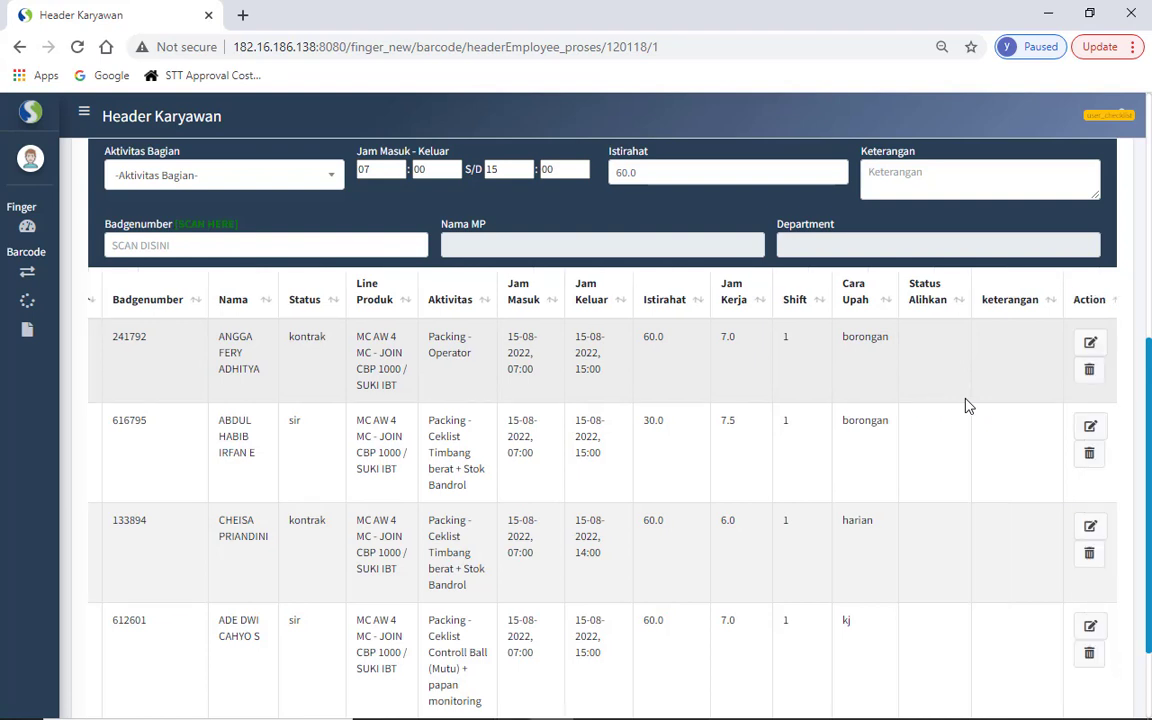
pyautogui.hscroll(1, 968, 405)
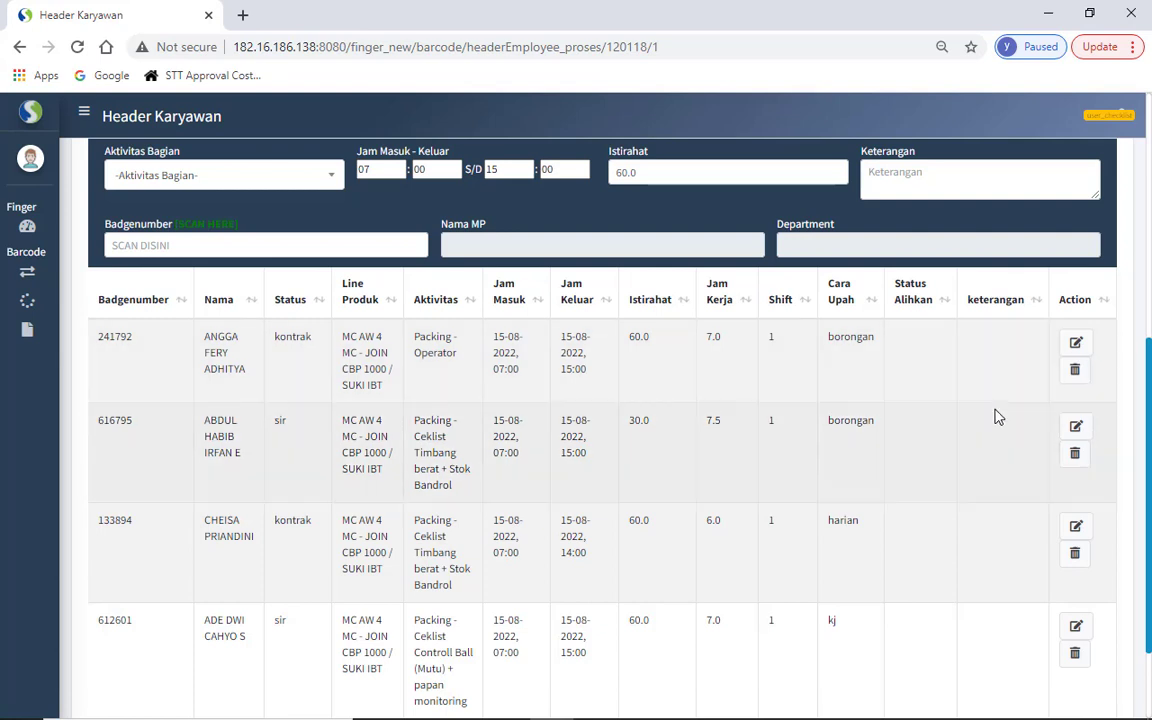
pyautogui.click(1076, 344)
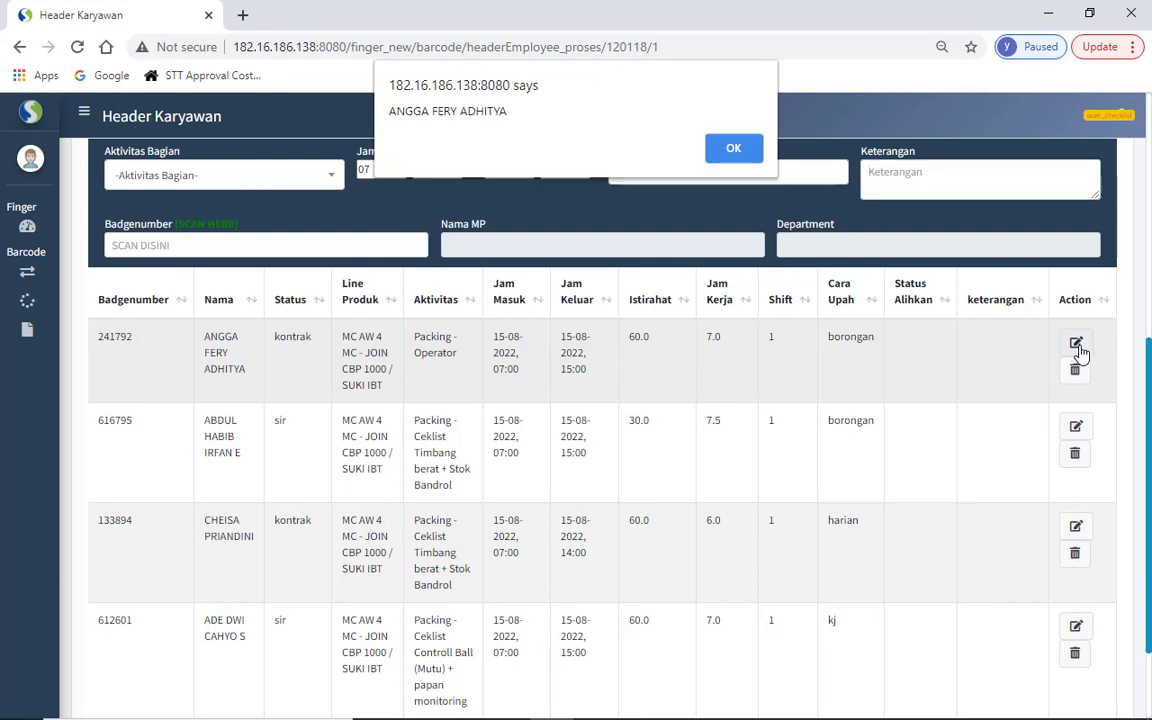
pyautogui.click(742, 148)
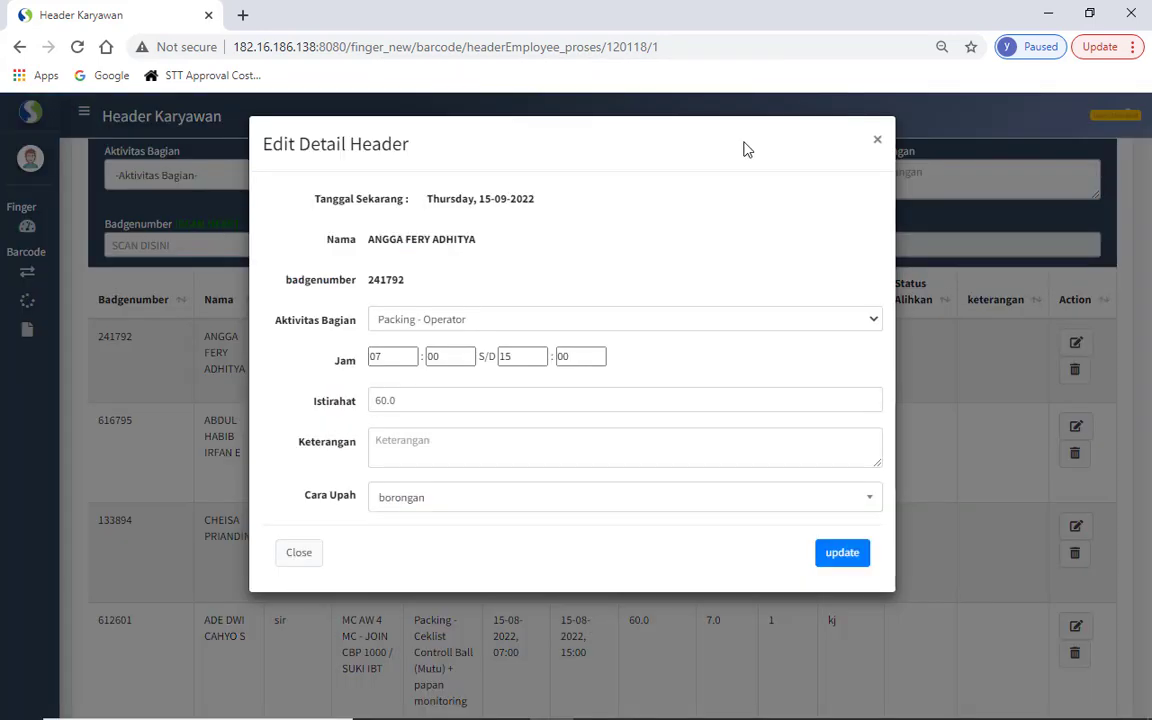
pyautogui.click(877, 141)
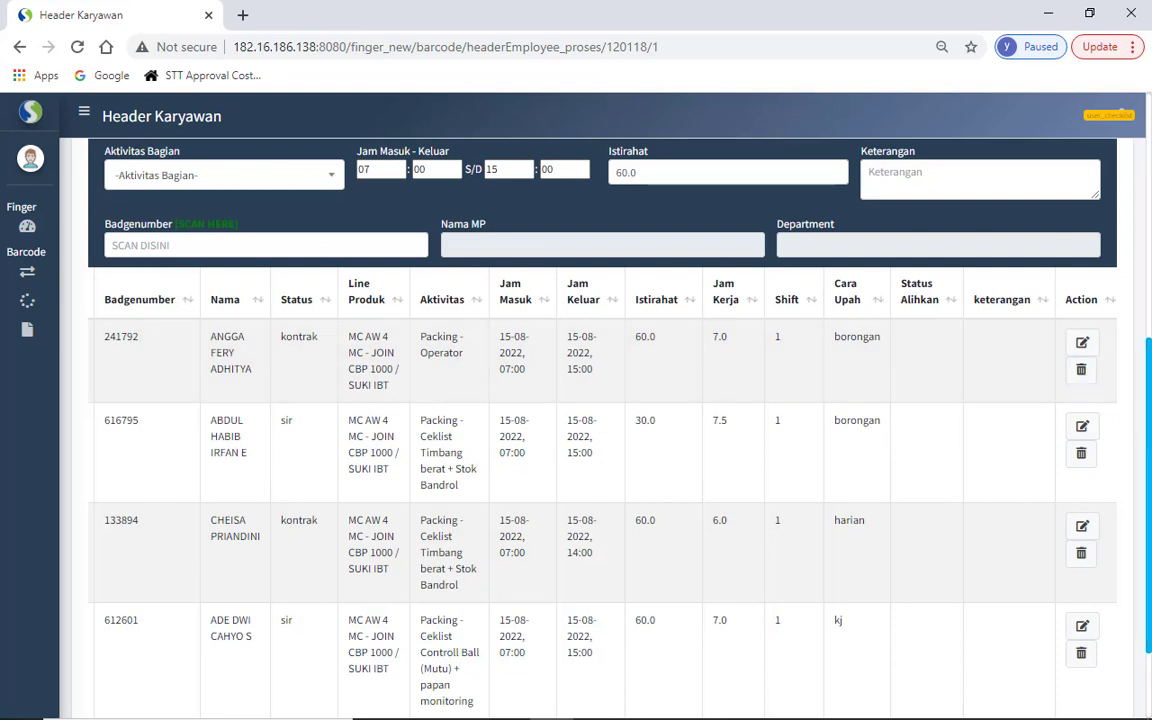
# - Scroll to the end of the employee table and expand the sidebar's Transaksi menu
pyautogui.moveTo(1149, 449)
pyautogui.mouseDown()
pyautogui.moveTo(1150, 491)
pyautogui.moveTo(1150, 209)
pyautogui.moveTo(1127, 452)
pyautogui.mouseUp()
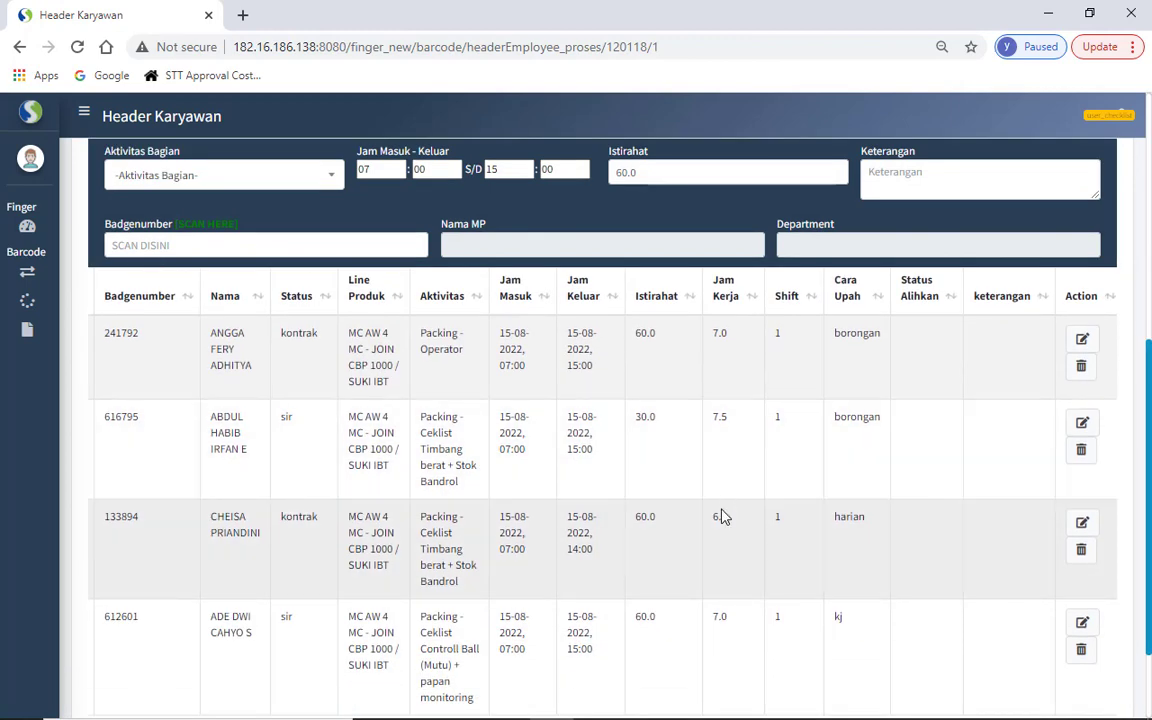
pyautogui.moveTo(505, 718)
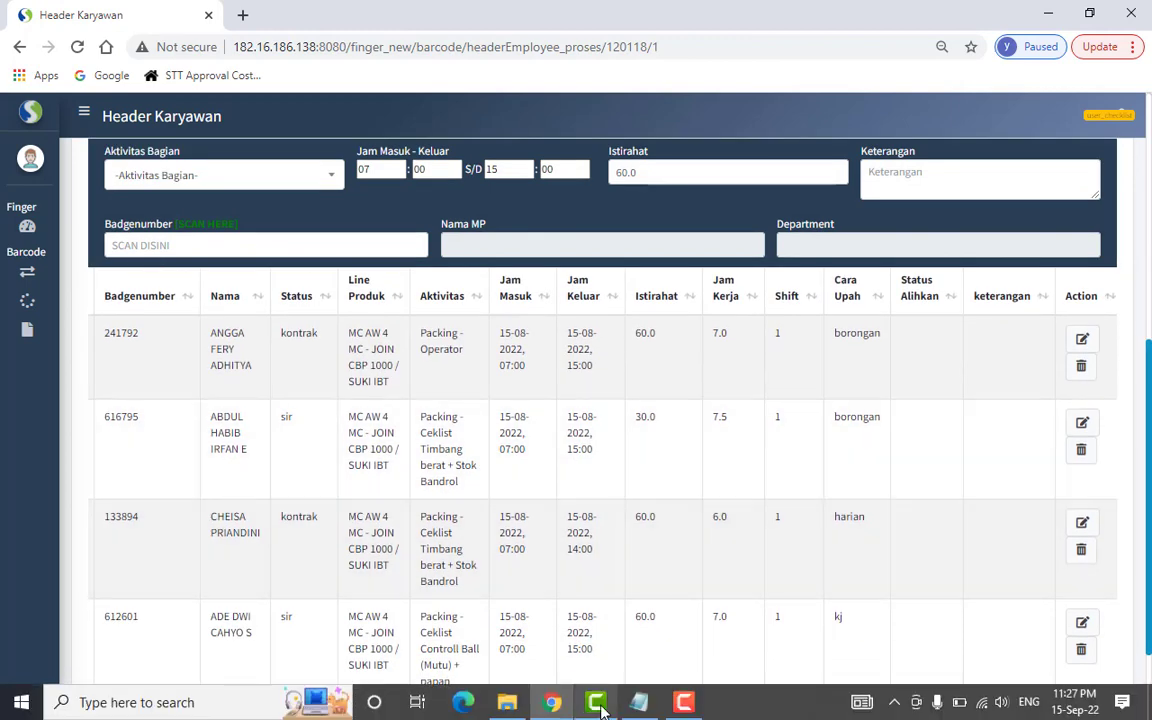
pyautogui.click(684, 702)
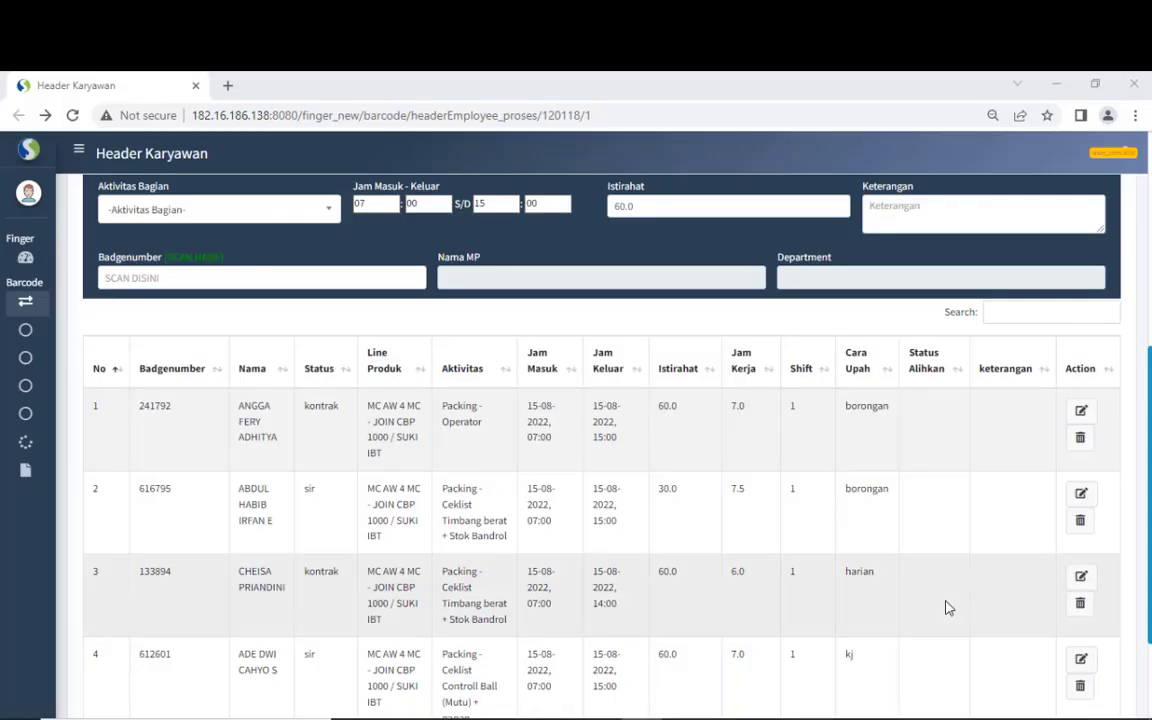
pyautogui.moveTo(1150, 496); pyautogui.dragTo(1150, 568)
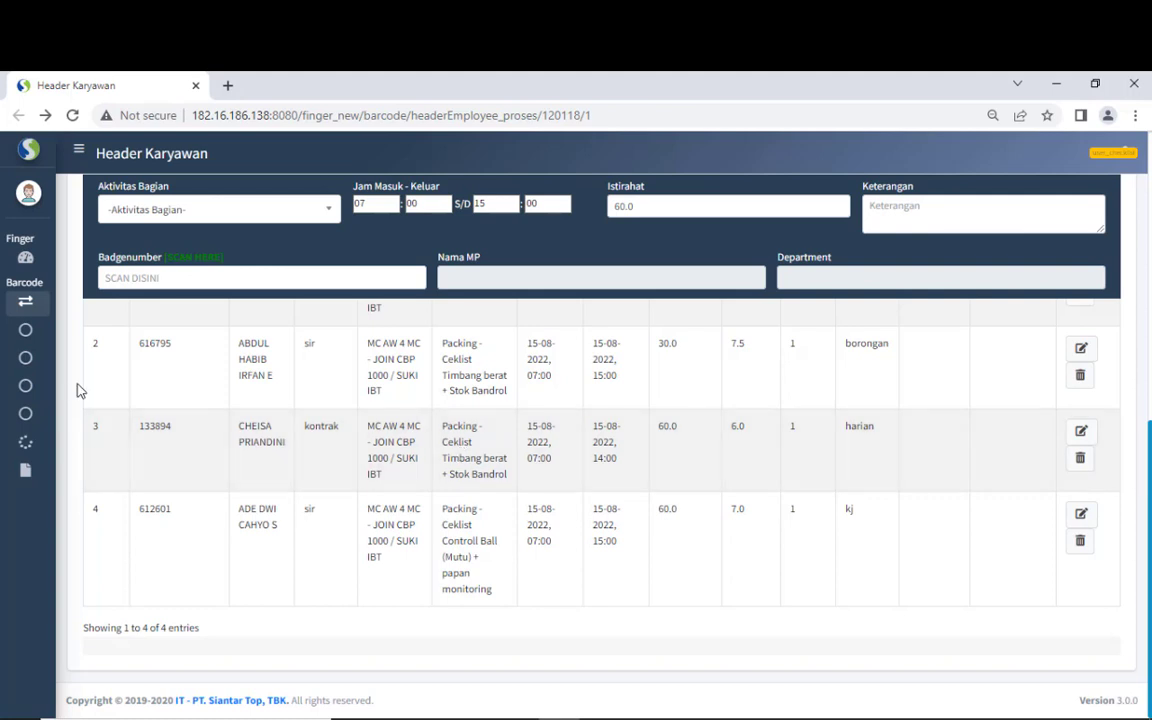
pyautogui.moveTo(50, 306)
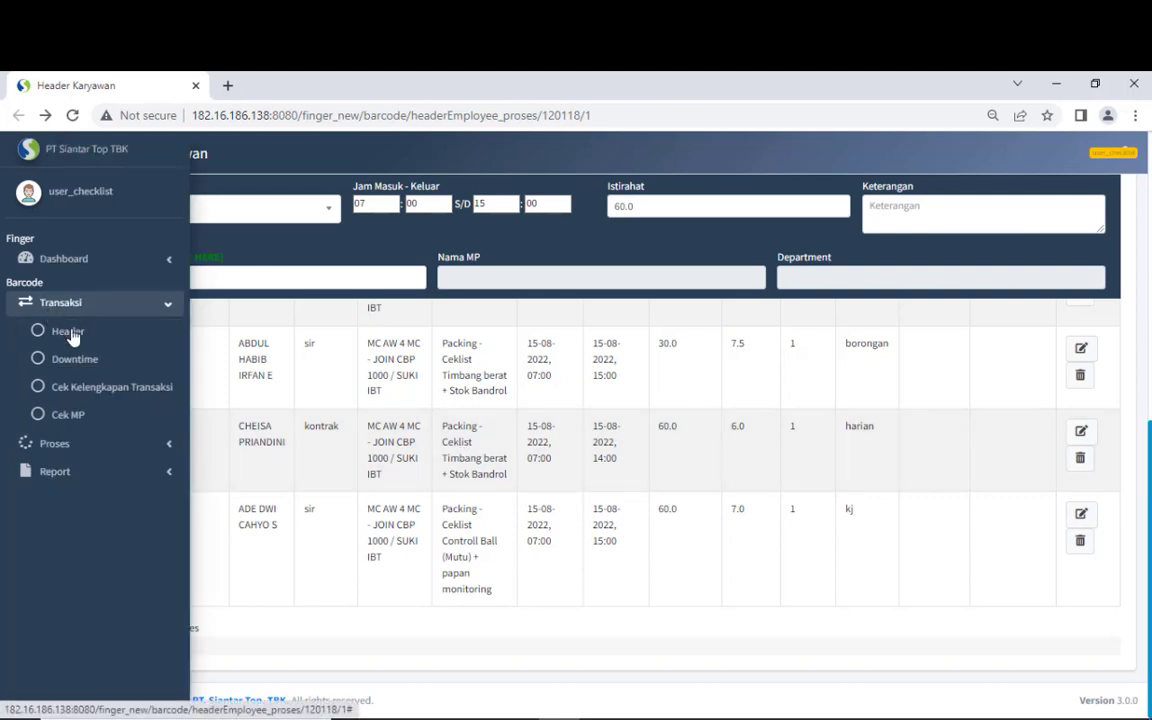
# - Open the Transaksi Header list and filter it to 15 August 2022, showing BRC120118
pyautogui.click(76, 341)
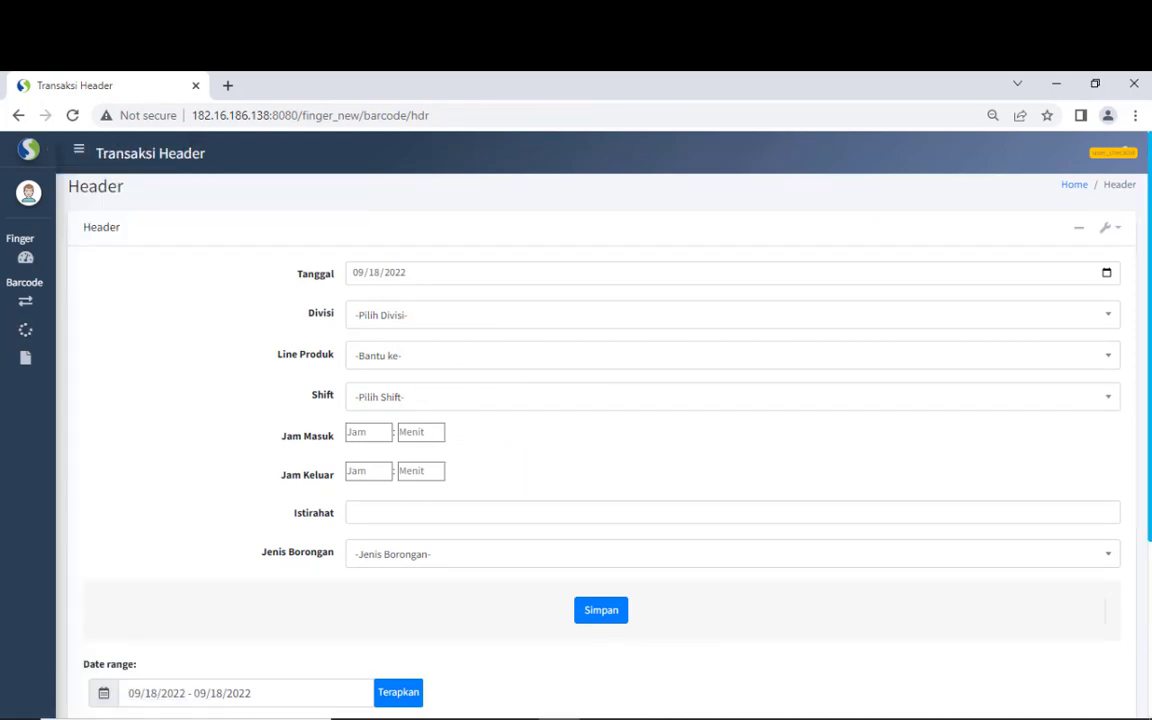
pyautogui.scroll(-5, 782, 426)
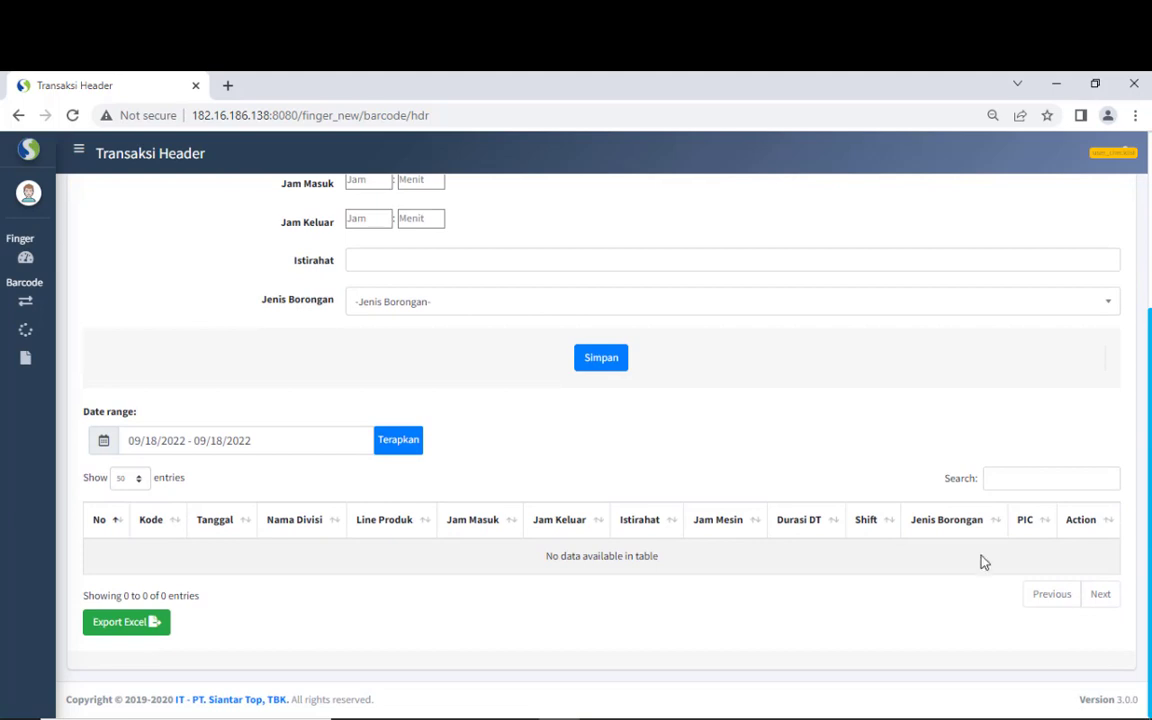
pyautogui.click(270, 431)
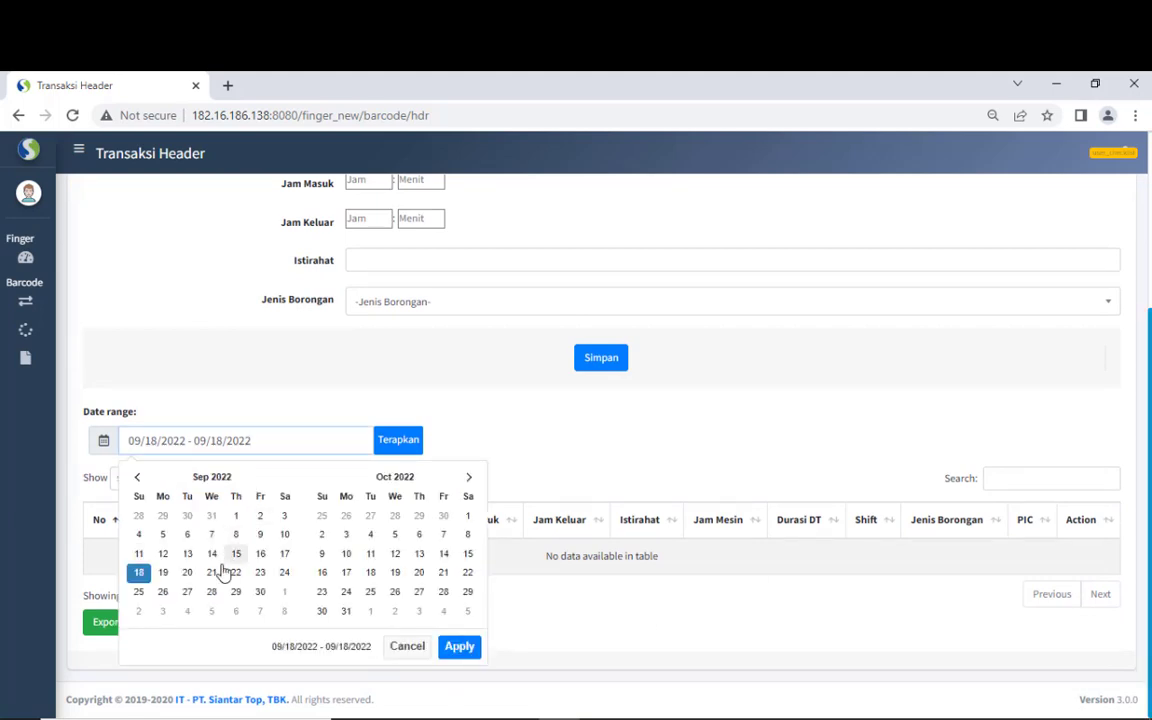
pyautogui.click(136, 477)
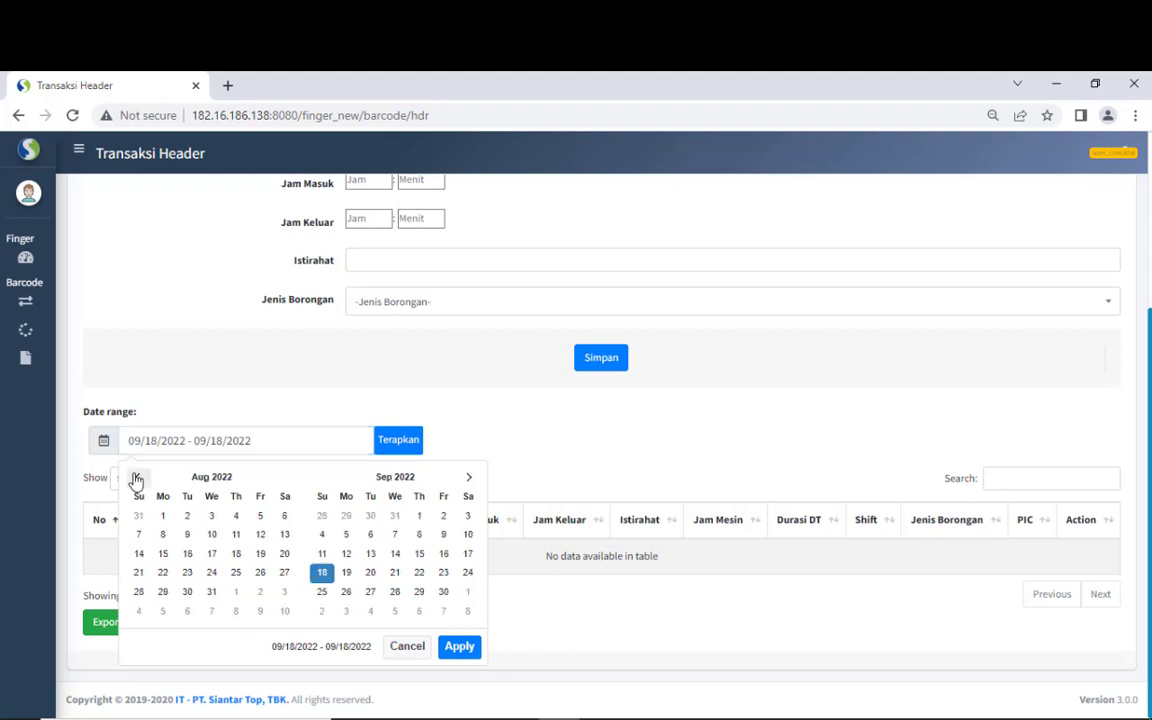
pyautogui.click(162, 553)
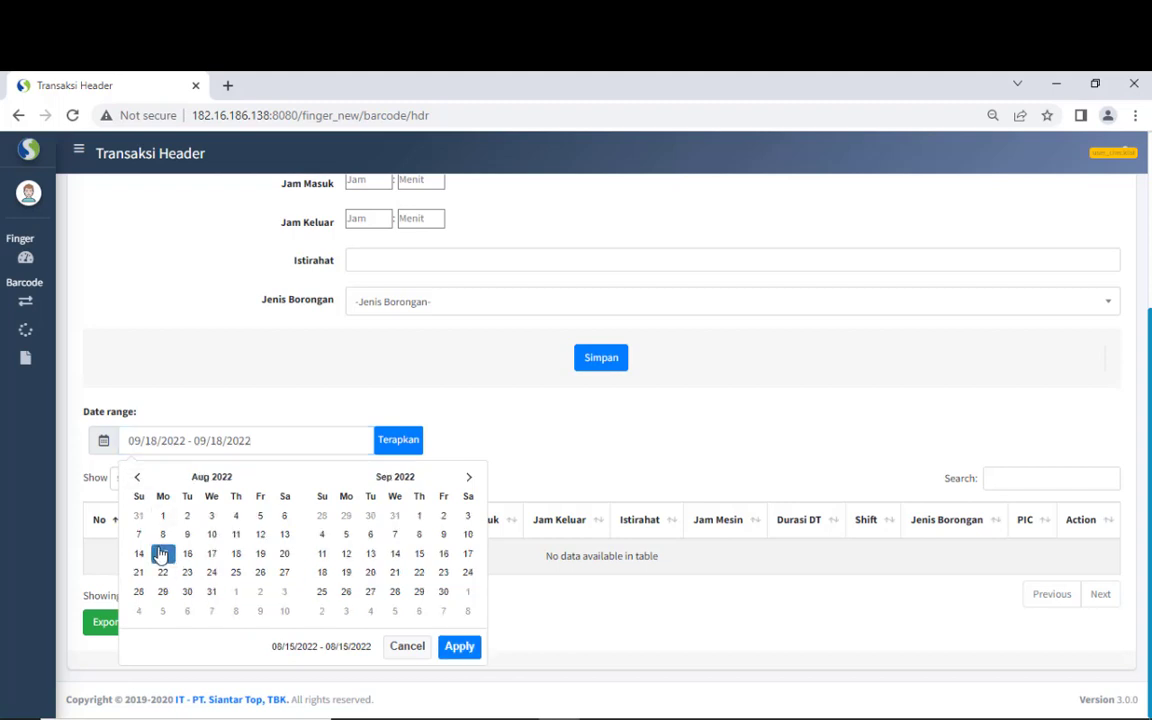
pyautogui.click(162, 553)
pyautogui.click(459, 647)
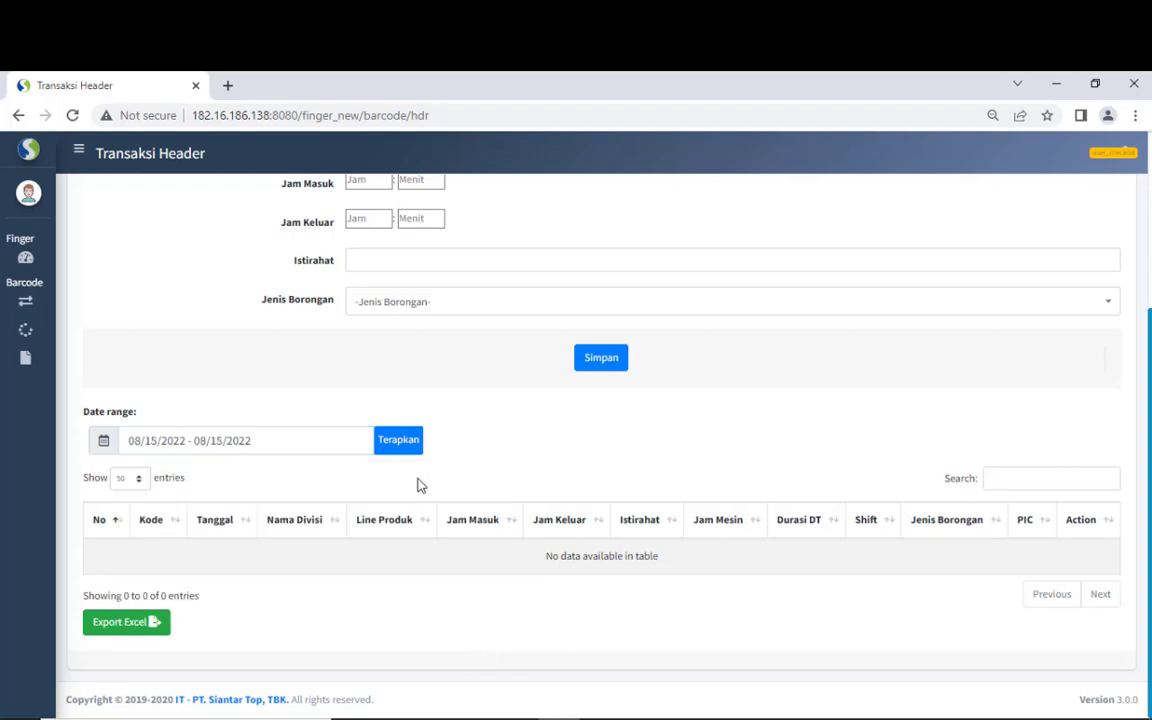
pyautogui.click(404, 450)
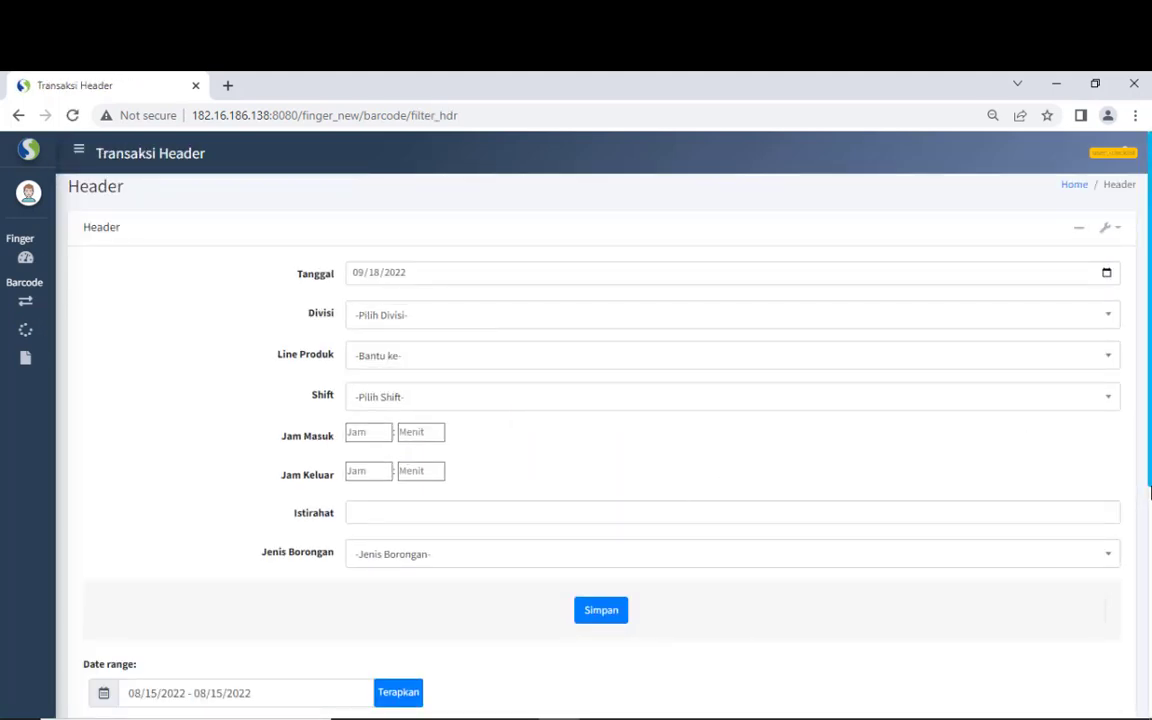
pyautogui.scroll(-4, 1150, 490)
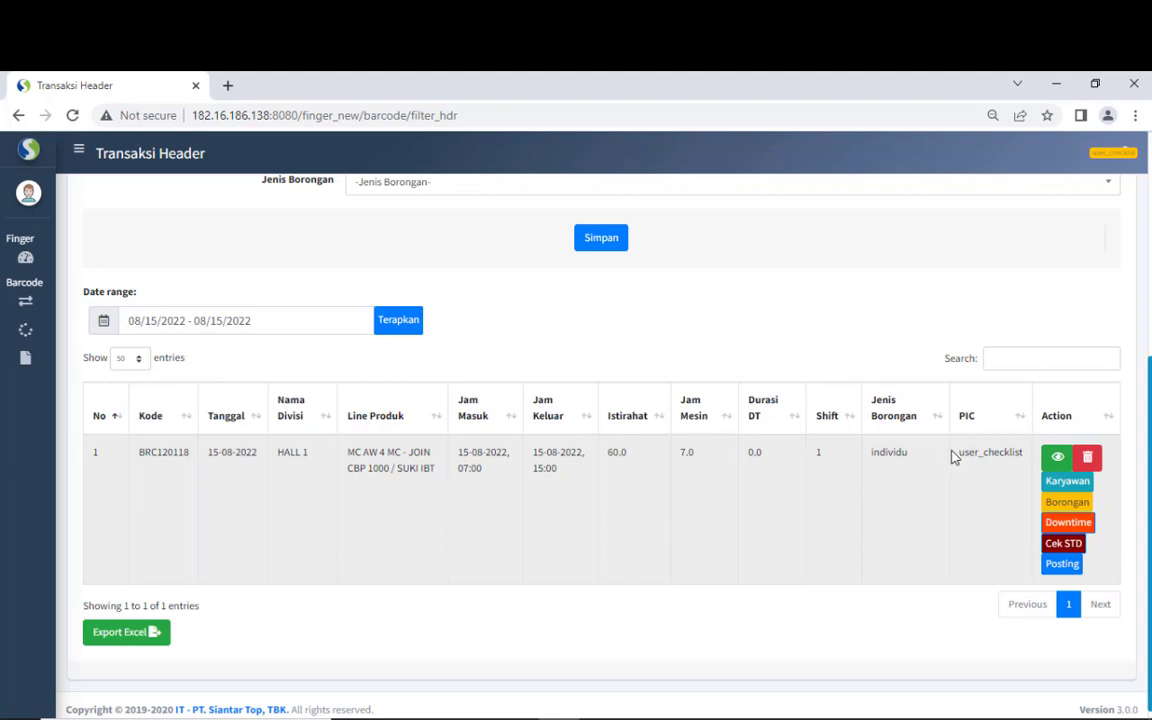
pyautogui.doubleClick(1012, 452)
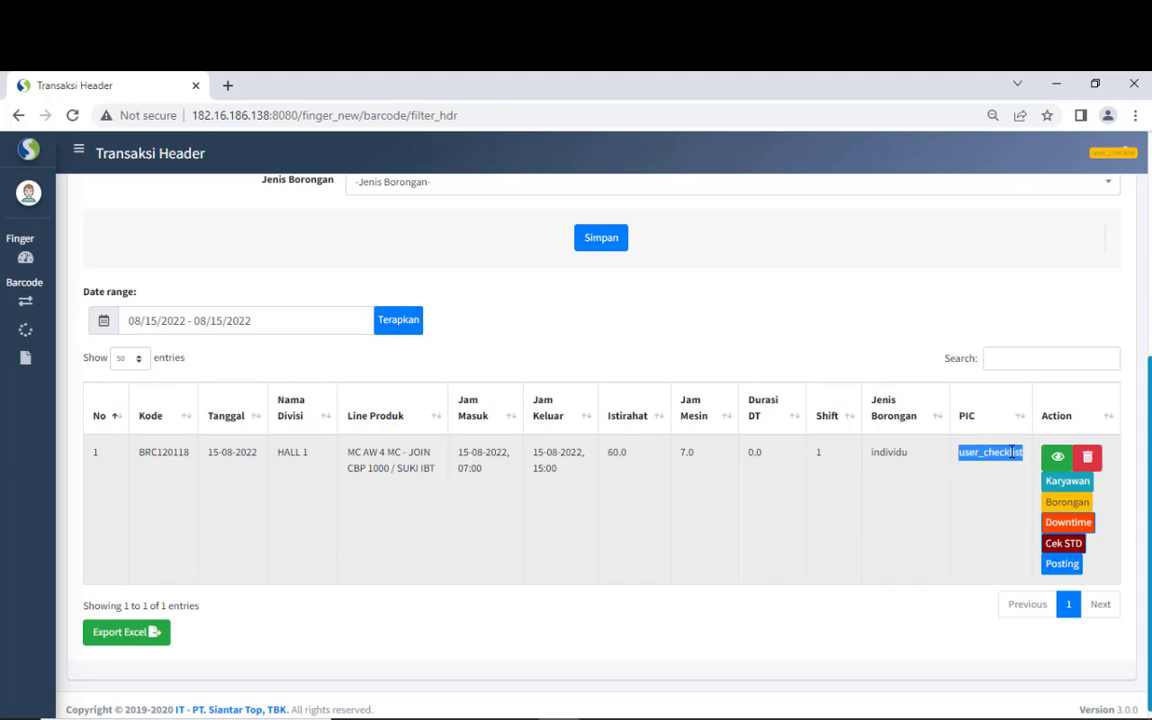
pyautogui.click(1000, 525)
pyautogui.click(1067, 483)
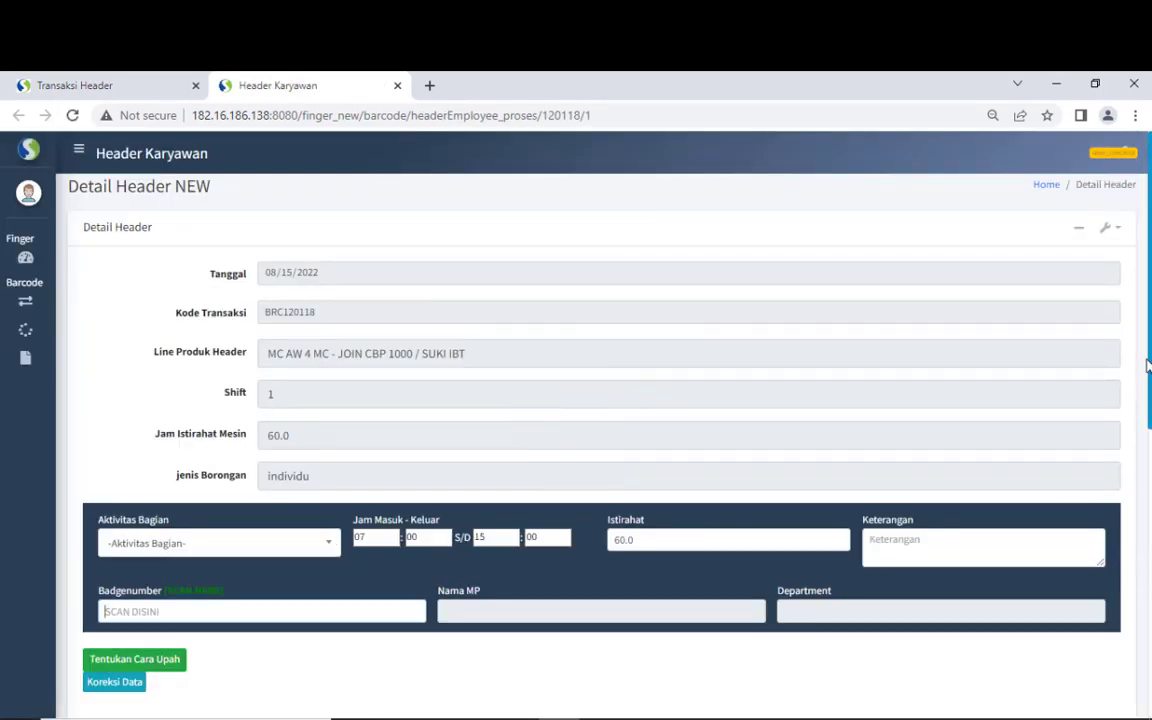
pyautogui.scroll(-3, 1140, 580)
pyautogui.scroll(-2, 1137, 595)
pyautogui.scroll(5, 1134, 609)
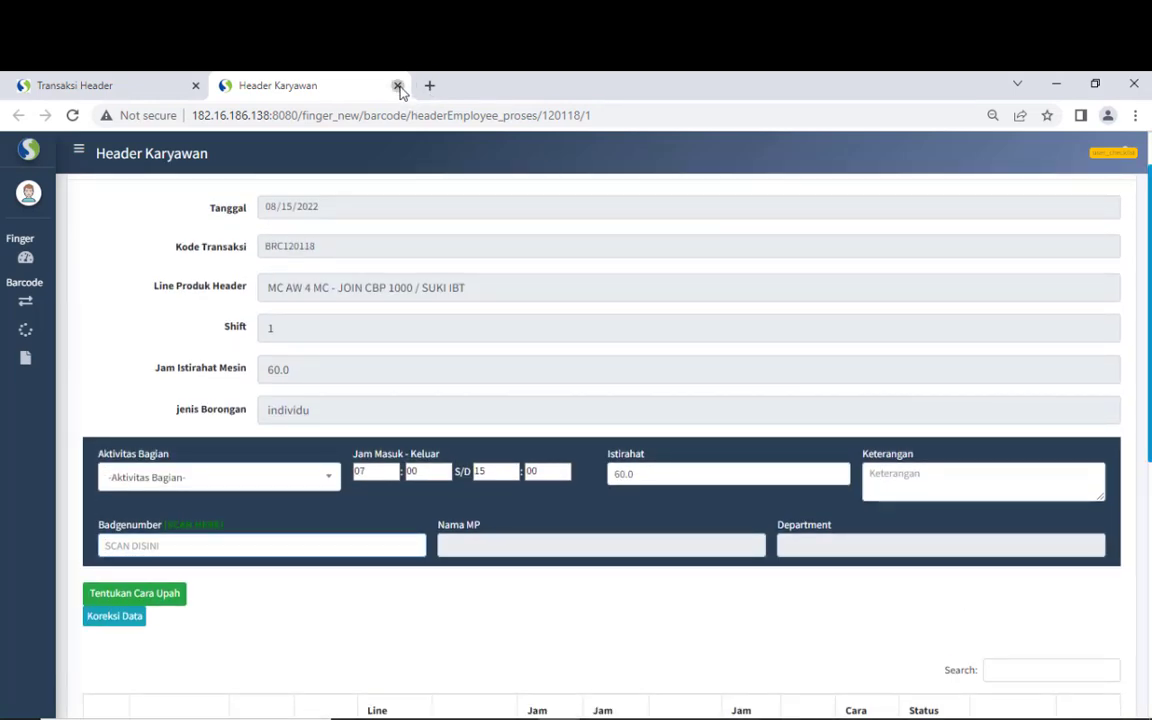
pyautogui.click(398, 86)
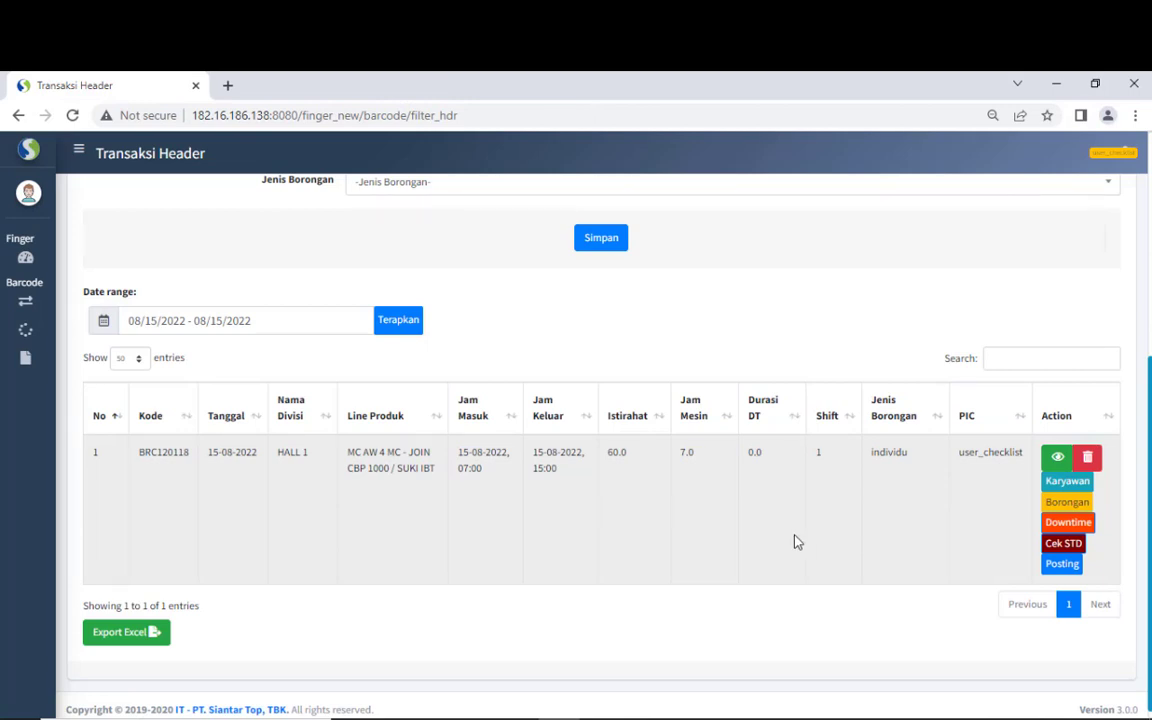
# - Open the Borongan page for transaction BRC120118
pyautogui.click(1062, 503)
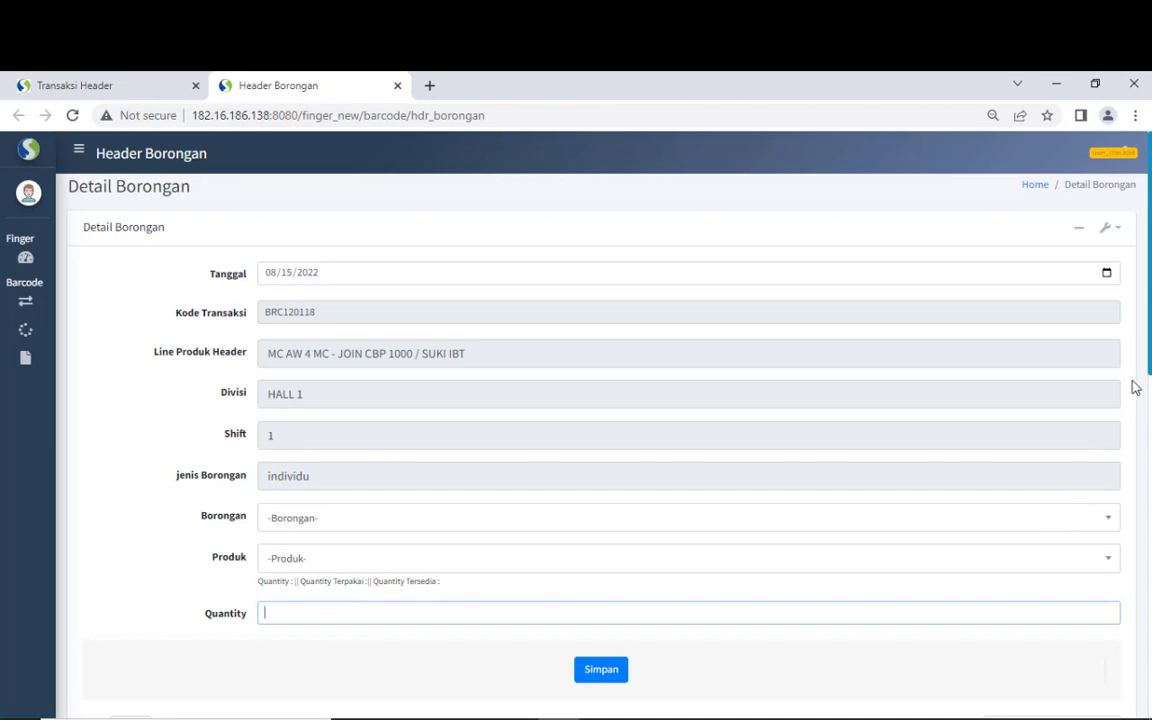
pyautogui.moveTo(1149, 340); pyautogui.dragTo(1128, 598)
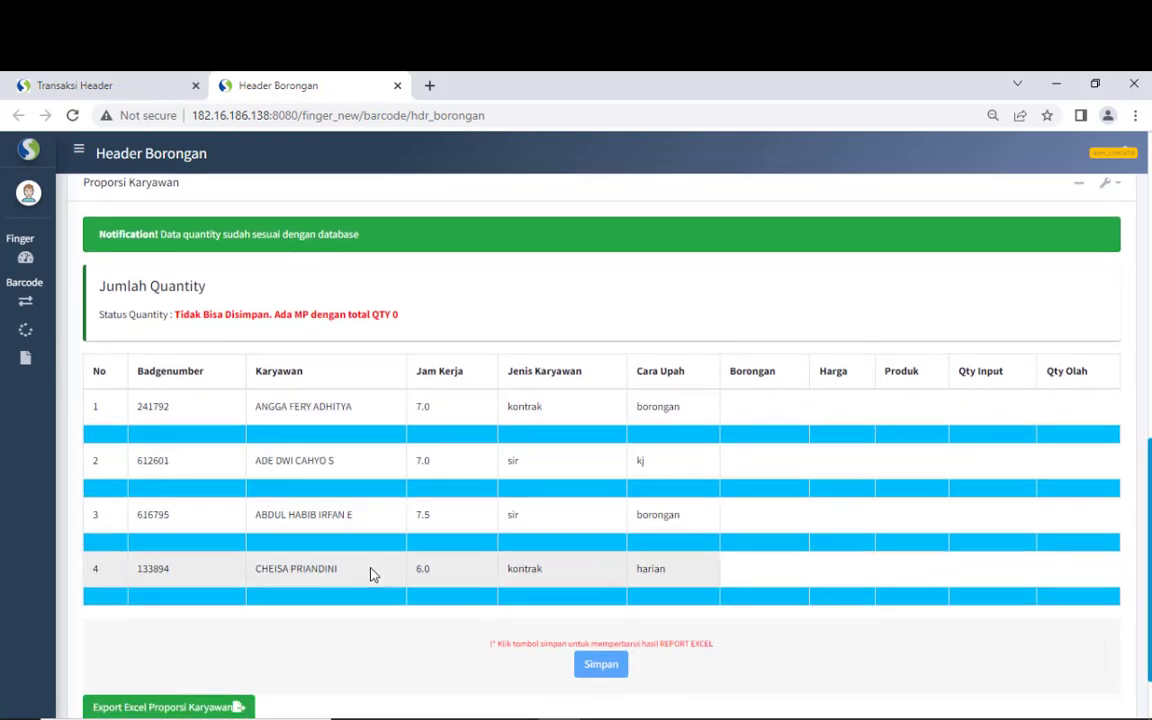
pyautogui.scroll(8, 650, 428)
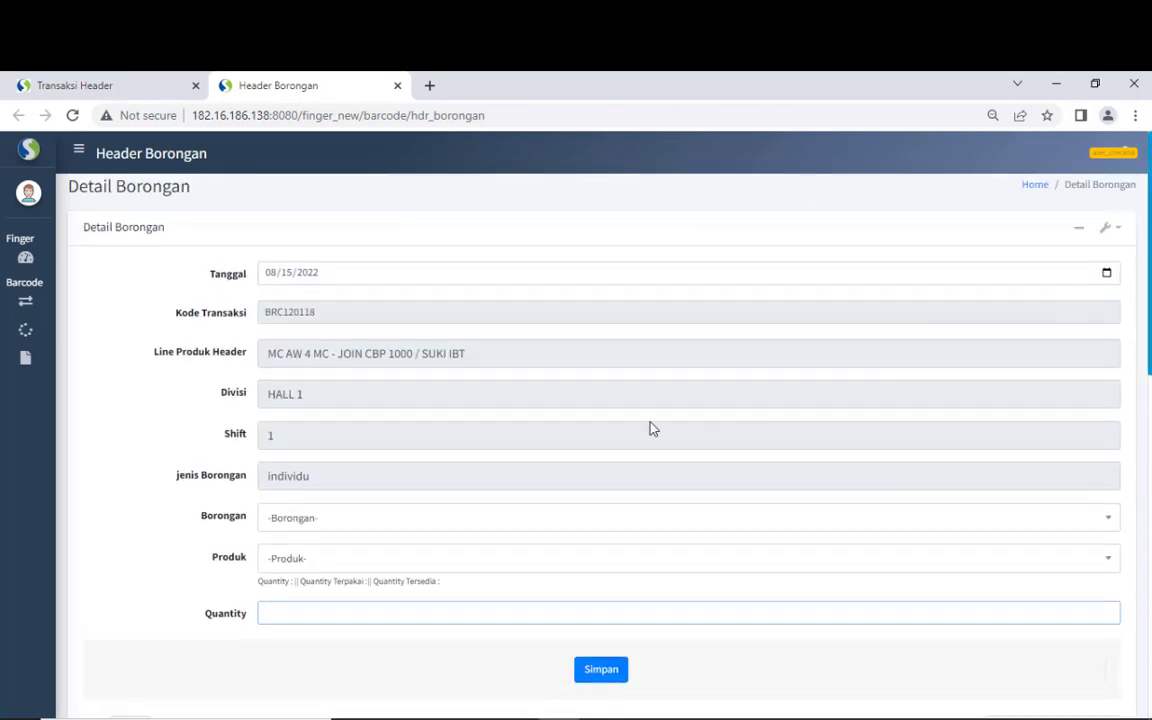
# - Choose Bor Packing 28 MC as the piece-rate and 1WMH0P135 as the product
pyautogui.click(366, 515)
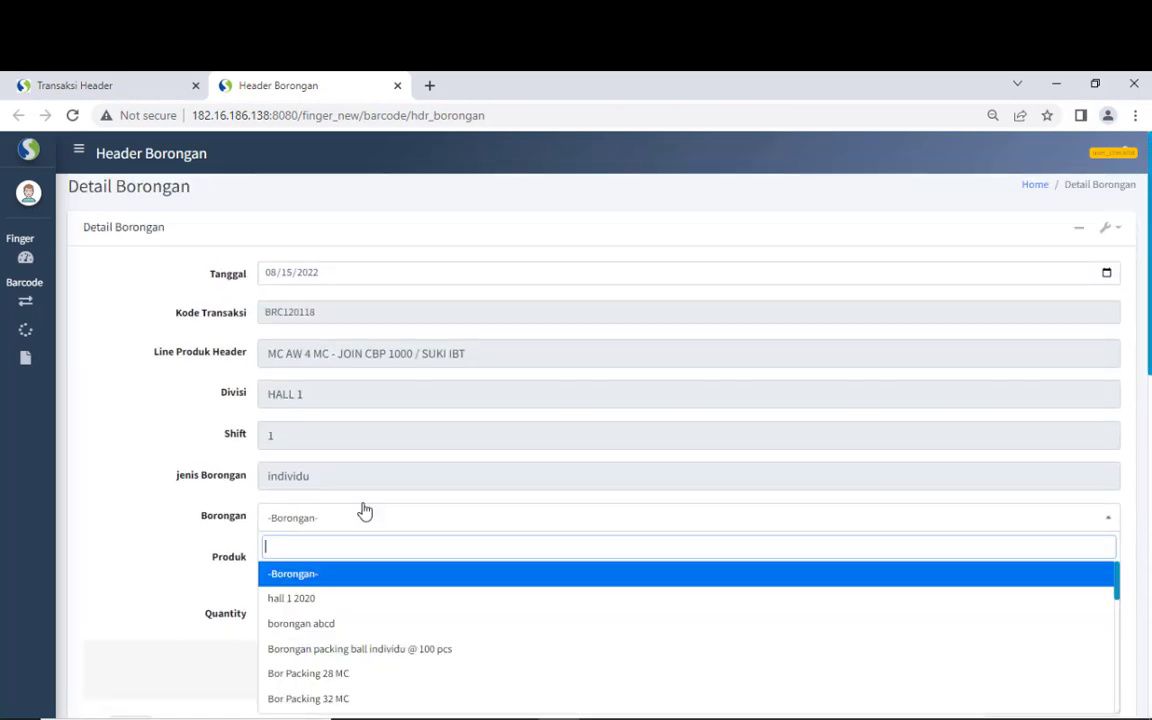
pyautogui.click(373, 680)
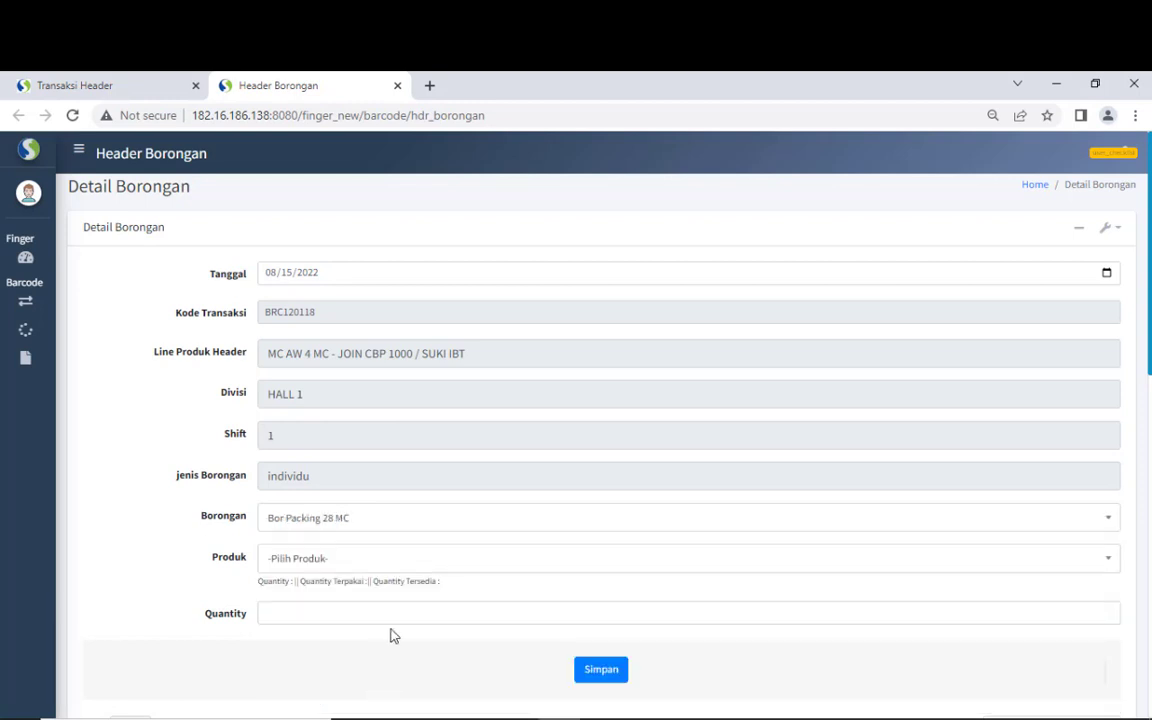
pyautogui.click(409, 566)
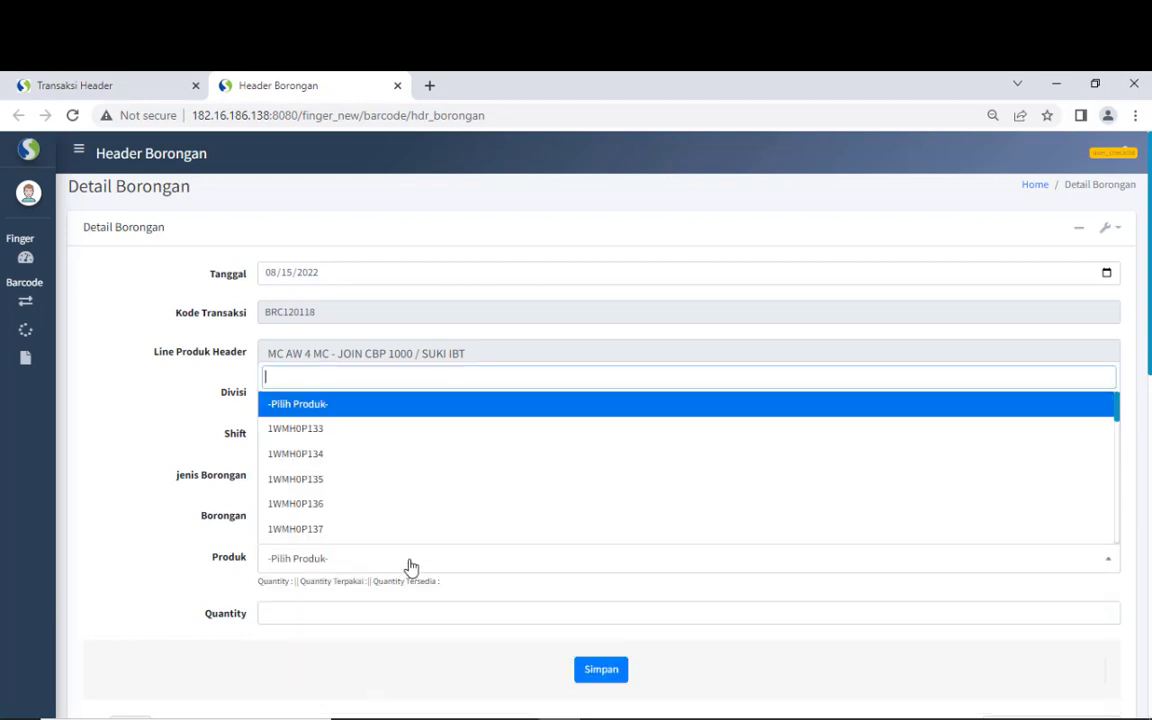
pyautogui.click(411, 479)
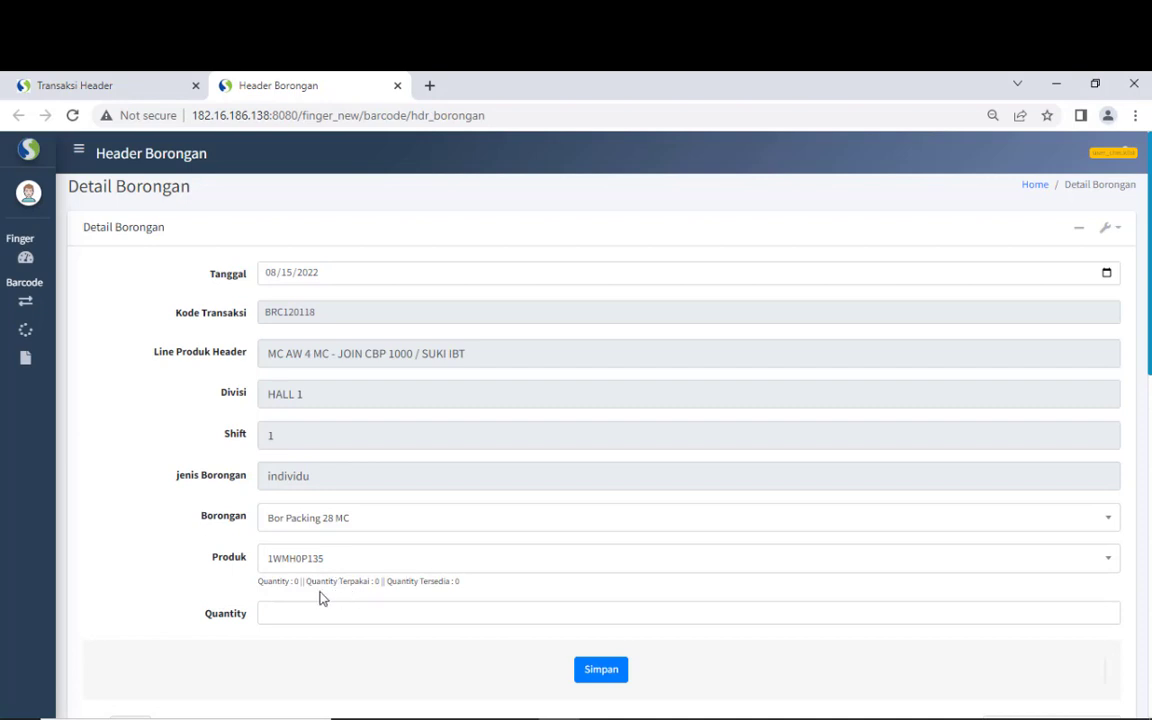
# - Check BRC120118's total, used (Terpakai) and available quantity figures, leaving Quantity empty
pyautogui.moveTo(273, 580); pyautogui.dragTo(301, 580)
pyautogui.moveTo(316, 580); pyautogui.dragTo(376, 580)
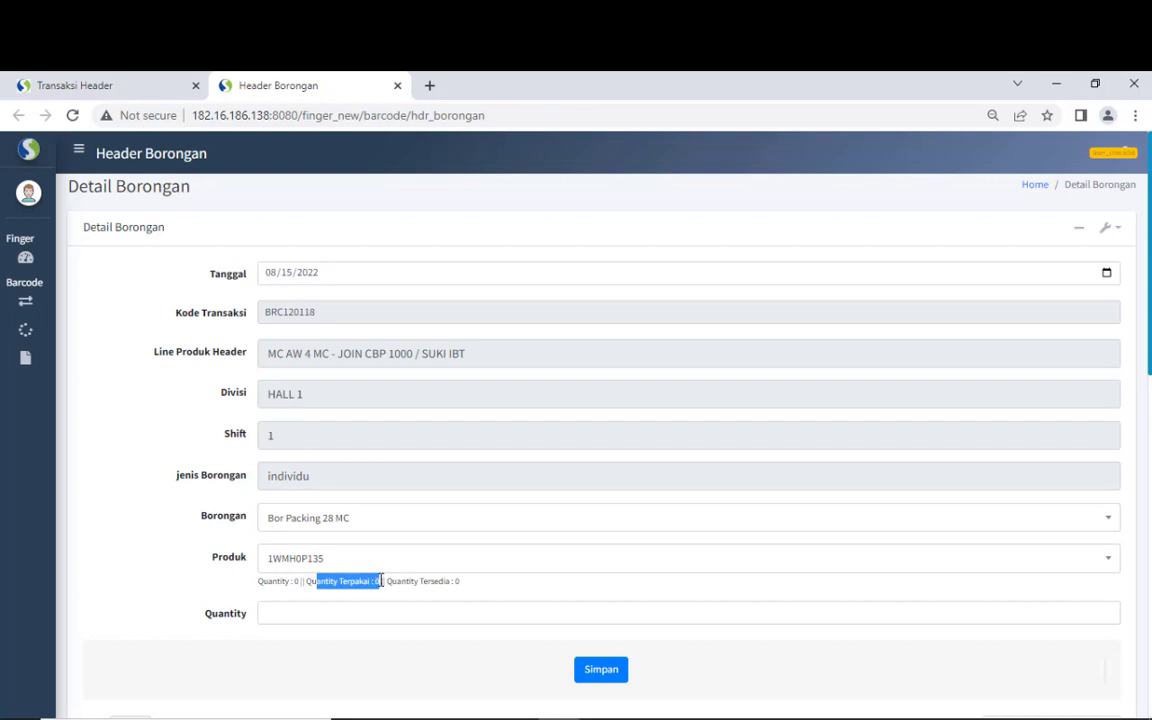
pyautogui.moveTo(407, 580); pyautogui.dragTo(460, 581)
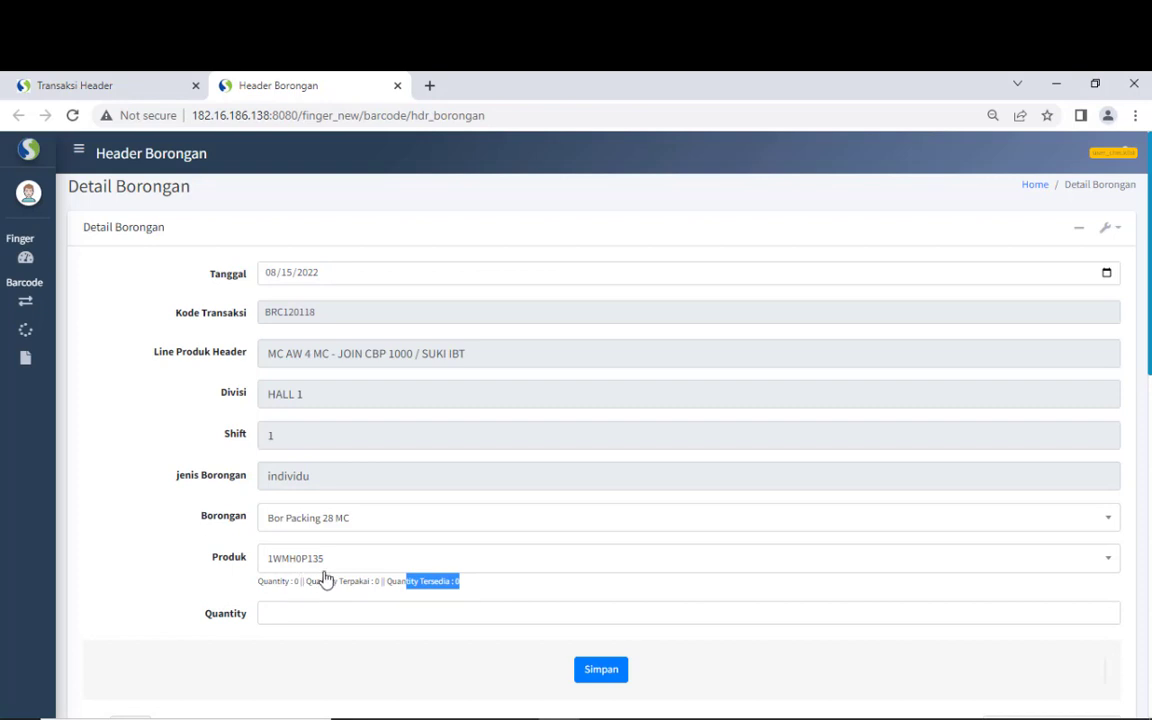
pyautogui.moveTo(337, 580); pyautogui.dragTo(370, 580)
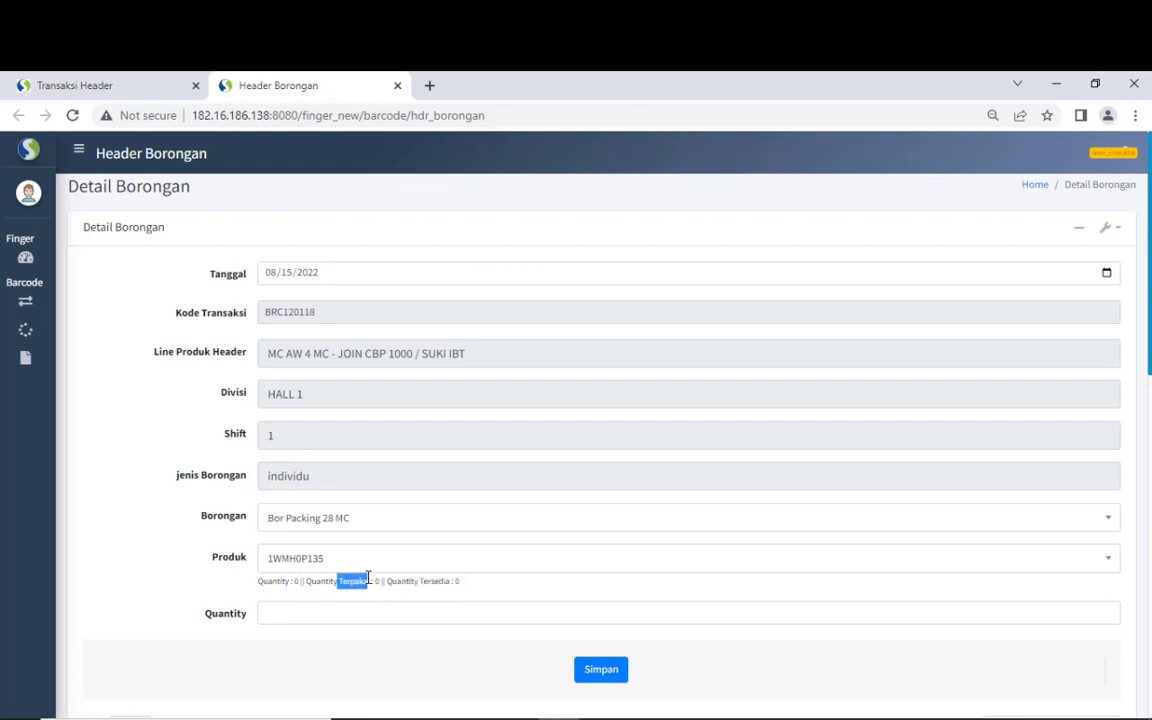
pyautogui.click(425, 570)
pyautogui.click(425, 578)
pyautogui.click(428, 620)
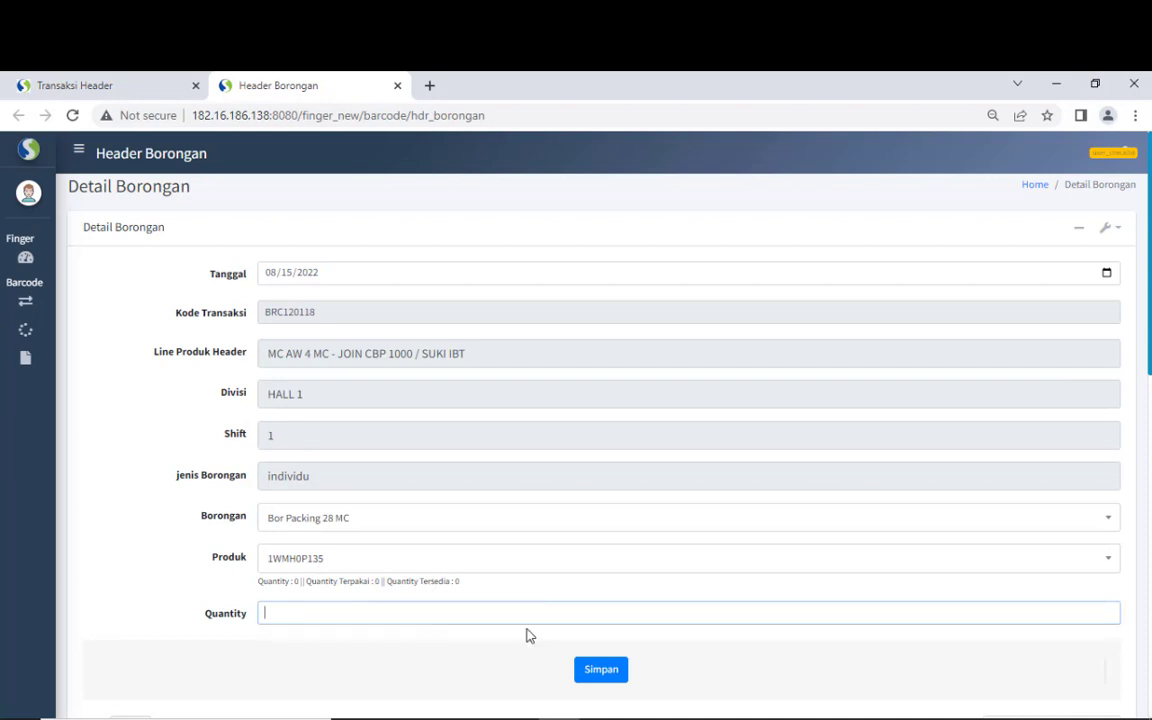
pyautogui.click(420, 580)
pyautogui.moveTo(420, 580); pyautogui.dragTo(465, 586)
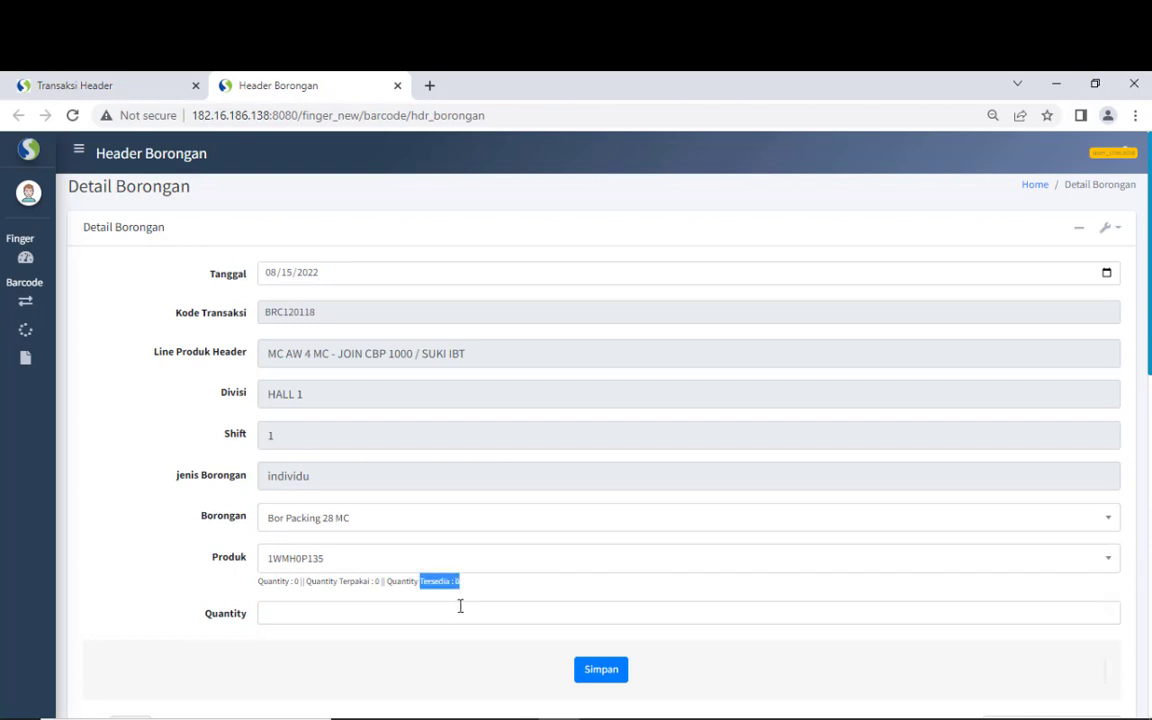
pyautogui.click(457, 612)
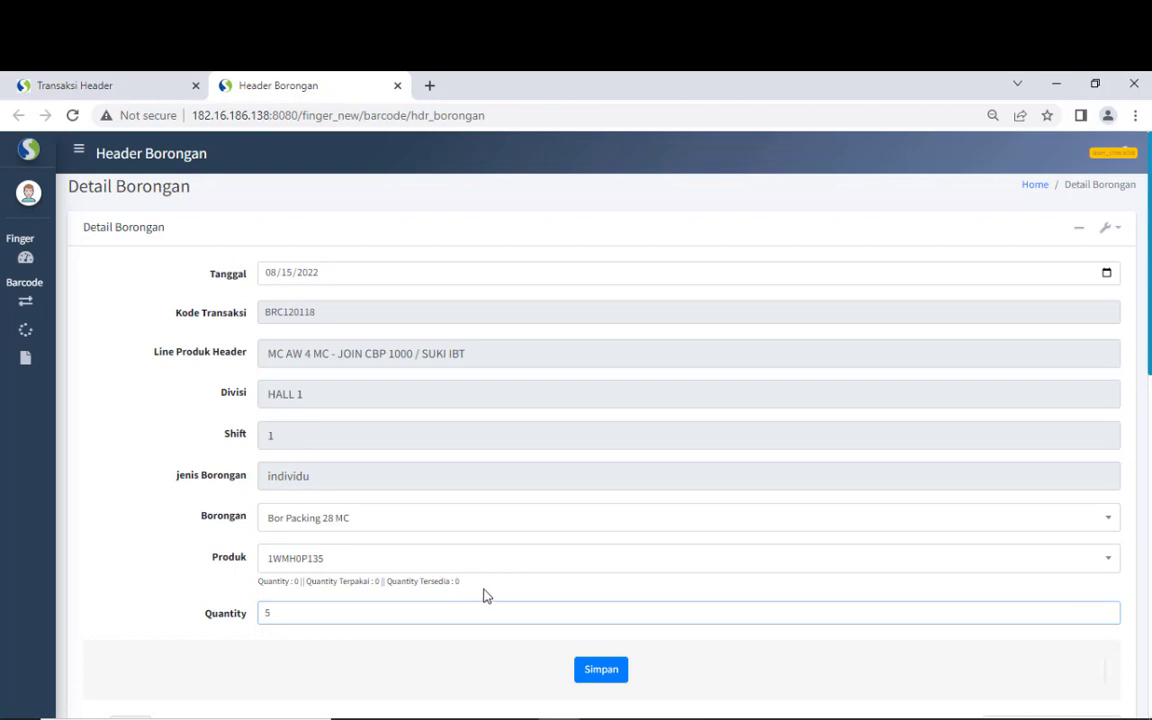
pyautogui.click(483, 596)
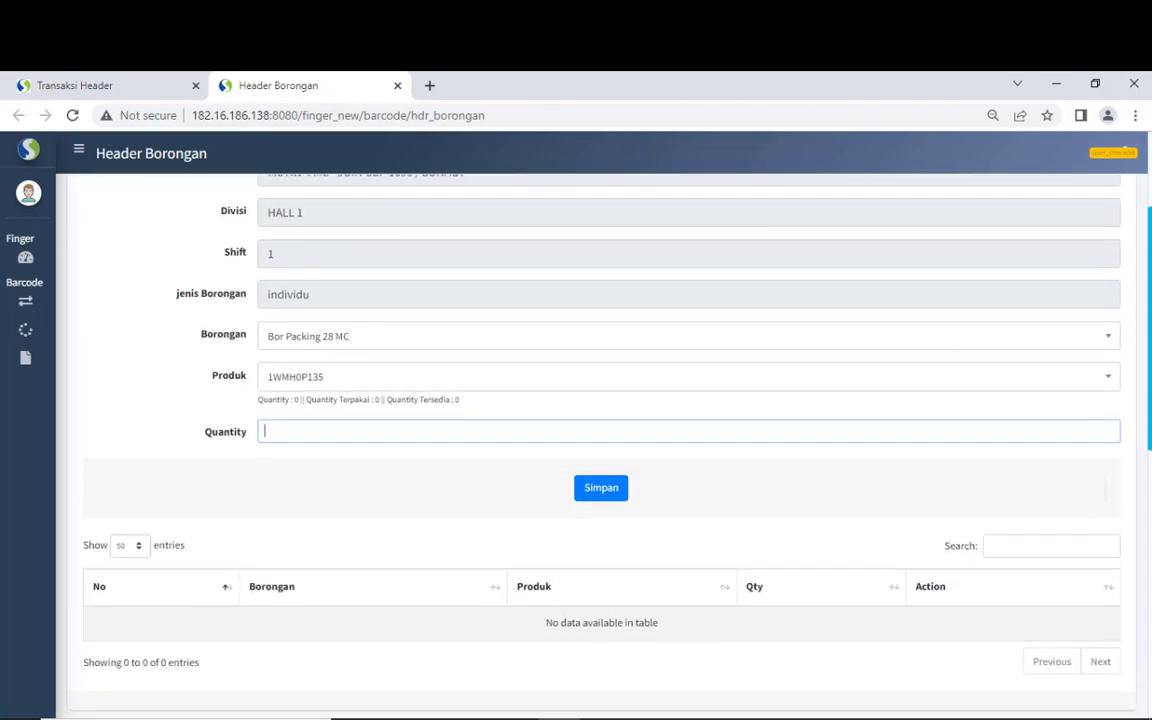
pyautogui.scroll(1, 601, 440)
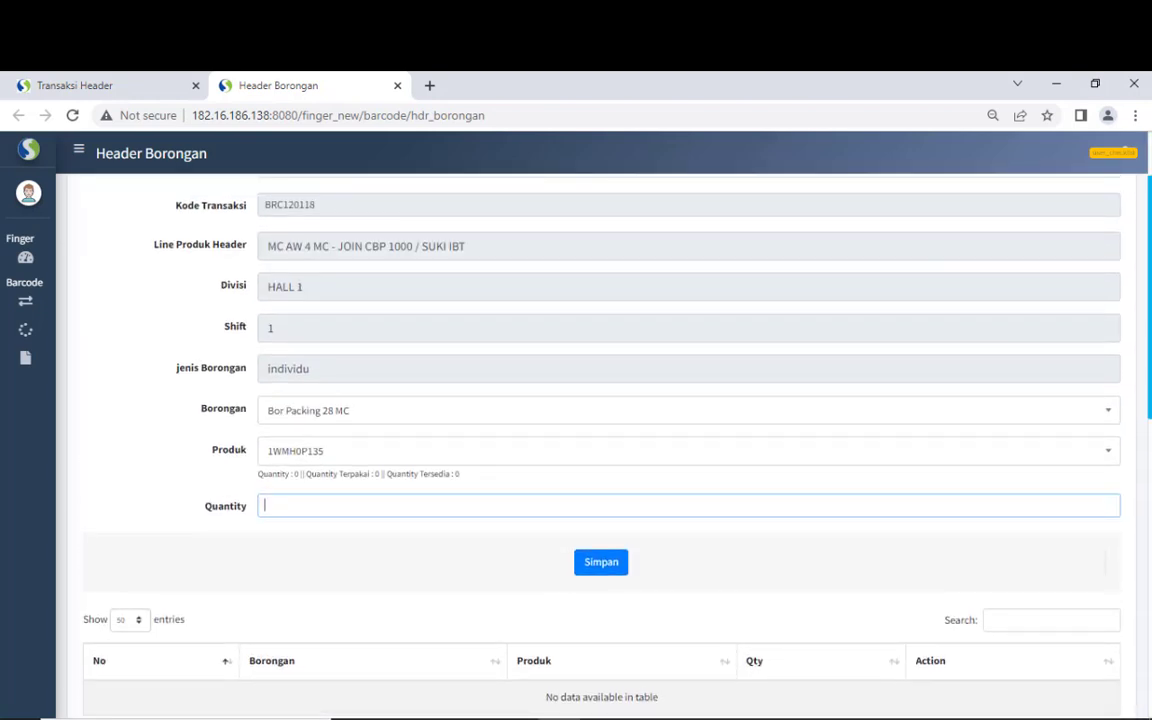
pyautogui.scroll(1, 601, 440)
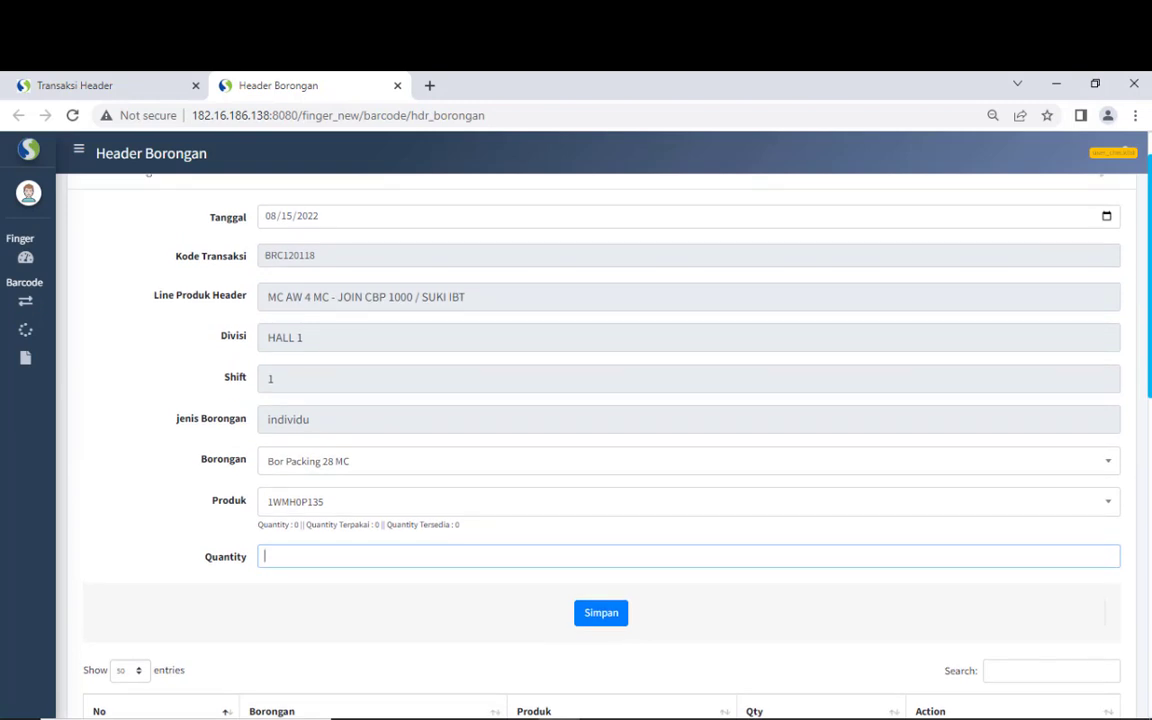
pyautogui.click(357, 597)
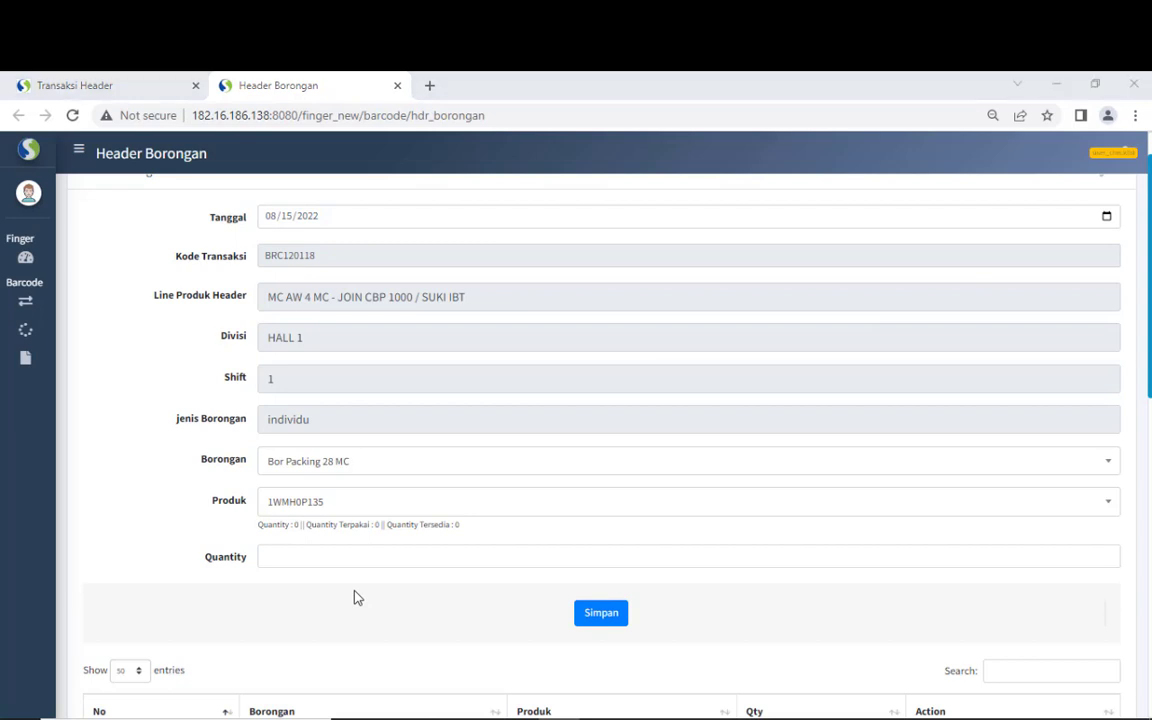
# - In the other window, review BRC120140's Detail Borongan and its two Bor Packing 56 MC rows
pyautogui.hotkey('alt', 'Tab')
pyautogui.hotkey('alt', 'Tab')
pyautogui.hotkey('alt', 'Tab')
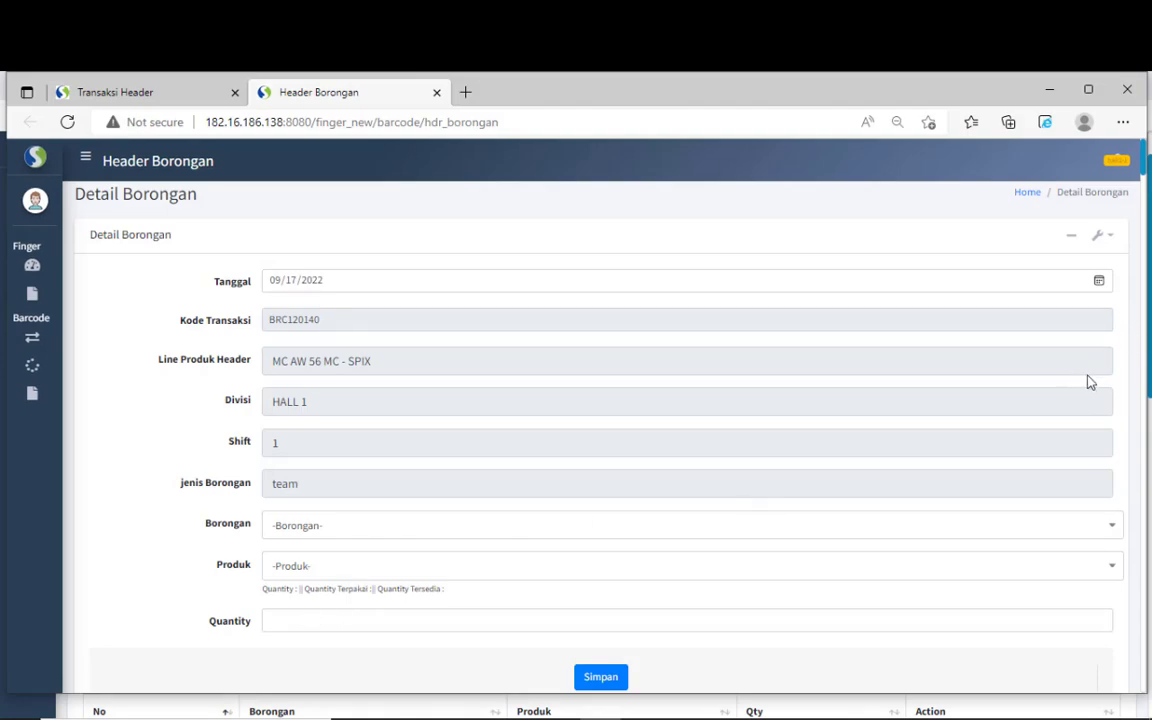
pyautogui.scroll(-1, 1141, 400)
pyautogui.scroll(-2, 1141, 400)
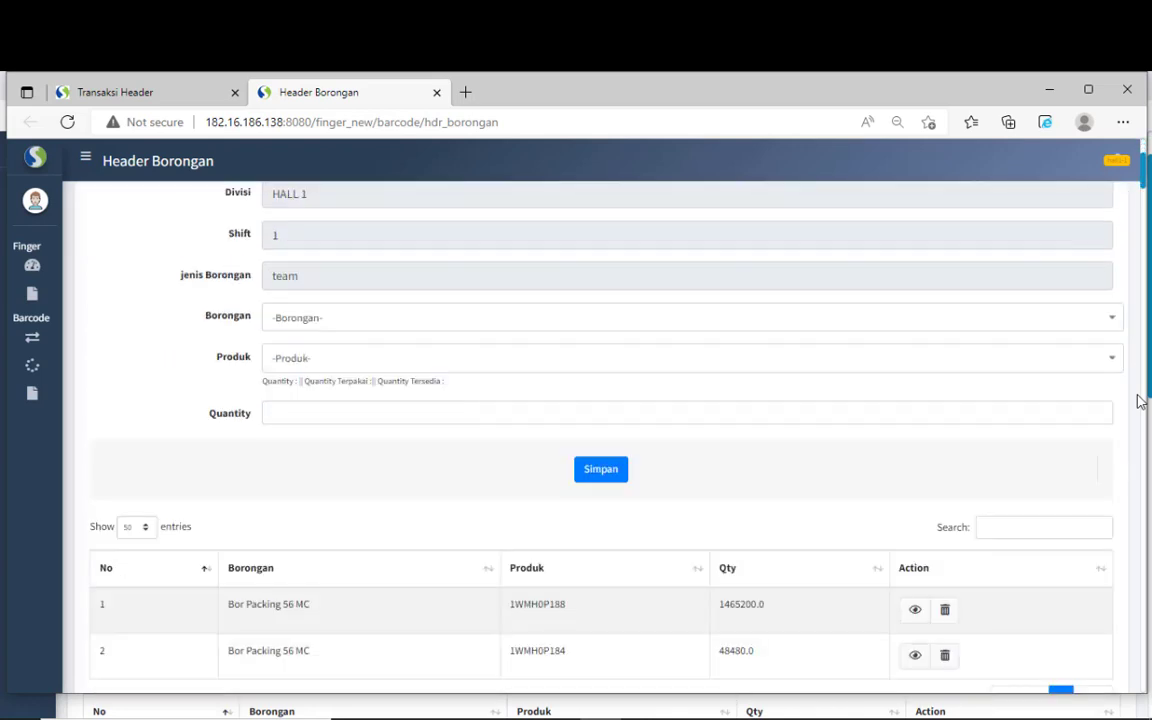
pyautogui.scroll(-2, 1141, 400)
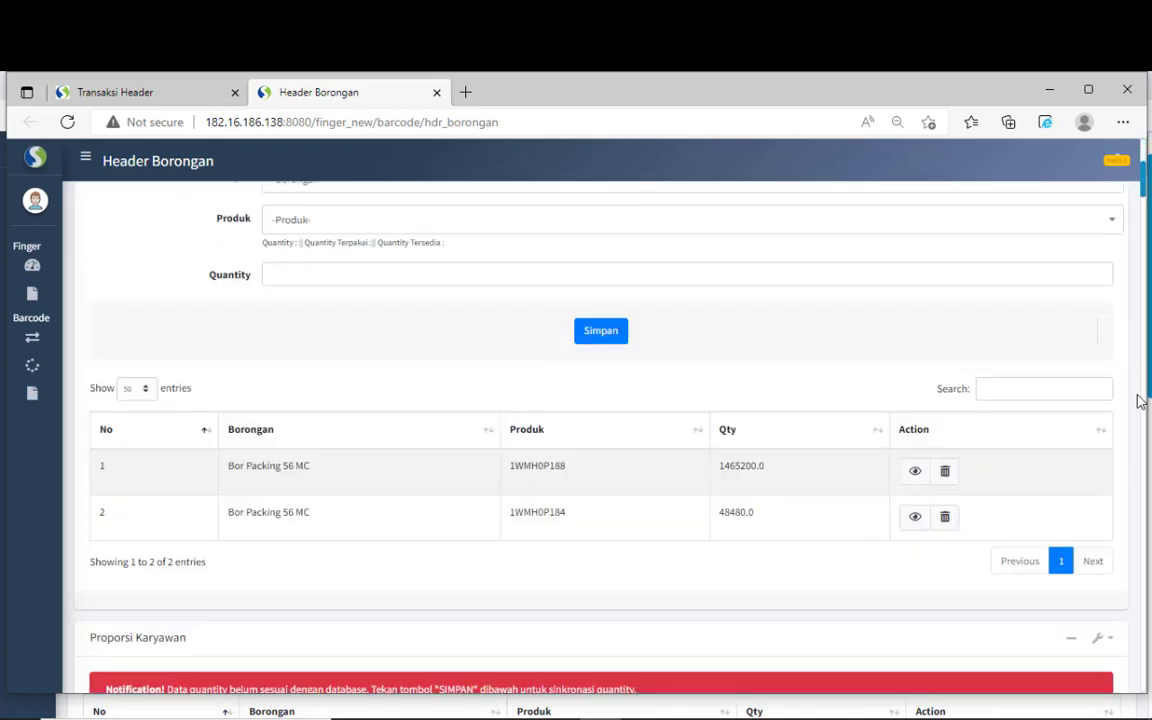
pyautogui.click(451, 276)
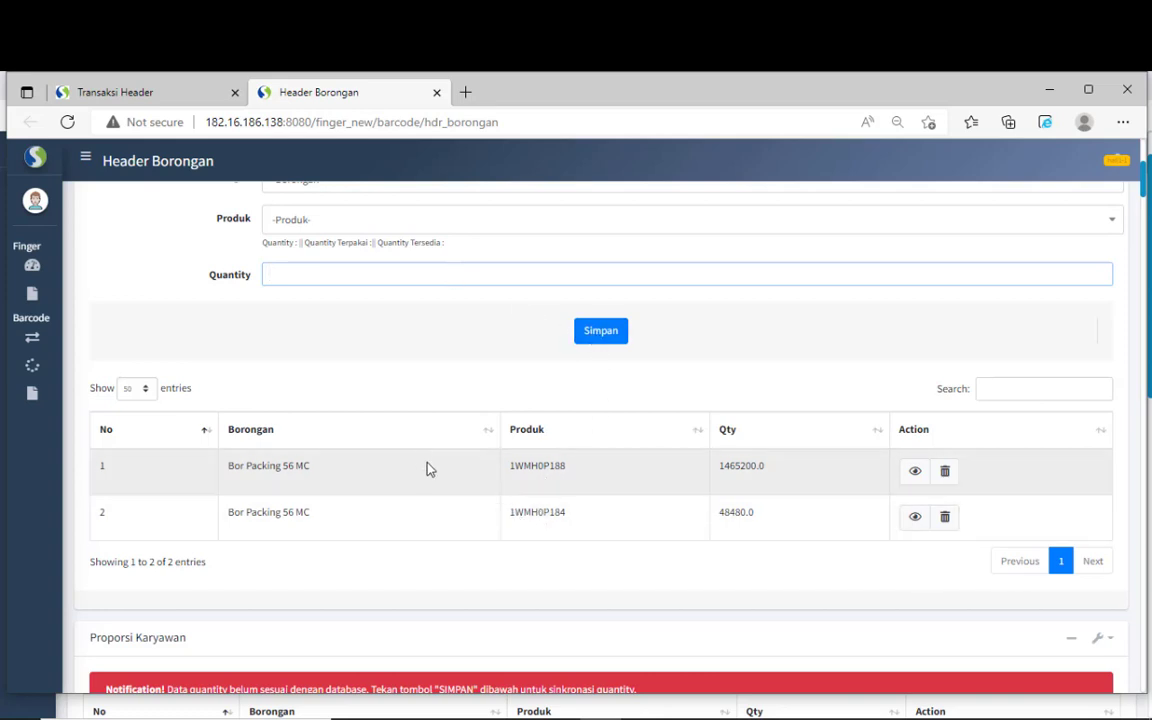
pyautogui.moveTo(300, 468); pyautogui.dragTo(689, 517)
pyautogui.click(689, 516)
# - Scroll BRC120140's Proporsi Karyawan list, noting row 1's input quantity 17897.39
pyautogui.scroll(-3, 687, 515)
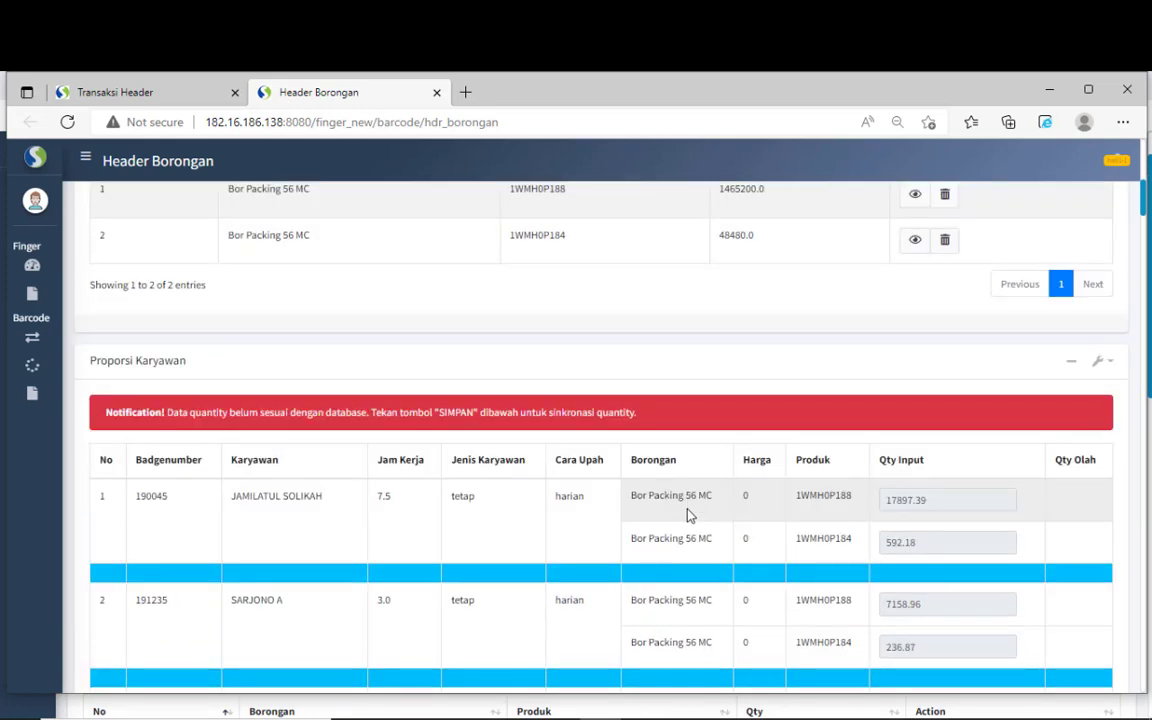
pyautogui.scroll(1, 689, 514)
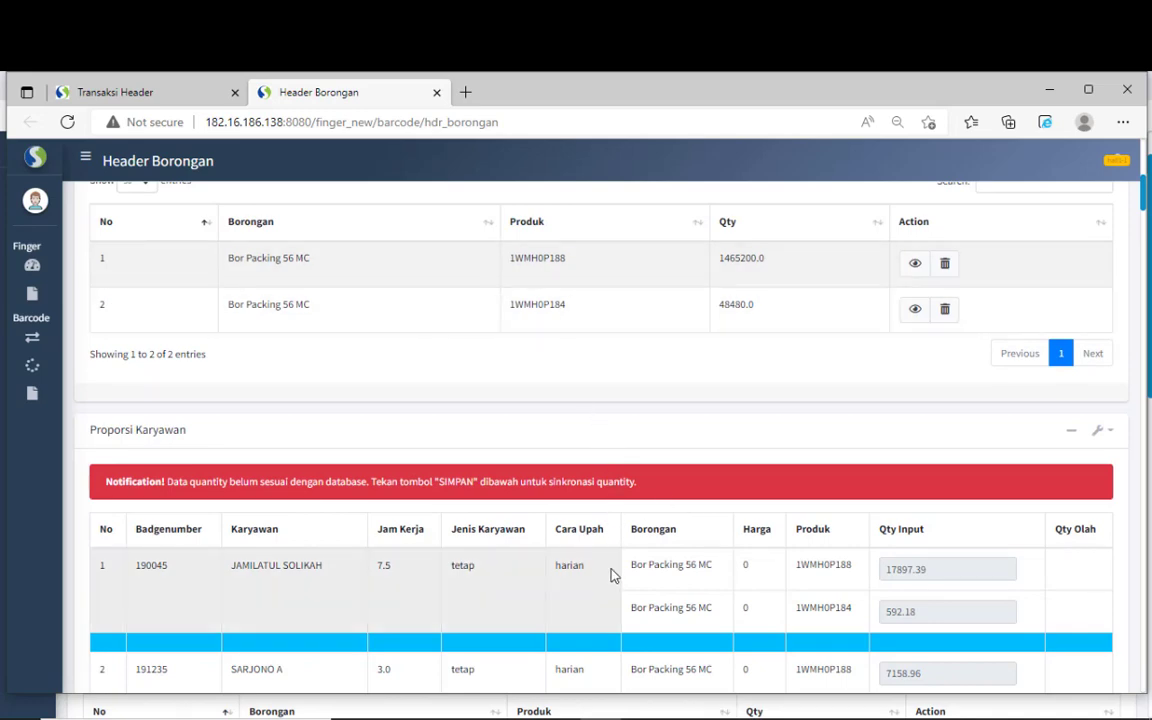
pyautogui.scroll(-2, 613, 575)
pyautogui.scroll(-1, 613, 575)
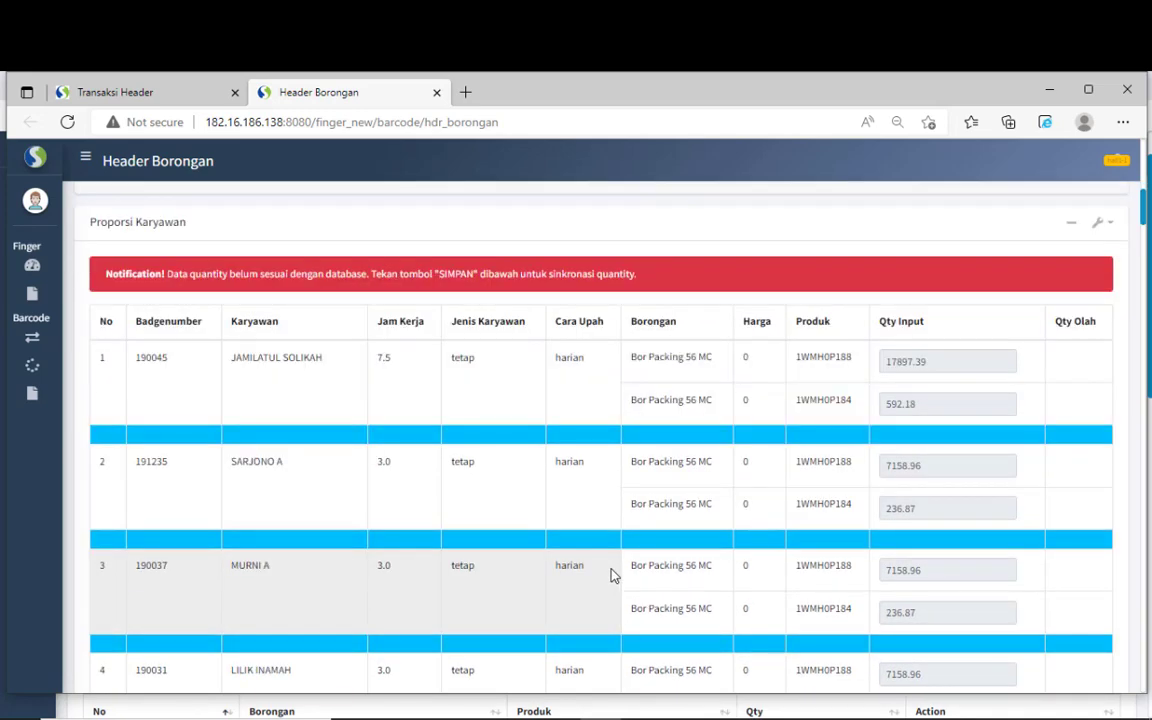
pyautogui.scroll(-1, 613, 575)
pyautogui.scroll(2, 613, 575)
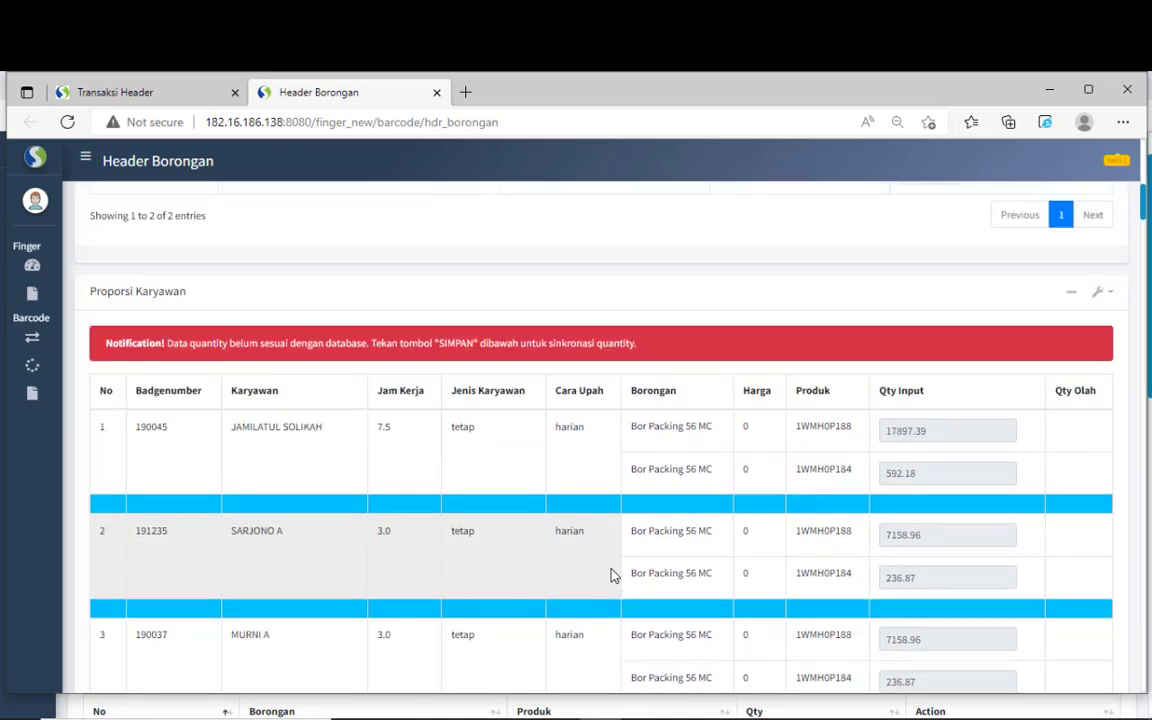
pyautogui.scroll(6, 613, 575)
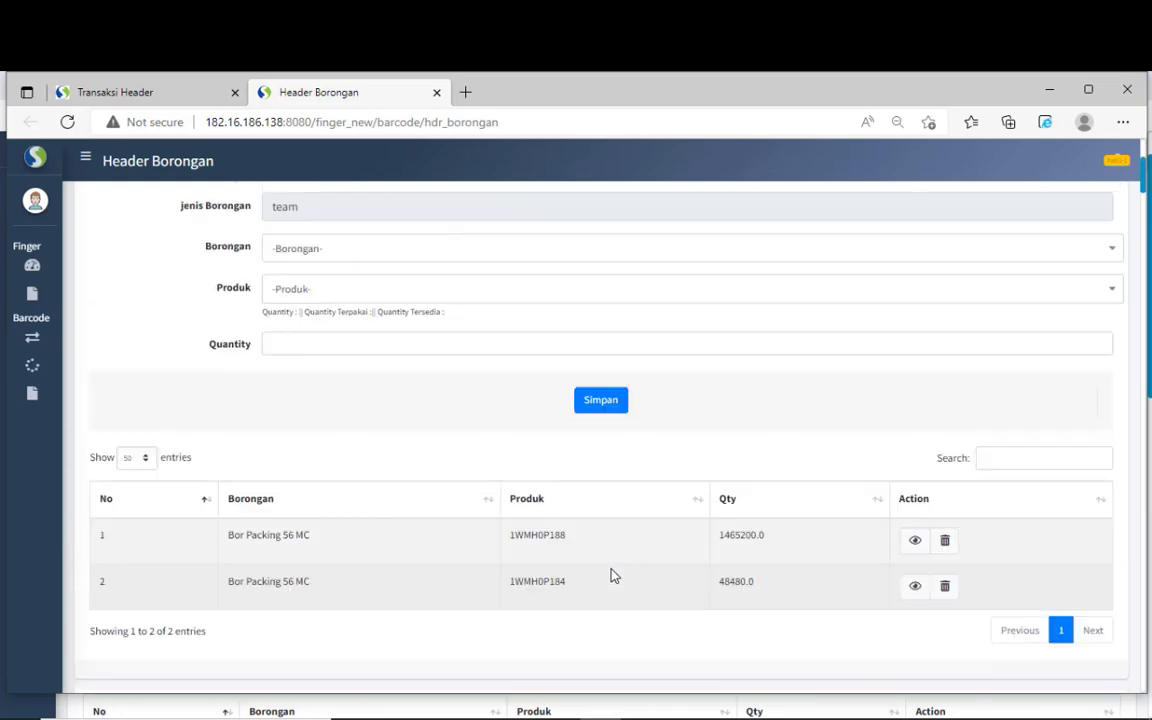
pyautogui.scroll(-6, 613, 575)
pyautogui.scroll(1, 613, 575)
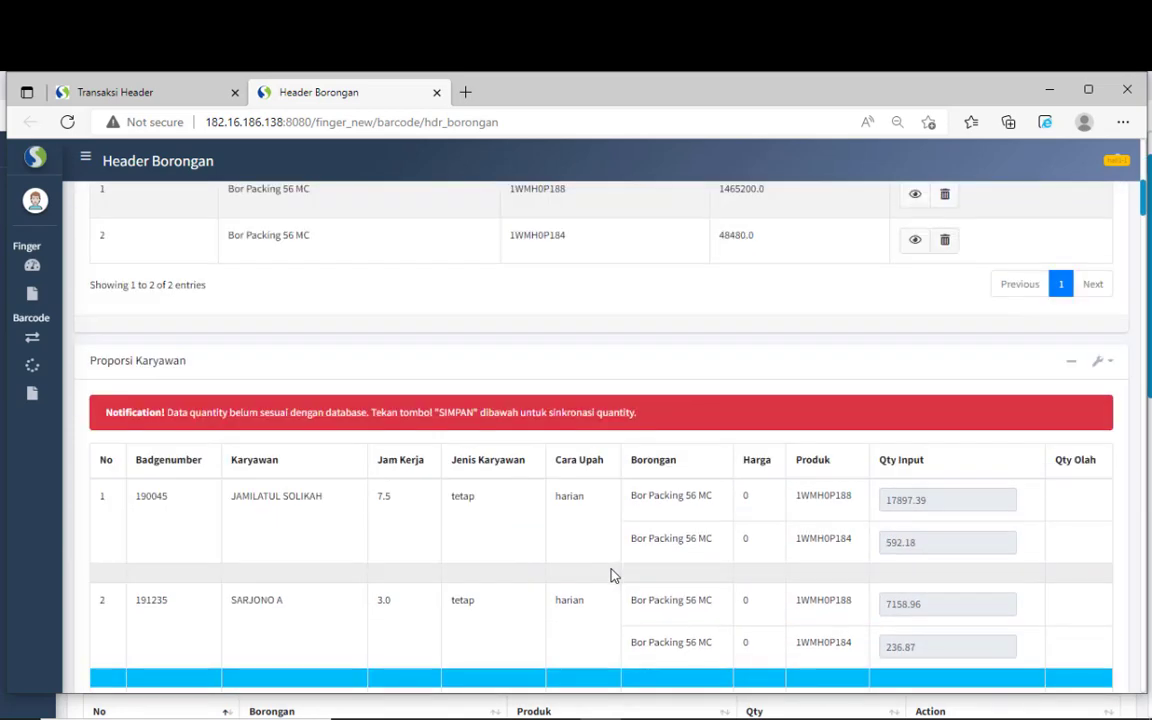
pyautogui.scroll(-1, 613, 575)
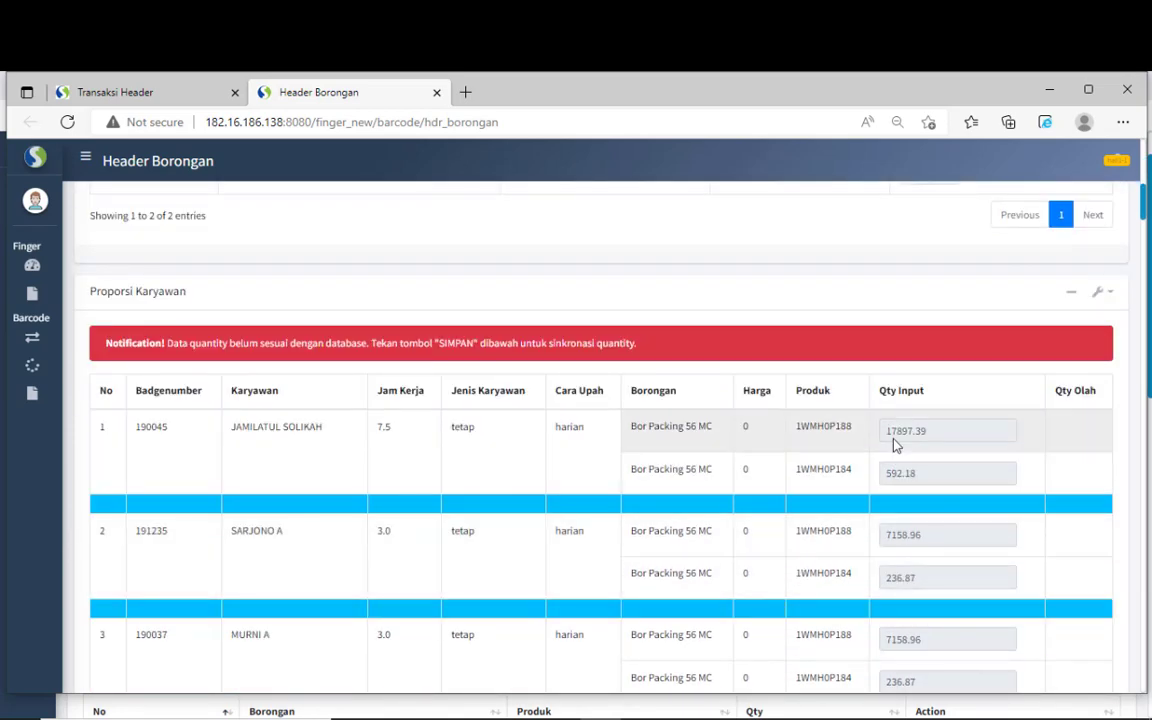
pyautogui.moveTo(885, 440); pyautogui.dragTo(926, 471)
pyautogui.click(926, 471)
pyautogui.moveTo(887, 431); pyautogui.dragTo(930, 431)
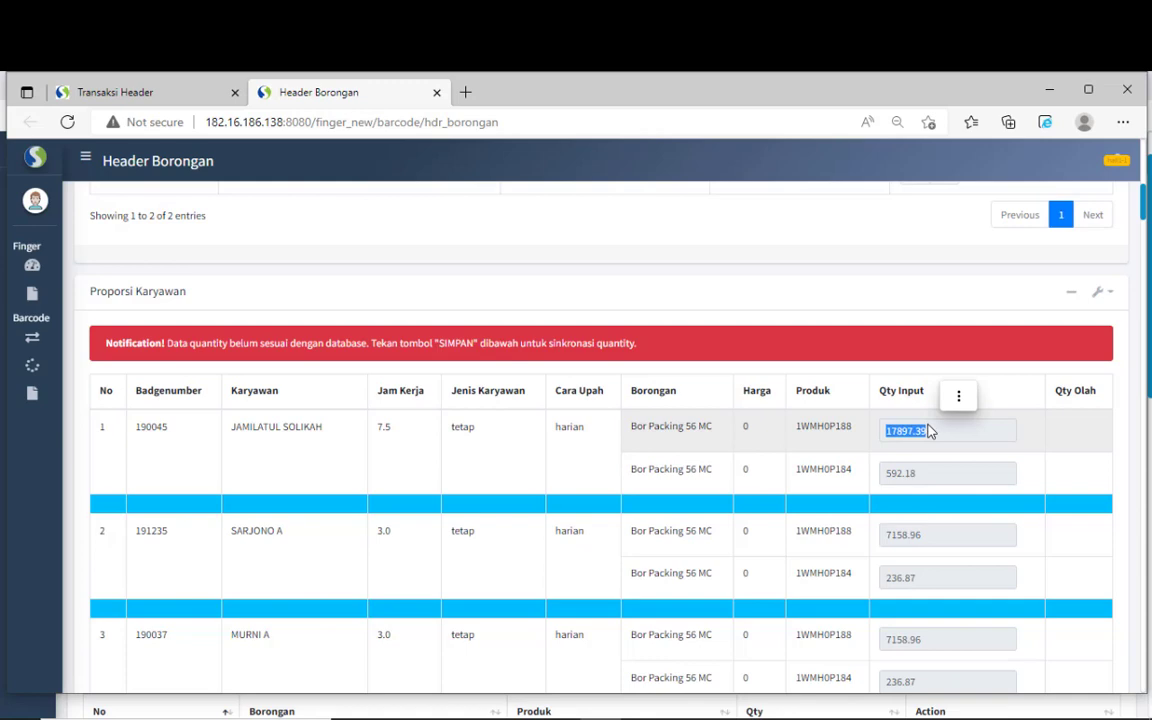
pyautogui.click(928, 431)
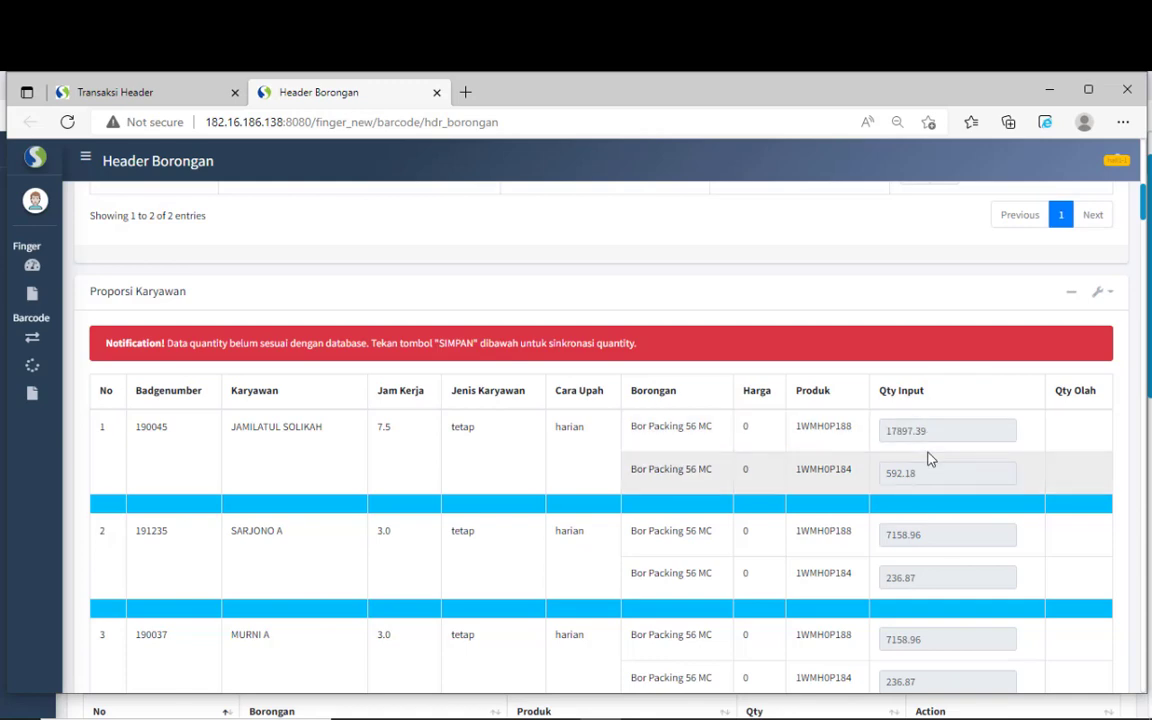
pyautogui.scroll(-3, 928, 459)
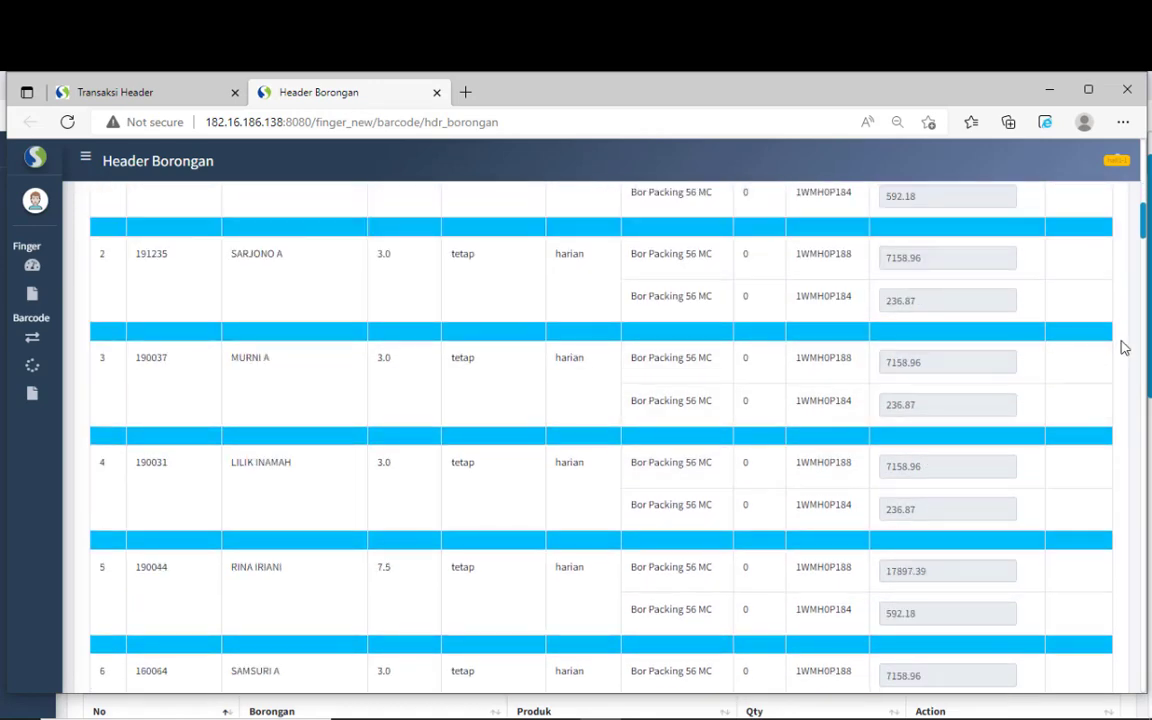
pyautogui.moveTo(1144, 223); pyautogui.dragTo(1146, 680)
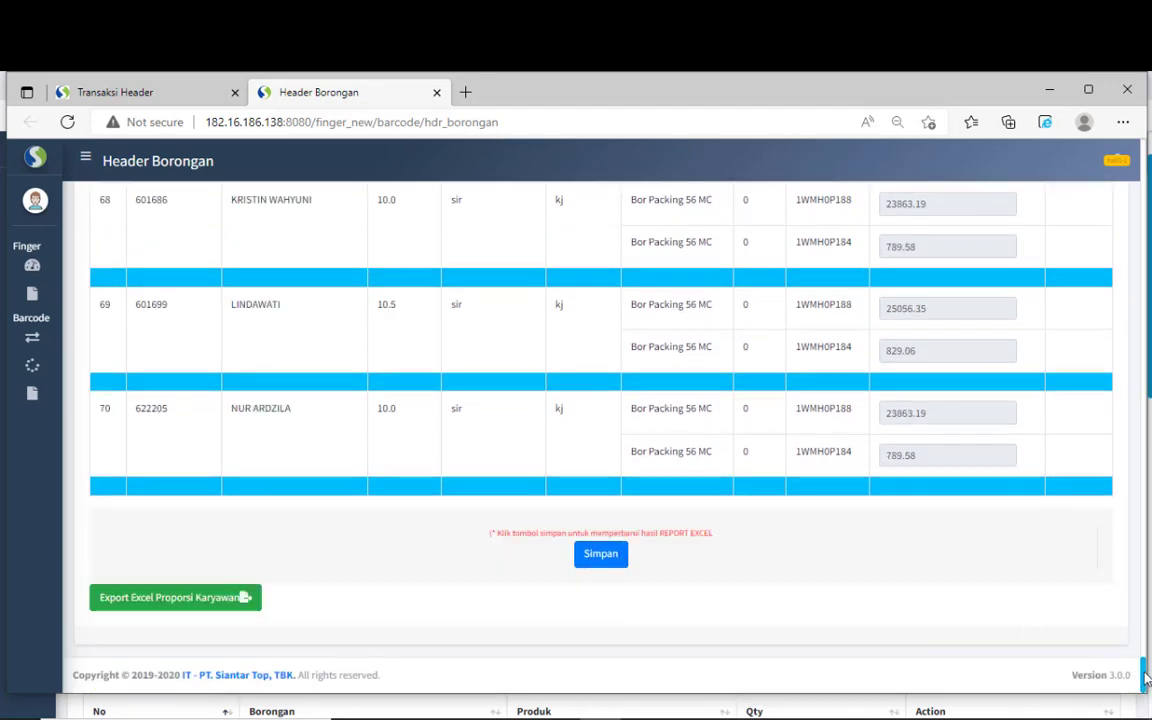
pyautogui.moveTo(1146, 678); pyautogui.dragTo(1143, 146)
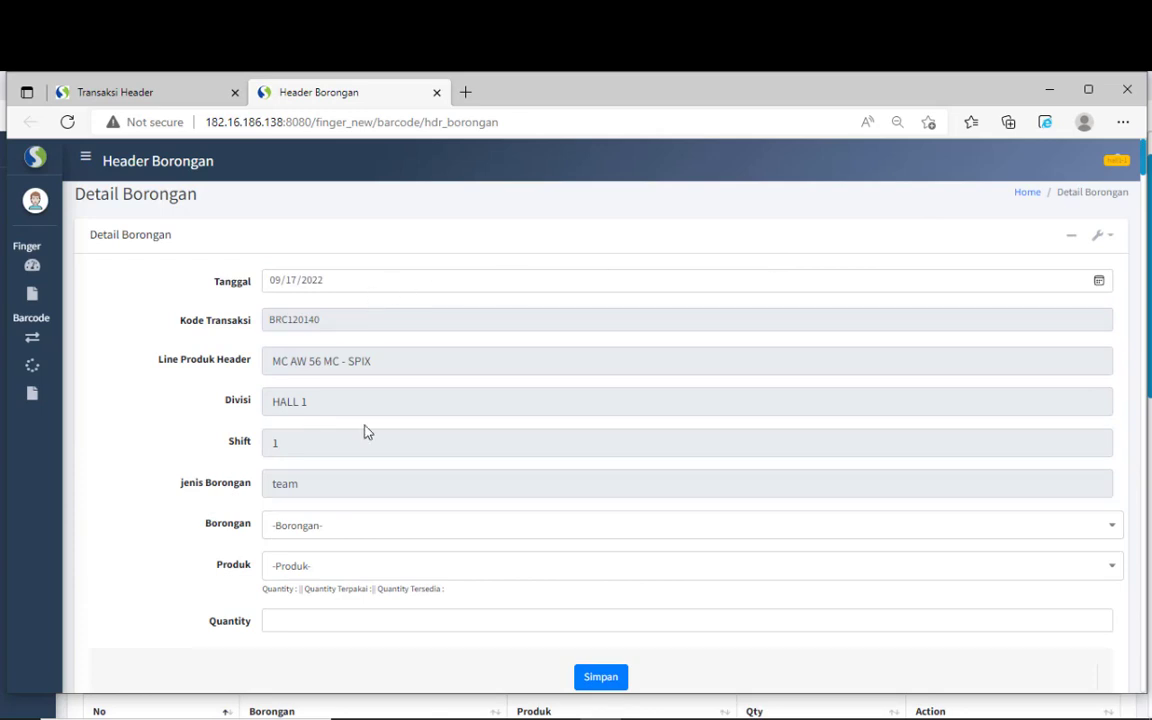
pyautogui.hotkey('alt', 'Tab')
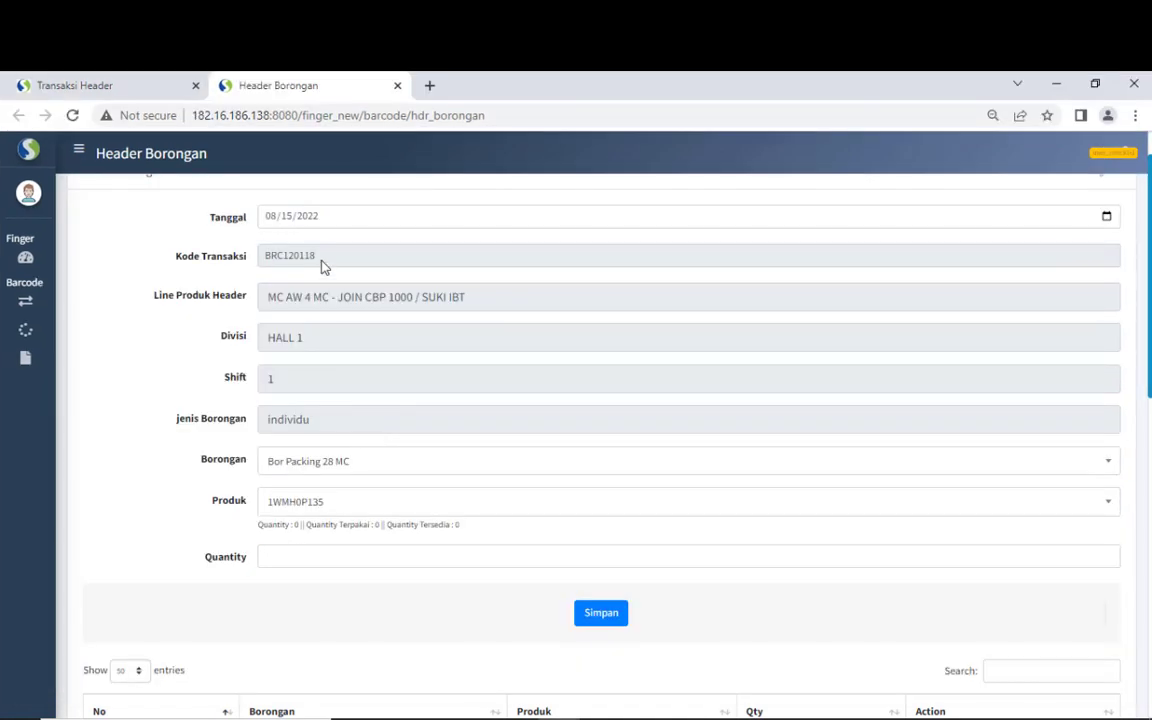
# - Return to the transaction list and open BRC120118's downtime entry form
pyautogui.click(397, 86)
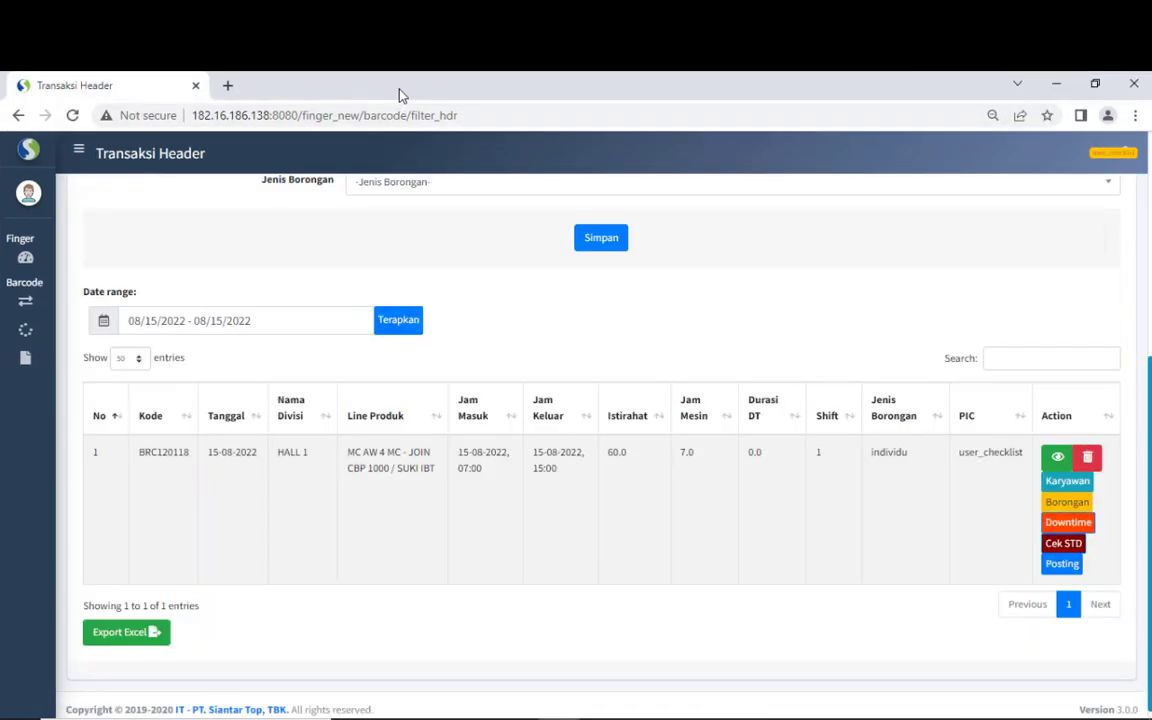
pyautogui.click(1068, 523)
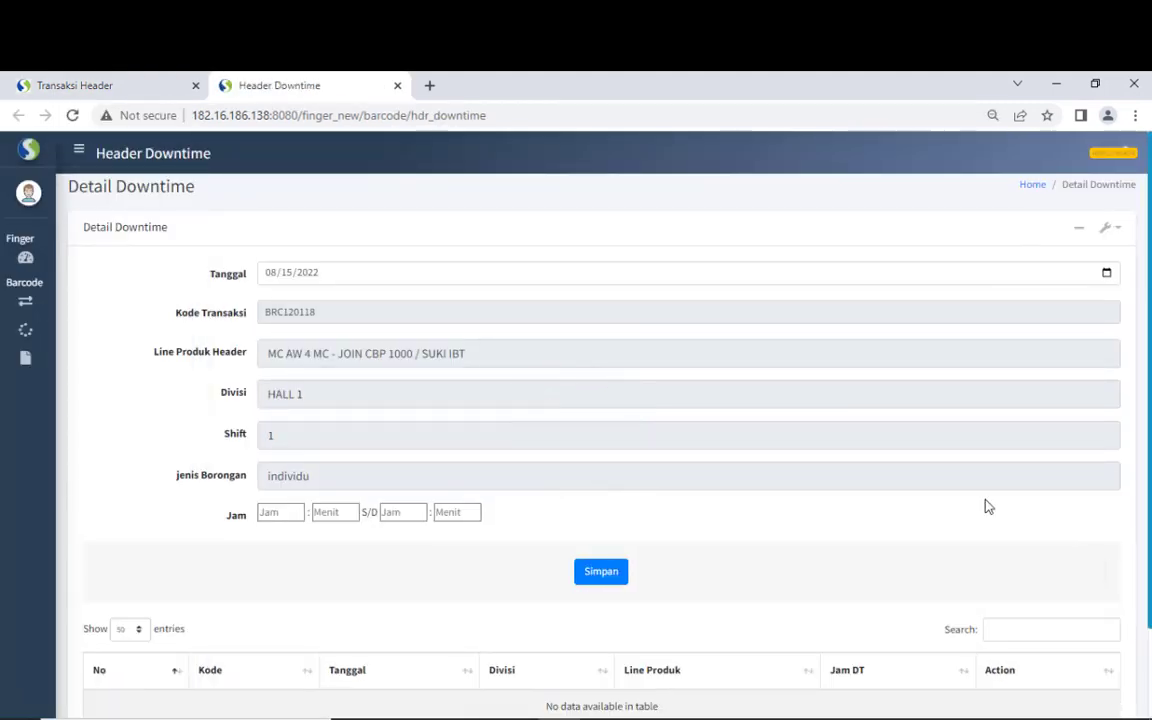
pyautogui.scroll(-2, 792, 458)
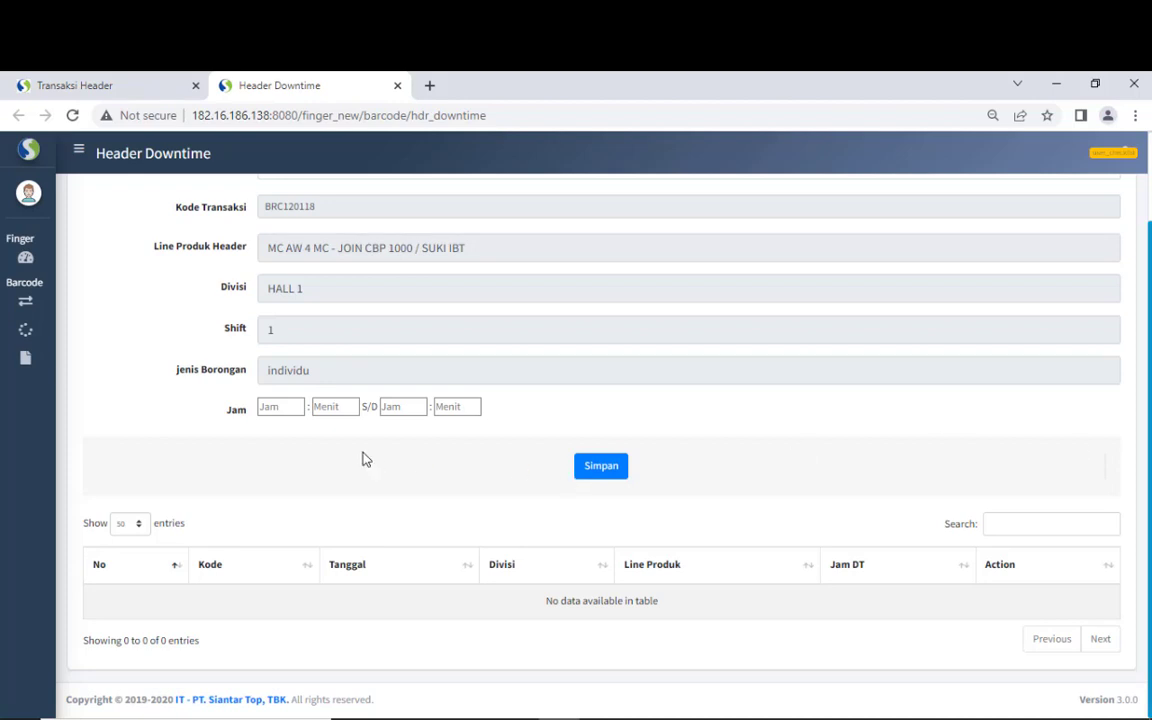
pyautogui.click(281, 408)
pyautogui.click(321, 405)
pyautogui.click(394, 402)
pyautogui.click(440, 400)
pyautogui.click(276, 407)
# - Record a downtime from 13:00 to 13:30 and save it
pyautogui.write('13')
pyautogui.press('Tab')
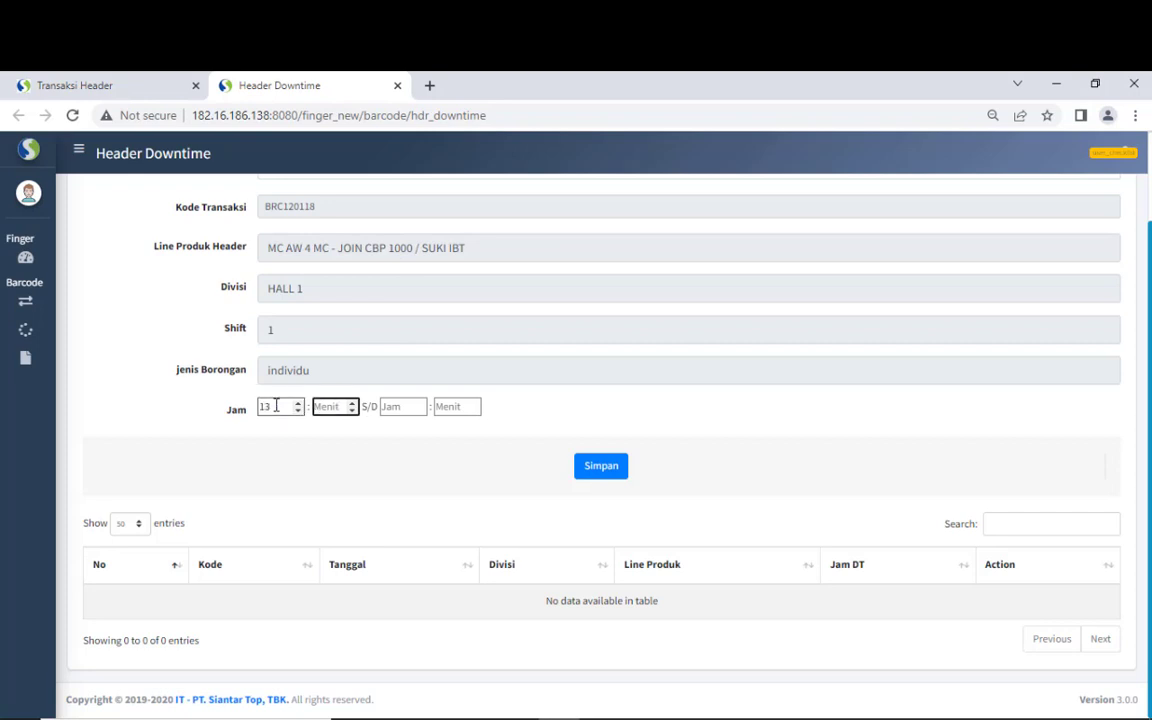
pyautogui.write('00')
pyautogui.press('Tab')
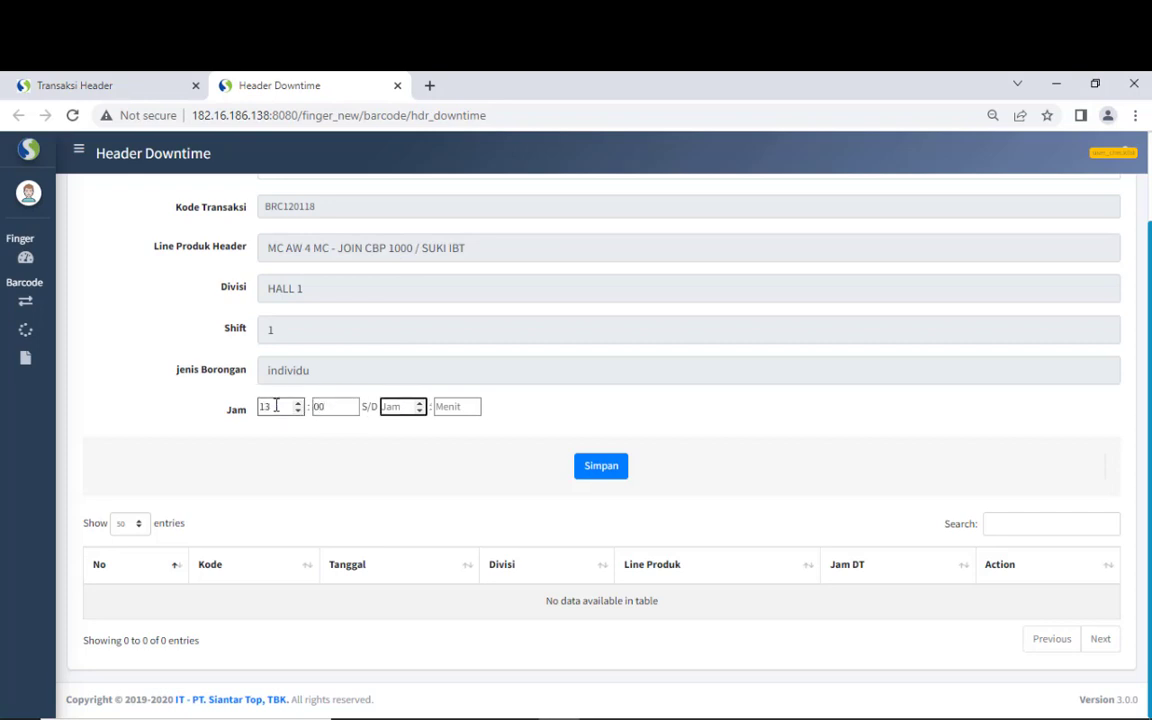
pyautogui.write('13')
pyautogui.press('Tab')
pyautogui.write('3')
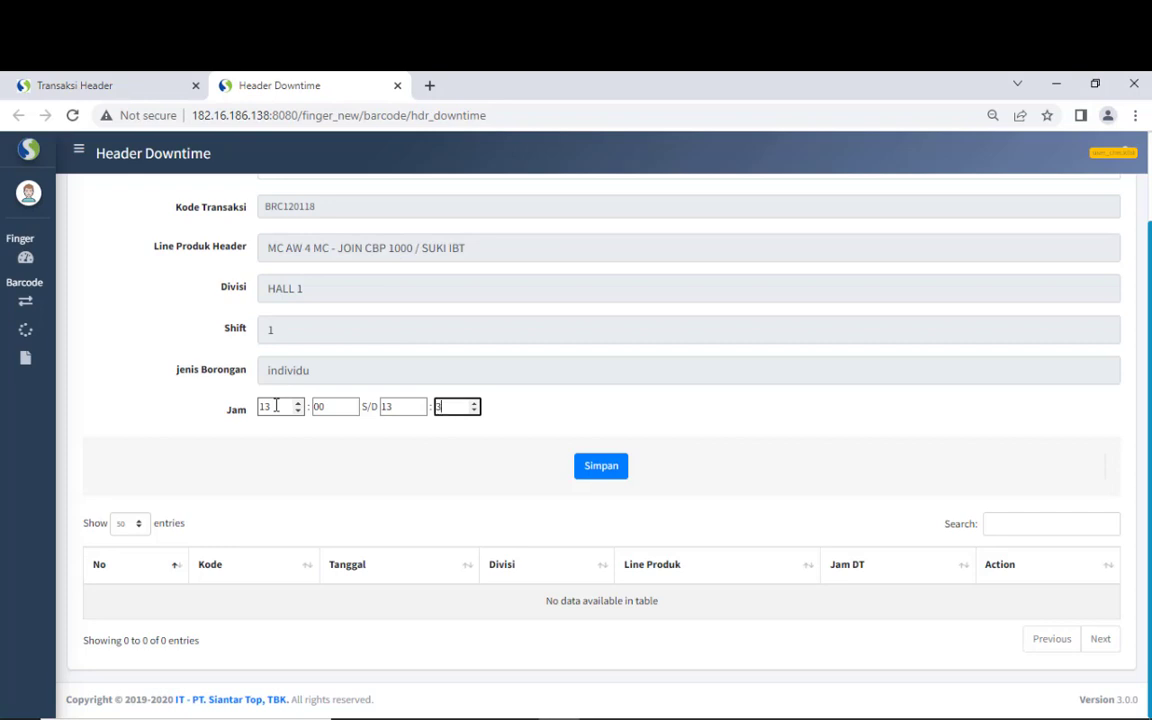
pyautogui.write('0')
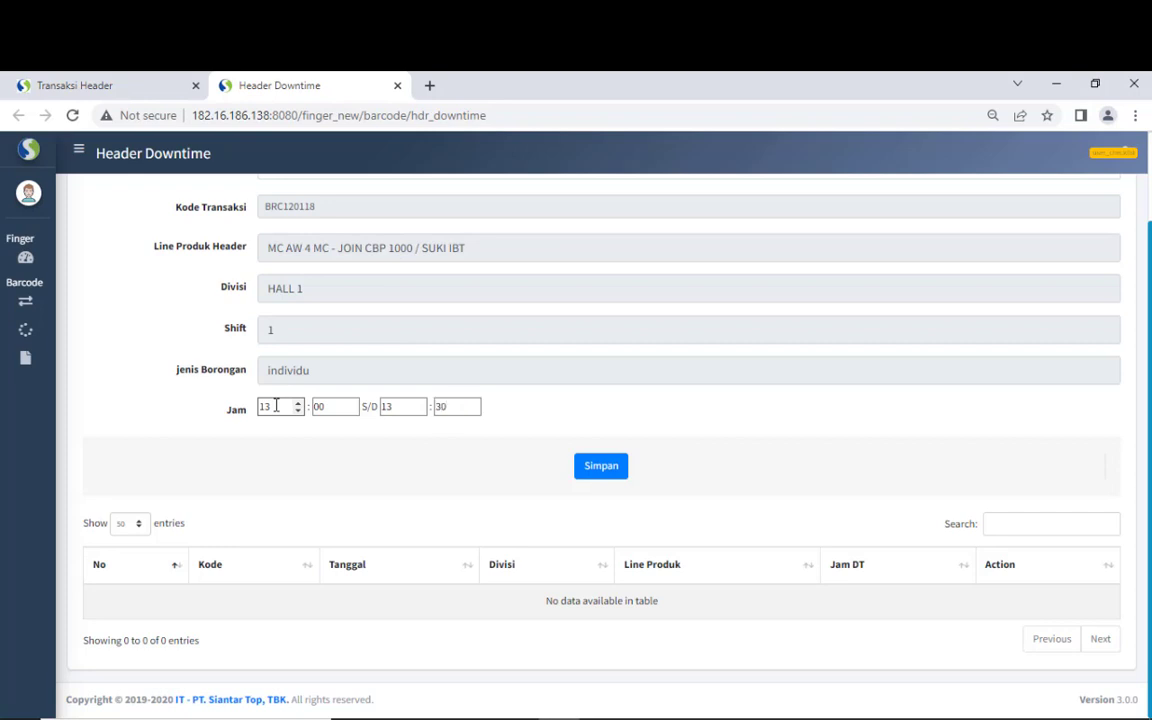
pyautogui.click(599, 472)
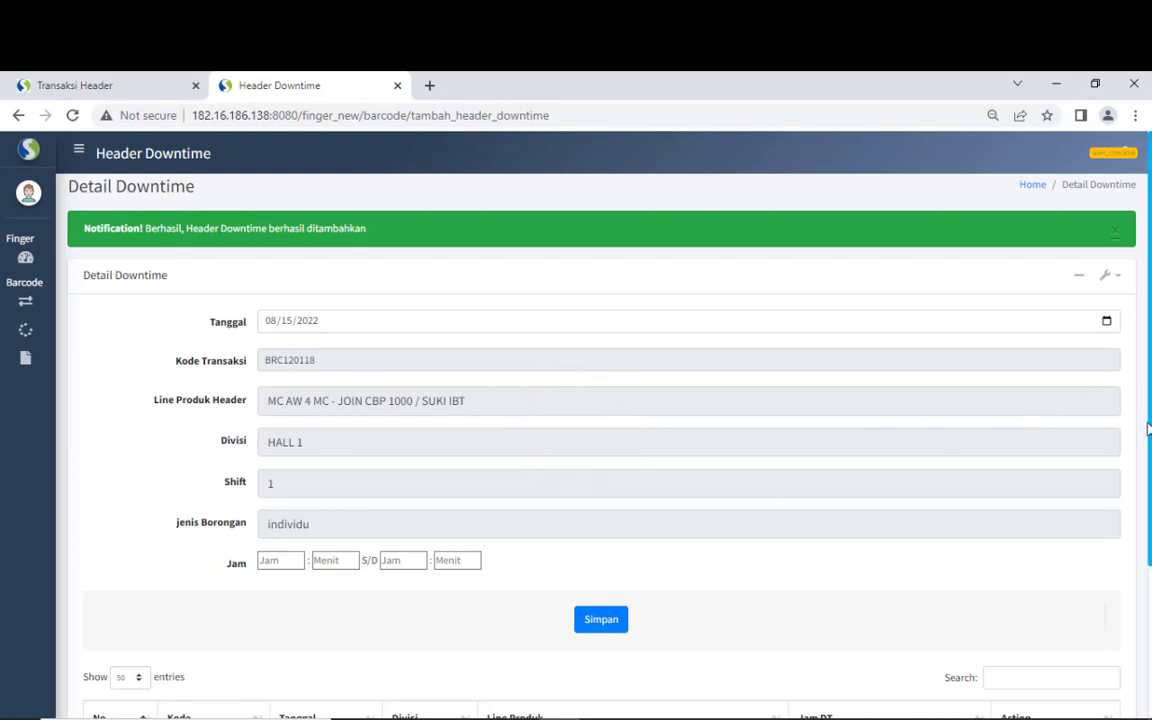
# - Check the saved row's product line and downtime hours, then open its employee details
pyautogui.moveTo(1147, 428); pyautogui.dragTo(1131, 545)
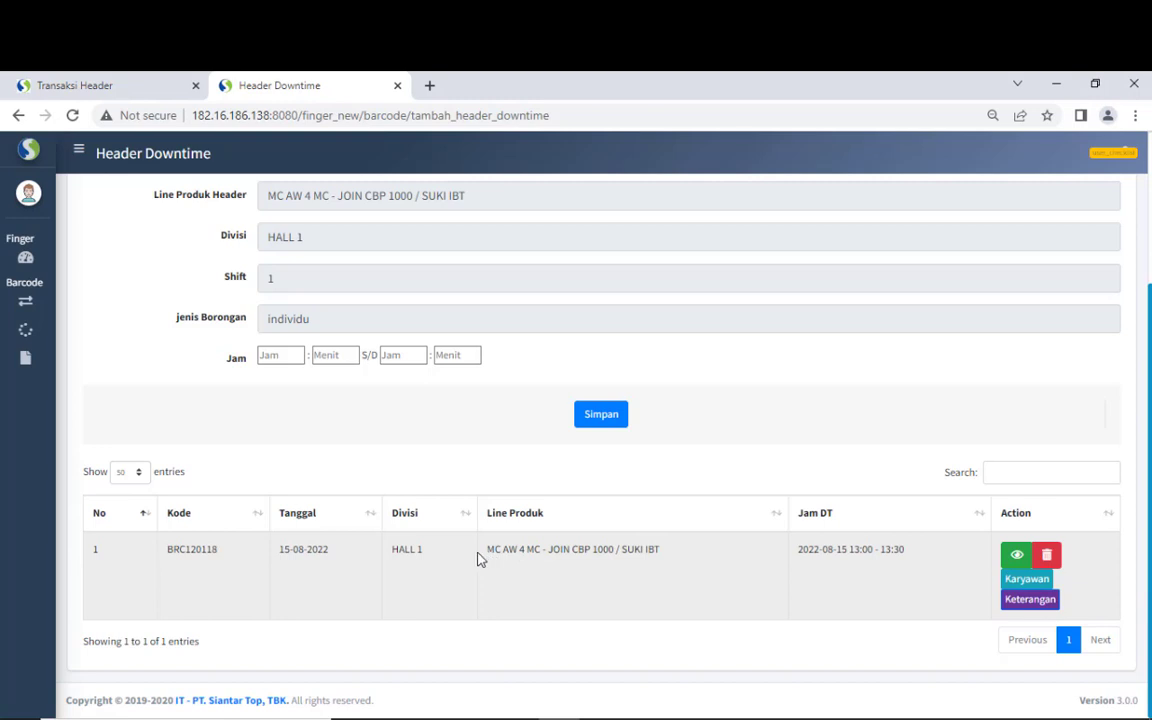
pyautogui.moveTo(478, 560); pyautogui.dragTo(591, 548)
pyautogui.click(545, 563)
pyautogui.moveTo(797, 549); pyautogui.dragTo(890, 549)
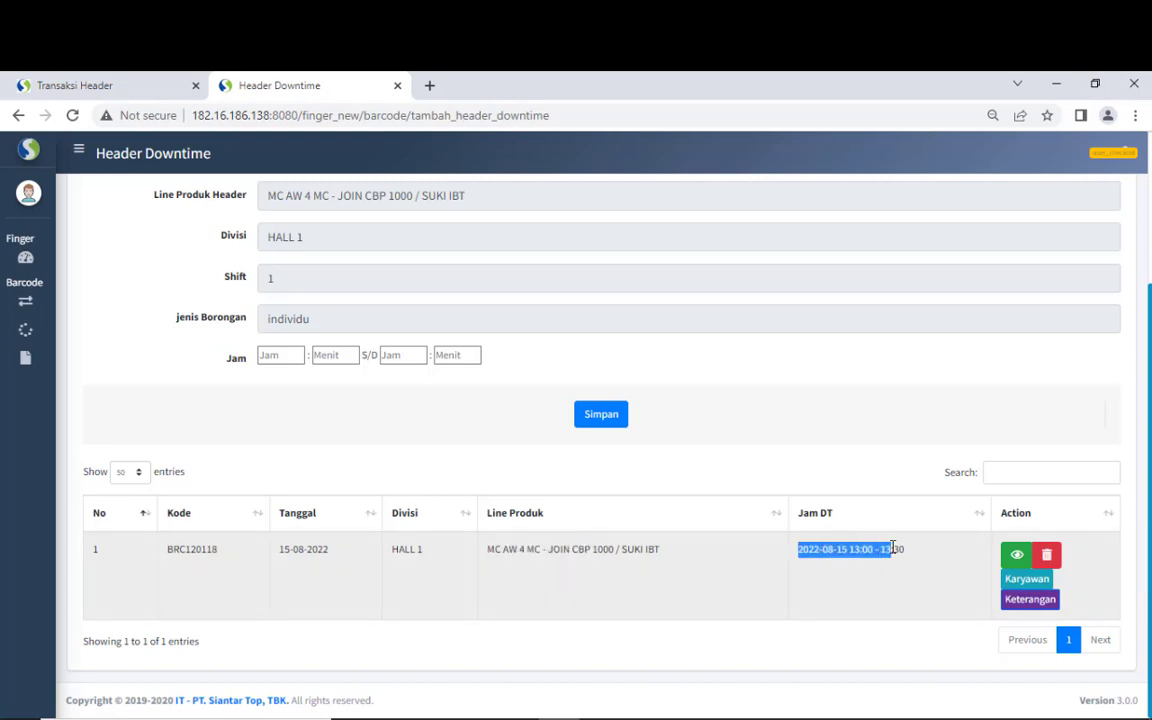
pyautogui.click(1020, 589)
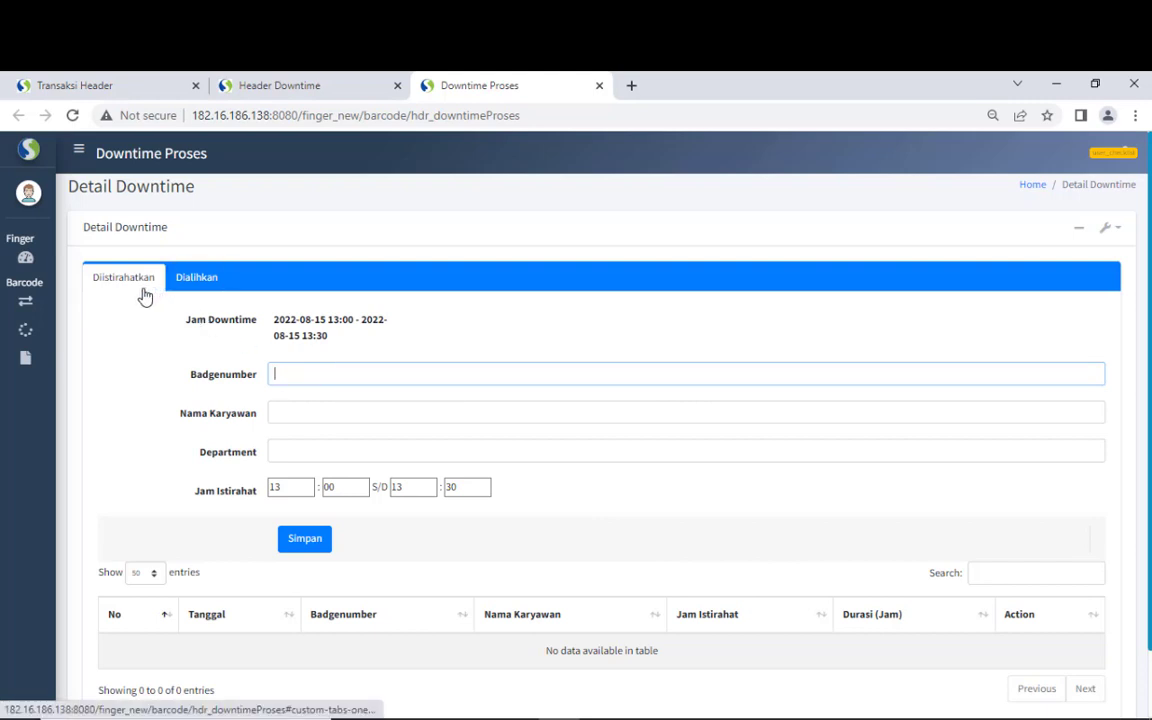
# - Review the Diistirahatkan rest form, confirming no rest entries exist
pyautogui.click(183, 290)
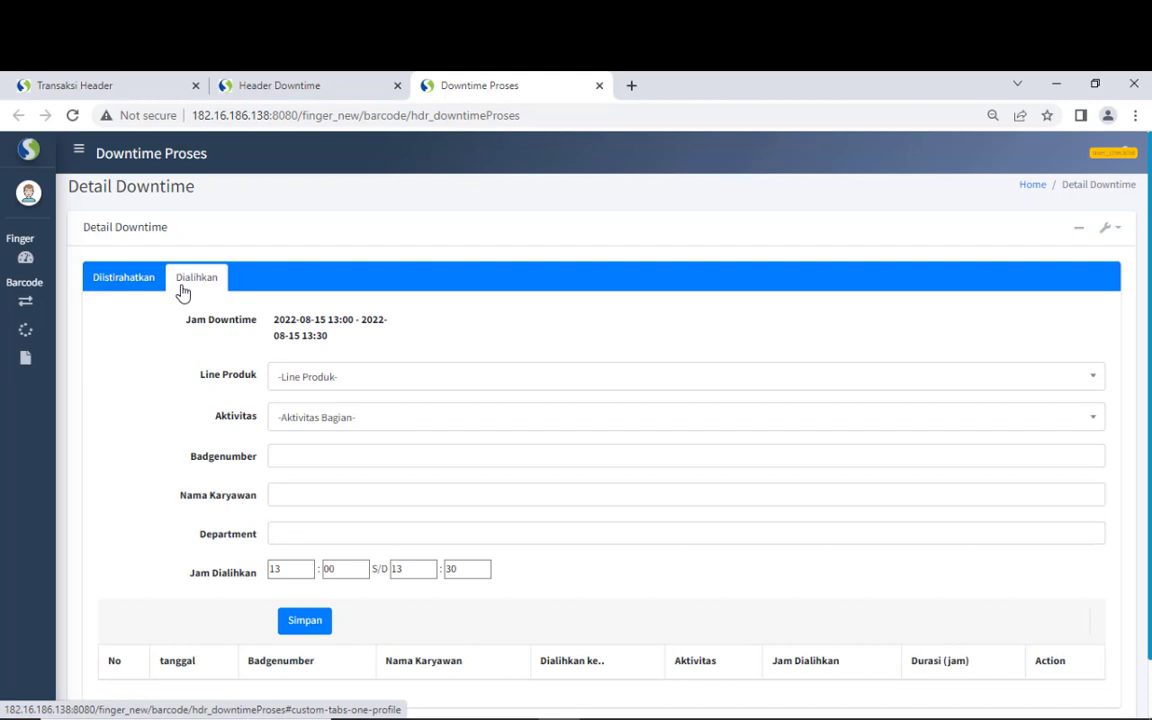
pyautogui.click(146, 286)
pyautogui.click(290, 366)
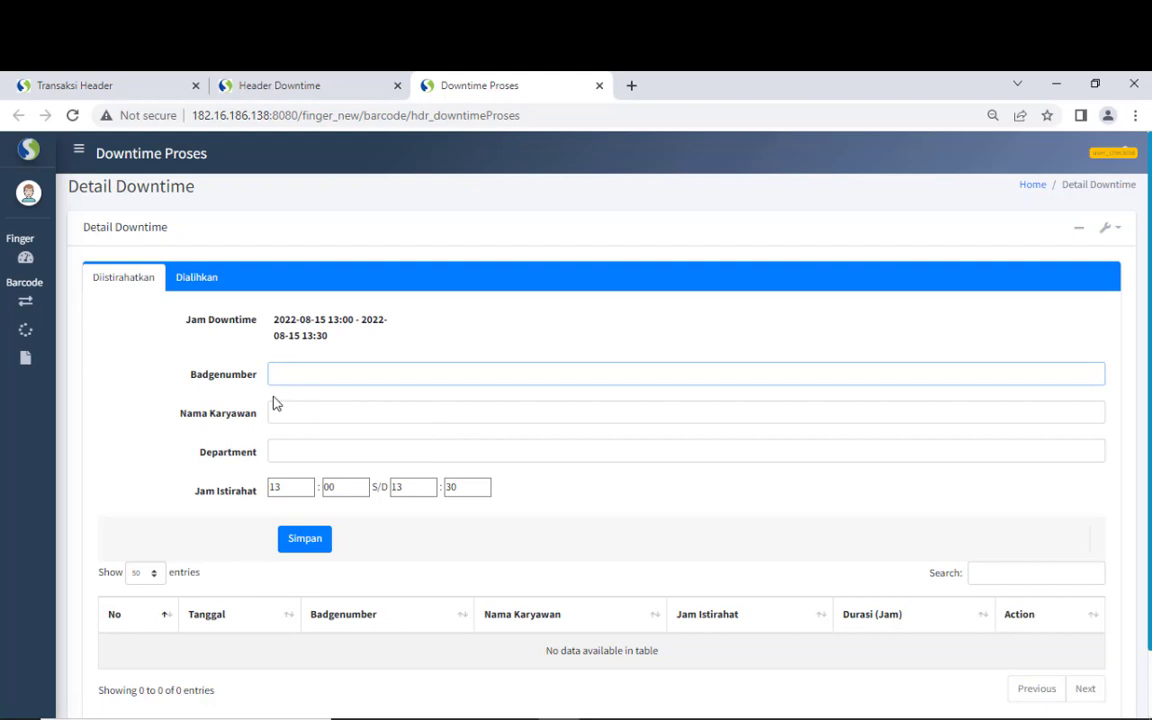
pyautogui.click(281, 489)
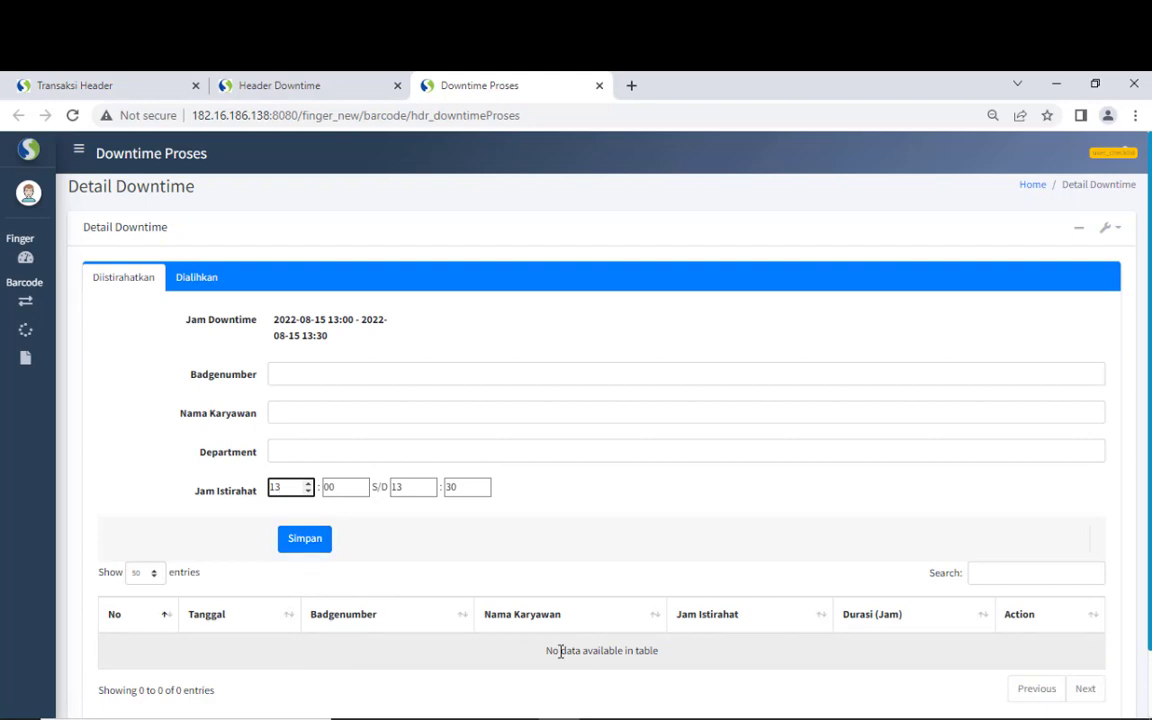
pyautogui.moveTo(545, 651); pyautogui.dragTo(663, 656)
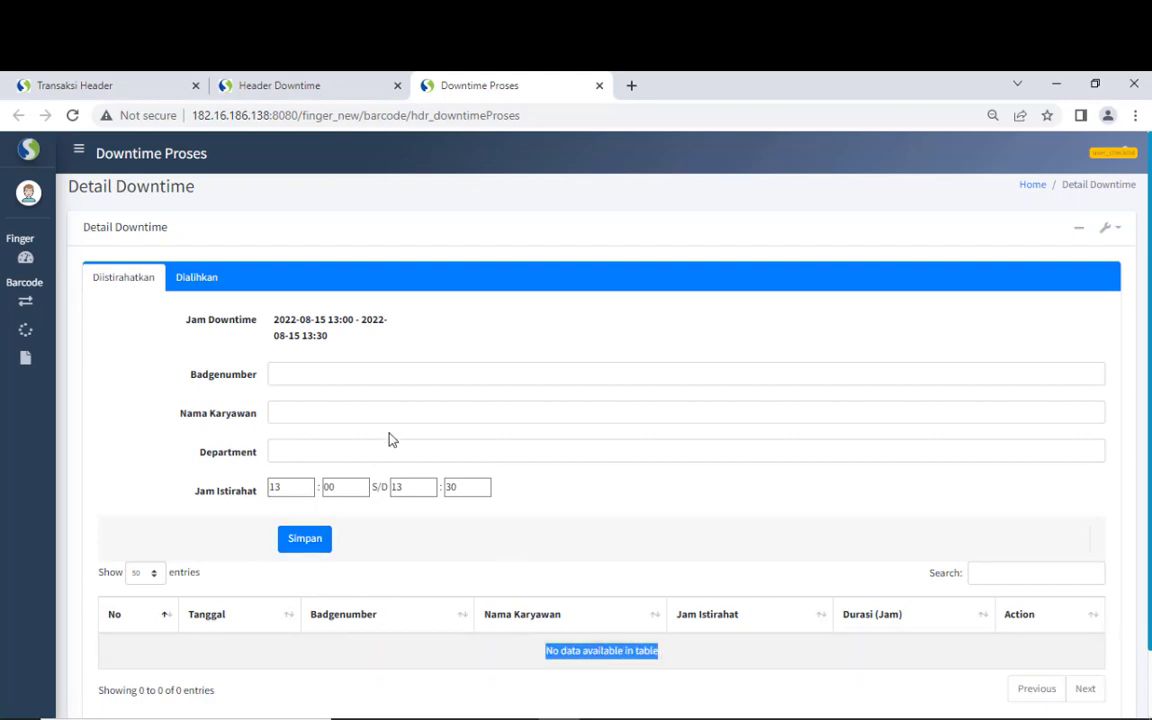
# - Examine the Dialihkan form's empty Line Produk and activity lists, then close Header Downtime
pyautogui.click(199, 281)
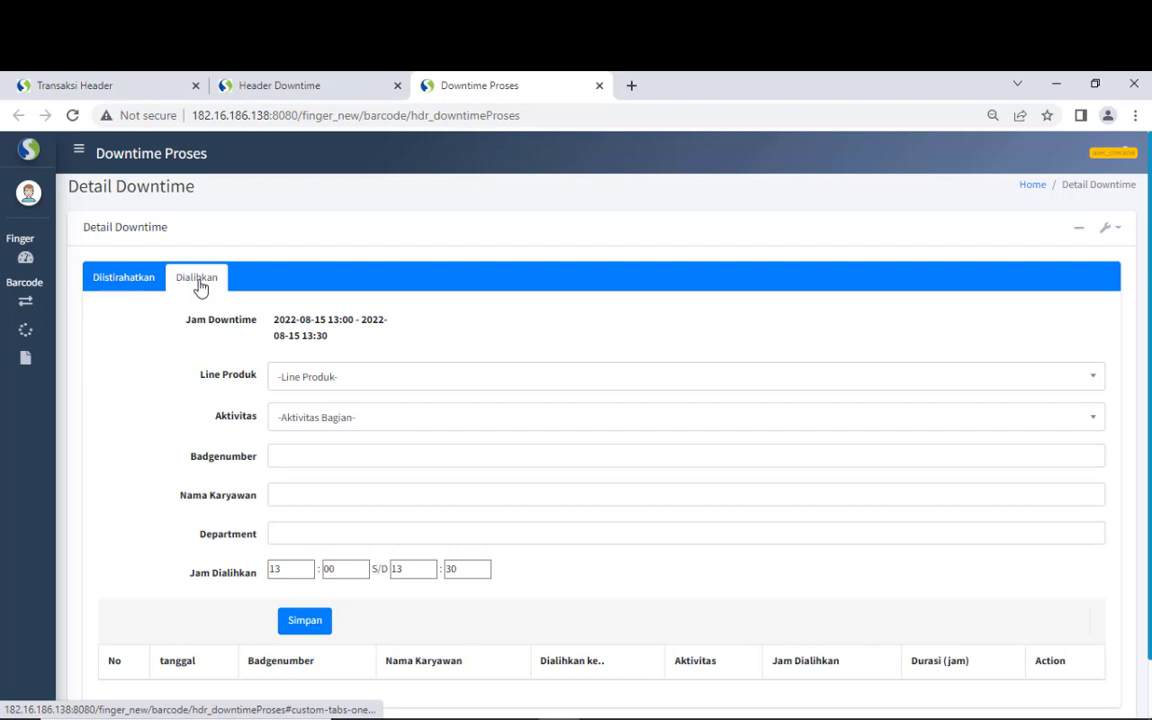
pyautogui.click(305, 377)
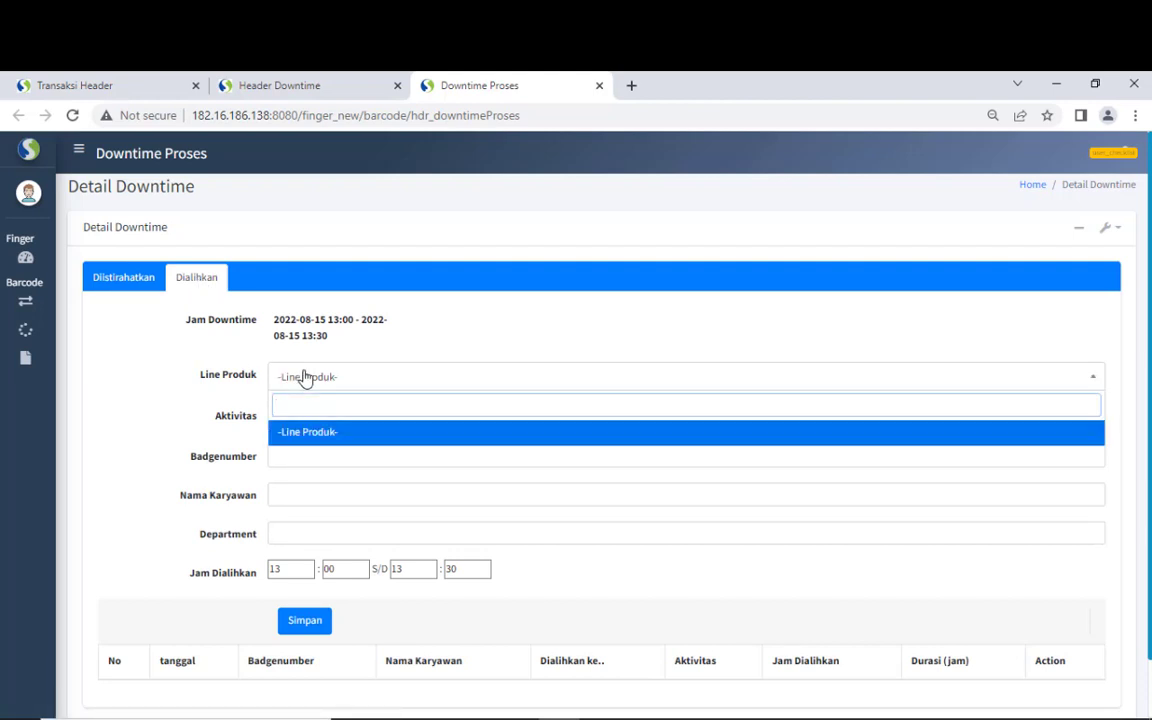
pyautogui.click(228, 428)
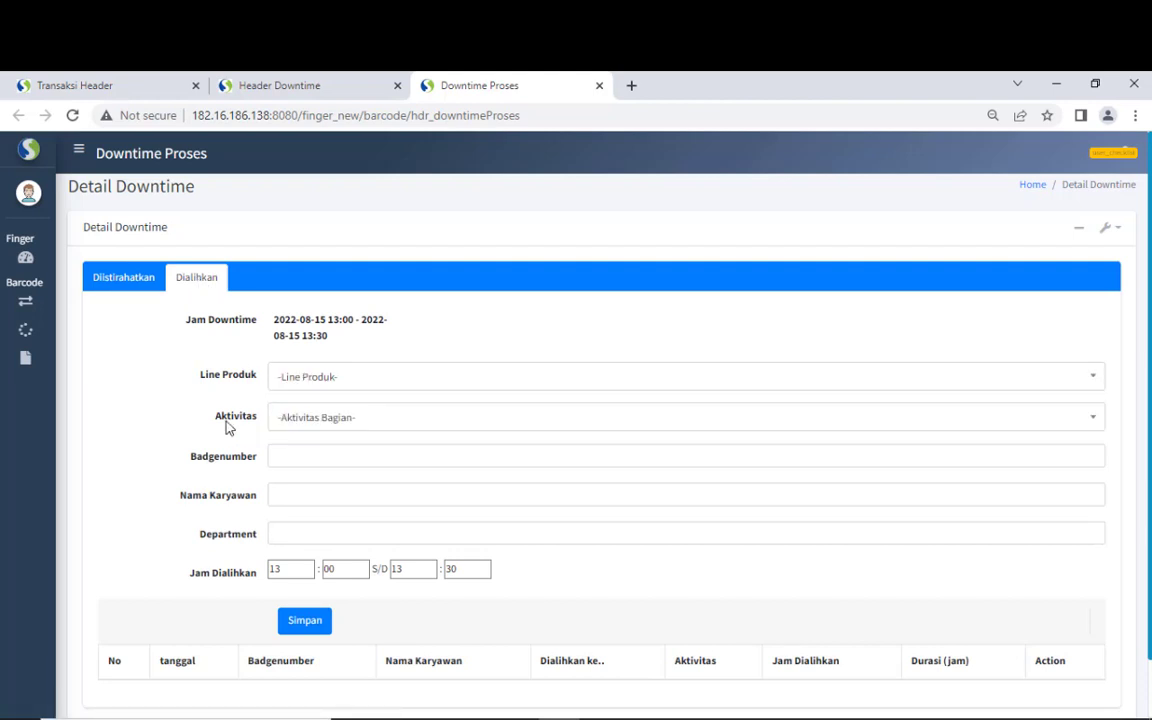
pyautogui.click(273, 416)
pyautogui.click(233, 419)
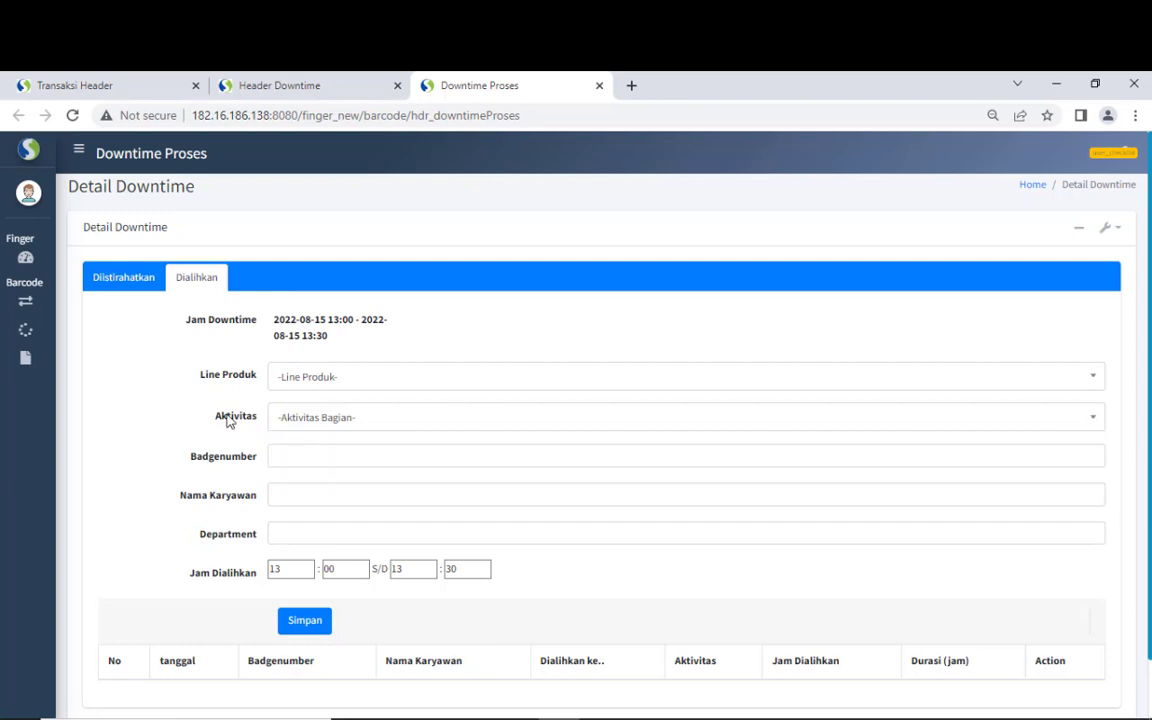
pyautogui.click(290, 457)
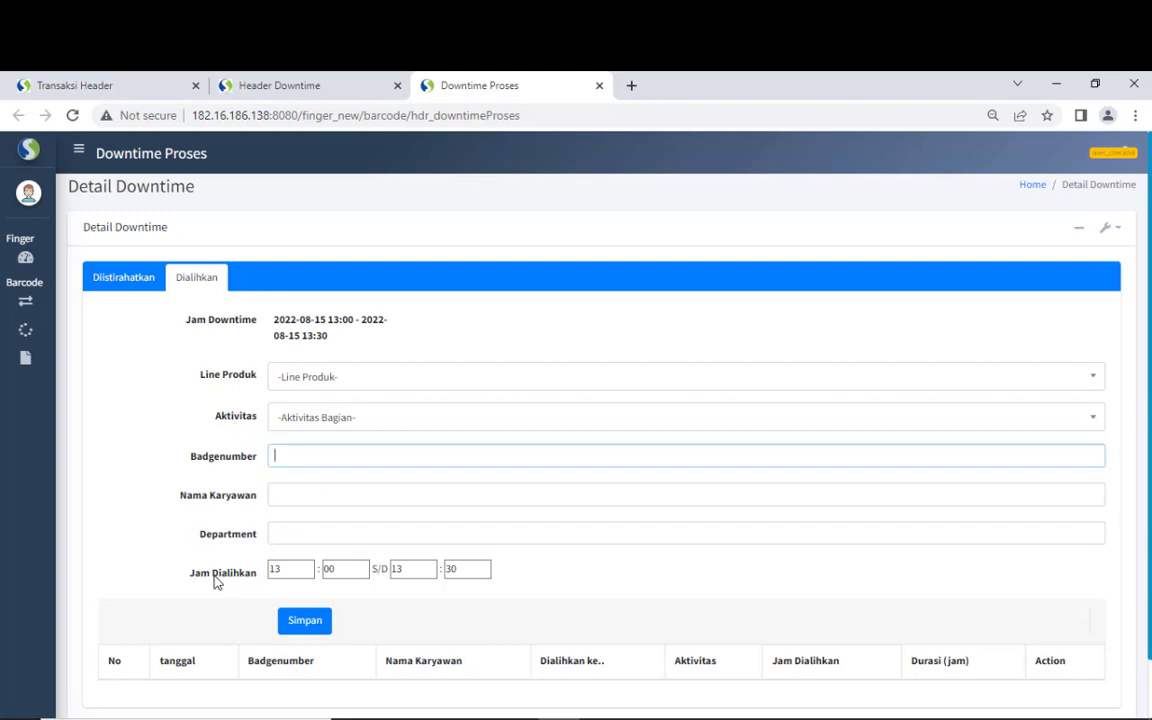
pyautogui.moveTo(214, 580); pyautogui.dragTo(249, 582)
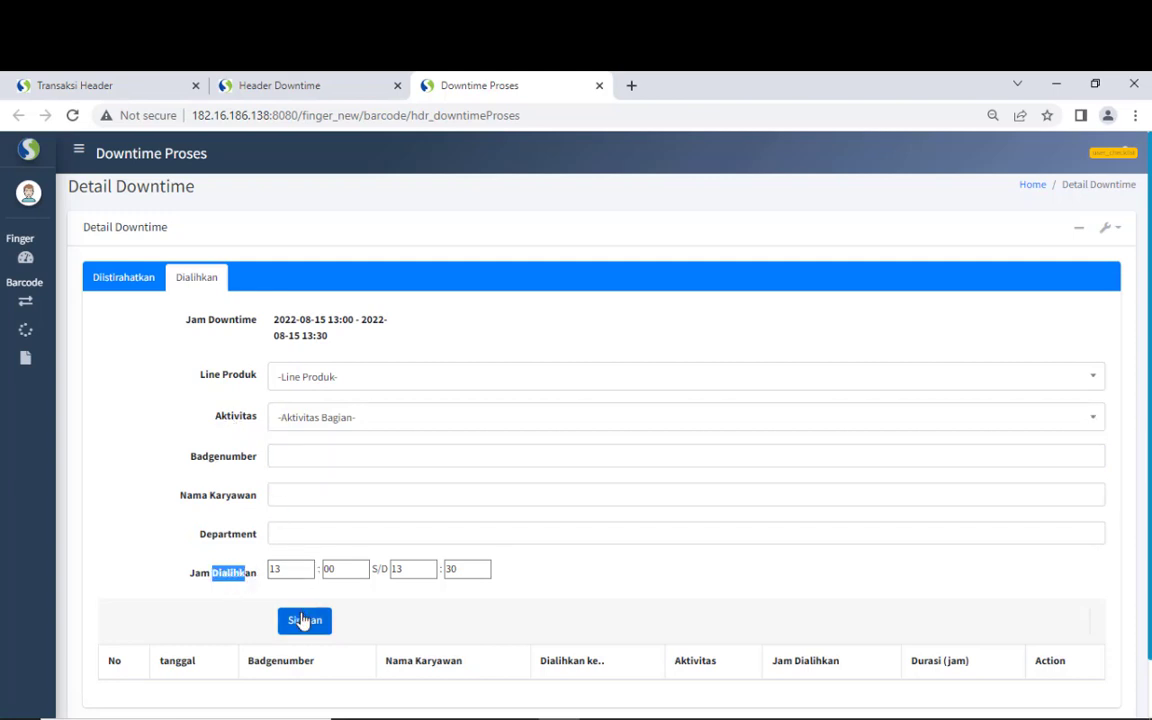
pyautogui.click(378, 625)
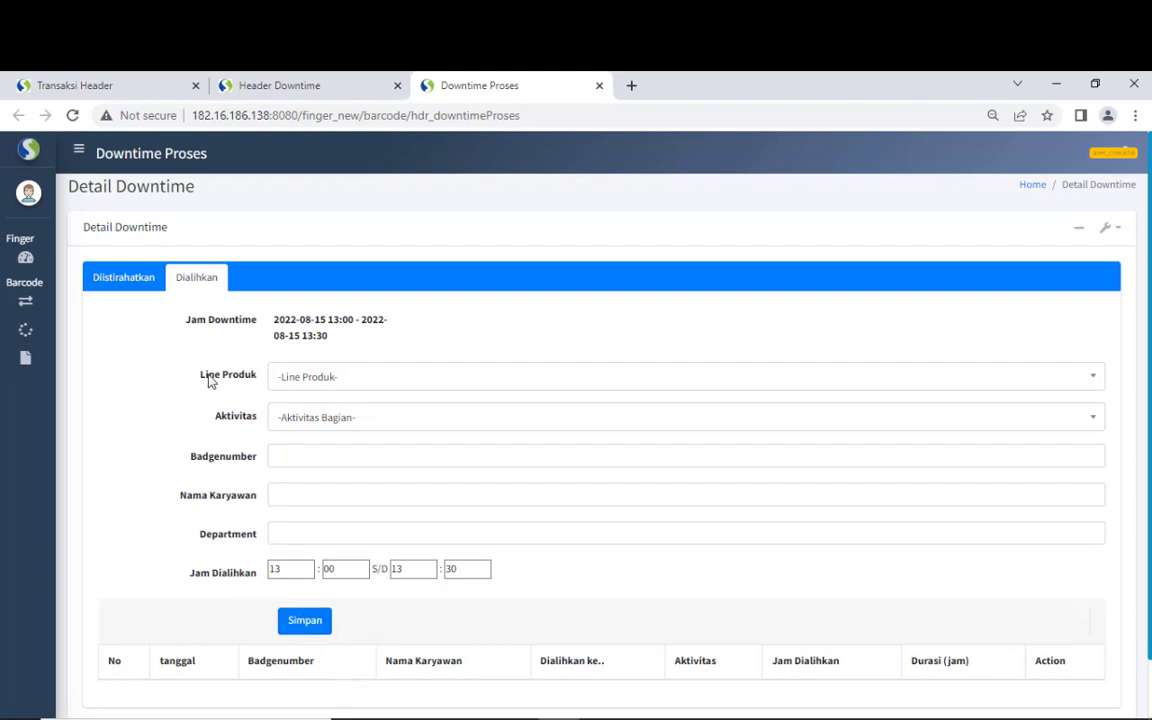
pyautogui.click(285, 377)
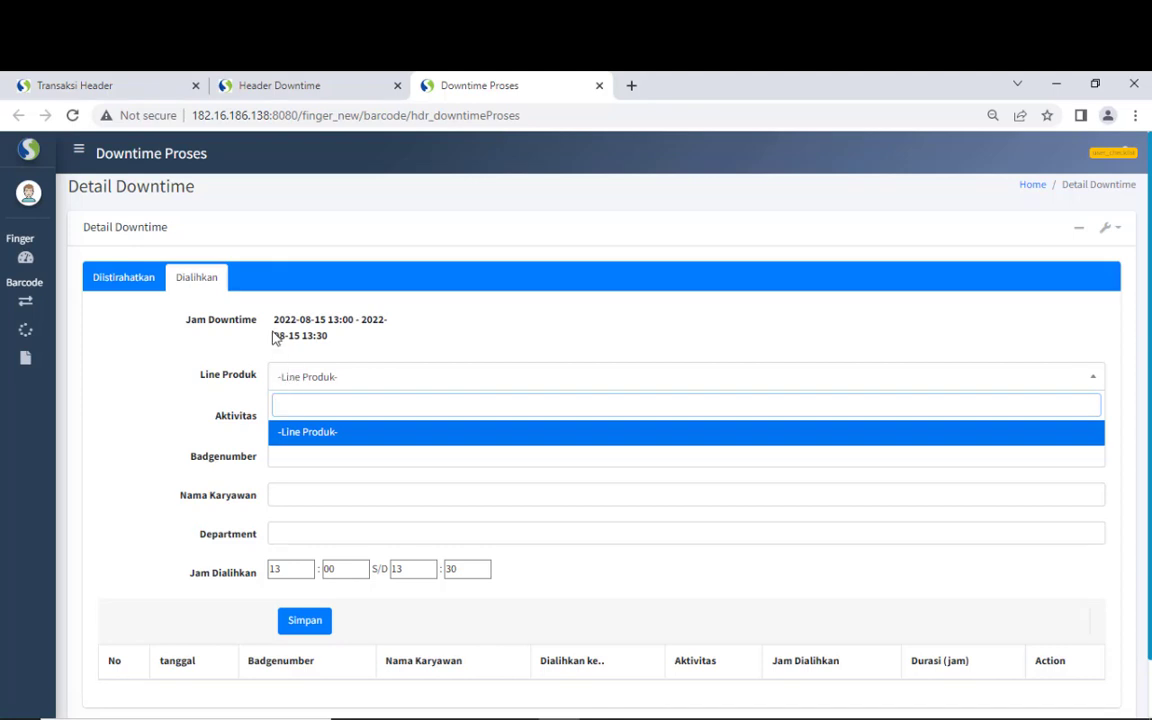
pyautogui.click(274, 338)
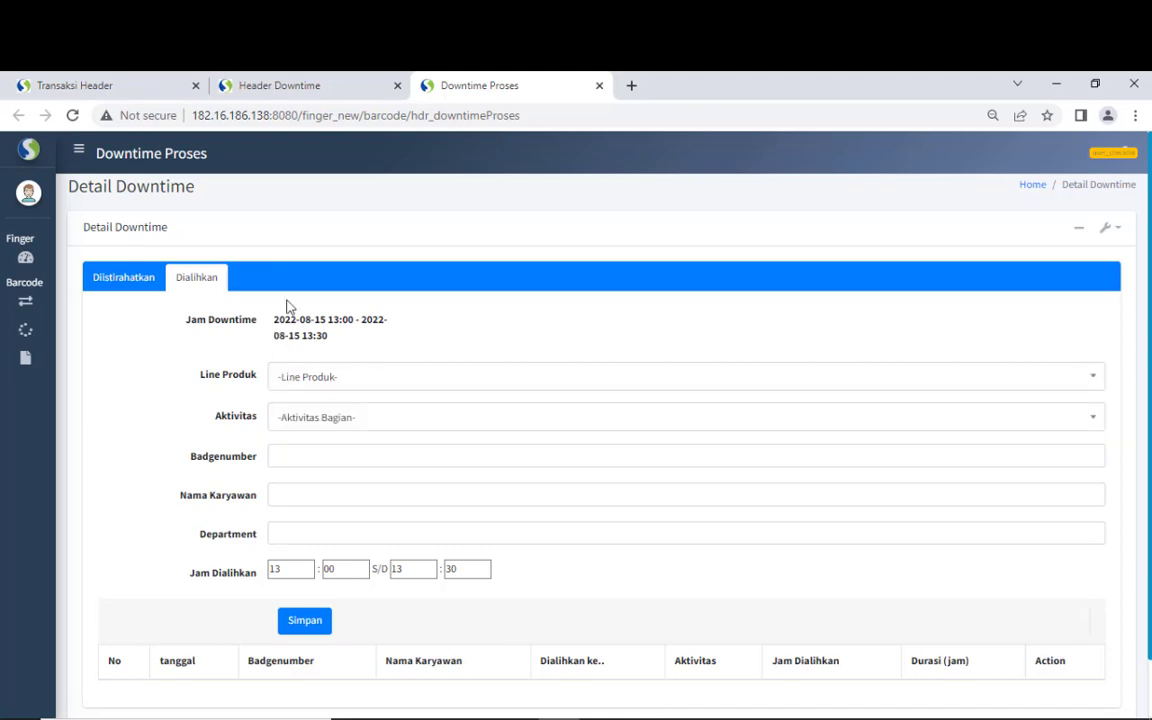
pyautogui.click(398, 87)
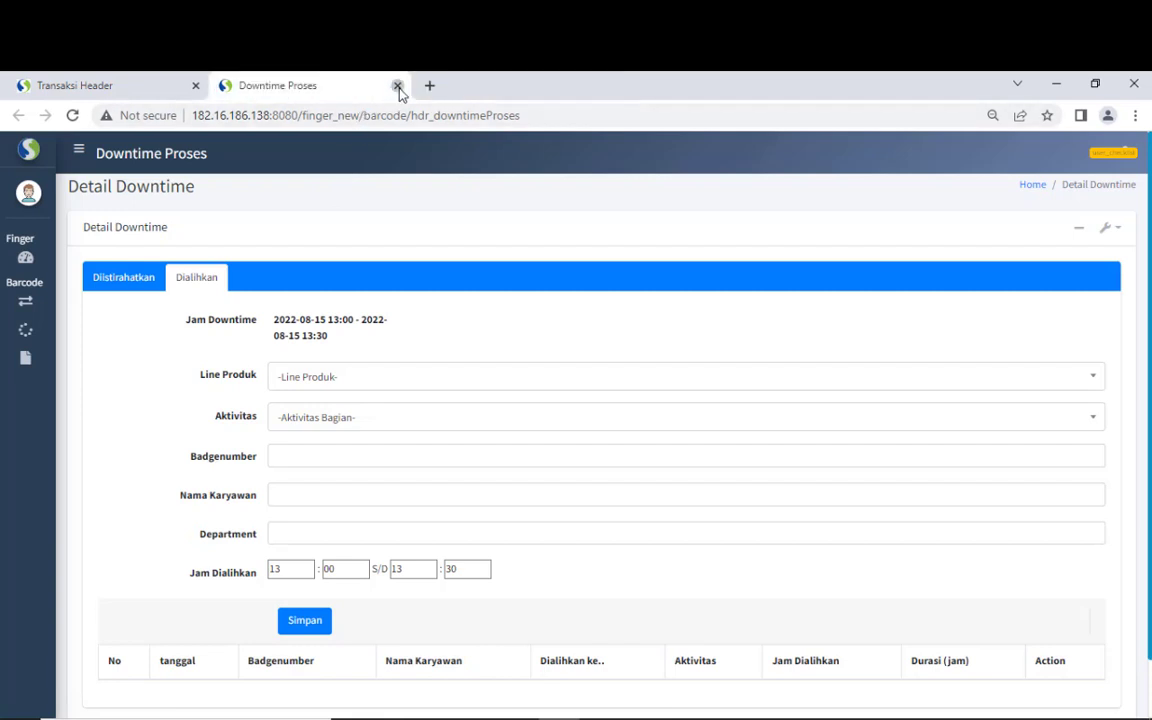
# - Close the Downtime Proses page to get back to the Transaksi Header list
pyautogui.click(398, 87)
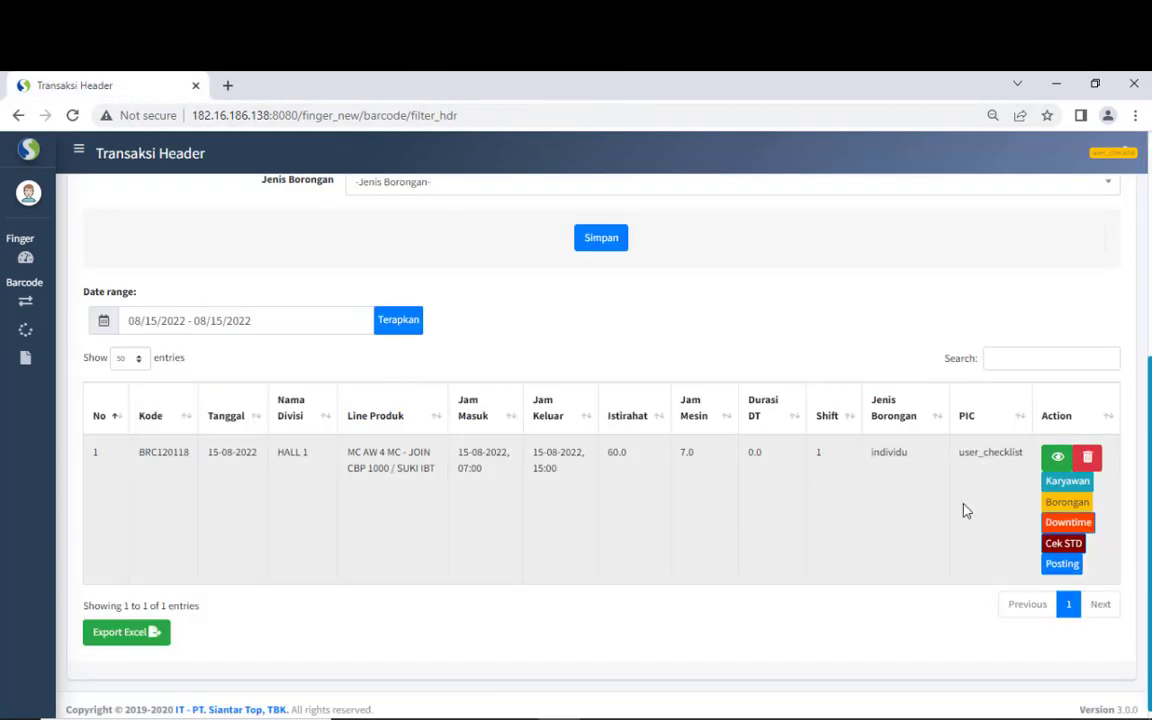
# - Open BRC120118's staffing standard check and review the STD exception rows' machine hours
pyautogui.click(1055, 546)
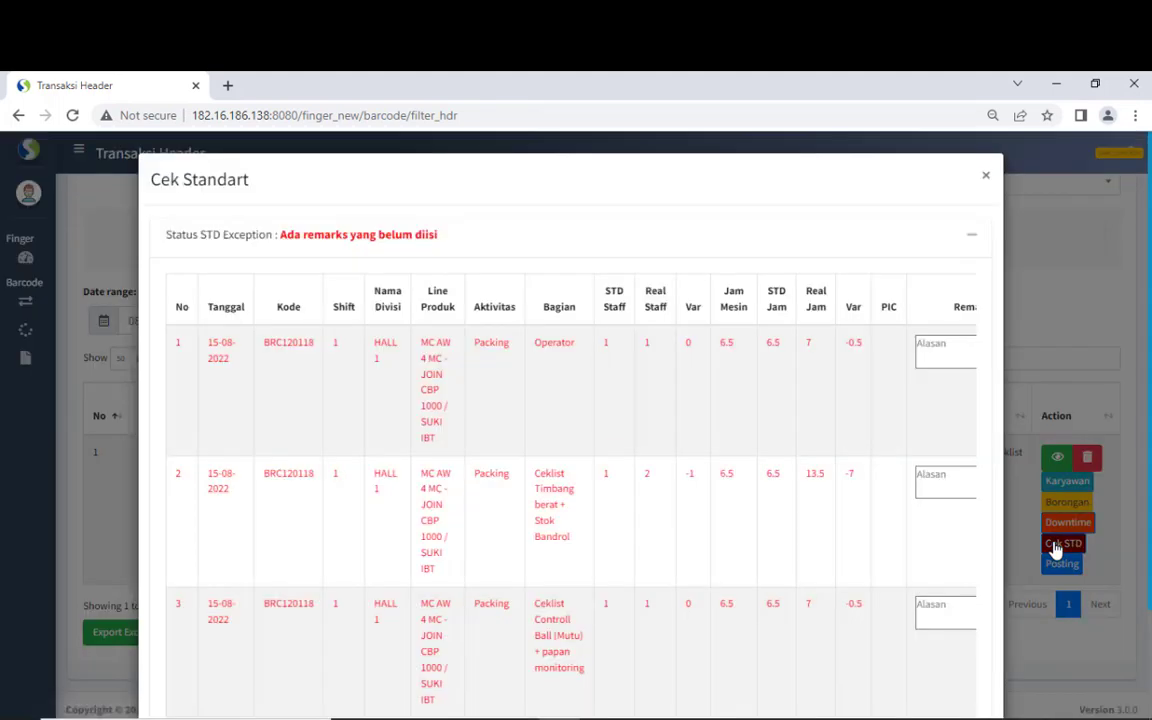
pyautogui.scroll(-2, 1137, 352)
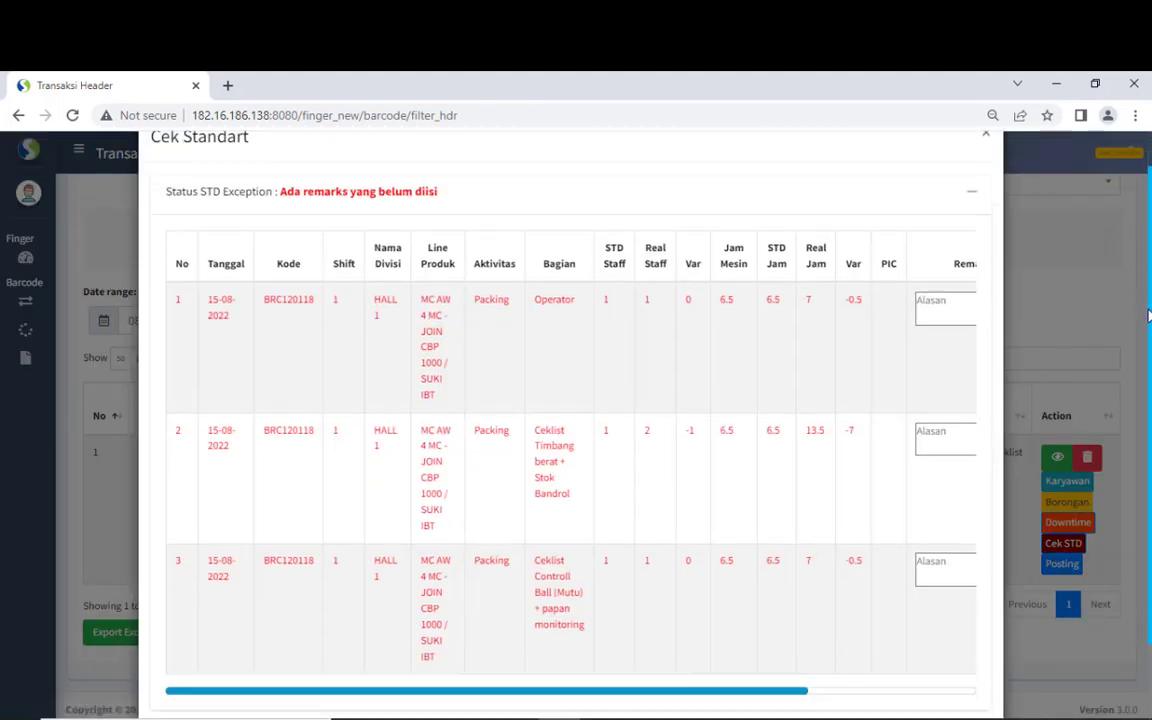
pyautogui.scroll(1, 1137, 352)
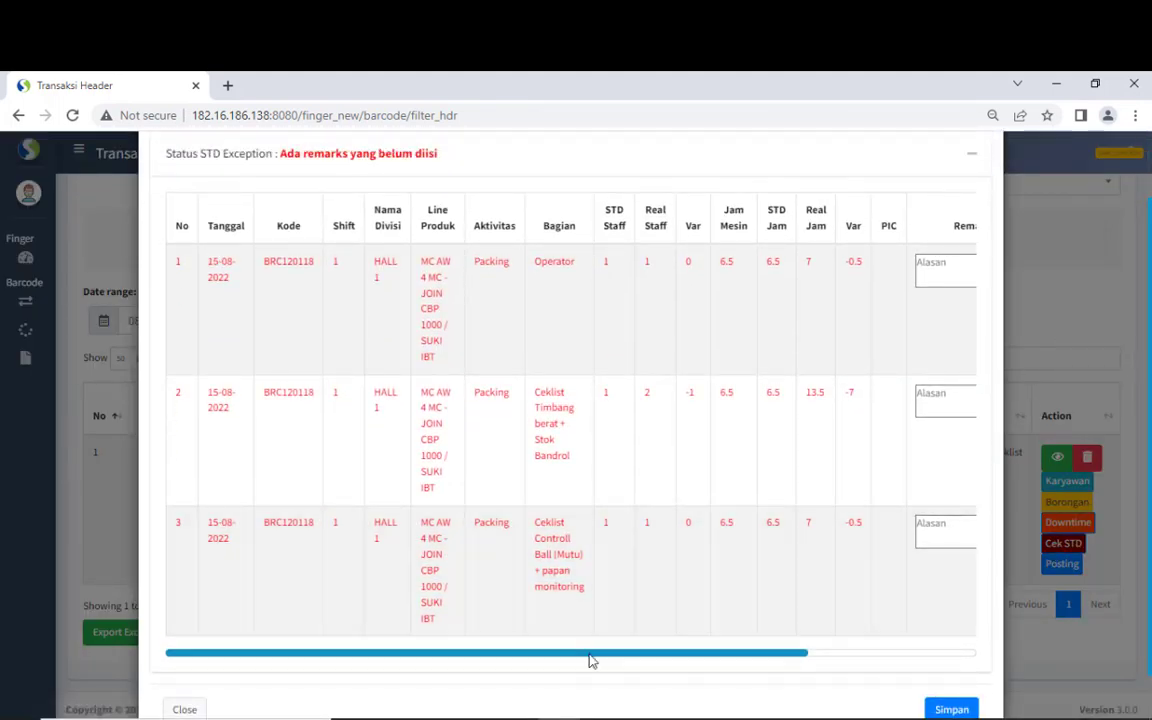
pyautogui.moveTo(590, 659); pyautogui.dragTo(627, 630)
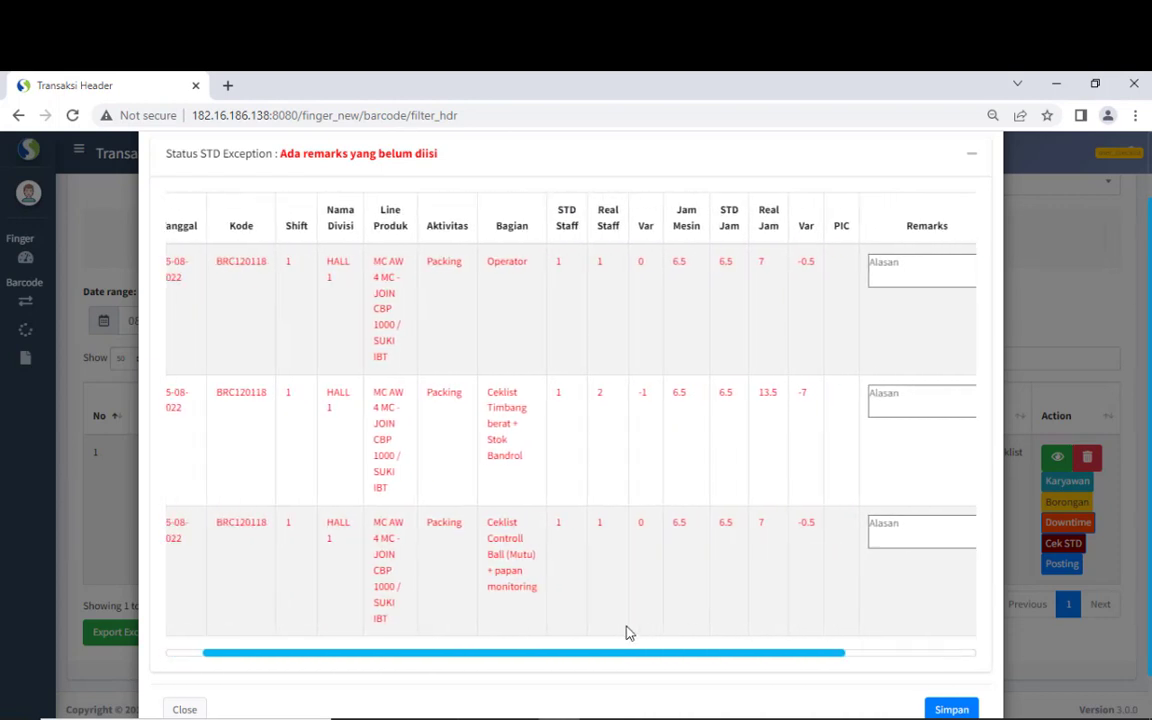
pyautogui.click(898, 263)
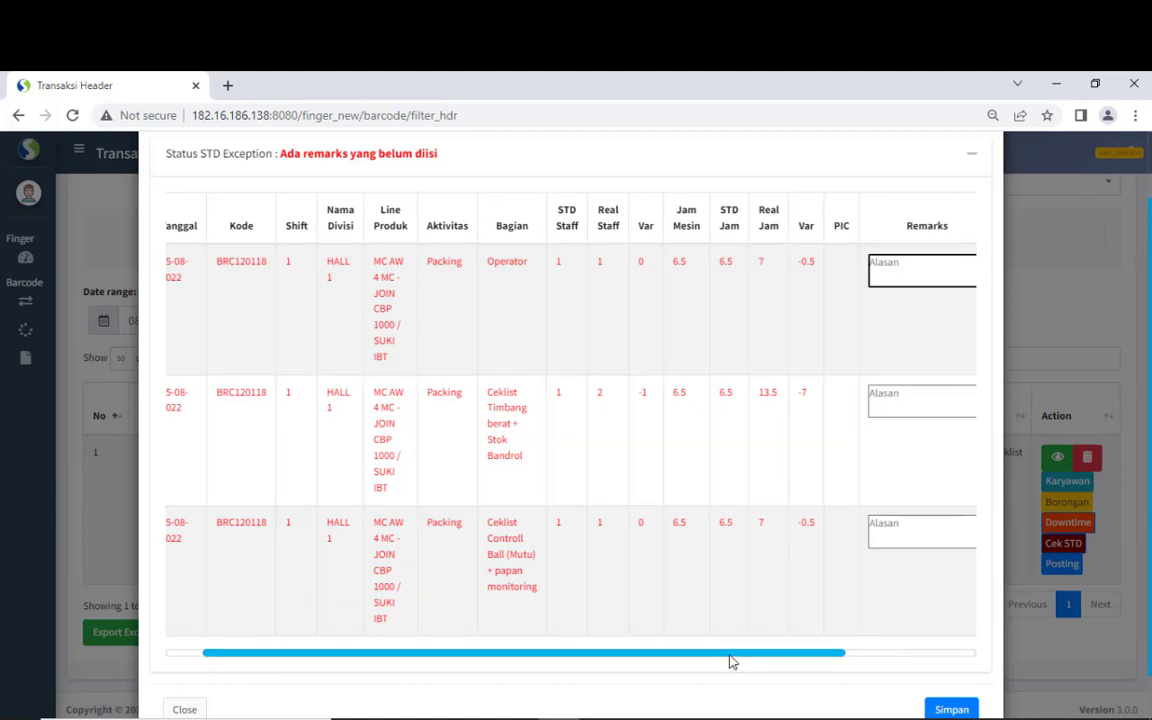
pyautogui.moveTo(730, 661); pyautogui.dragTo(874, 658)
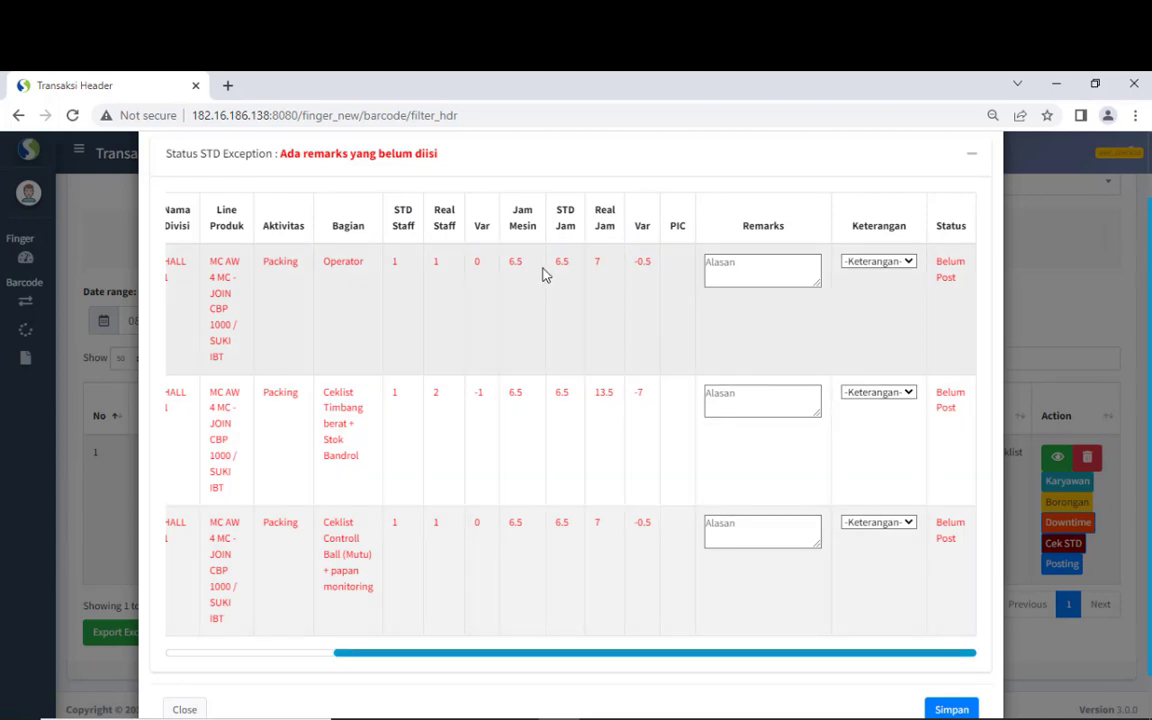
pyautogui.moveTo(509, 261); pyautogui.dragTo(561, 262)
pyautogui.click(641, 281)
# - Open the first row's Keterangan choices without selecting one, then close with Simpan
pyautogui.click(739, 267)
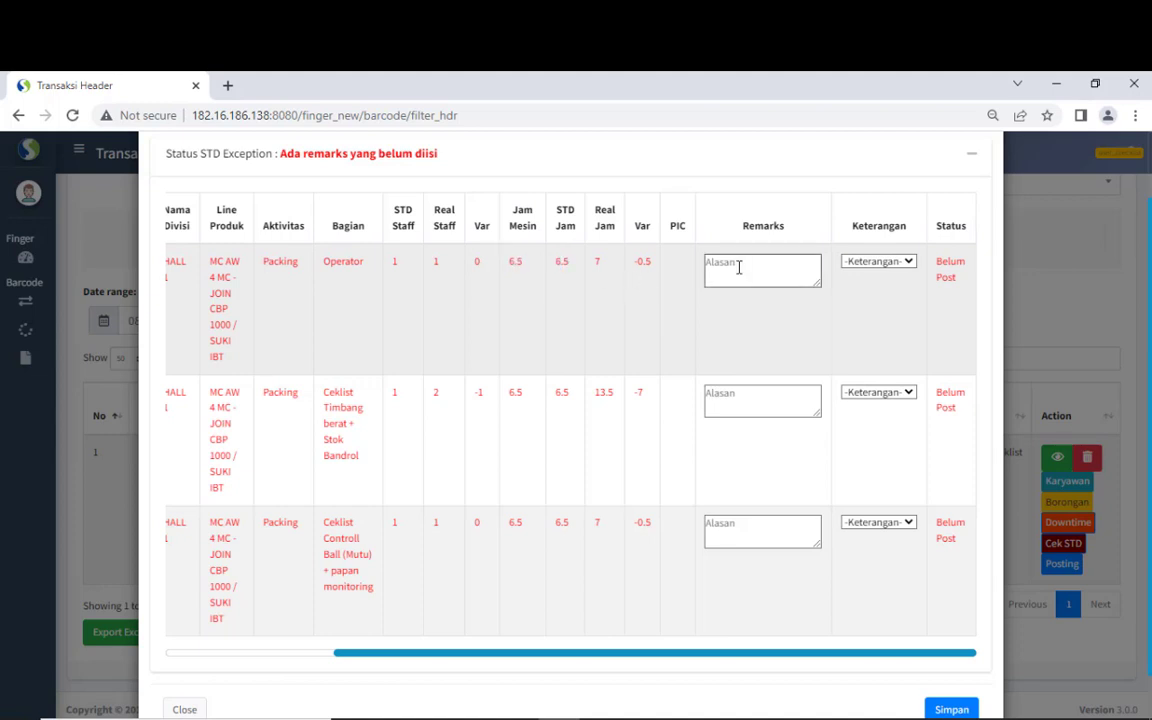
pyautogui.click(872, 264)
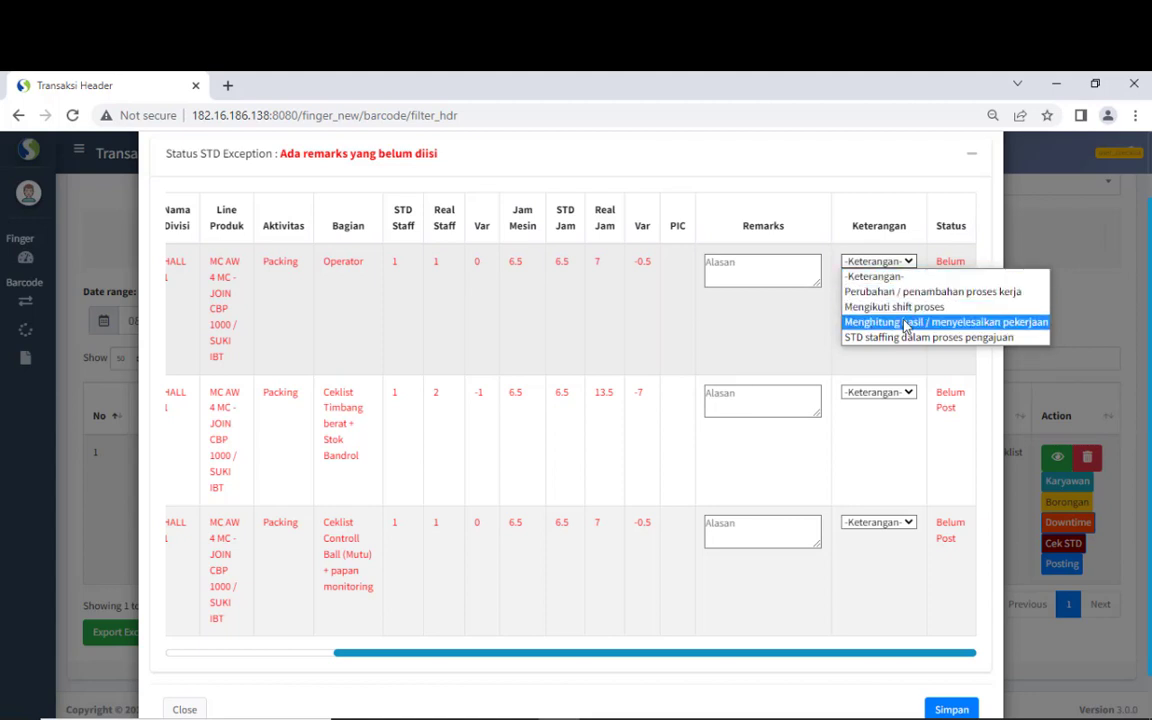
pyautogui.click(810, 356)
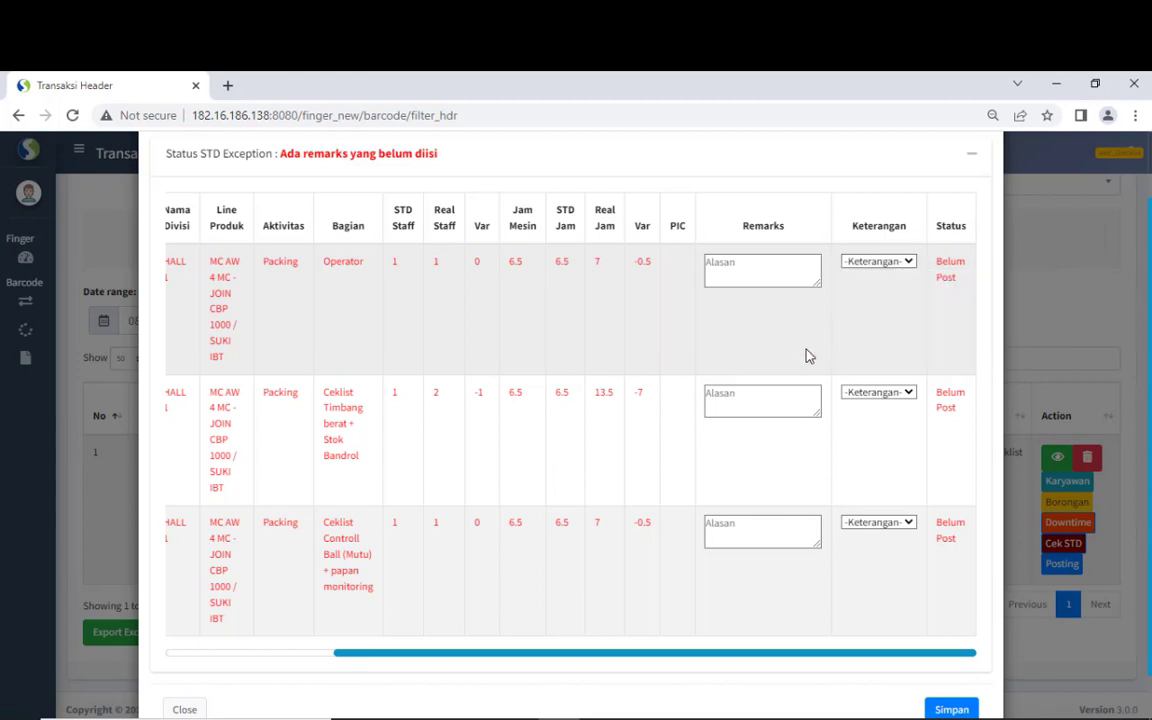
pyautogui.click(788, 272)
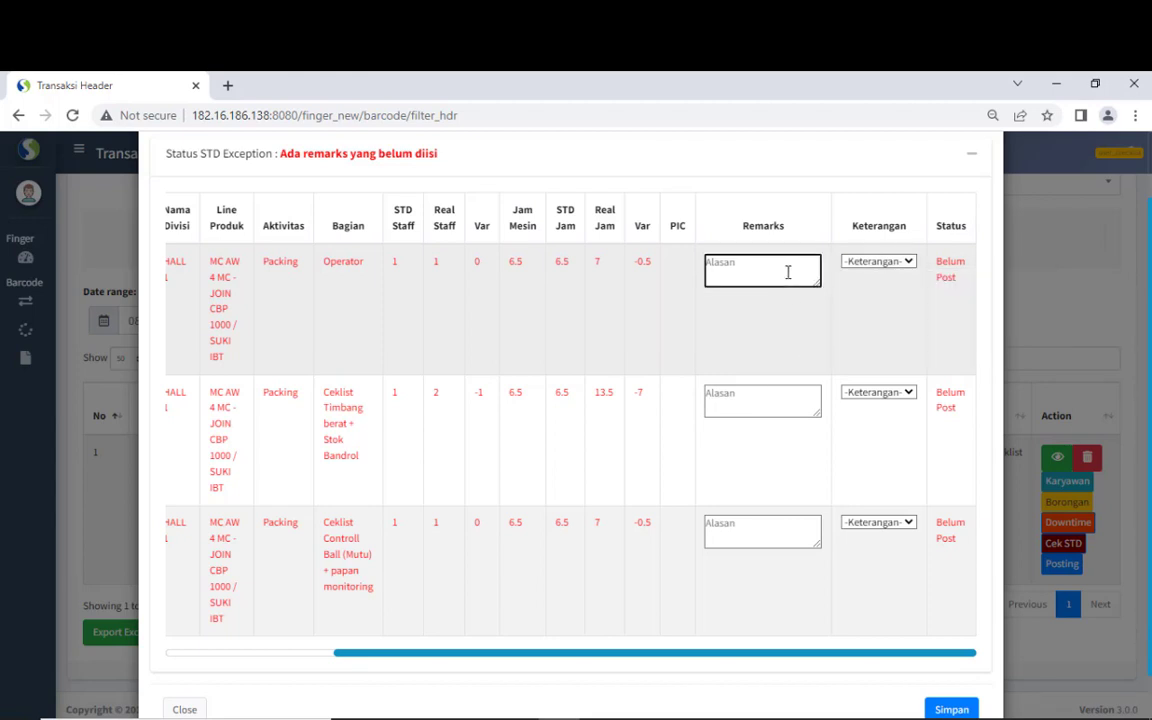
pyautogui.click(826, 359)
pyautogui.scroll(-1, 826, 359)
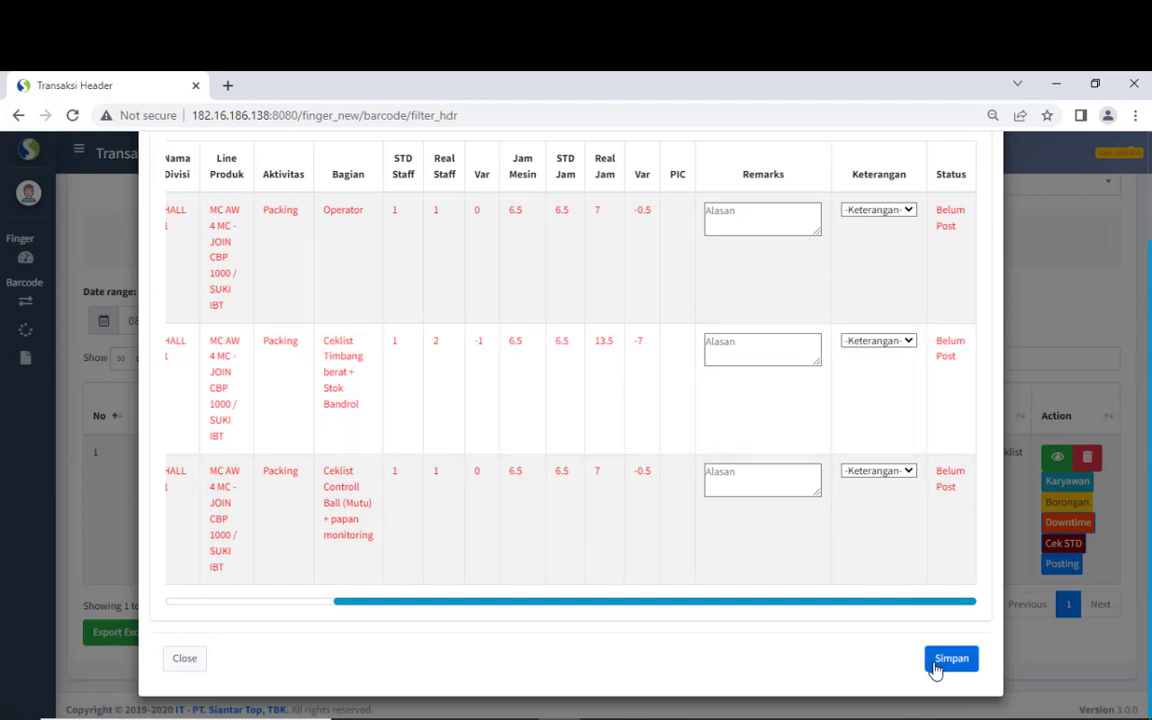
pyautogui.click(1044, 326)
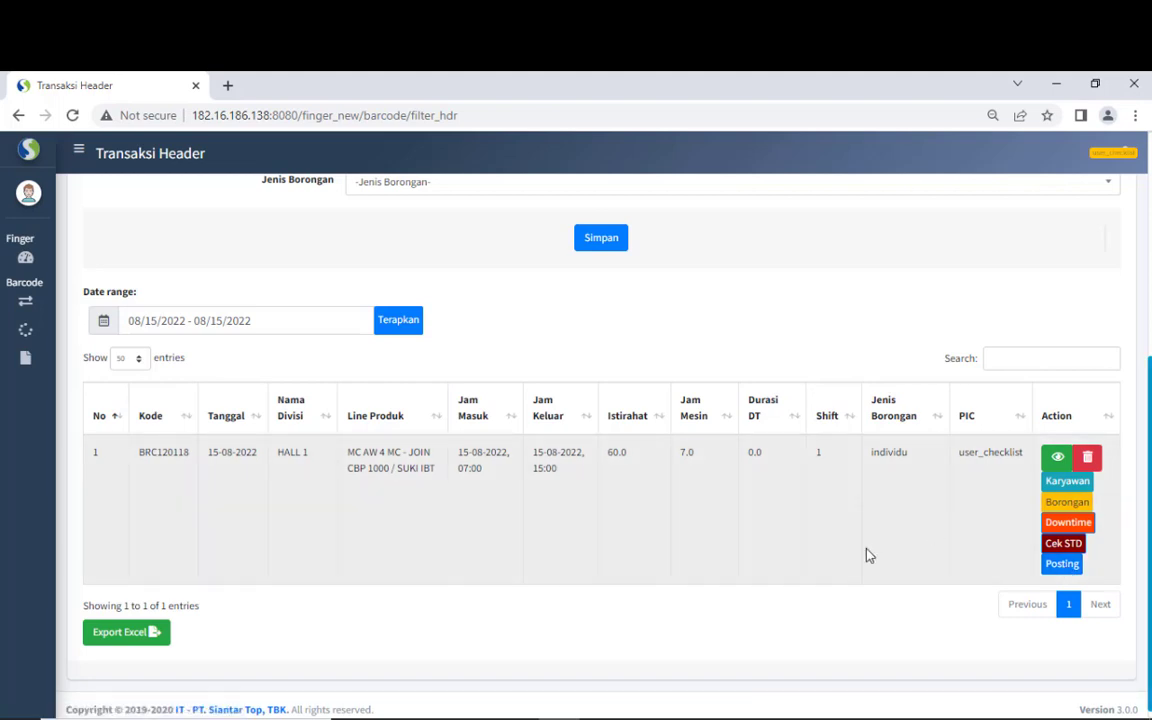
# - Go to Cek Kelengkapan Transaksi under the sidebar's Transaksi section
pyautogui.scroll(2, 868, 555)
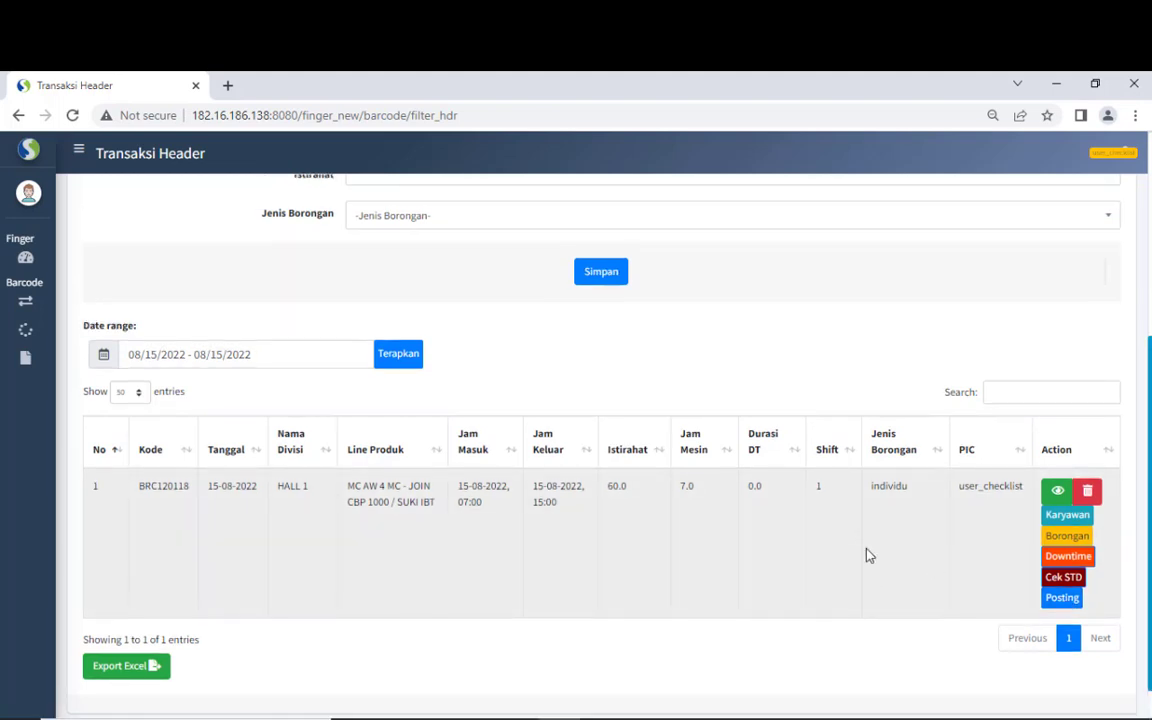
pyautogui.scroll(2, 868, 555)
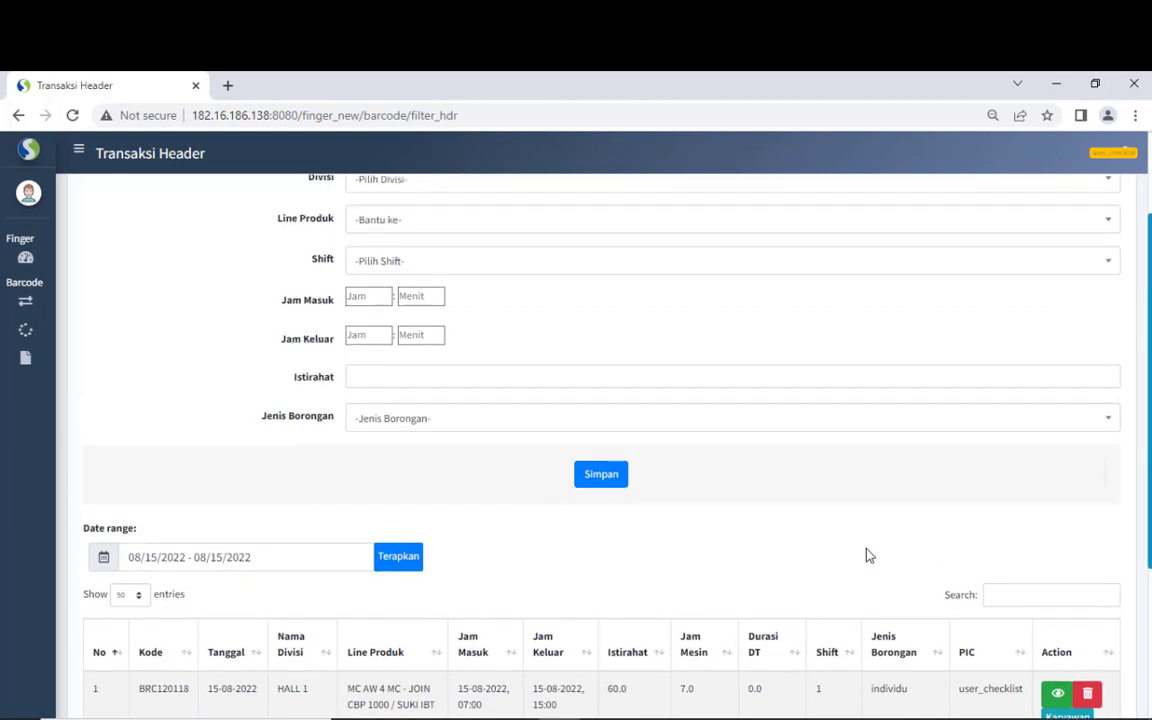
pyautogui.scroll(-1, 868, 555)
pyautogui.scroll(-1, 868, 555)
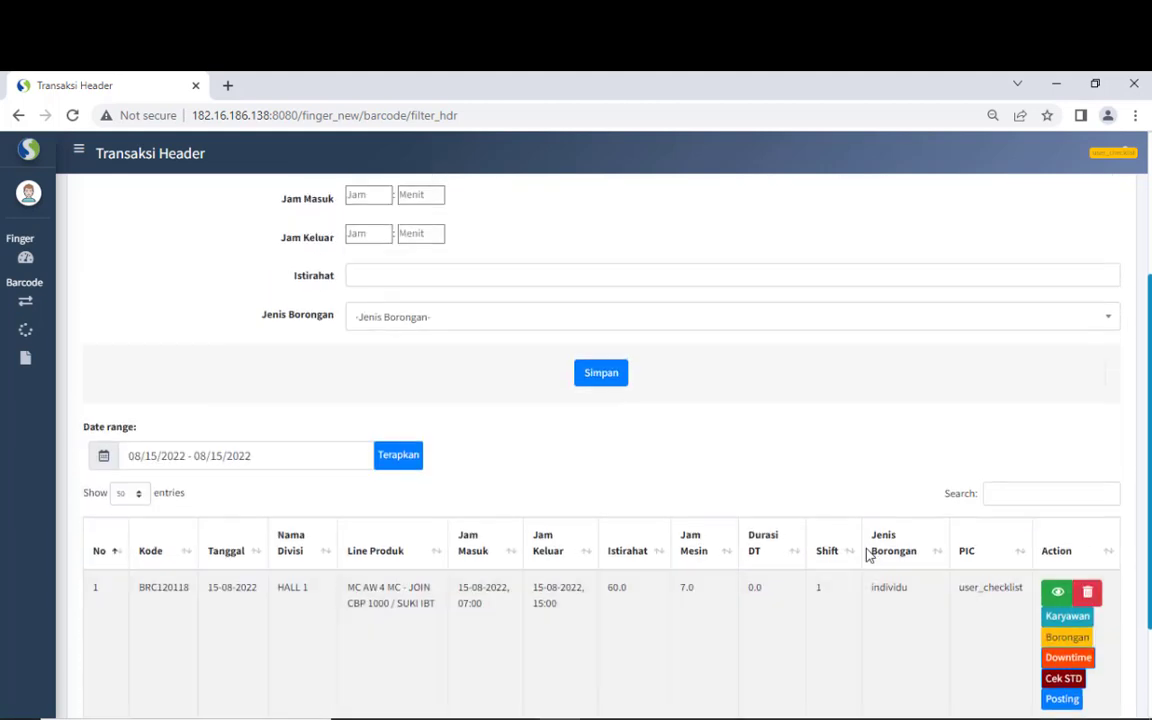
pyautogui.scroll(1, 868, 555)
pyautogui.moveTo(40, 300)
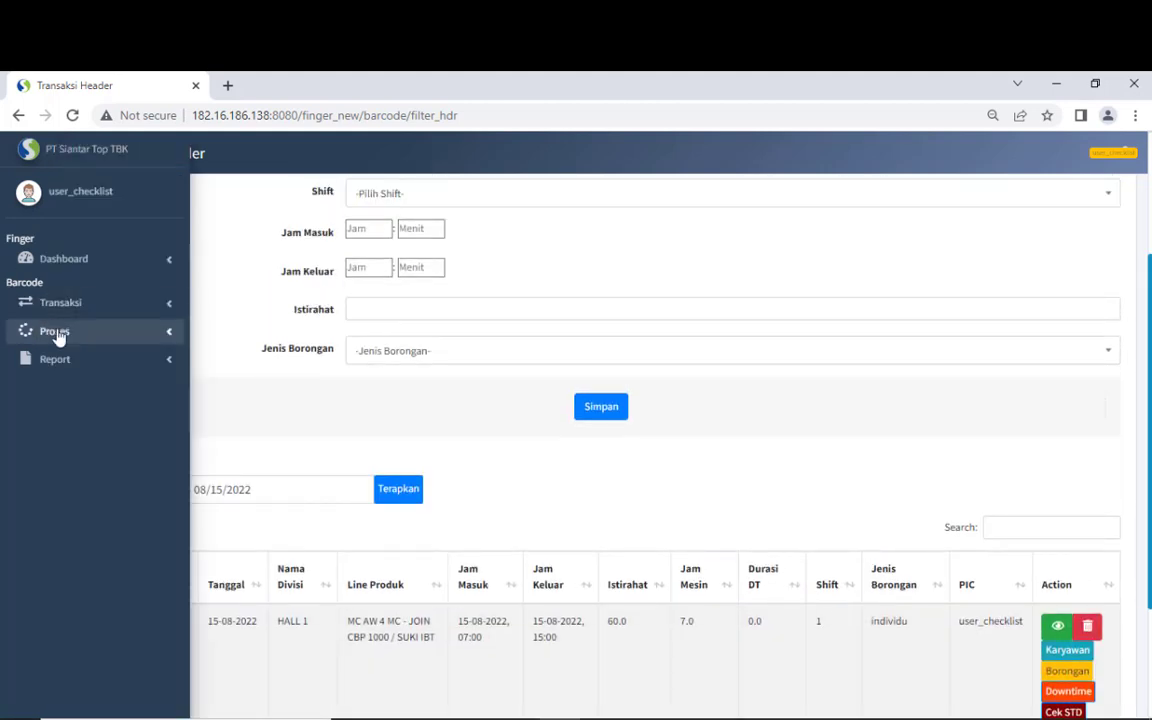
pyautogui.click(57, 334)
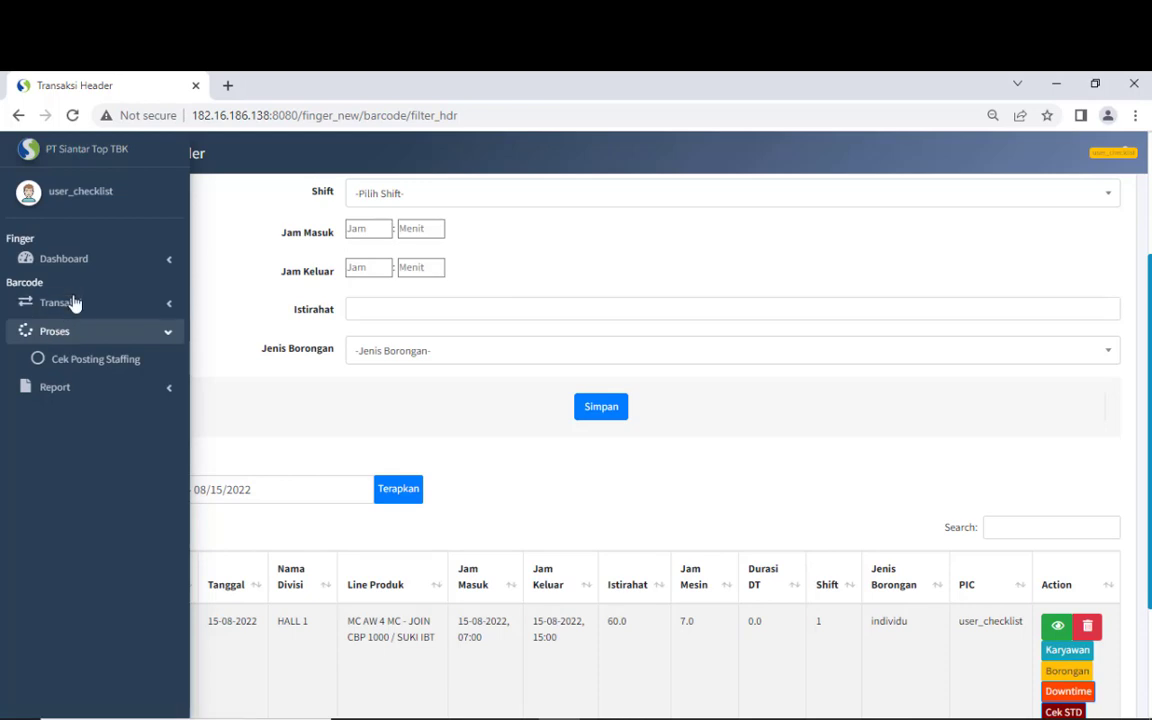
pyautogui.click(73, 303)
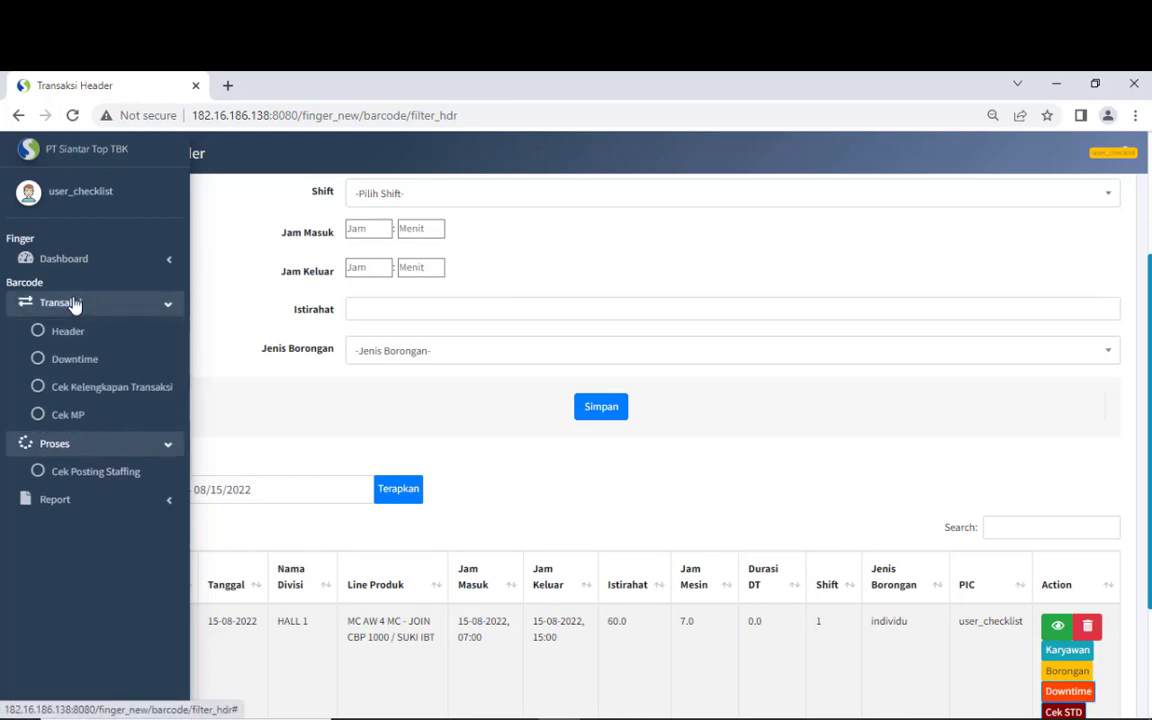
pyautogui.click(91, 388)
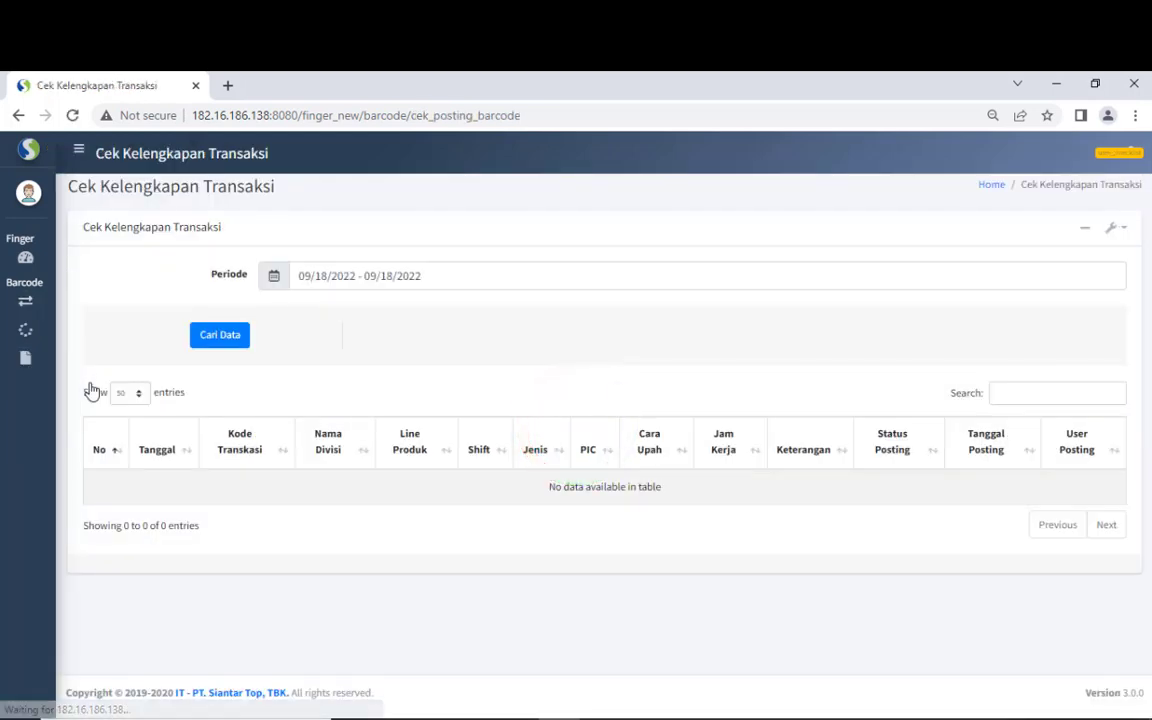
# - Set the period to 08/15/2022 and search for transactions
pyautogui.click(366, 280)
pyautogui.click(300, 318)
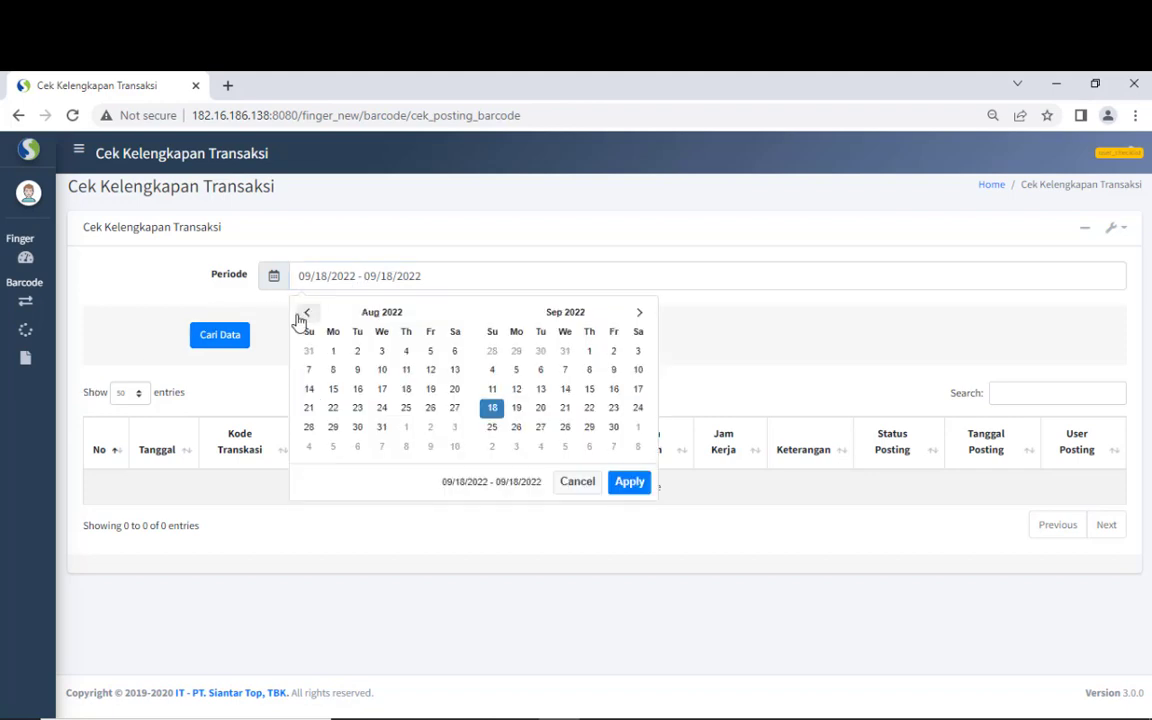
pyautogui.click(300, 318)
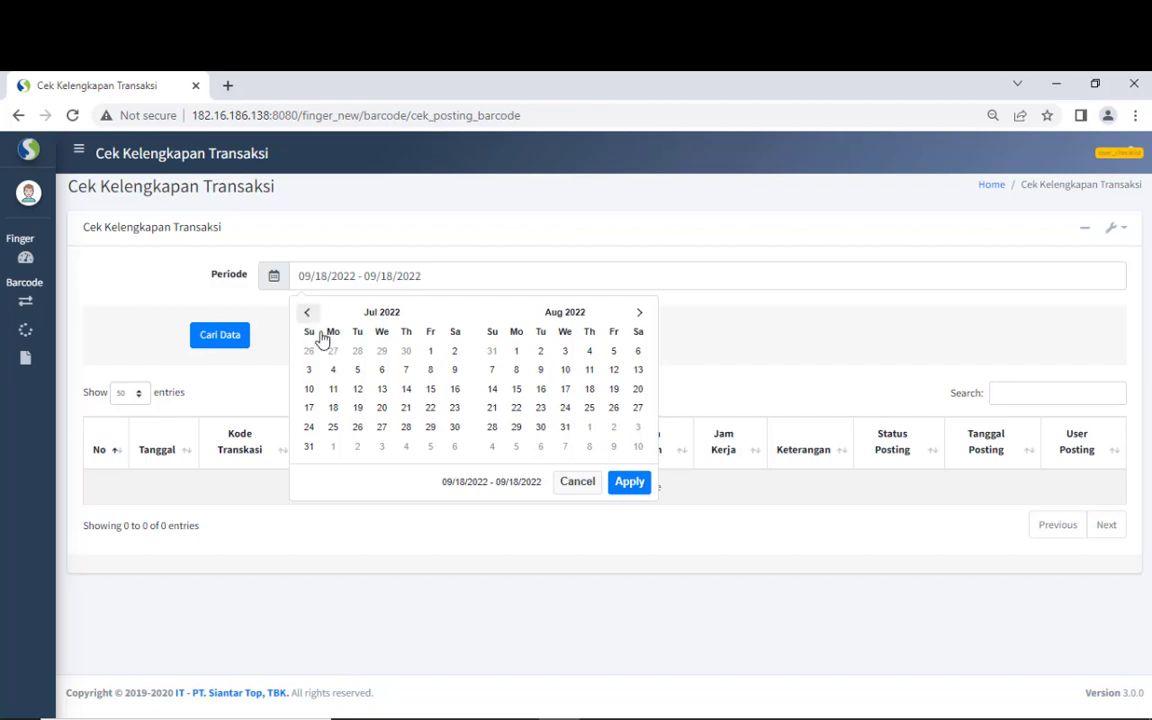
pyautogui.click(514, 389)
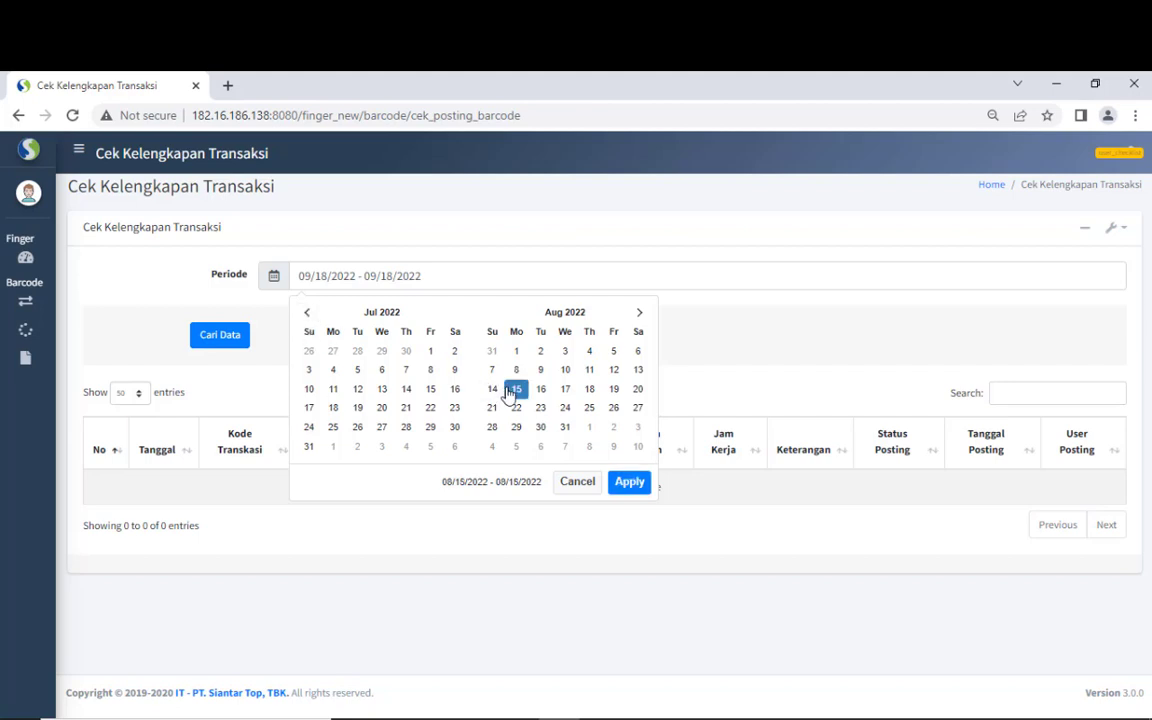
pyautogui.click(628, 481)
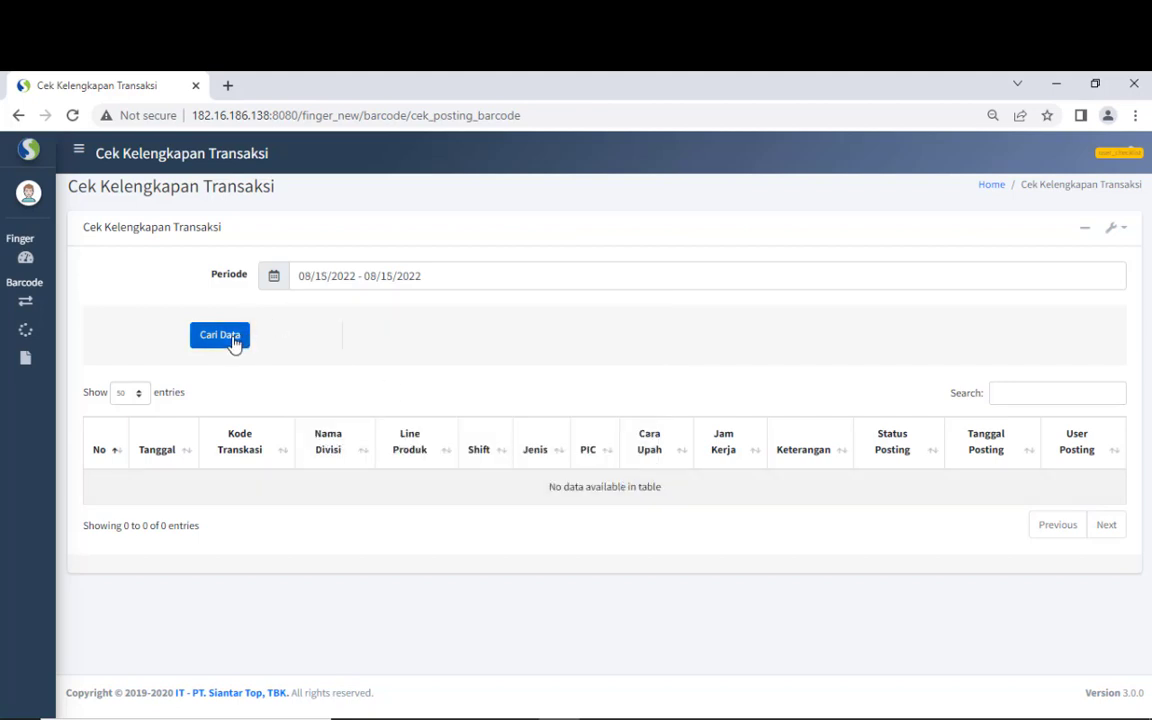
pyautogui.click(233, 341)
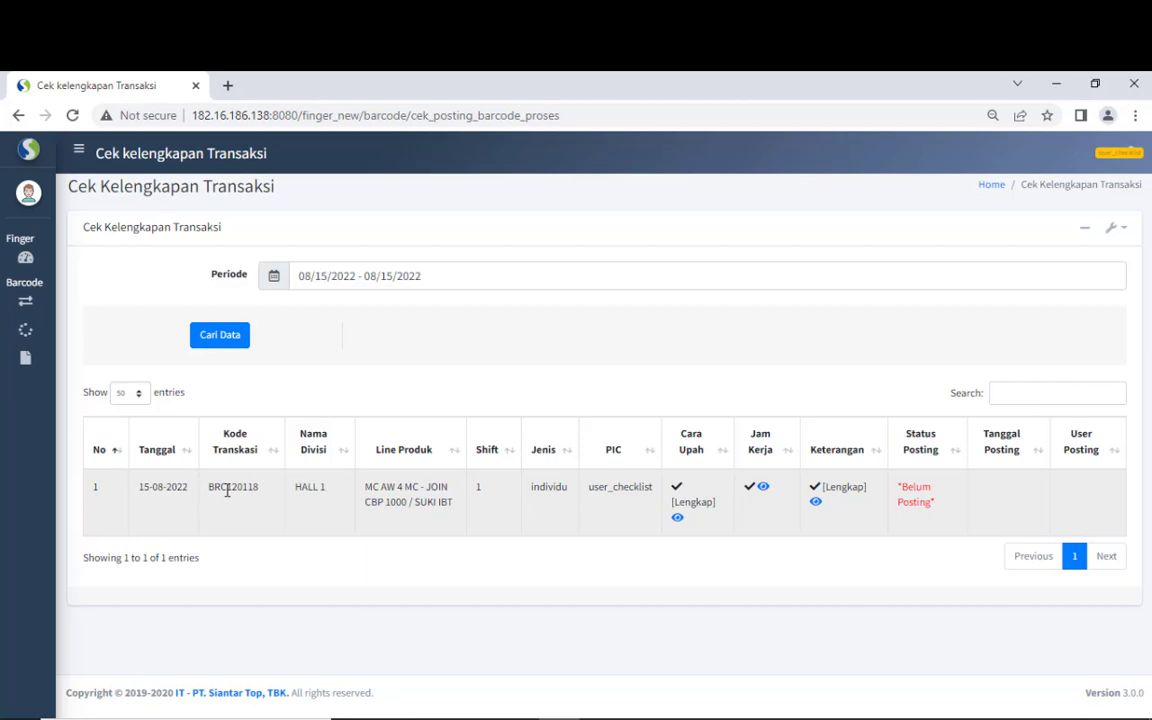
# - Check BRC120118's HALL 1 division, individu job type and Lengkap wage-method mark
pyautogui.moveTo(301, 487); pyautogui.dragTo(404, 487)
pyautogui.moveTo(545, 487); pyautogui.dragTo(643, 487)
pyautogui.click(689, 501)
pyautogui.moveTo(682, 507); pyautogui.dragTo(701, 501)
pyautogui.click(677, 499)
pyautogui.click(706, 517)
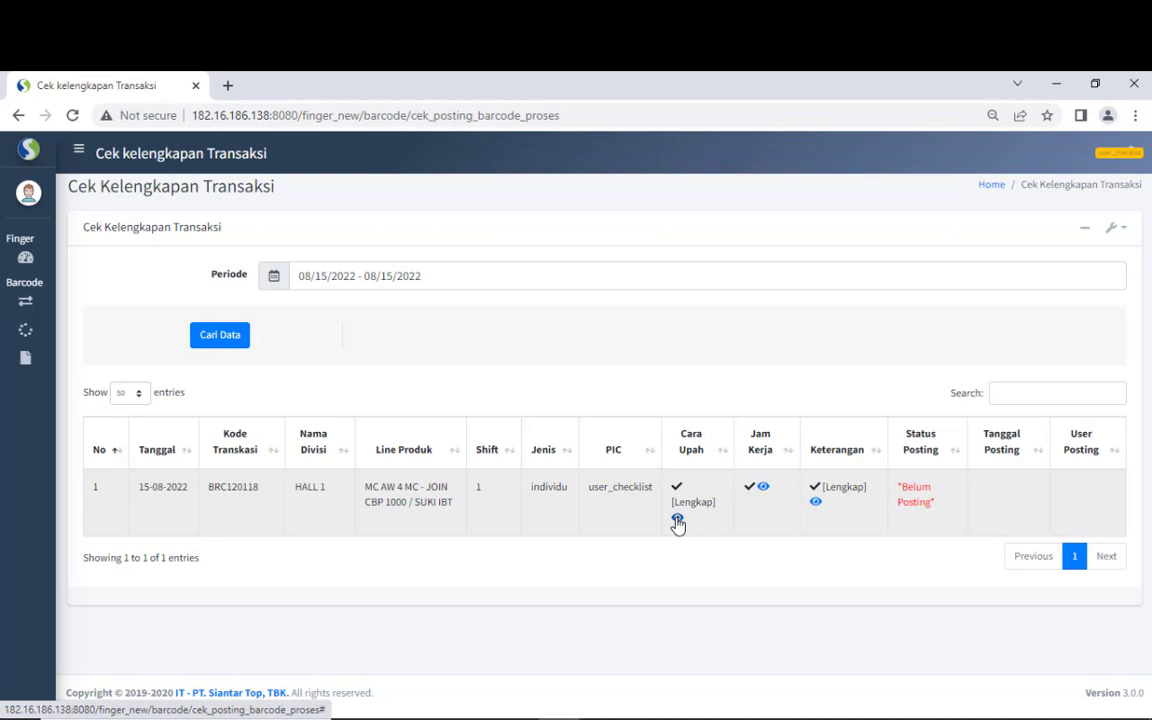
pyautogui.click(678, 520)
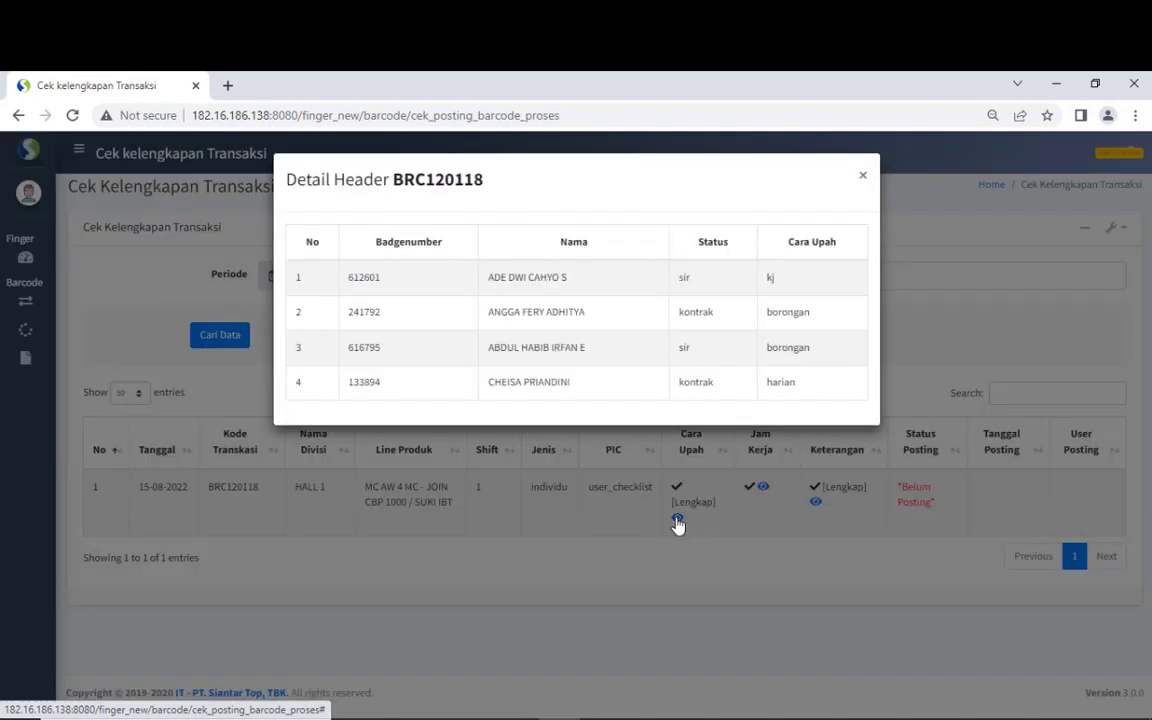
pyautogui.click(906, 341)
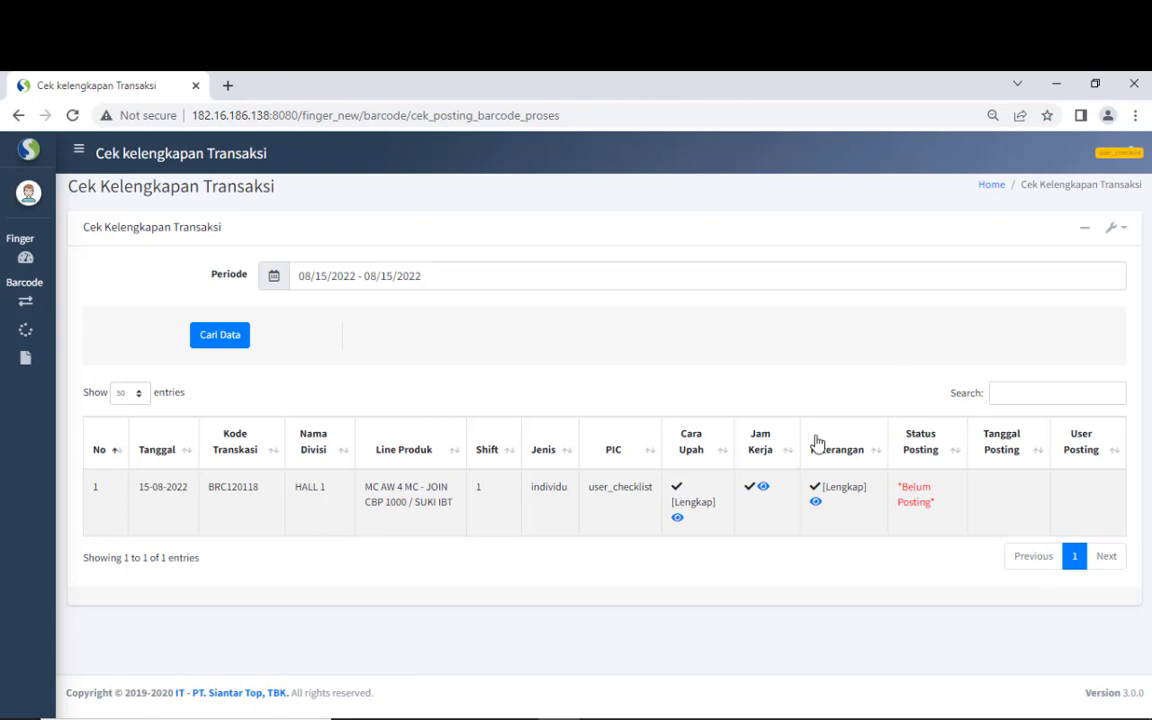
pyautogui.click(763, 488)
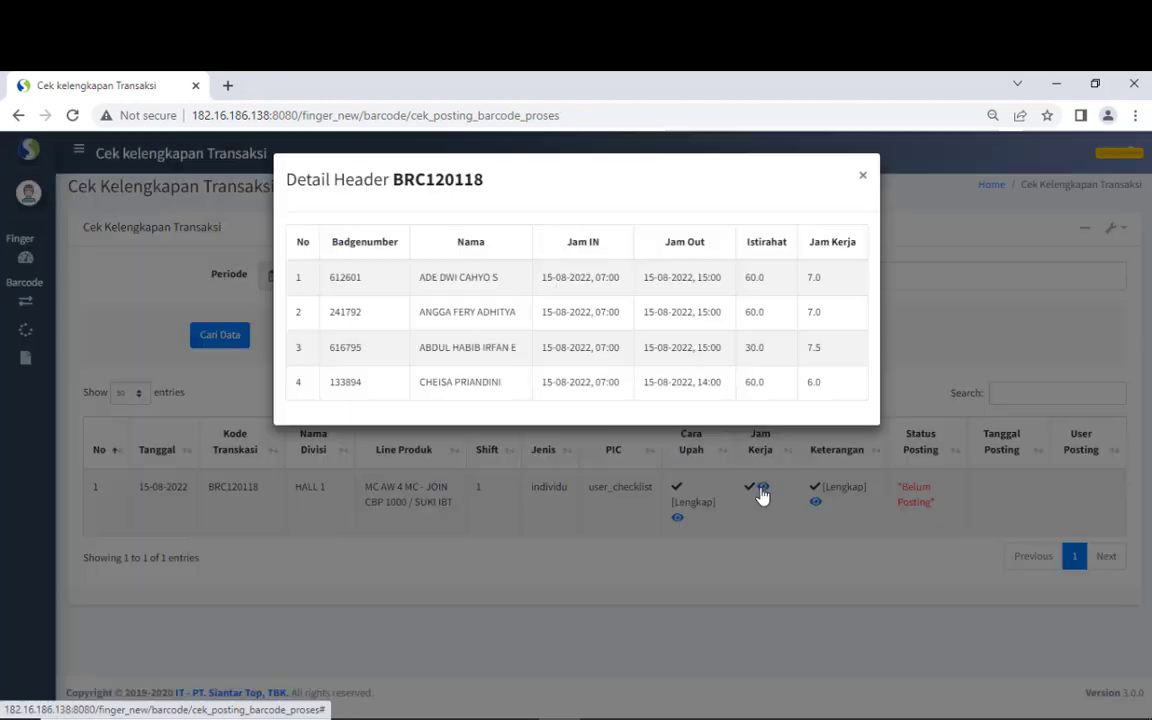
pyautogui.click(944, 336)
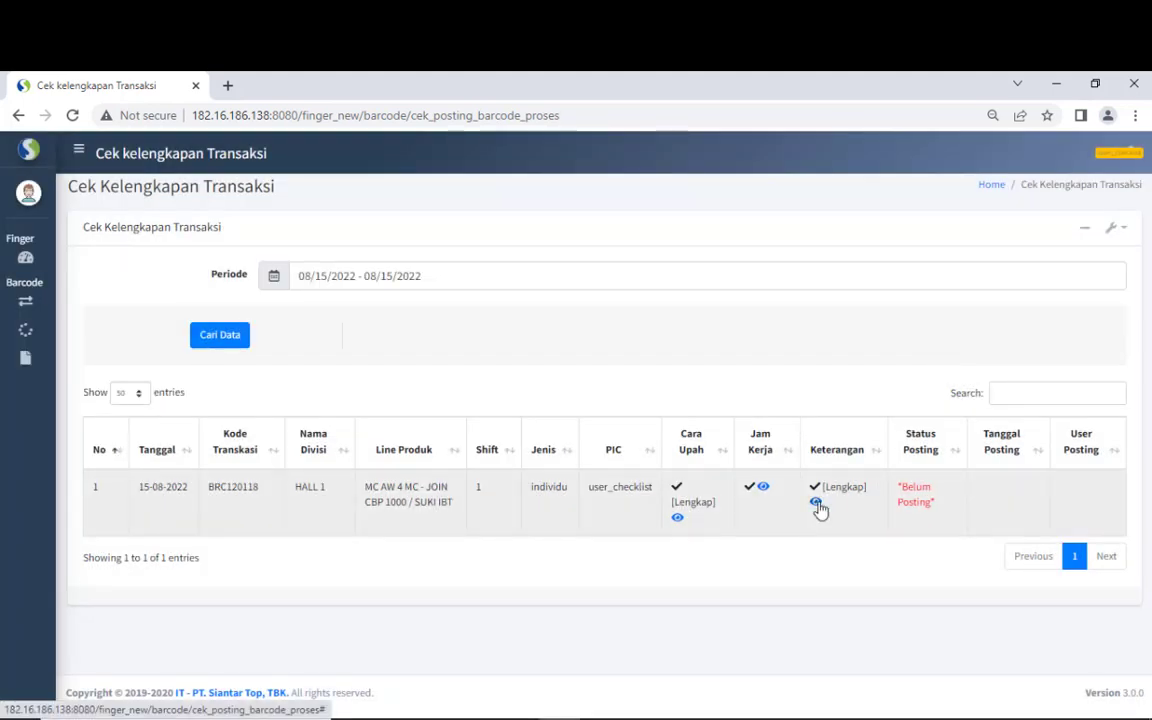
pyautogui.click(816, 502)
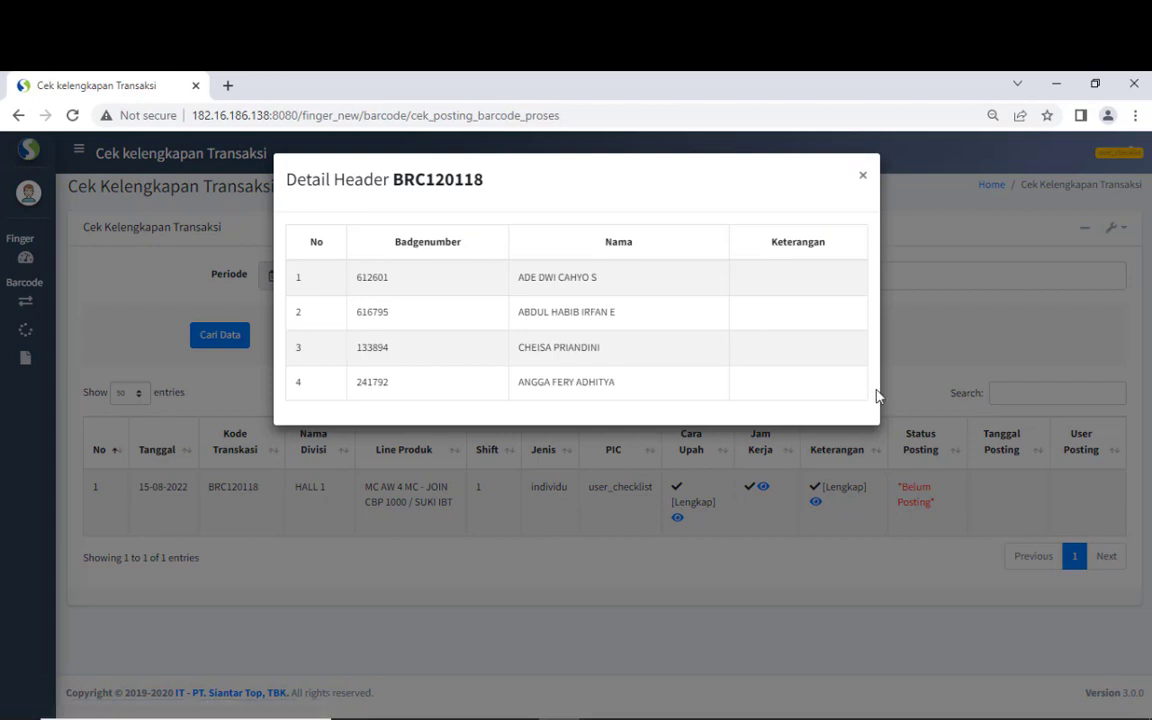
pyautogui.click(935, 342)
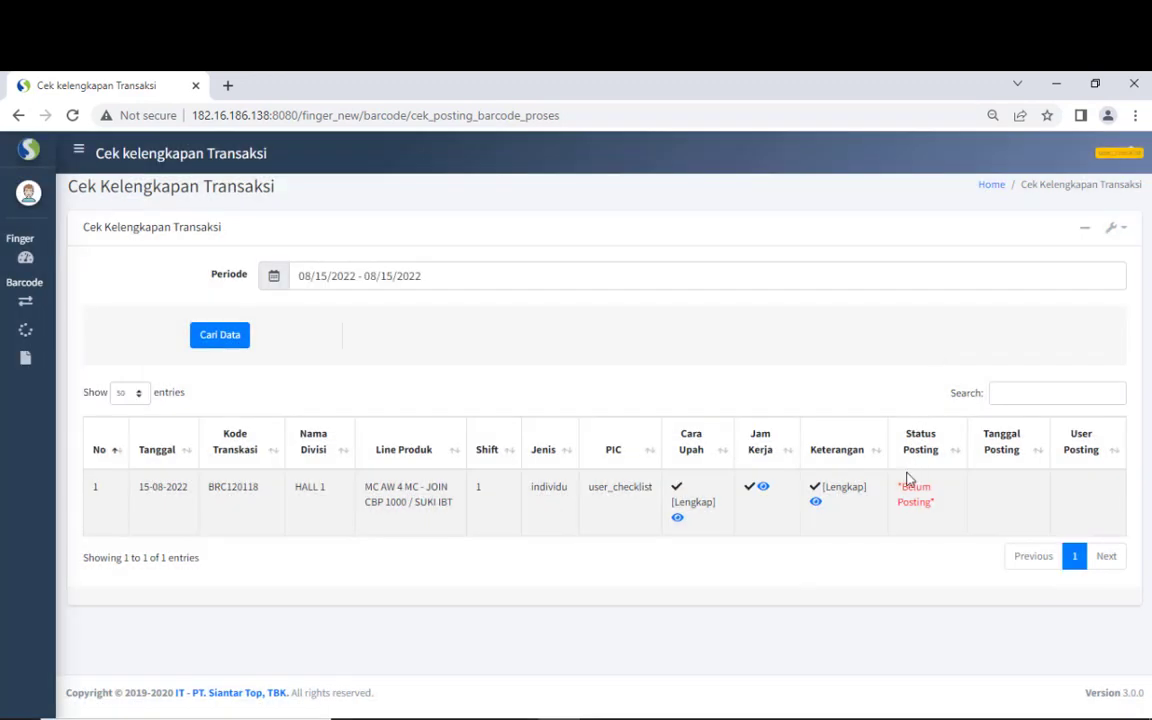
pyautogui.moveTo(897, 483); pyautogui.dragTo(951, 513)
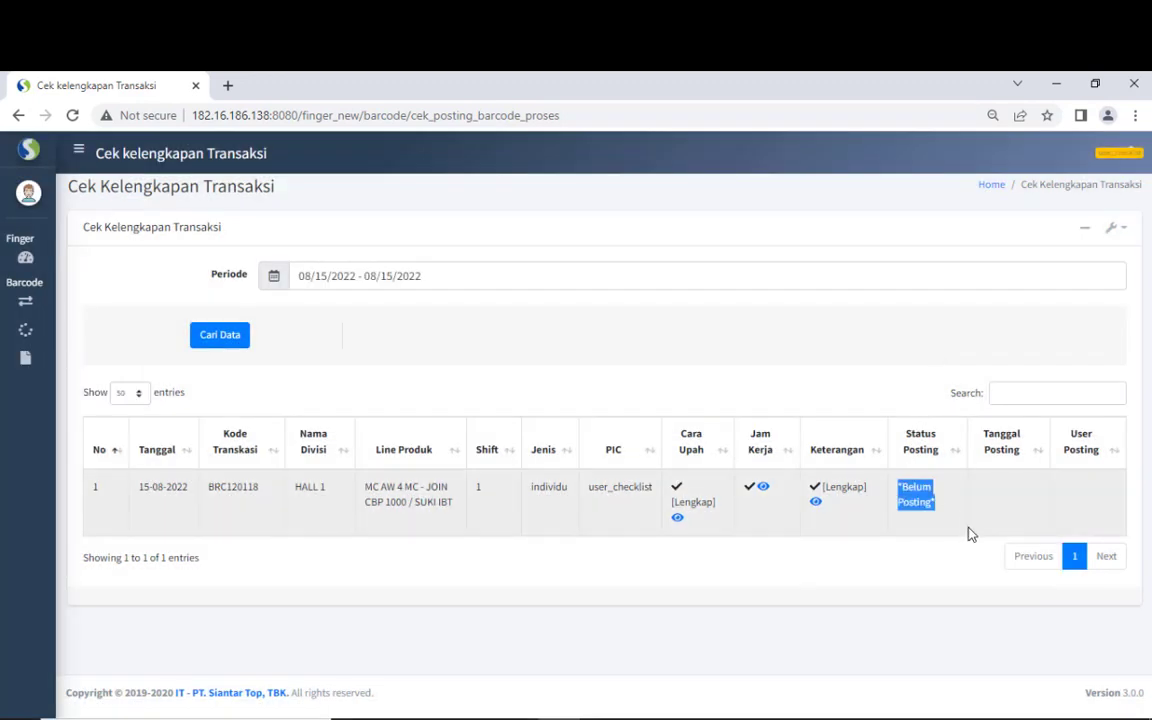
pyautogui.moveTo(44, 331)
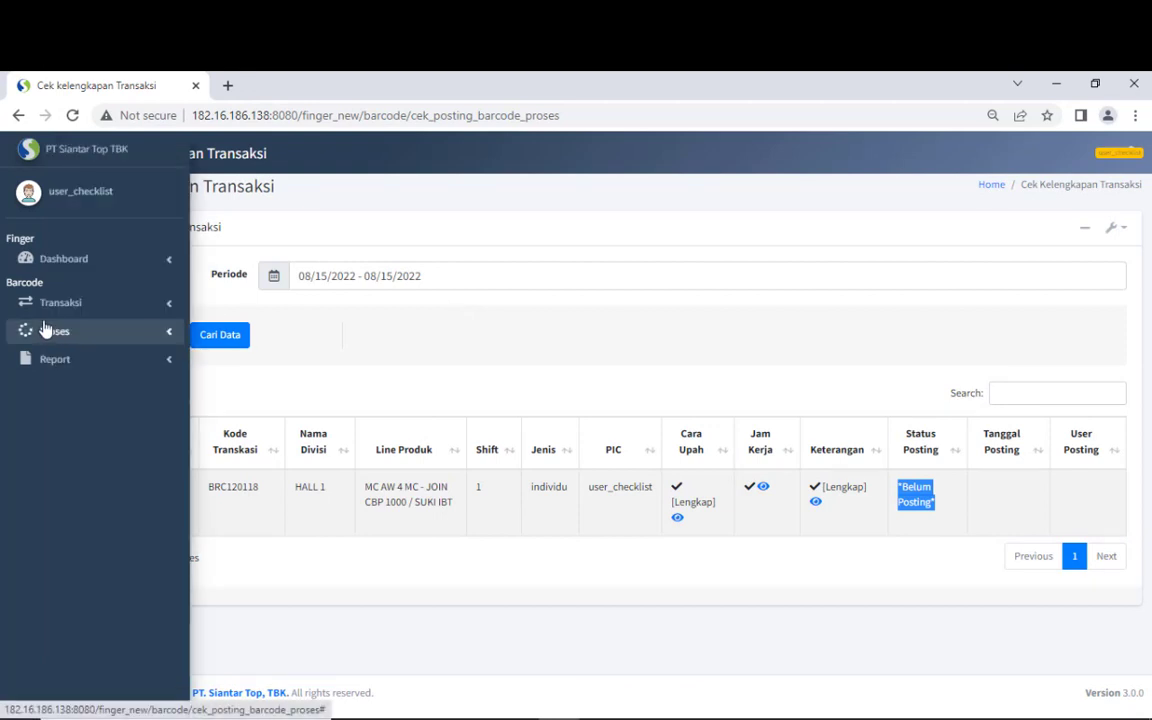
# - On Cek MP, set period 08/15/2022 and division HALL 1, then load the data
pyautogui.click(101, 306)
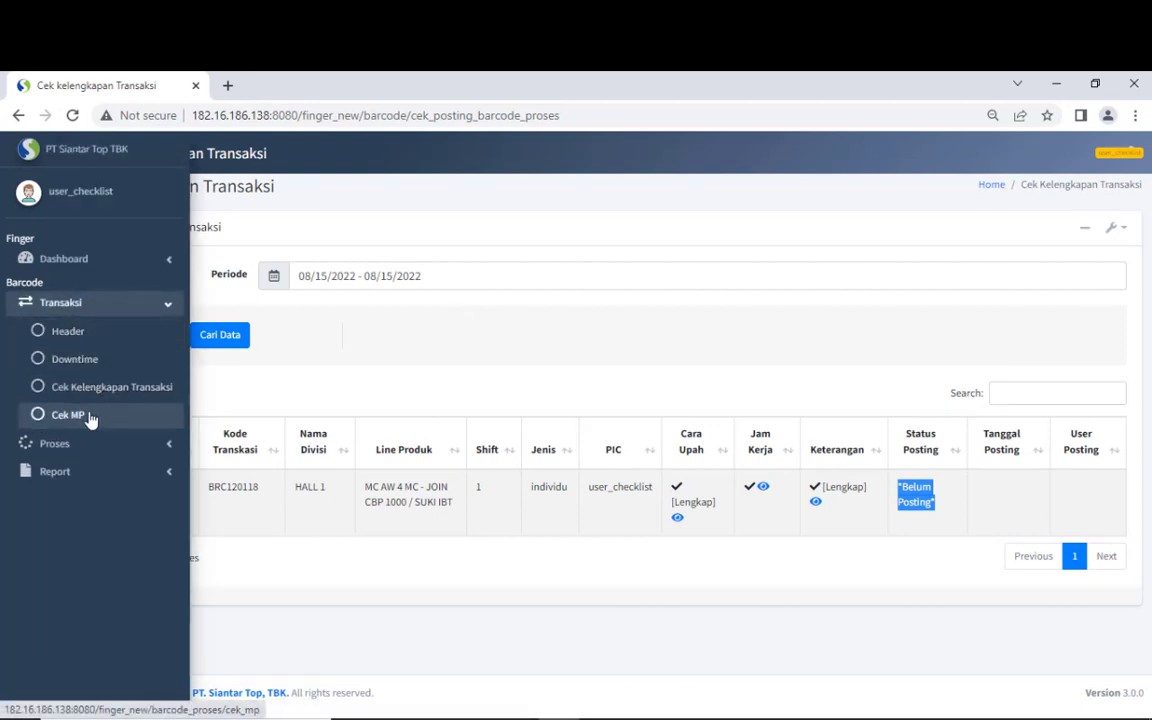
pyautogui.click(90, 419)
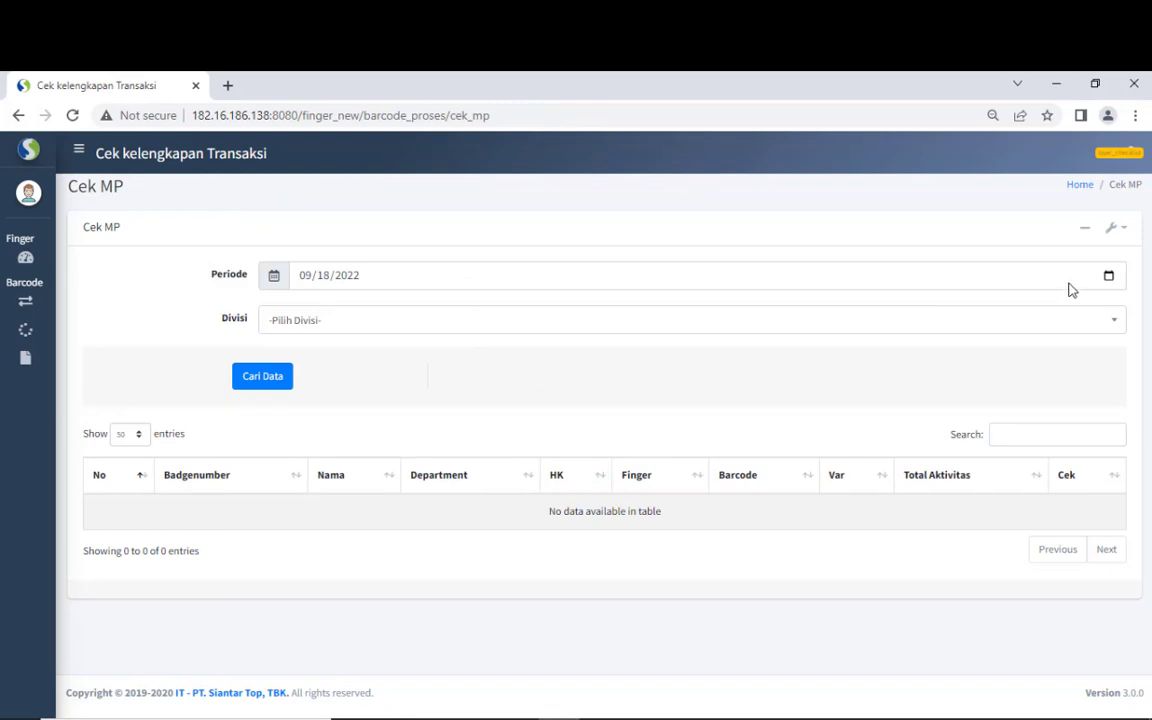
pyautogui.click(1109, 279)
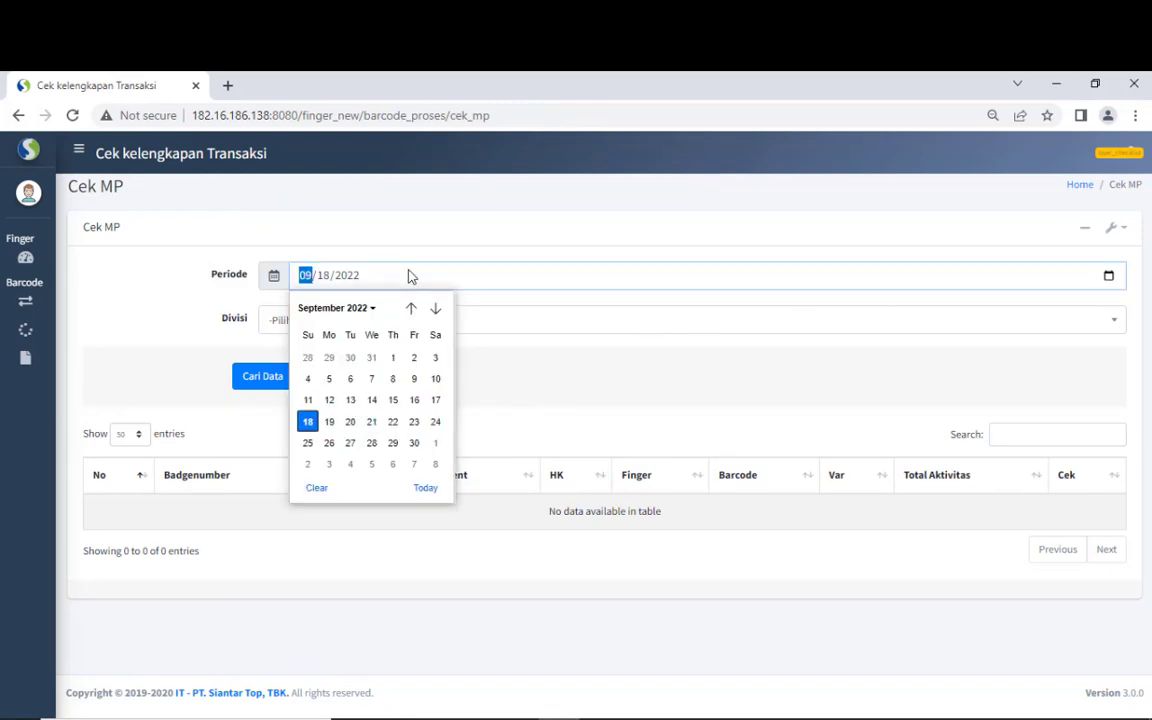
pyautogui.click(411, 309)
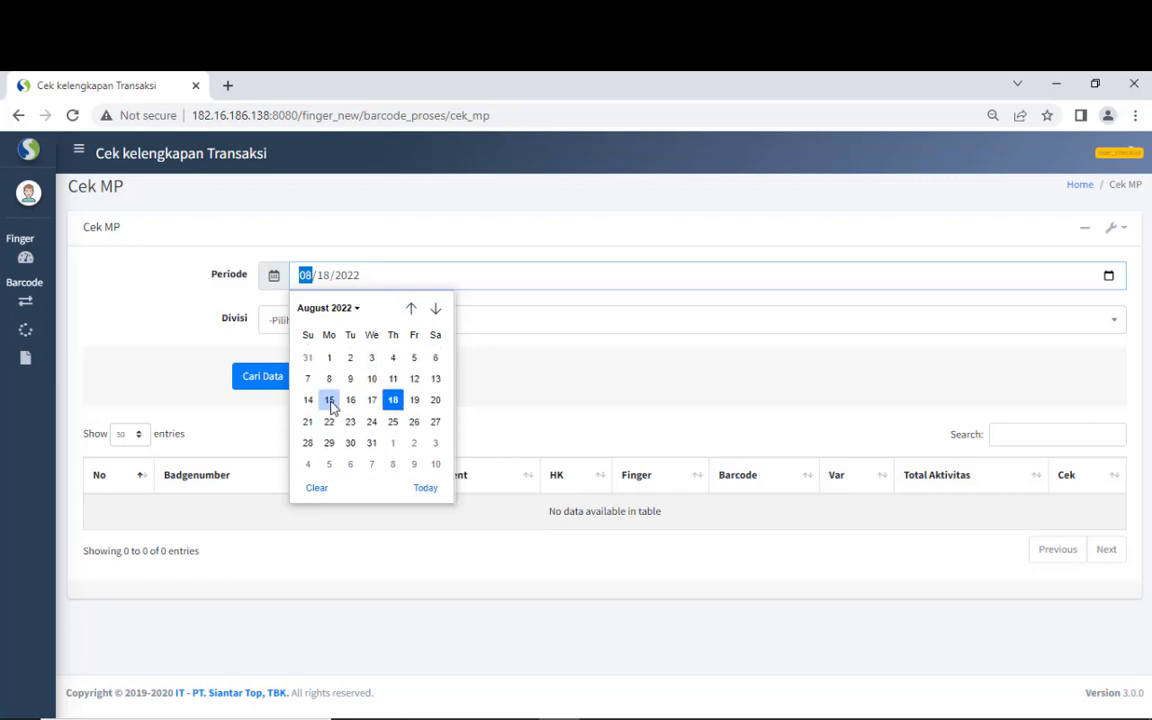
pyautogui.click(329, 402)
pyautogui.click(352, 338)
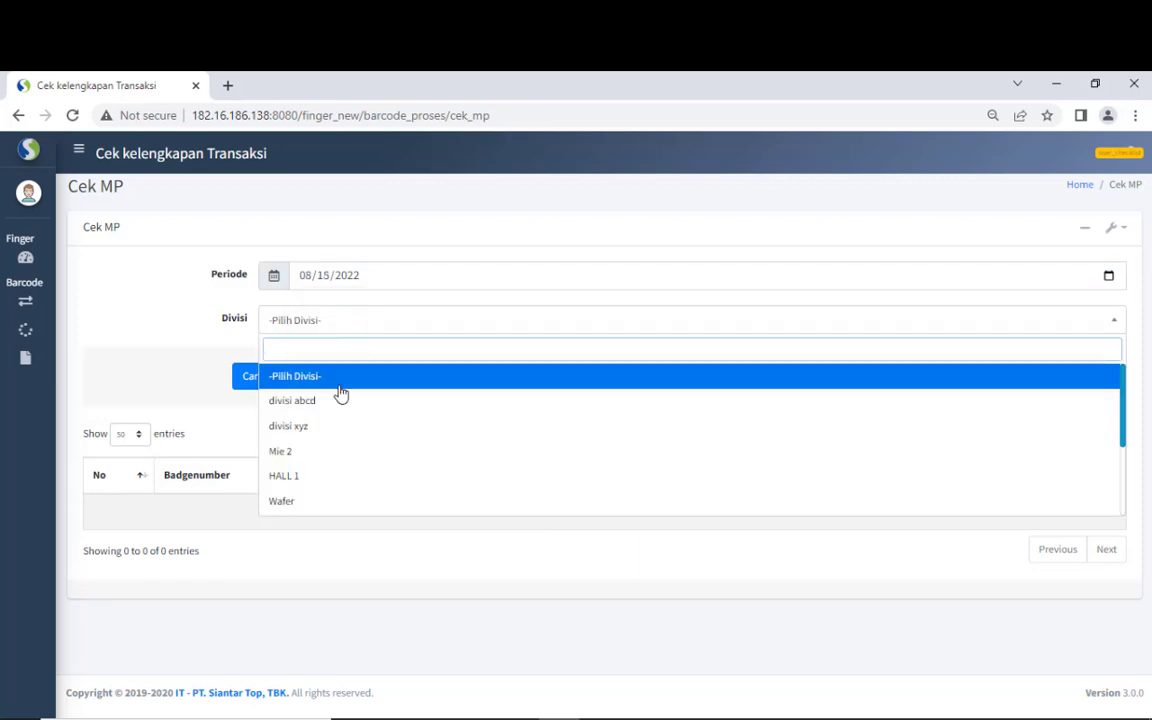
pyautogui.click(328, 478)
pyautogui.click(258, 386)
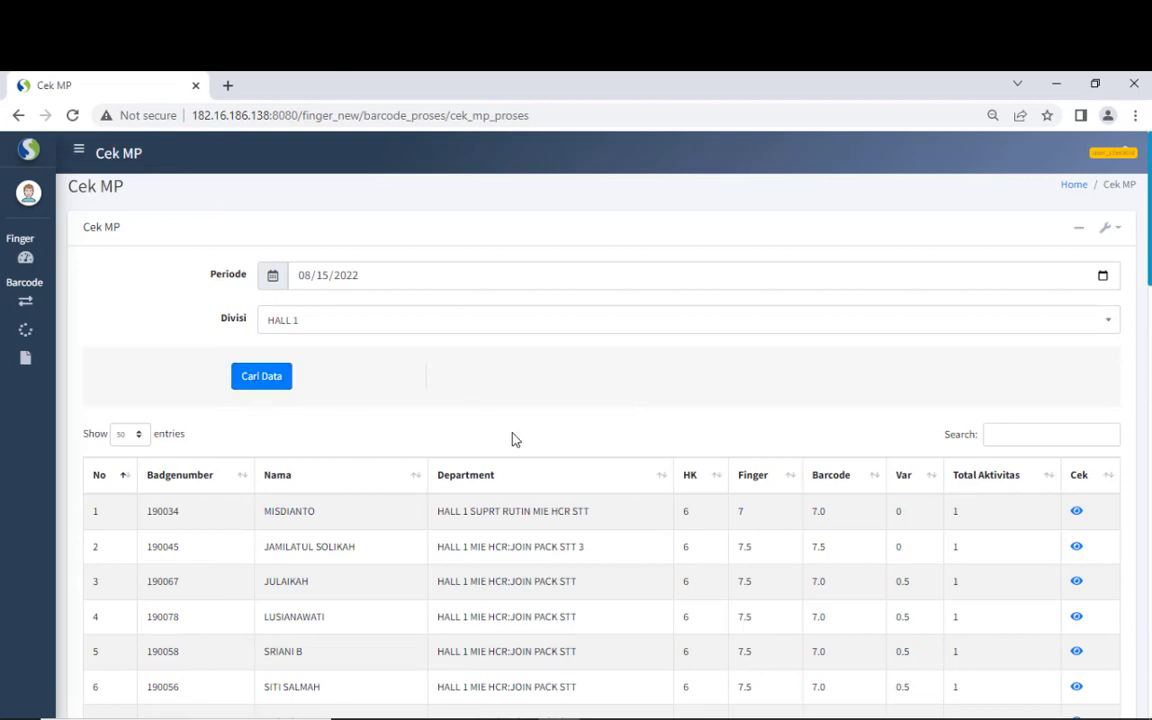
# - Compare row 1's Finger 7 and Barcode 7.0, view an employee's barcode details, and browse pages 4–5
pyautogui.moveTo(1149, 205); pyautogui.dragTo(1149, 205)
pyautogui.moveTo(1149, 205); pyautogui.dragTo(1149, 212)
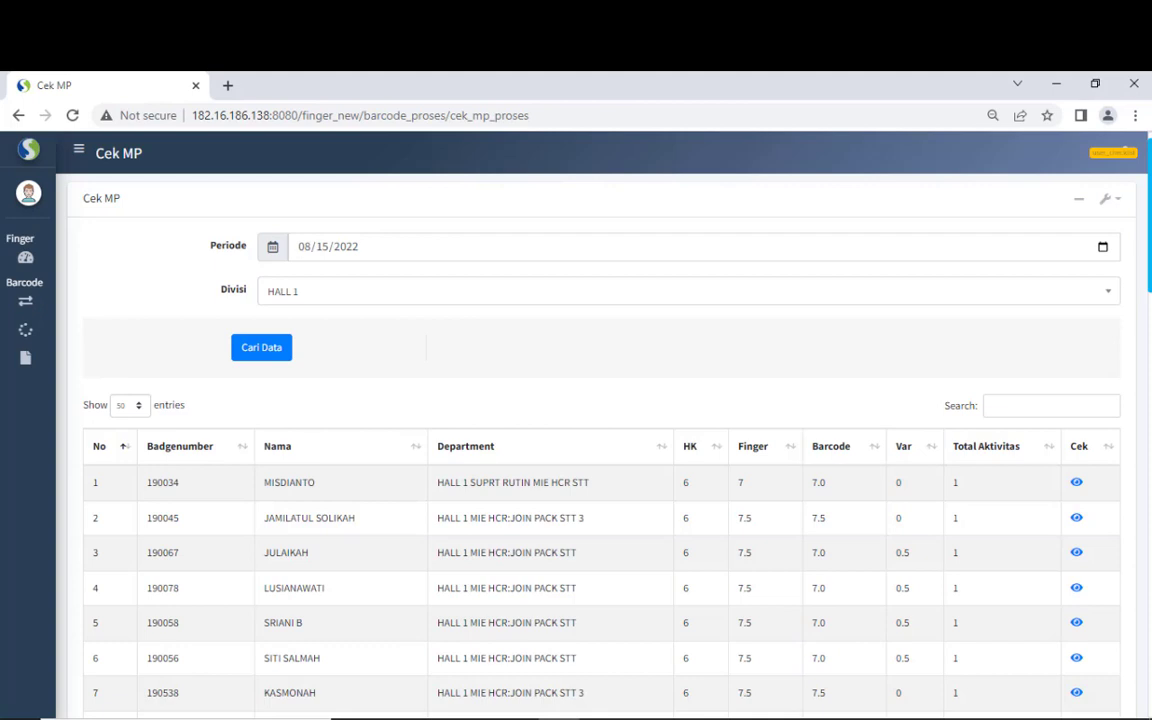
pyautogui.moveTo(1150, 253)
pyautogui.mouseDown()
pyautogui.moveTo(1137, 375)
pyautogui.moveTo(1146, 623)
pyautogui.moveTo(1146, 249)
pyautogui.mouseUp()
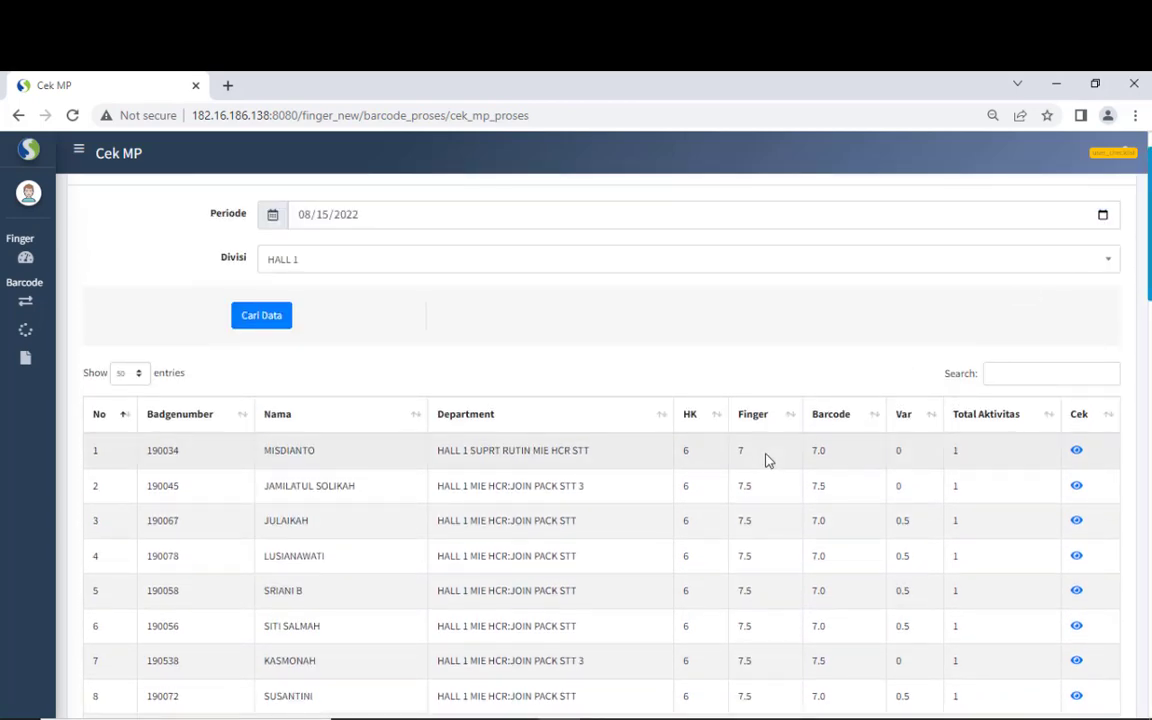
pyautogui.moveTo(739, 449); pyautogui.dragTo(752, 454)
pyautogui.moveTo(811, 451); pyautogui.dragTo(826, 452)
pyautogui.click(912, 455)
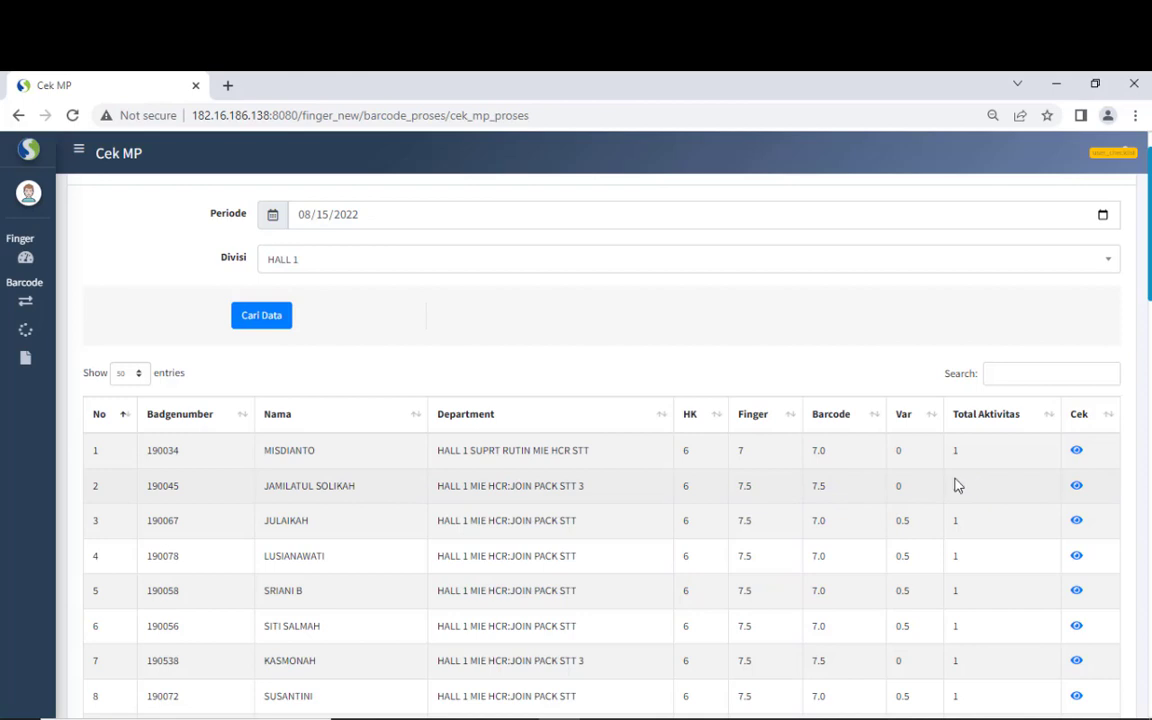
pyautogui.click(1077, 487)
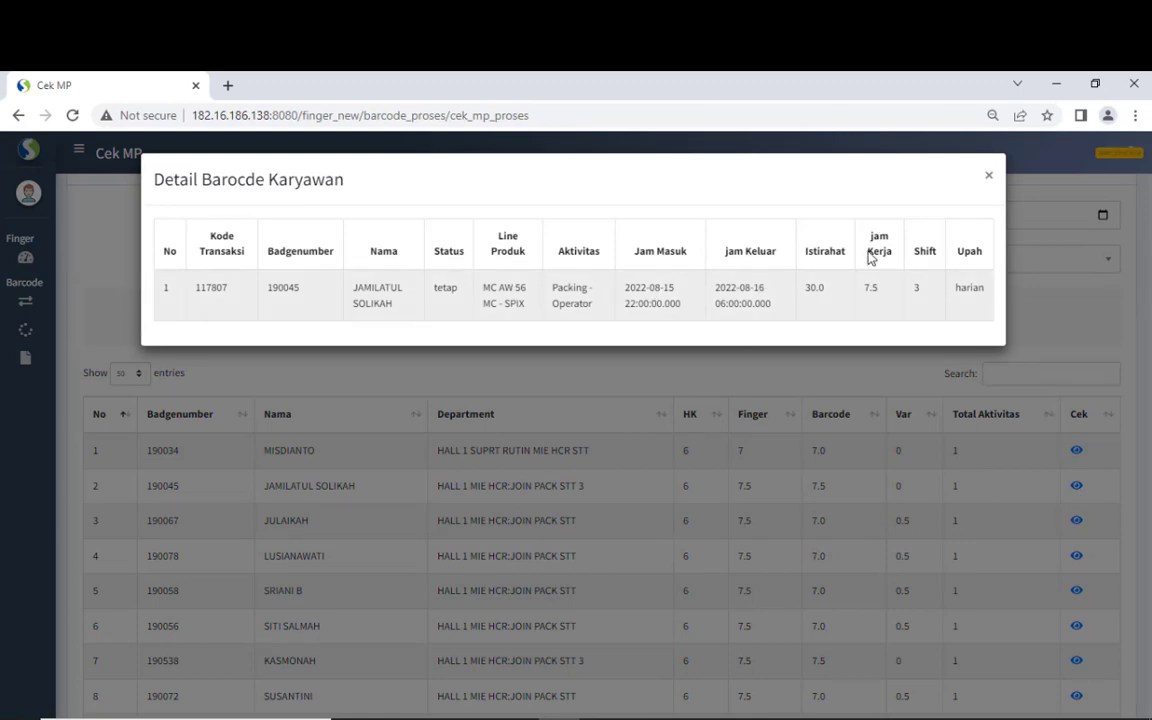
pyautogui.click(989, 178)
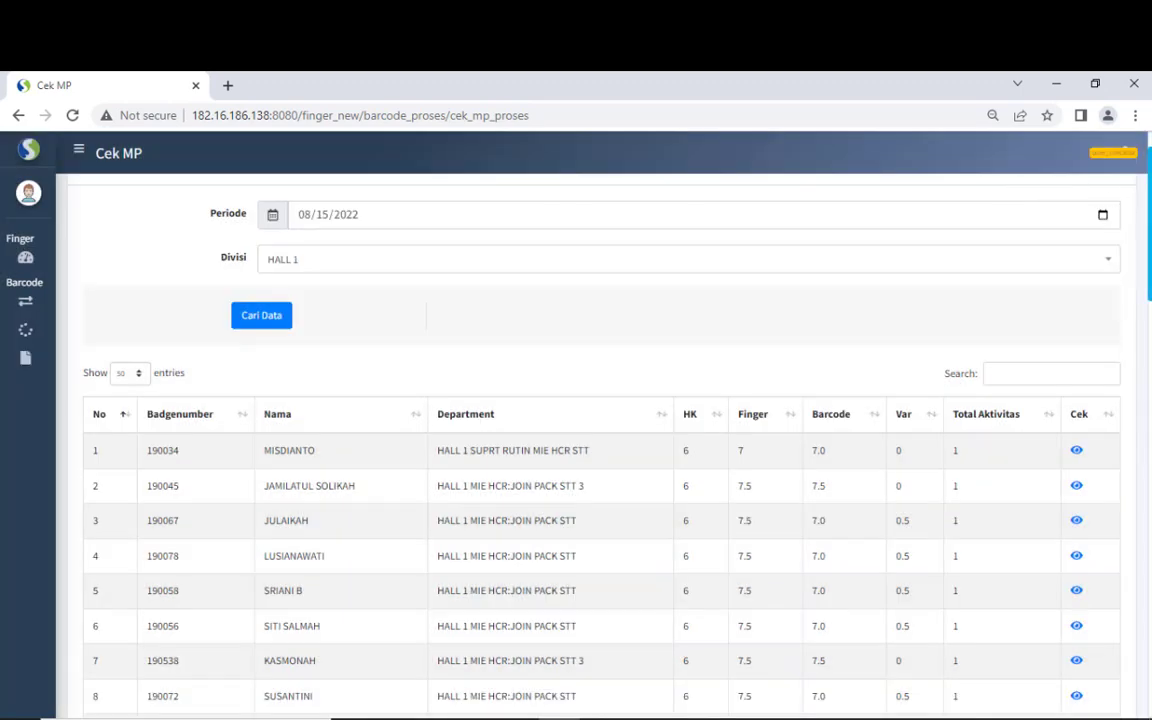
pyautogui.moveTo(1146, 236); pyautogui.dragTo(1148, 700)
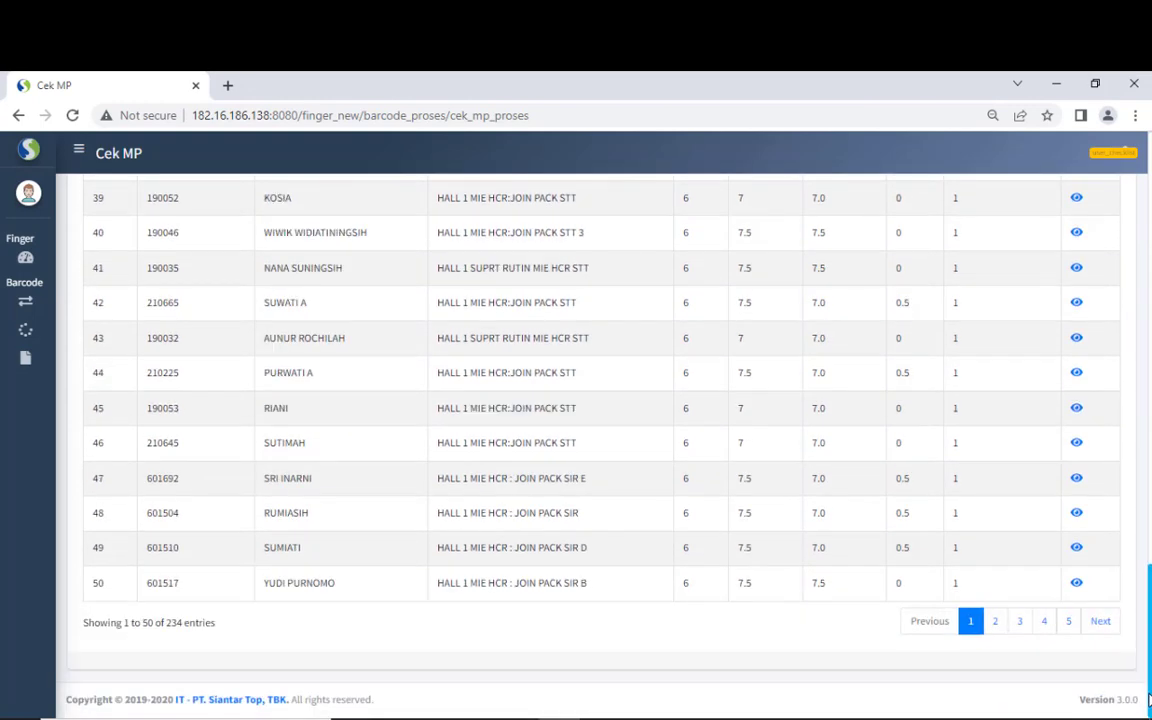
pyautogui.click(1042, 621)
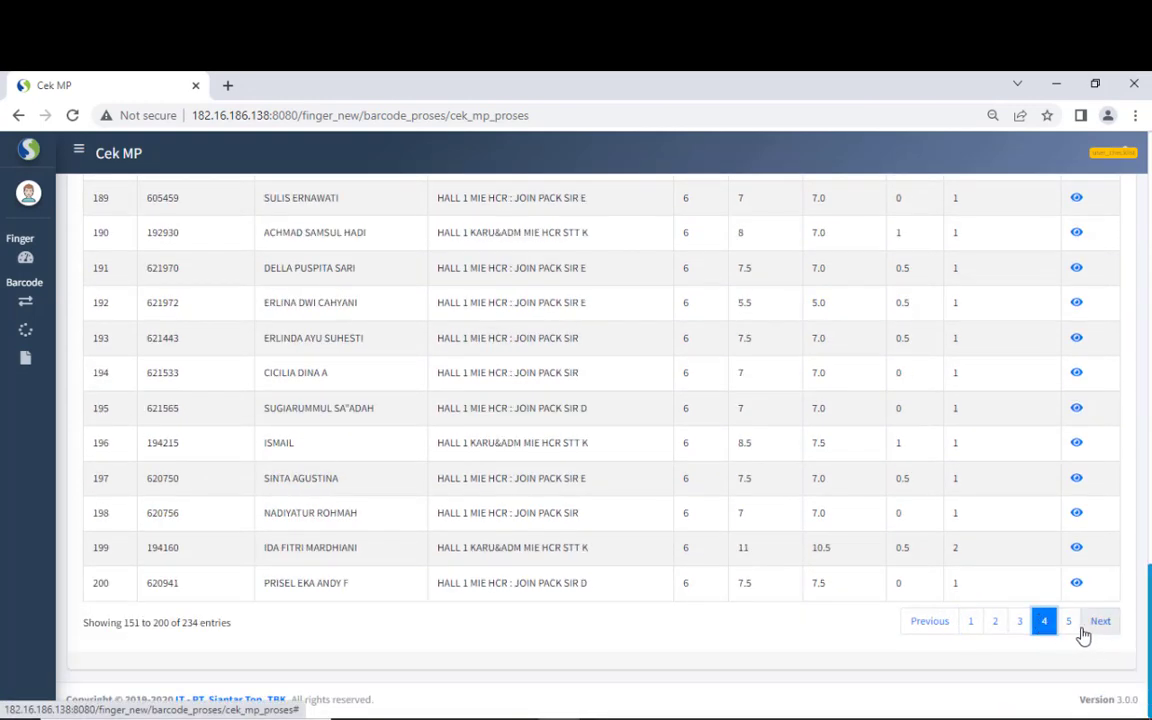
pyautogui.click(1072, 624)
pyautogui.scroll(10, 1000, 372)
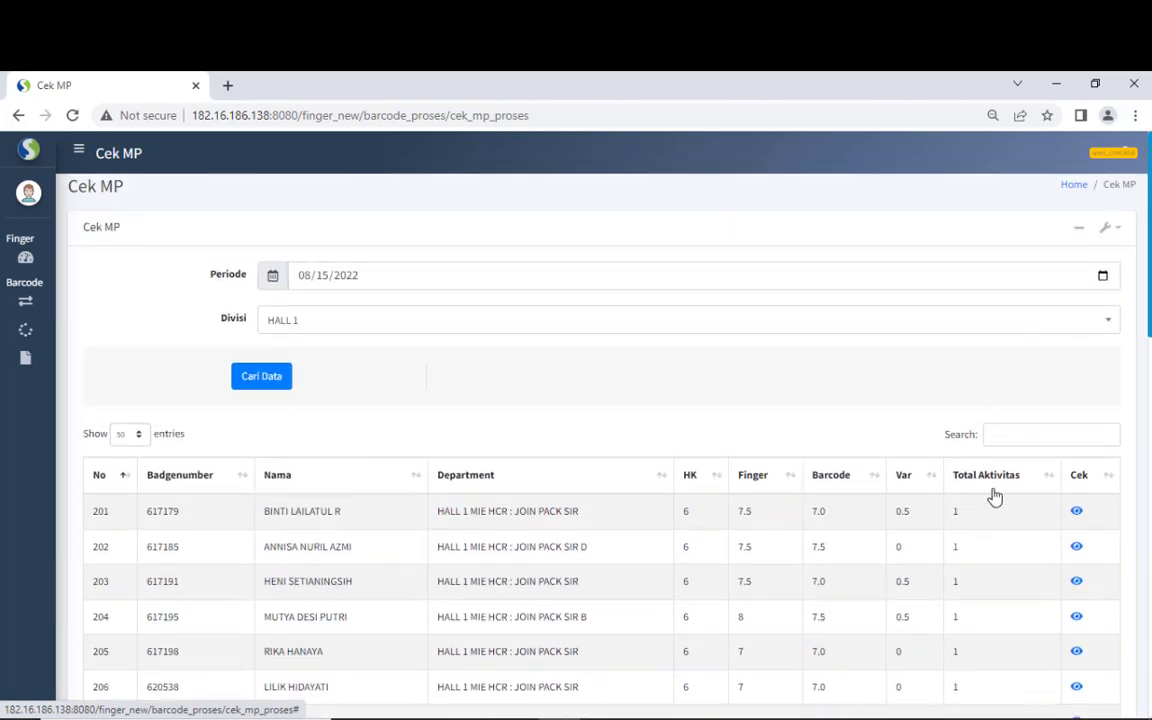
# - Sort by Total Aktivitas highest first and view the top employee's barcode details
pyautogui.click(995, 497)
pyautogui.click(993, 496)
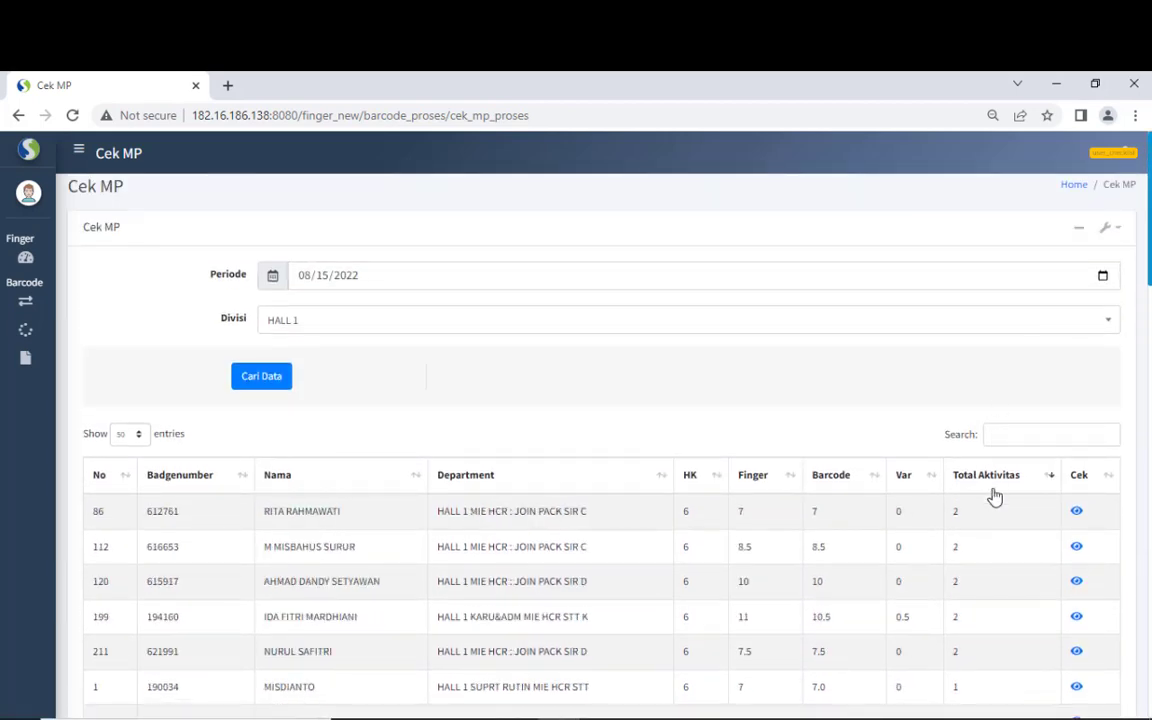
pyautogui.click(1077, 513)
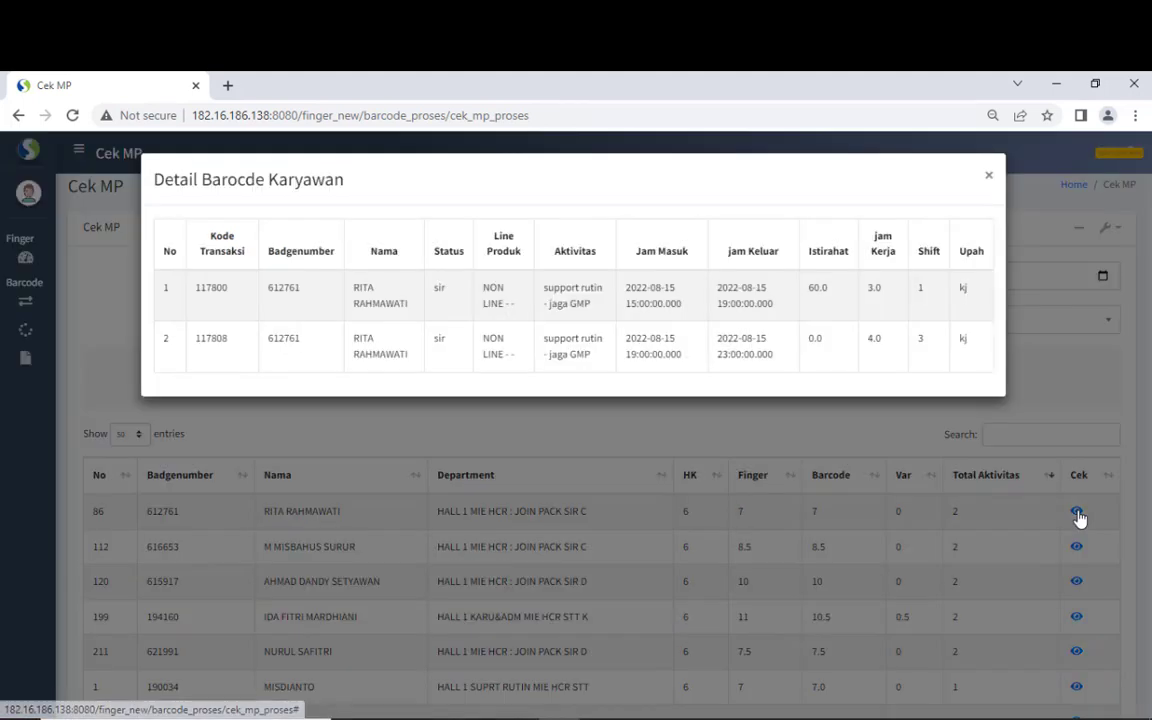
pyautogui.click(988, 177)
# - Go to the Cek Posting Staffing page under Proses in the sidebar
pyautogui.moveTo(33, 340)
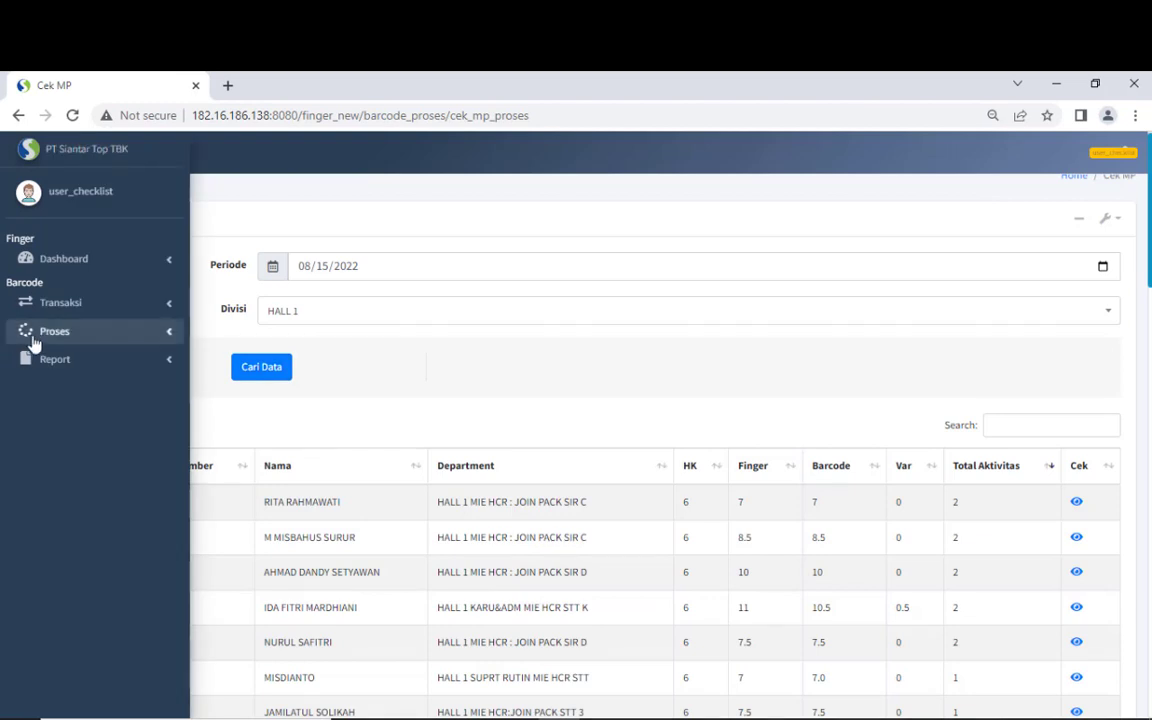
pyautogui.click(51, 366)
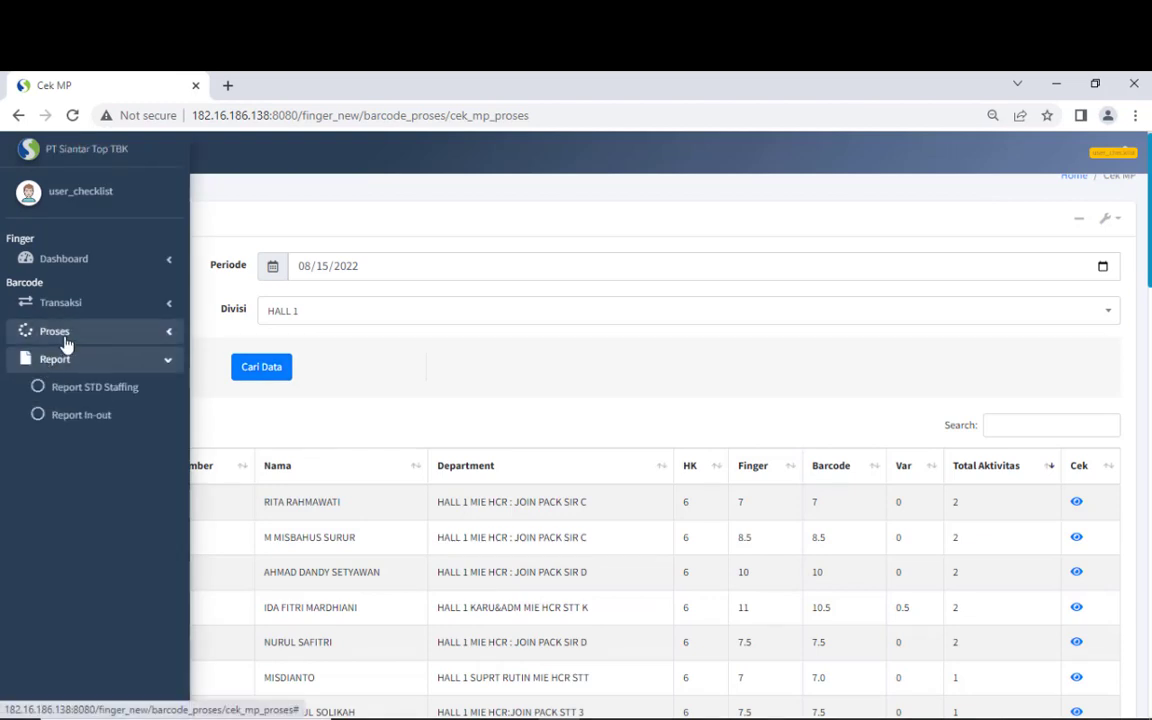
pyautogui.click(62, 334)
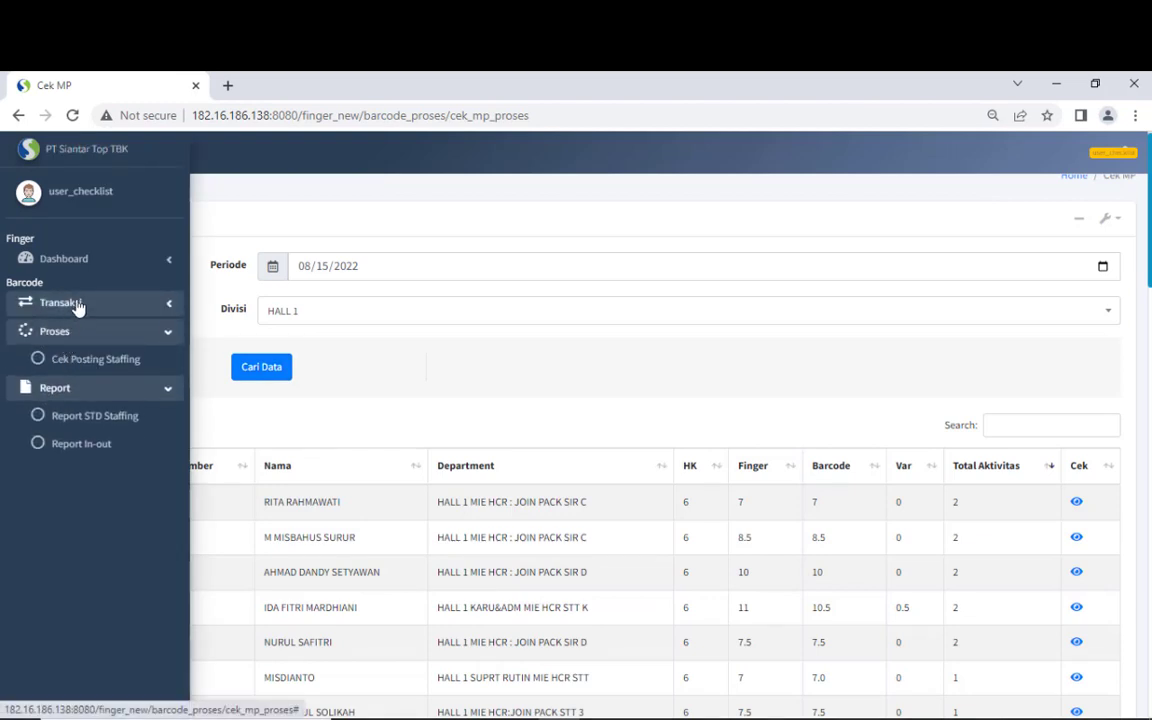
pyautogui.click(76, 303)
pyautogui.click(76, 303)
pyautogui.click(77, 358)
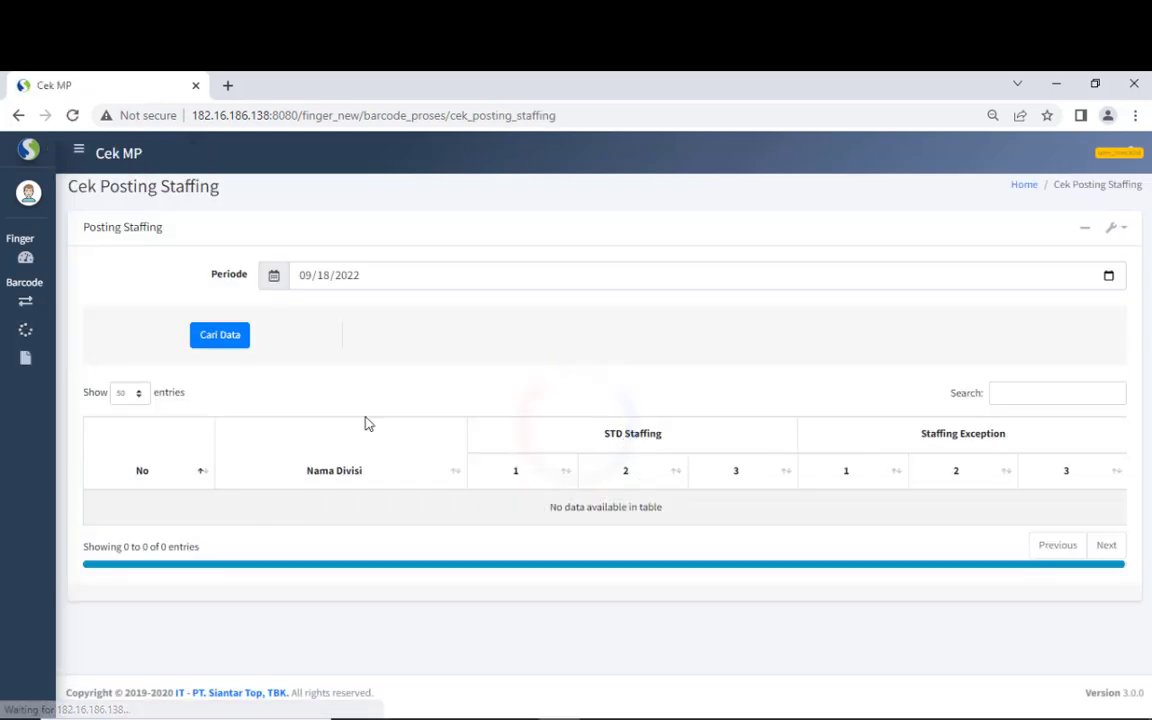
# - Load the posting status for period 09/17/2022 and review the 10 divisions listed
pyautogui.click(1108, 275)
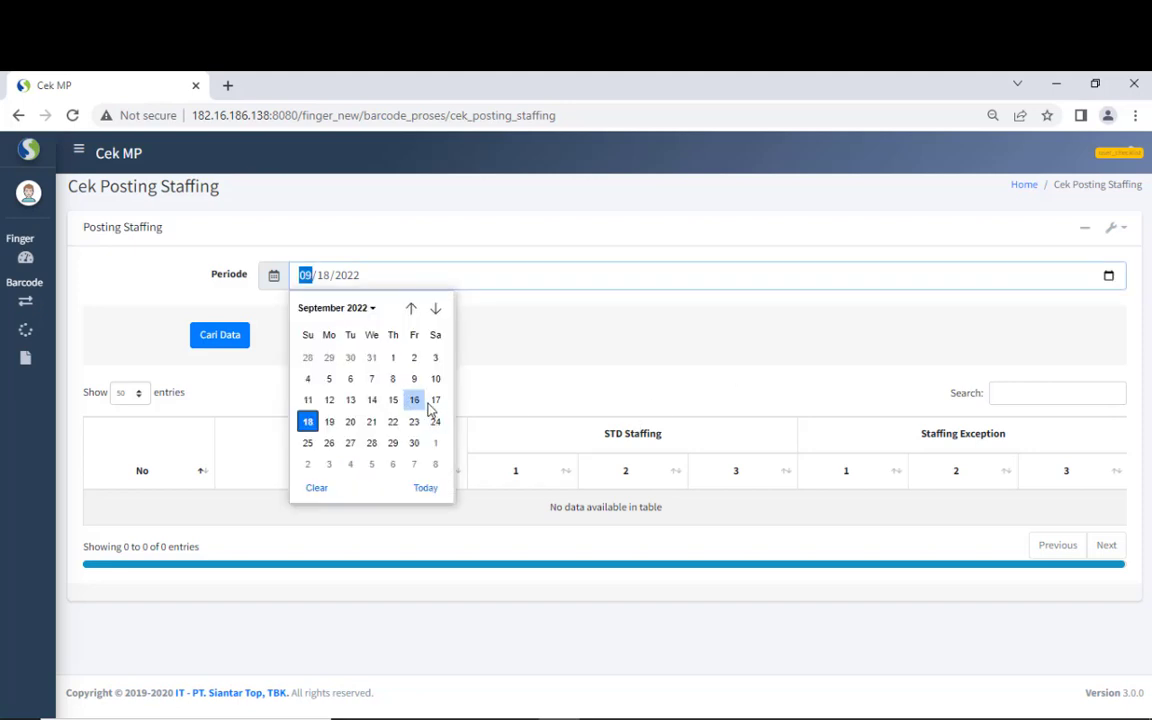
pyautogui.click(435, 399)
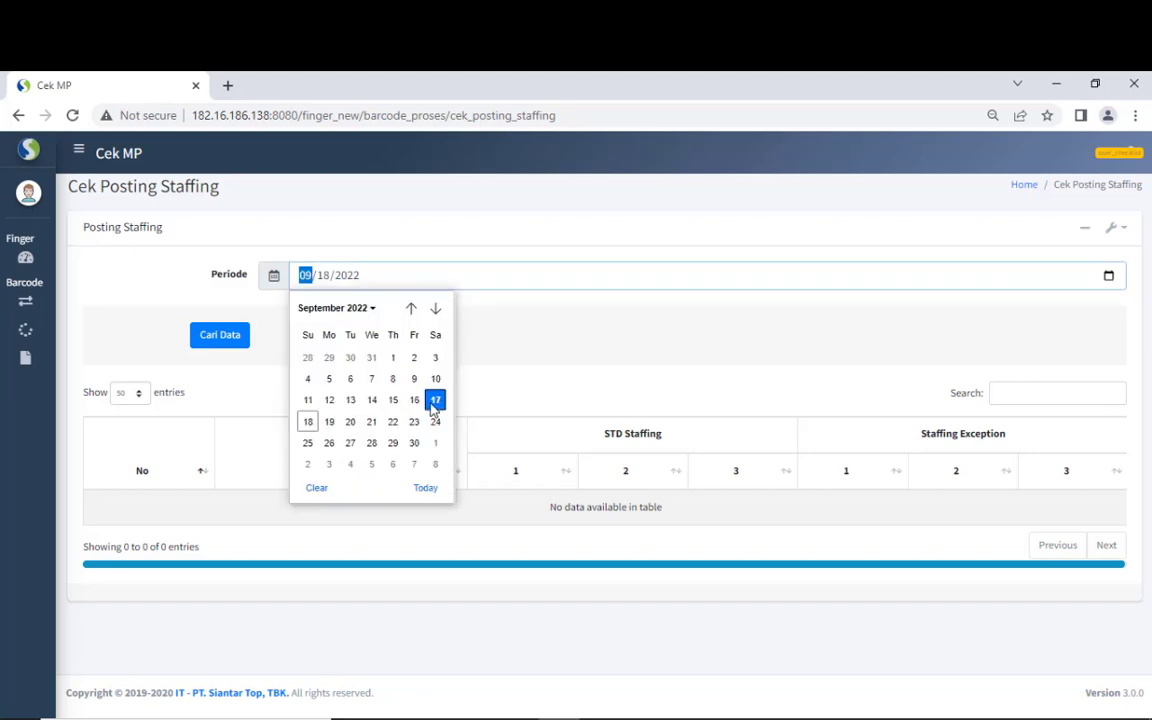
pyautogui.click(239, 340)
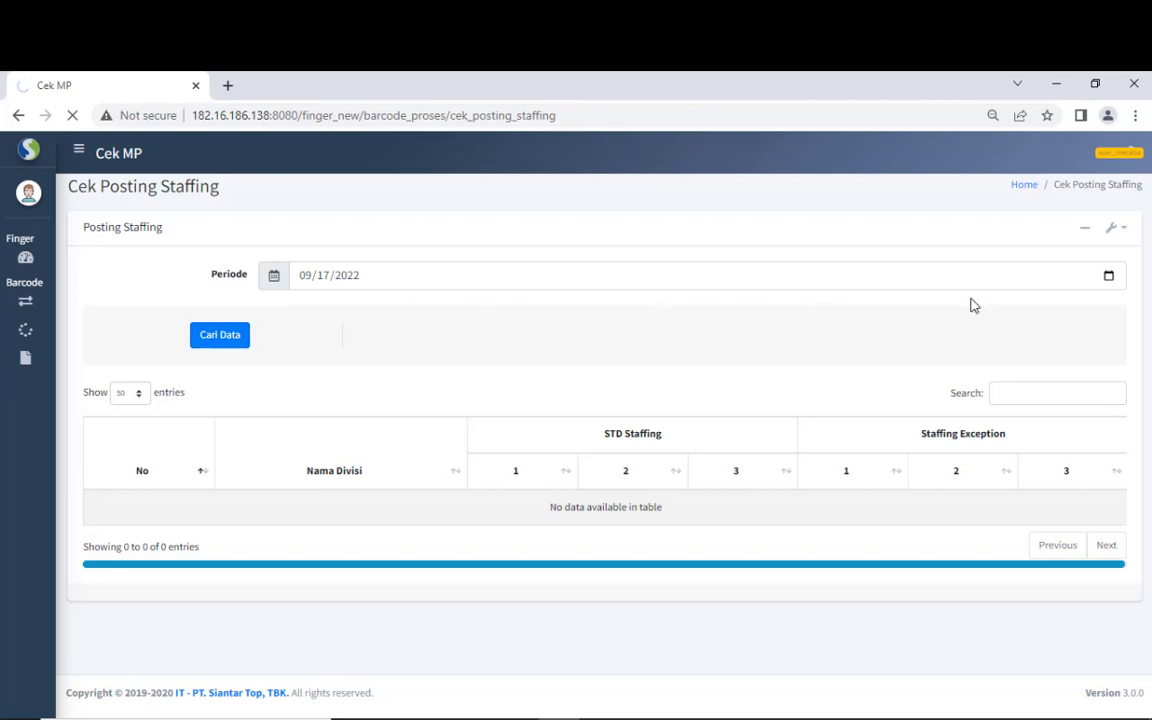
pyautogui.click(1108, 277)
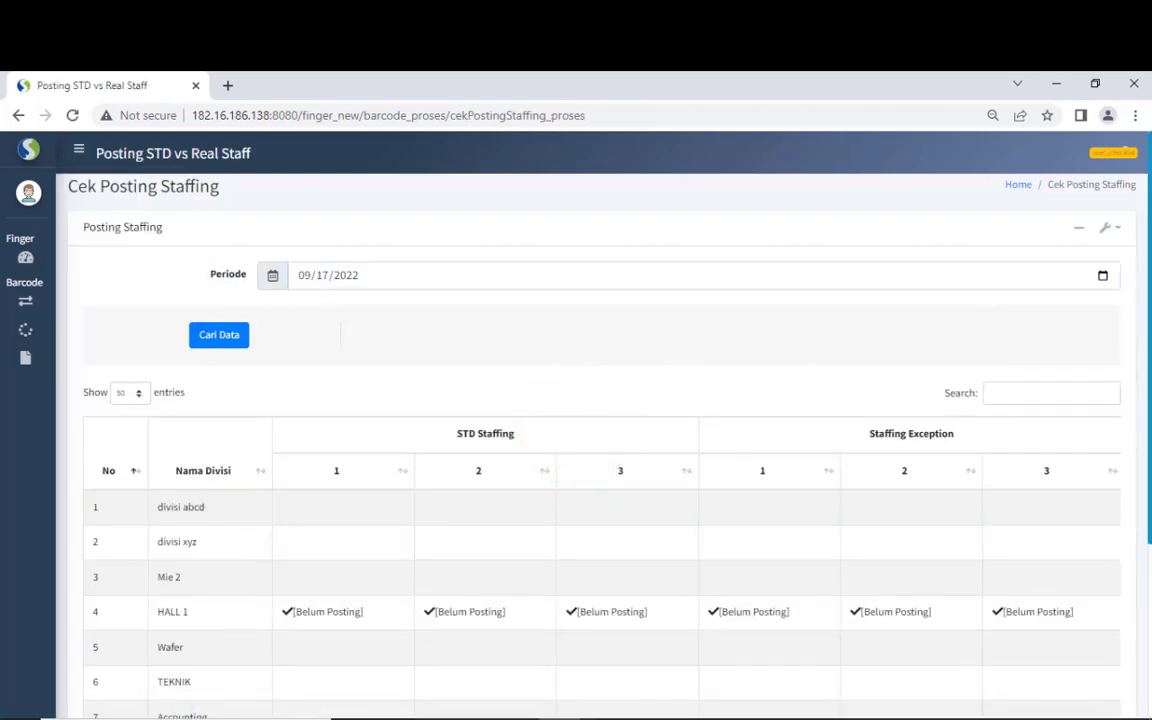
pyautogui.scroll(-2, 1143, 470)
pyautogui.scroll(-1, 1140, 480)
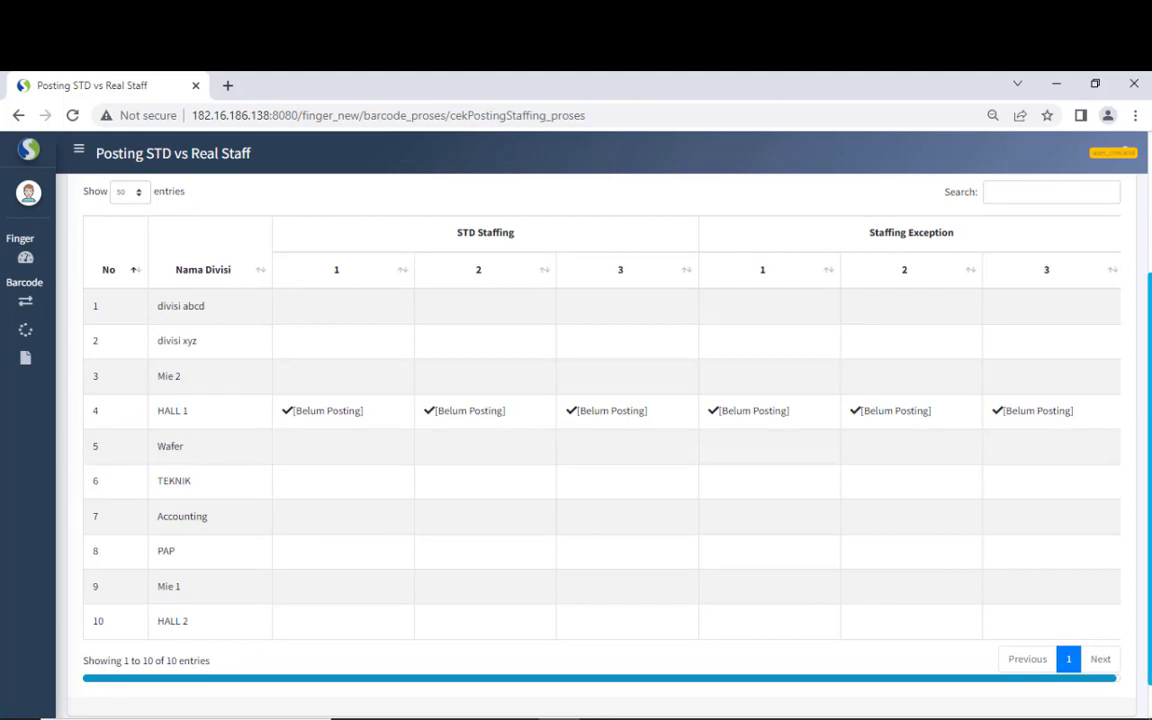
pyautogui.scroll(3, 1067, 419)
# - Visit Report STD Staffing, then switch to the Report In-out page from the Report menu
pyautogui.moveTo(41, 339)
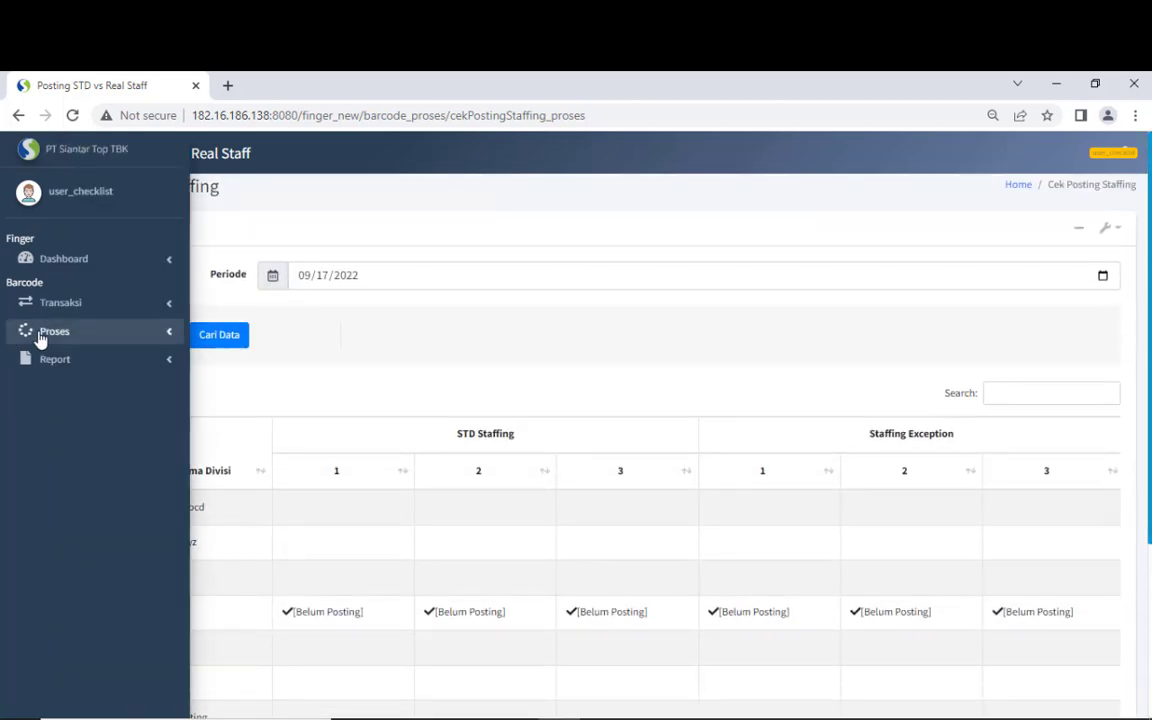
pyautogui.click(50, 360)
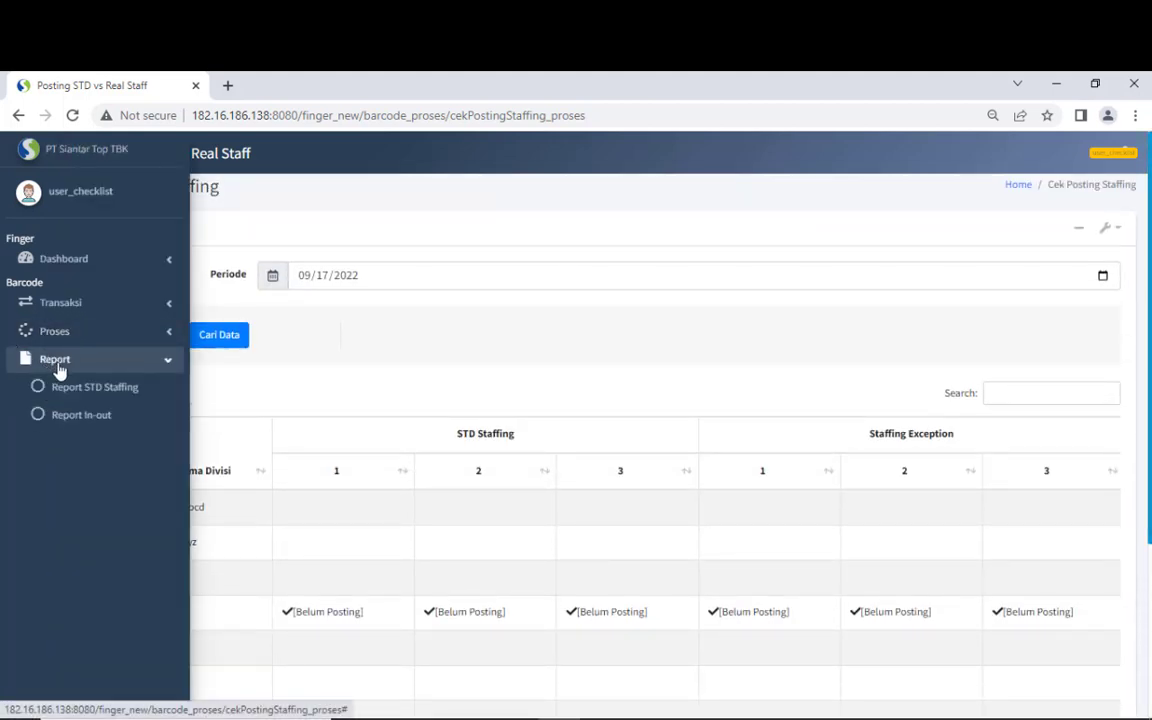
pyautogui.click(83, 391)
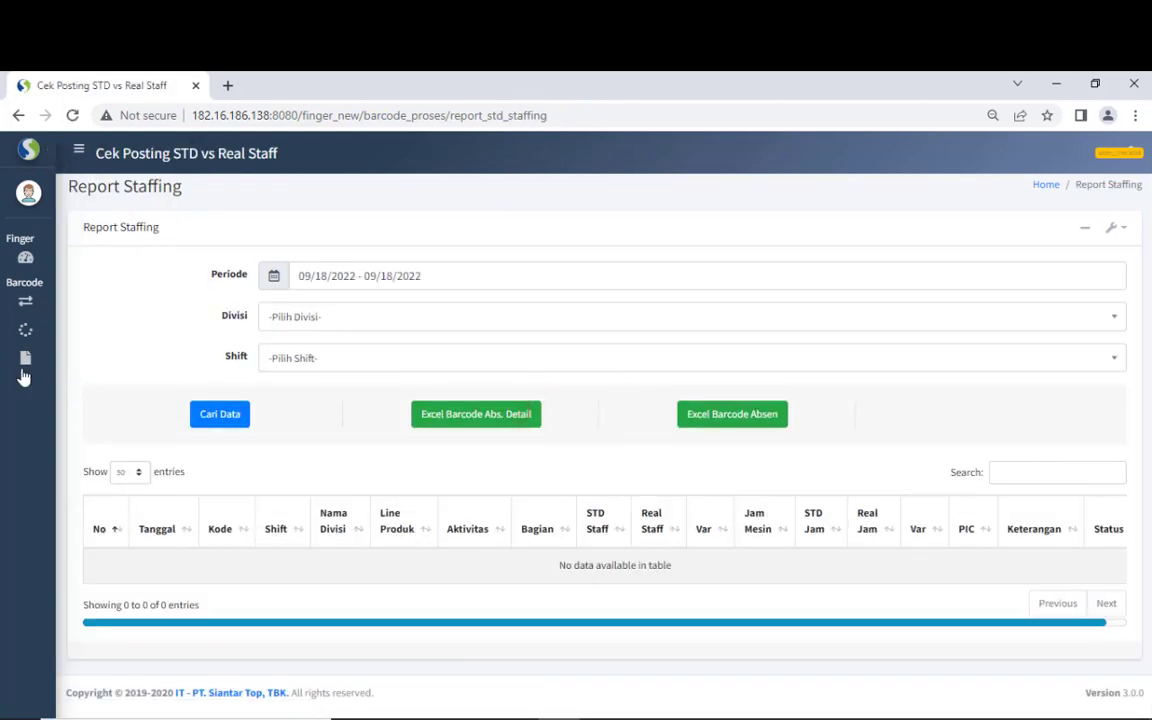
pyautogui.click(22, 362)
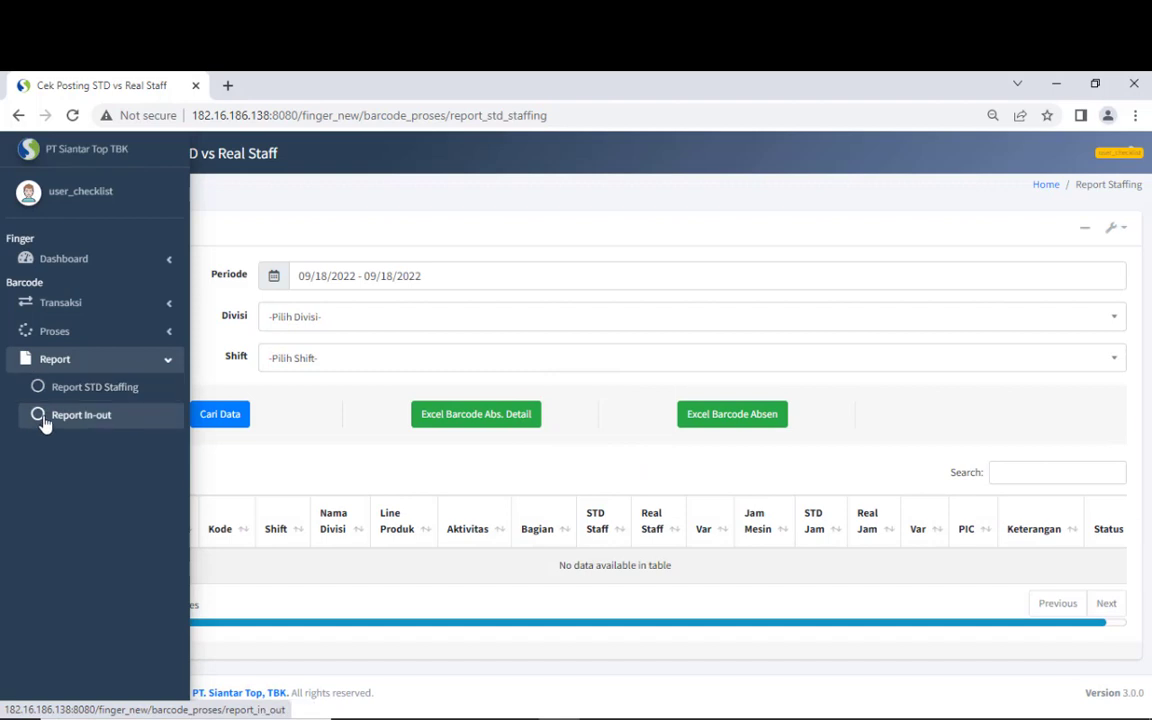
pyautogui.click(44, 420)
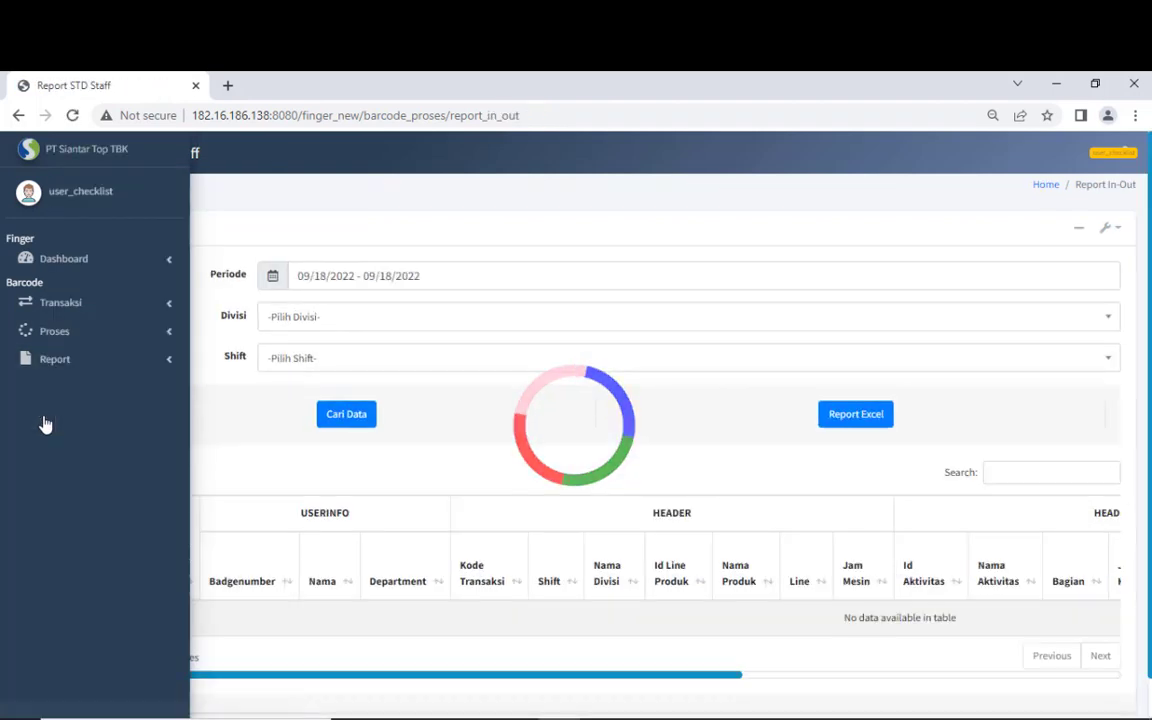